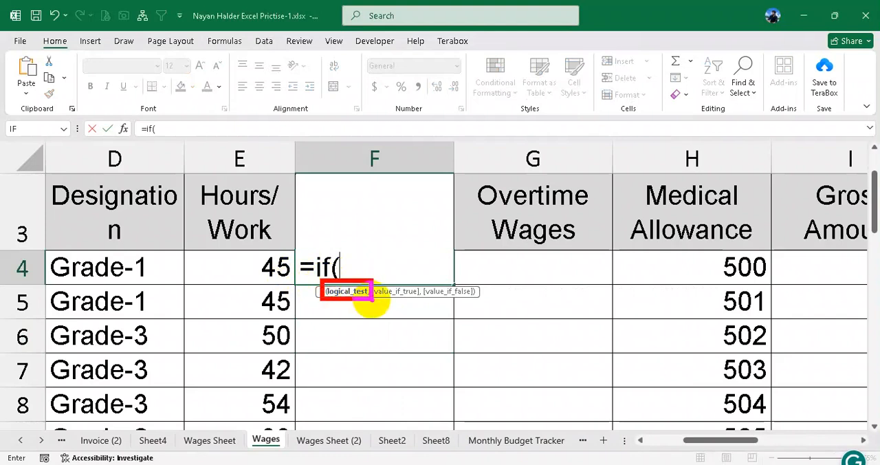
- Enter E4>40 as the logical test of the IF formula in cell F4
click(350, 269)
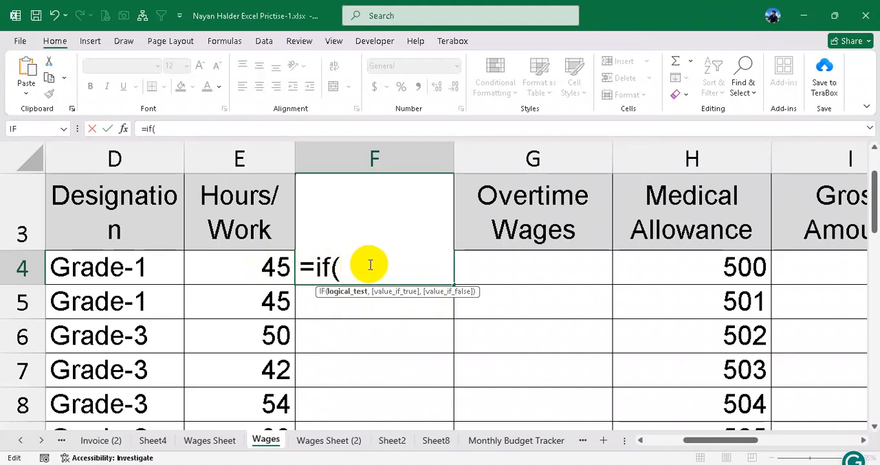
click(265, 265)
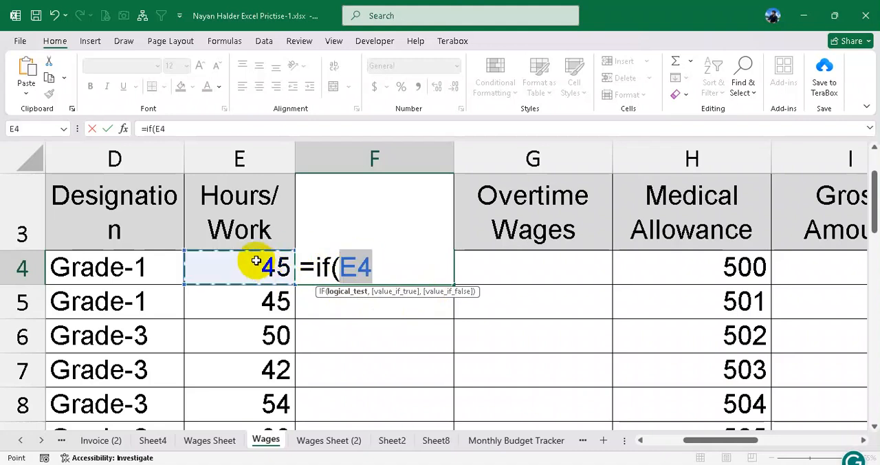
text(>)
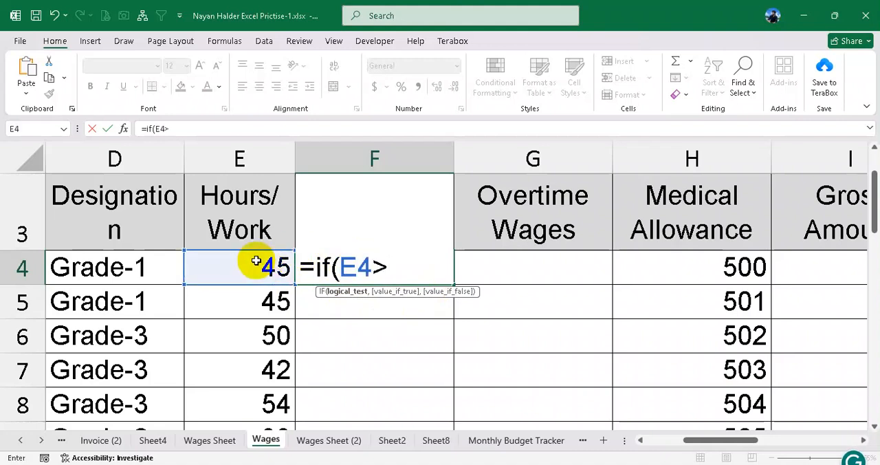
text(40)
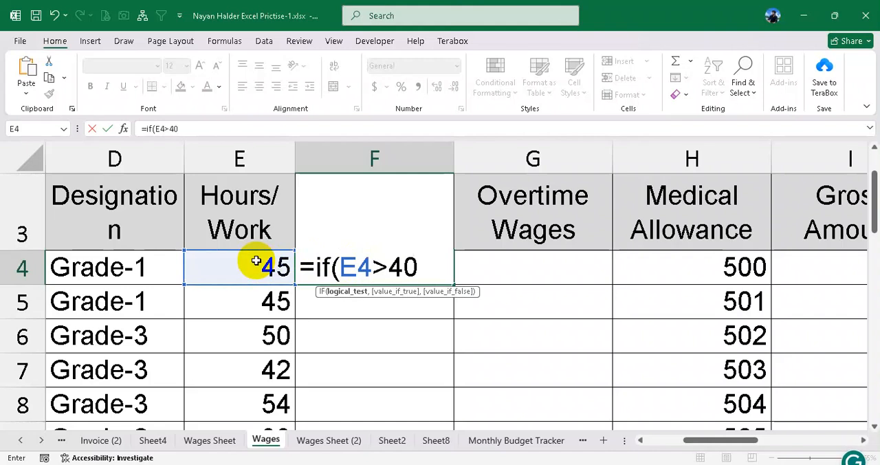
text(,)
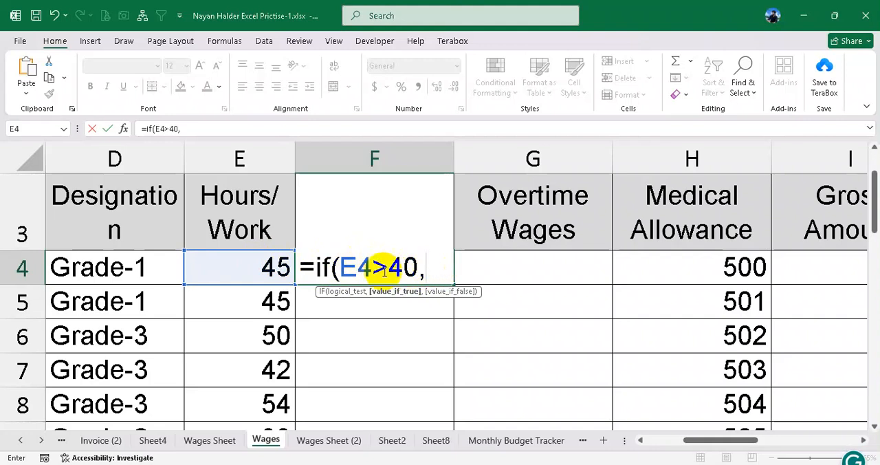
- Change the logical test of the IF formula in F4 to E4<=40
drag(377, 267, 440, 266)
text(<)
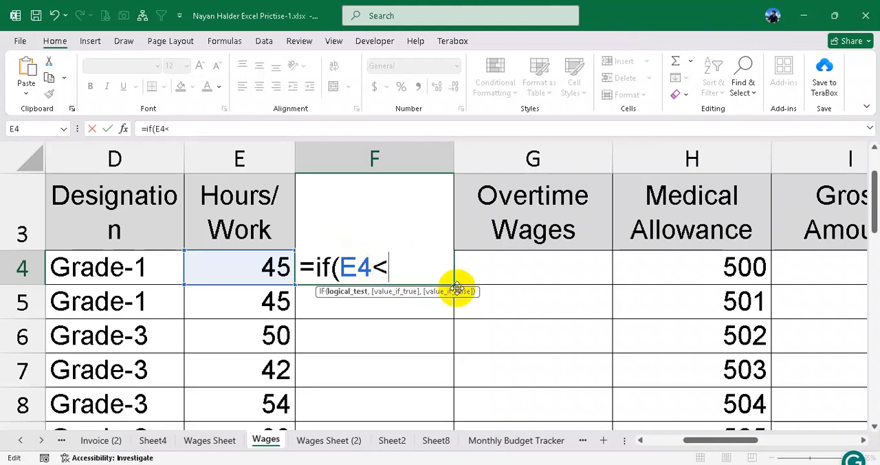
text(=40,)
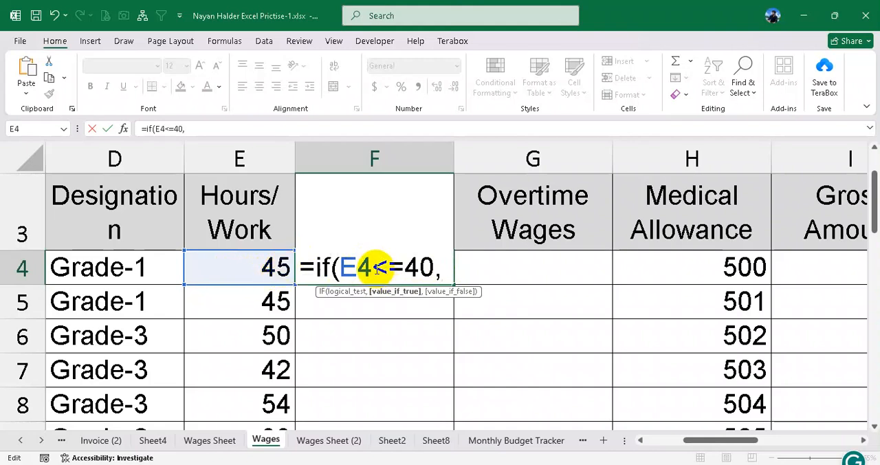
drag(375, 268, 433, 269)
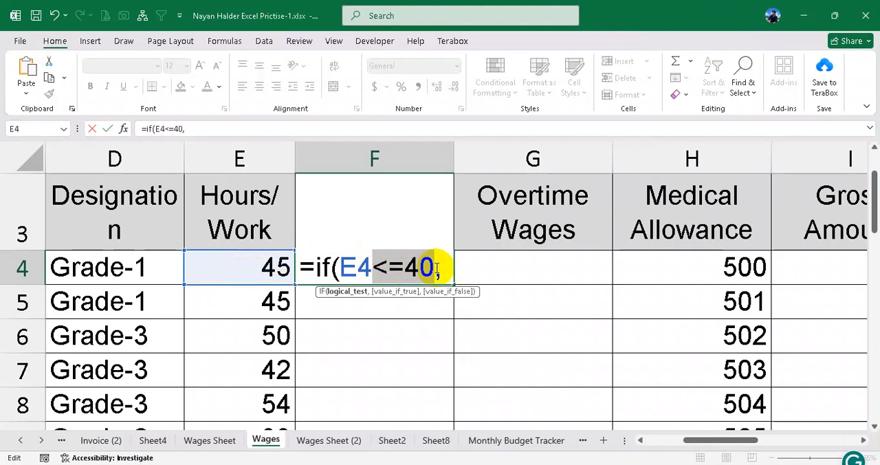
click(448, 268)
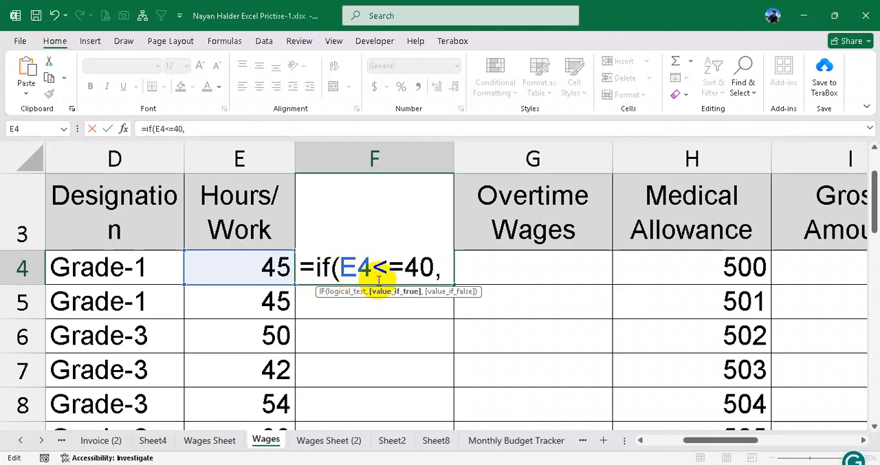
drag(346, 268, 438, 267)
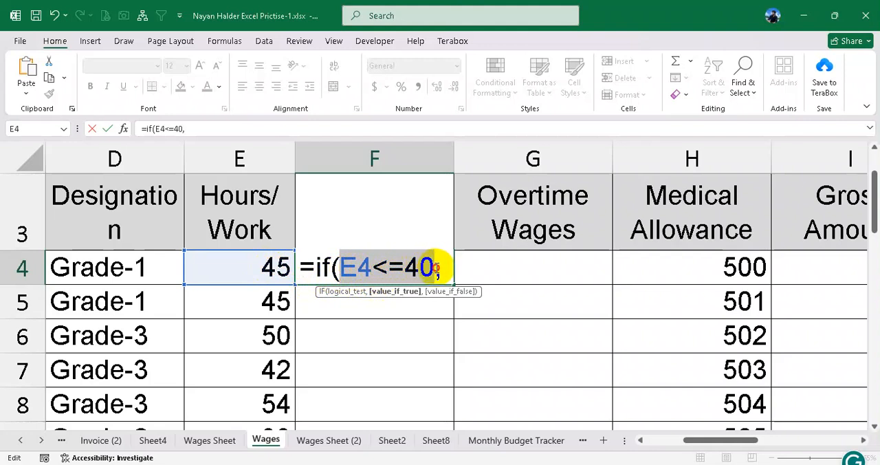
double_click(380, 267)
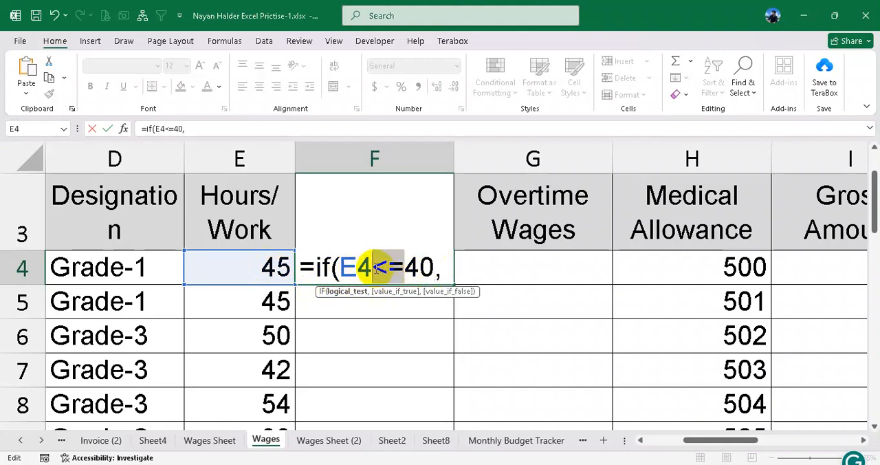
text(>)
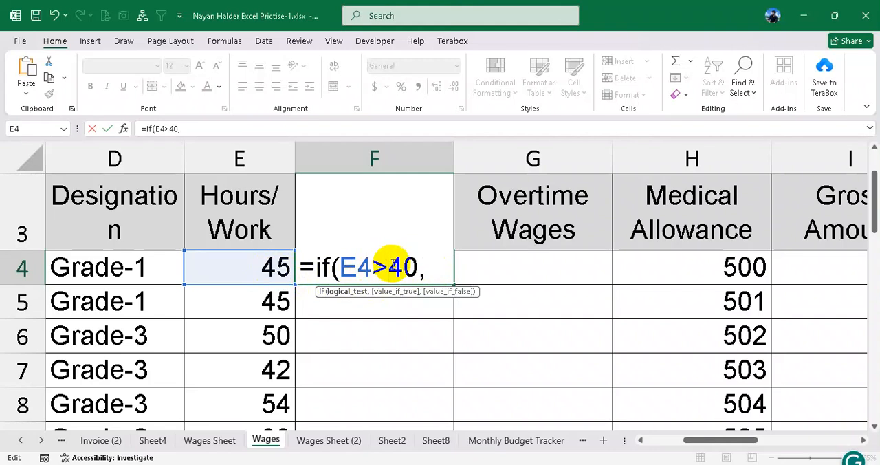
key(BackSpace)
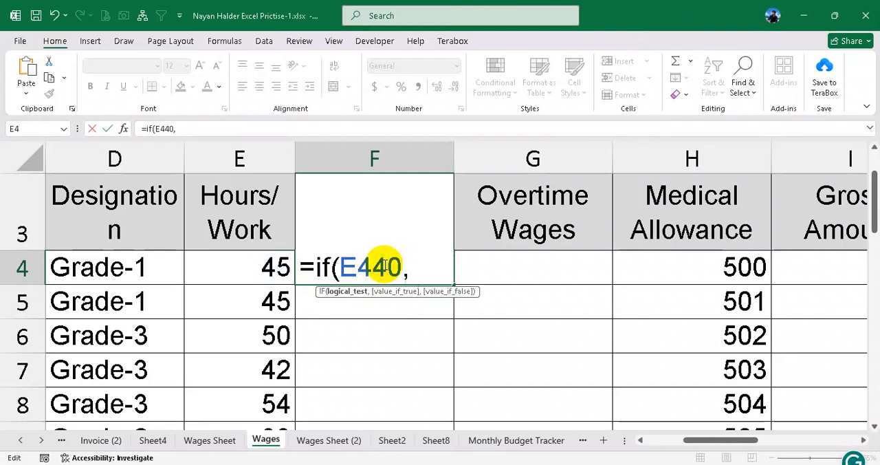
text(<=)
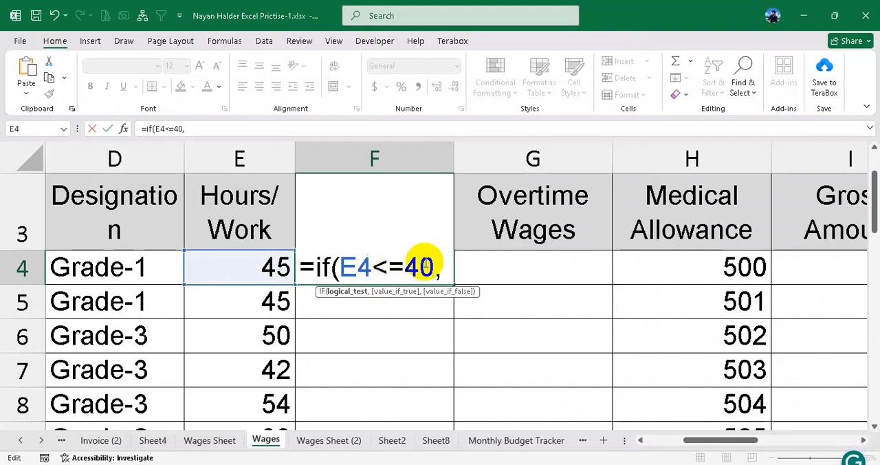
click(448, 268)
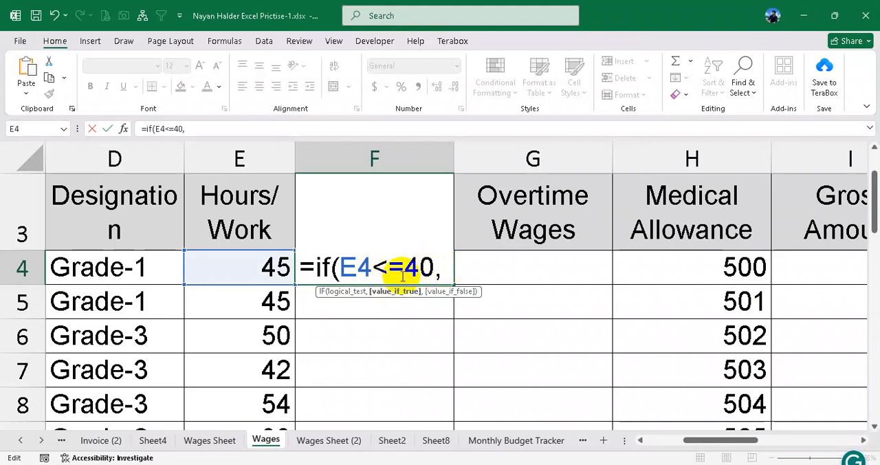
drag(705, 440, 708, 440)
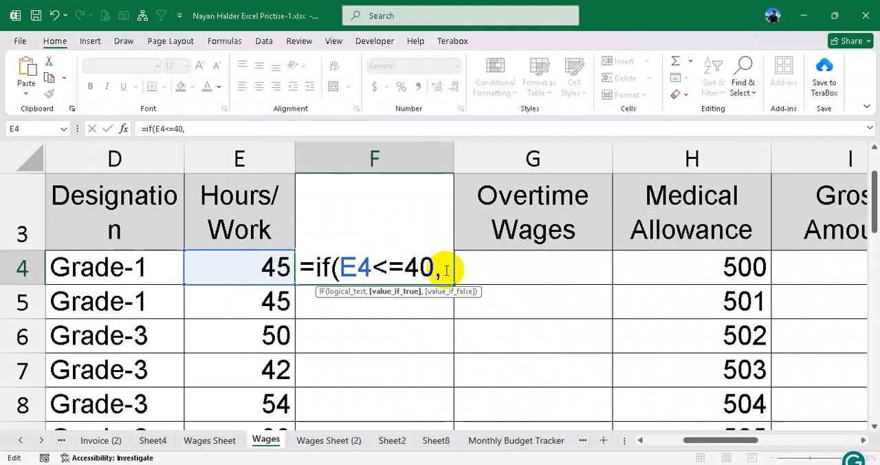
- Enter রেট*E4 as the value-if-true argument of the IF formula in F4, followed by a comma
text(reT)
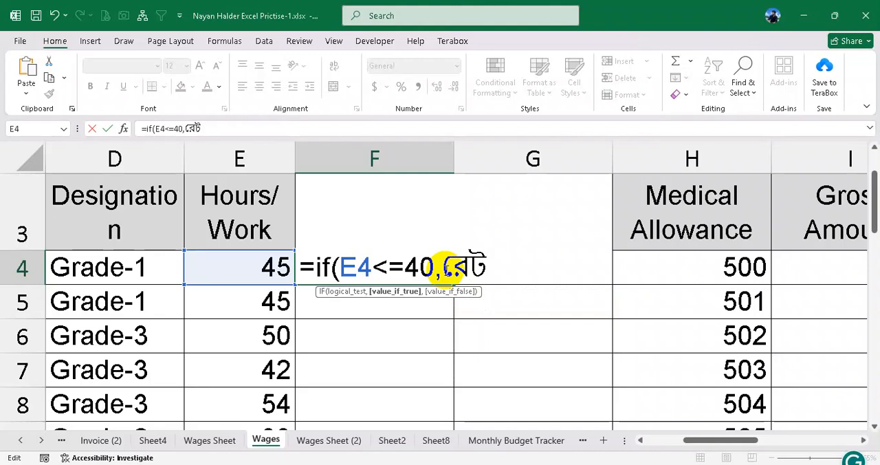
text(*)
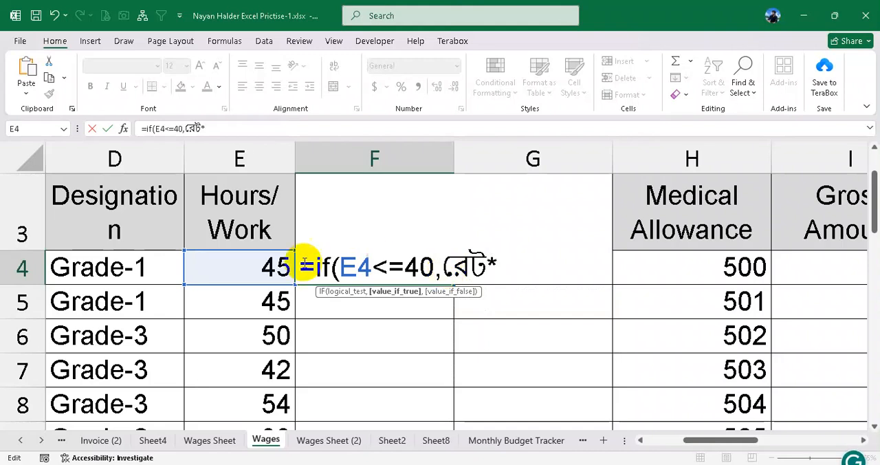
click(262, 271)
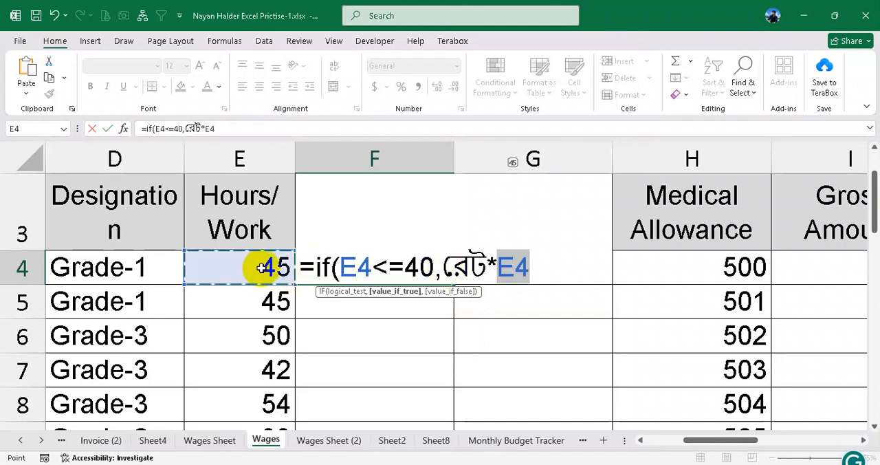
click(545, 269)
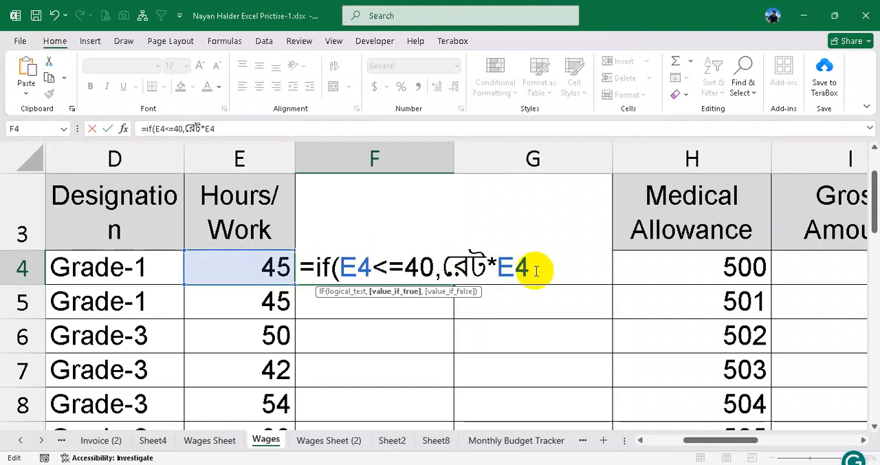
text(,)
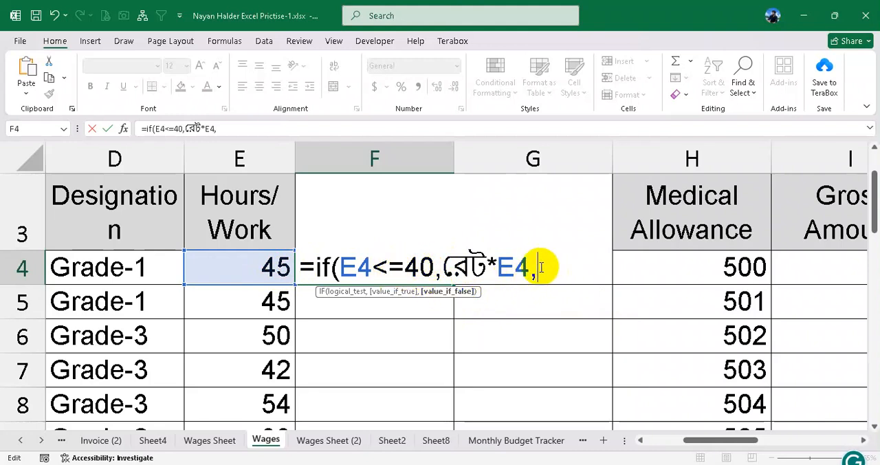
- Add রেট*40 as the value-if-false argument, reusing the word রেট from the previous argument, and close the IF formula's parenthesis
drag(443, 265, 484, 261)
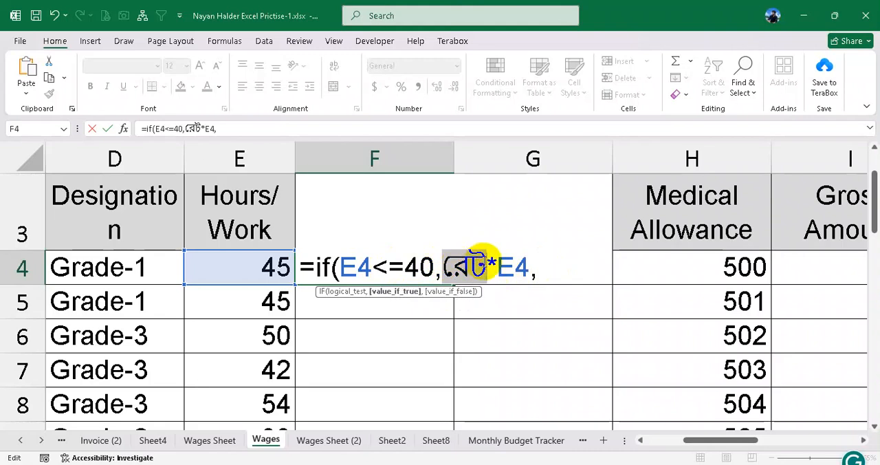
click(555, 267)
key(ctrl+v)
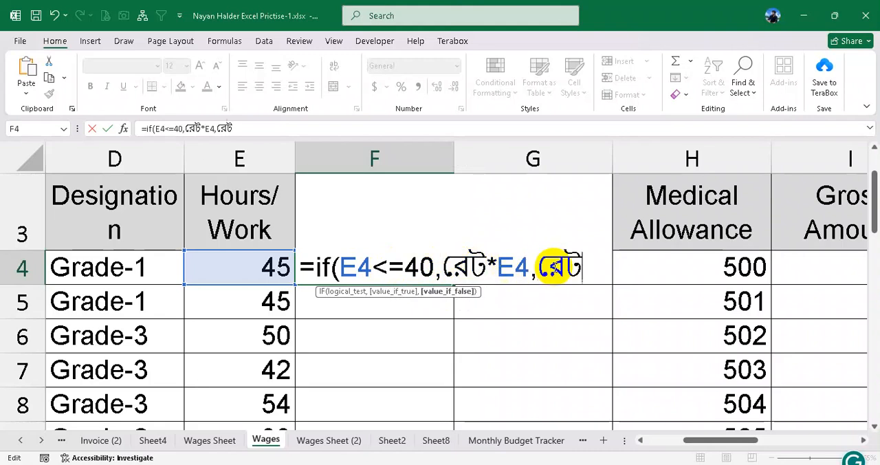
text(*)
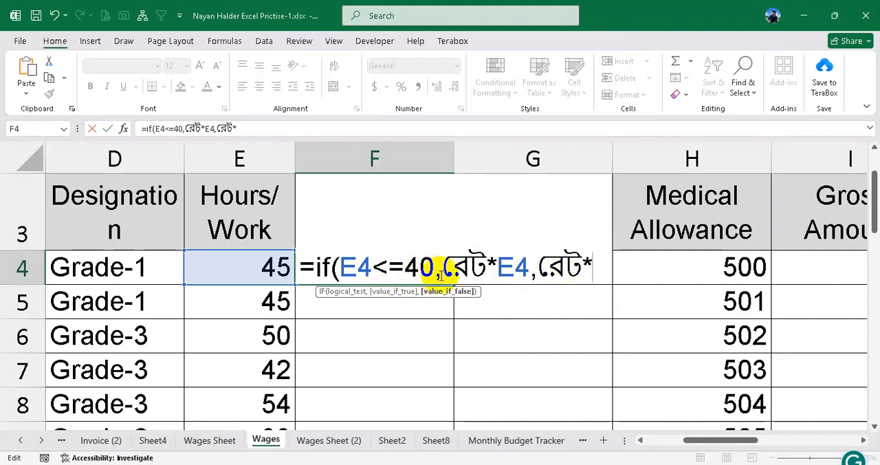
text(40)
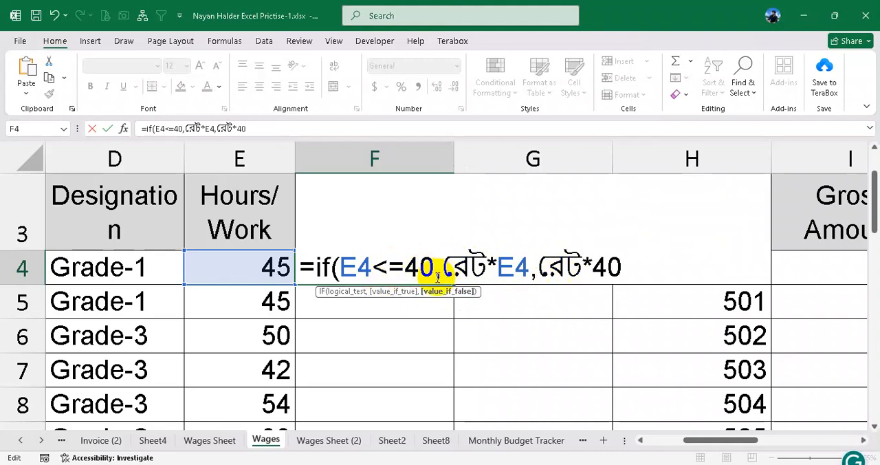
text())
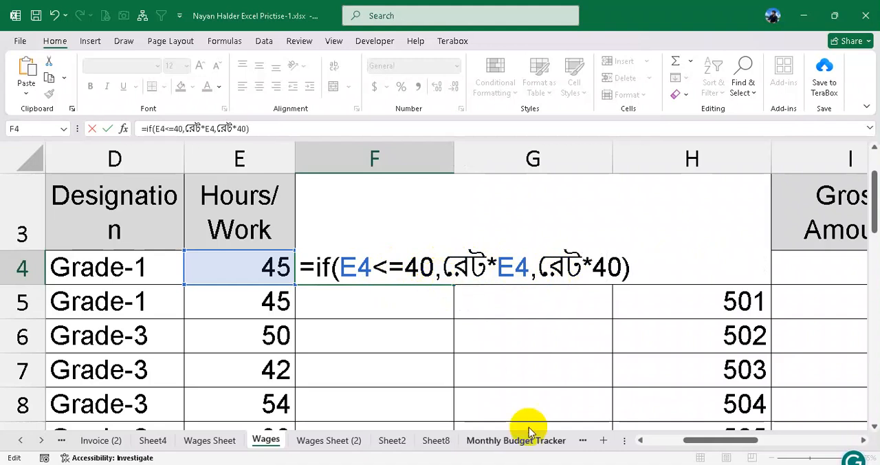
- Review the logical test, true and false arguments of the IF formula in F4, and commit the formula
drag(689, 448, 701, 447)
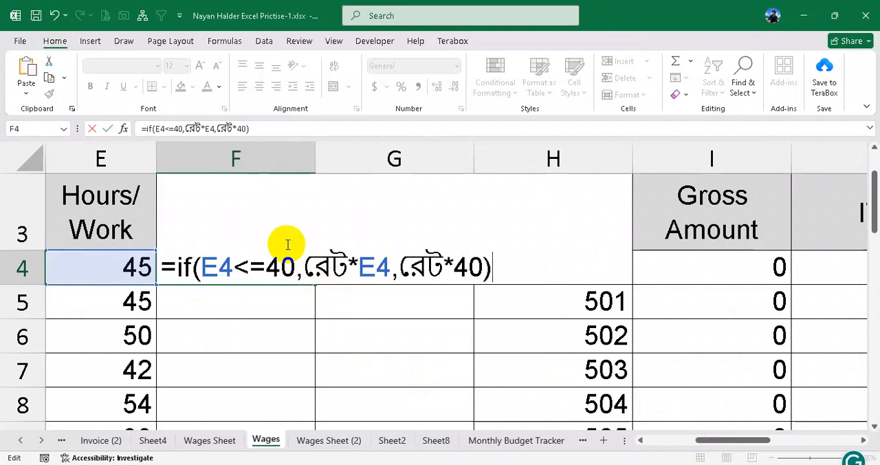
drag(175, 267, 514, 267)
click(486, 266)
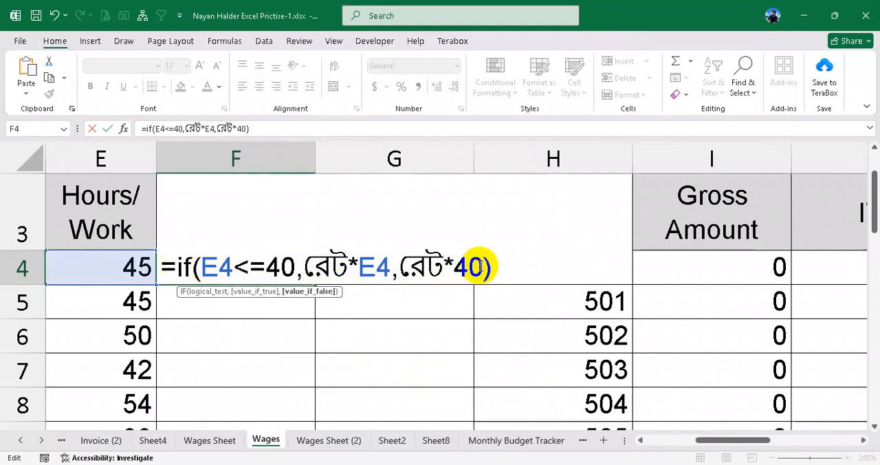
click(218, 266)
drag(202, 267, 290, 266)
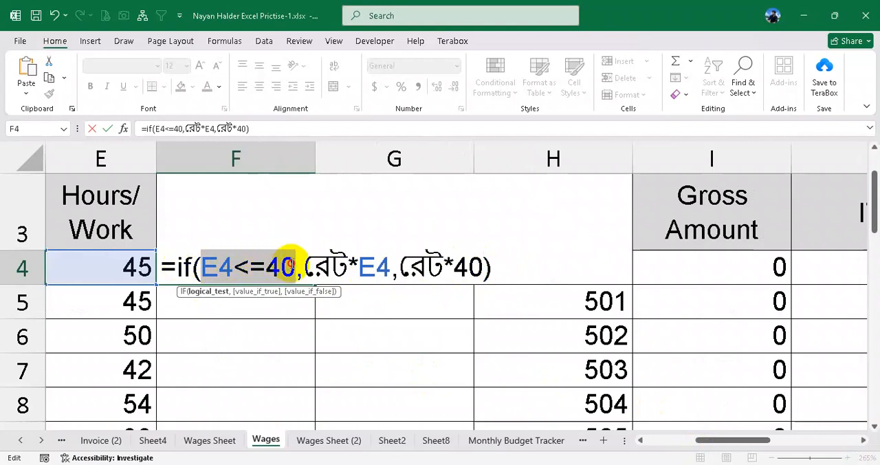
drag(201, 267, 311, 267)
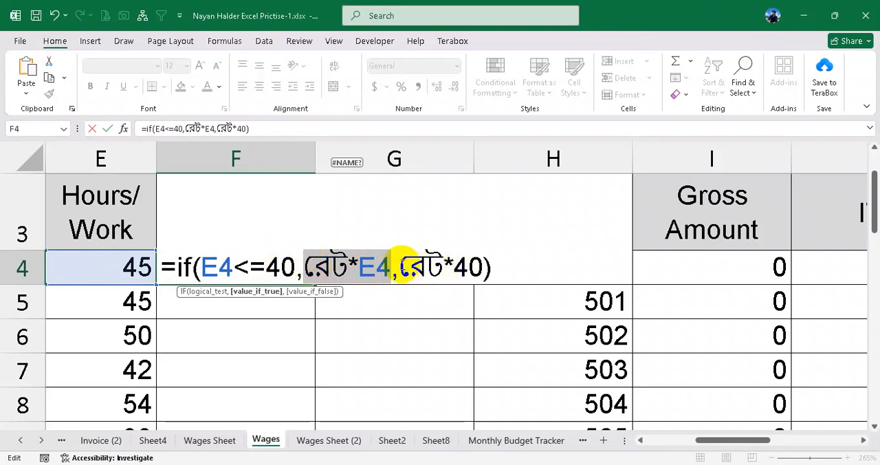
drag(400, 265, 426, 262)
drag(438, 266, 402, 264)
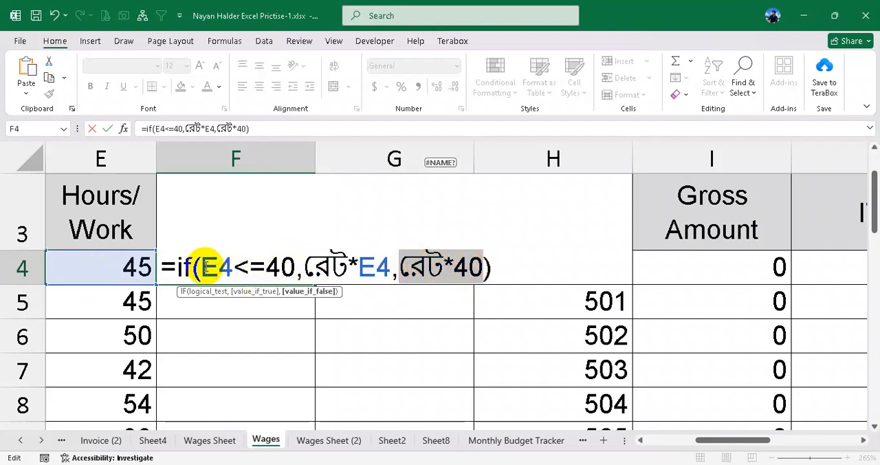
drag(200, 267, 486, 268)
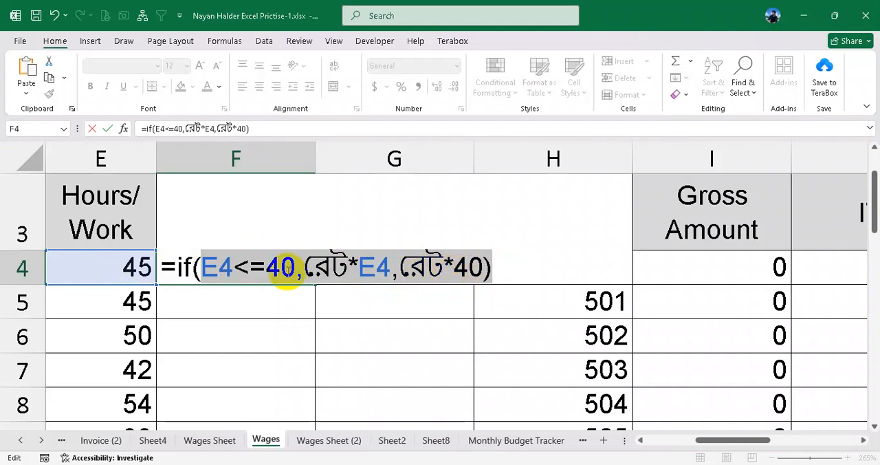
key(Return)
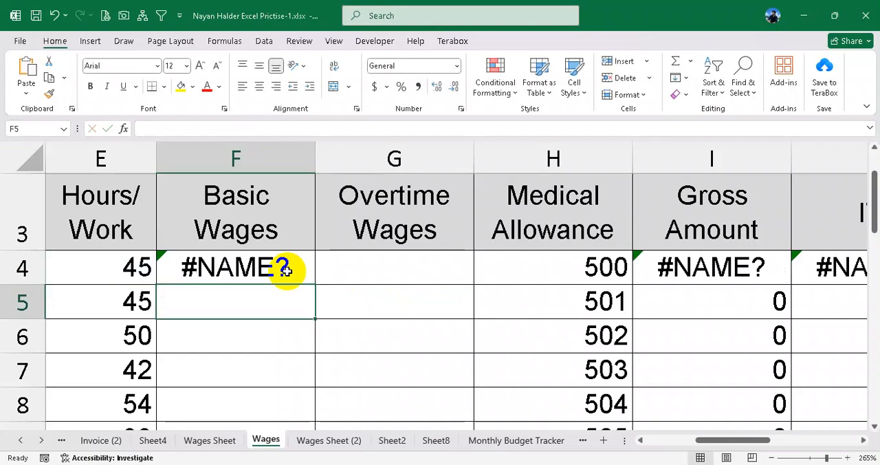
- Examine the value-if-true and value-if-false arguments of the IF formula in F4
click(285, 270)
double_click(291, 267)
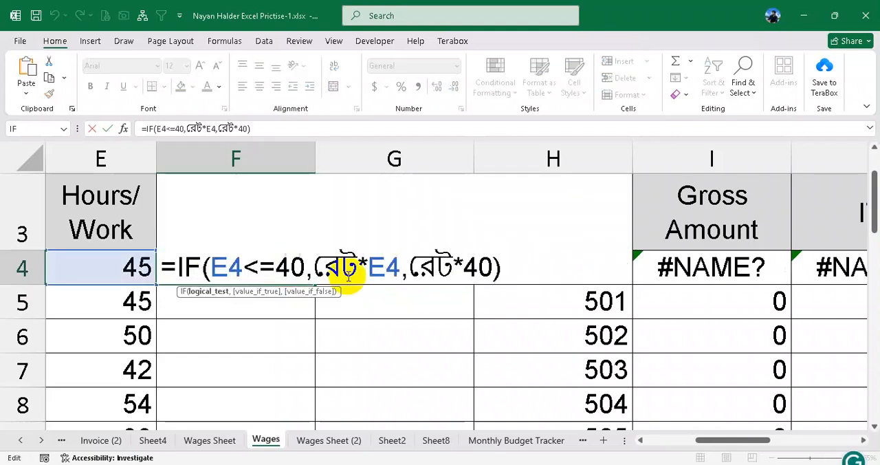
drag(318, 268, 502, 281)
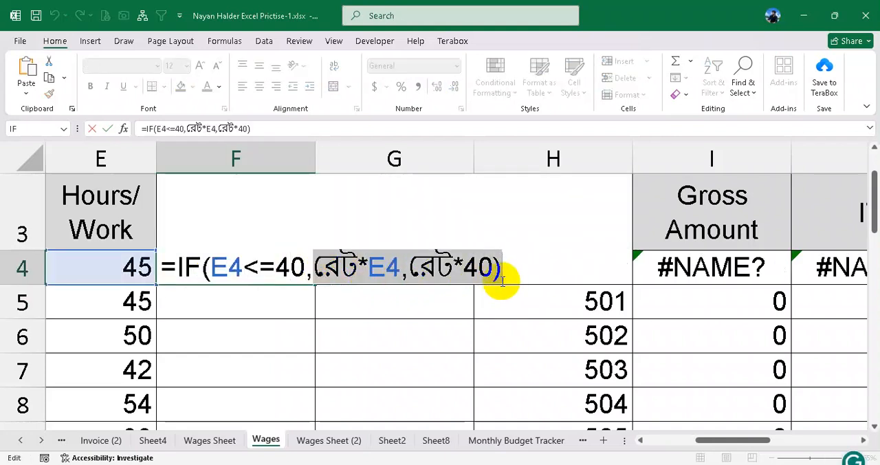
key(Return)
- Fill the IF formula from F4 down to F7 and inspect the copied formula in F5
click(263, 269)
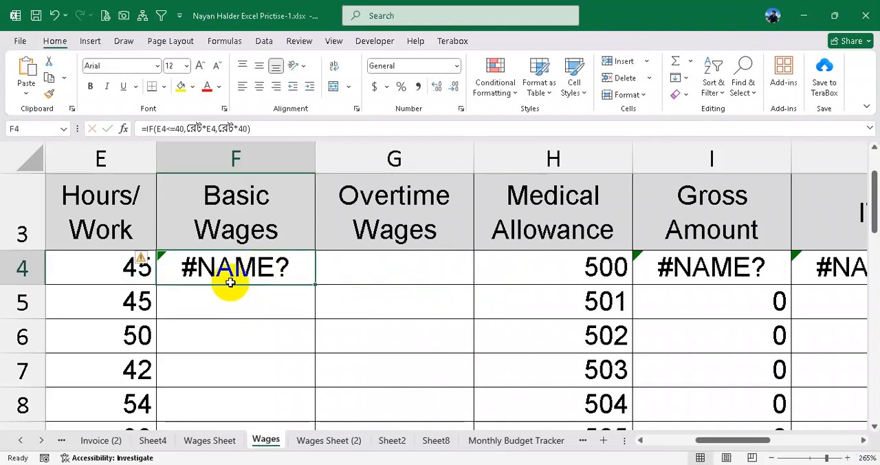
drag(318, 284, 282, 368)
click(263, 307)
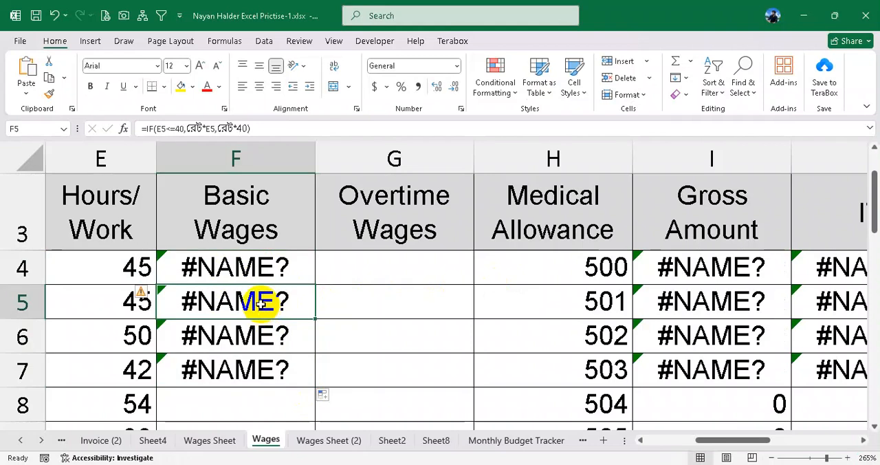
double_click(263, 303)
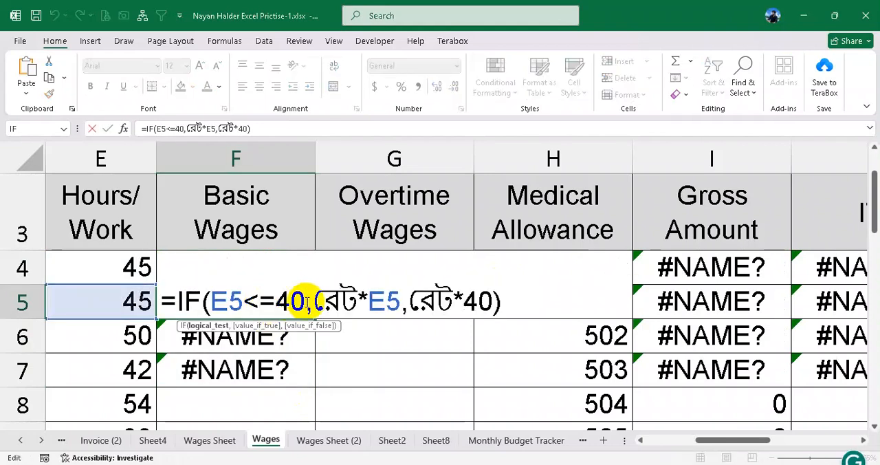
drag(313, 300, 350, 297)
key(Return)
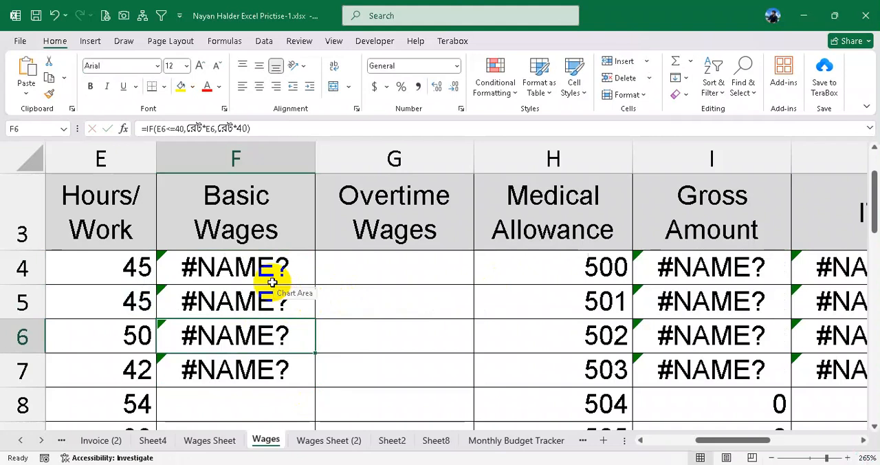
- Clear the copied IF formulas from F5:F7
click(268, 278)
drag(257, 303, 256, 371)
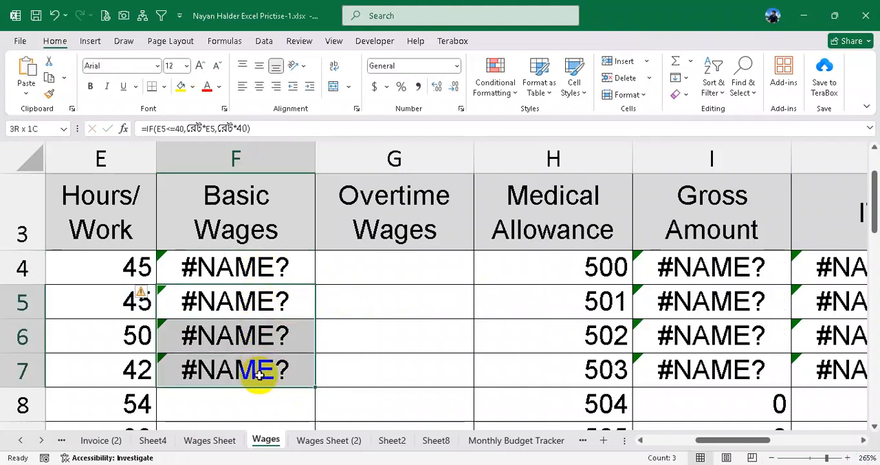
key(Delete)
- Start a VLOOKUP formula in F5, check the Rate table, and use the designation in D5 as the lookup value
click(240, 302)
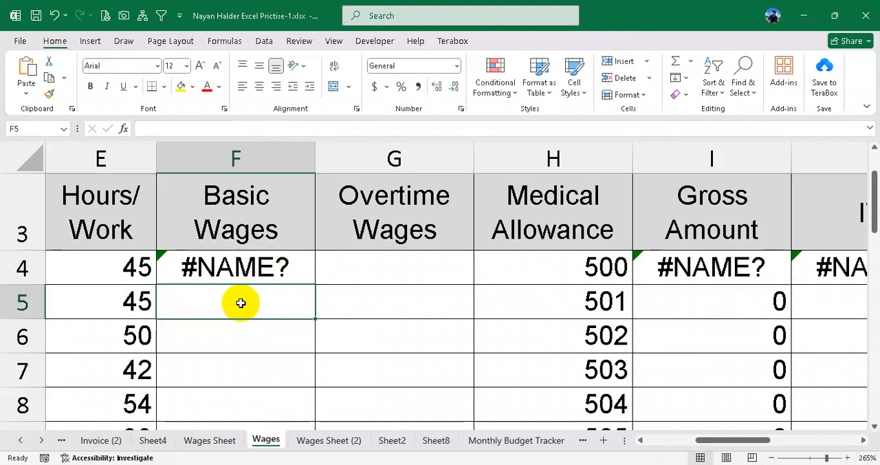
ctrl+scroll(275, 324, down, 1)
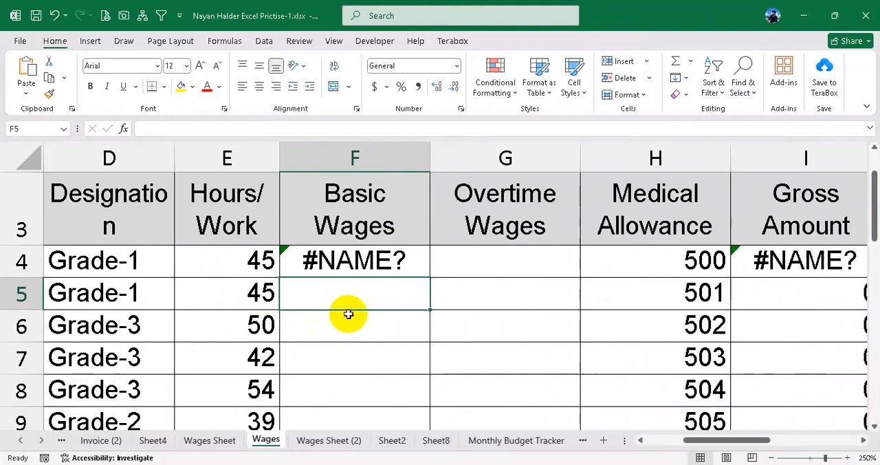
ctrl+scroll(348, 314, down, 1)
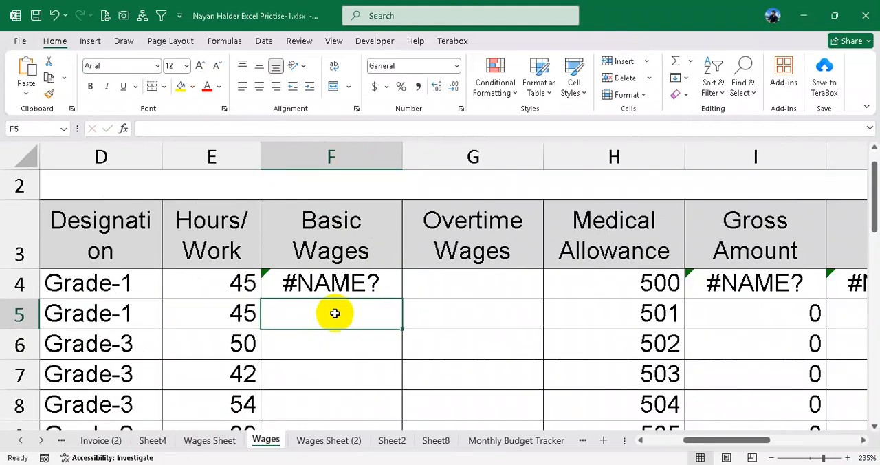
text(=vl)
key(Tab)
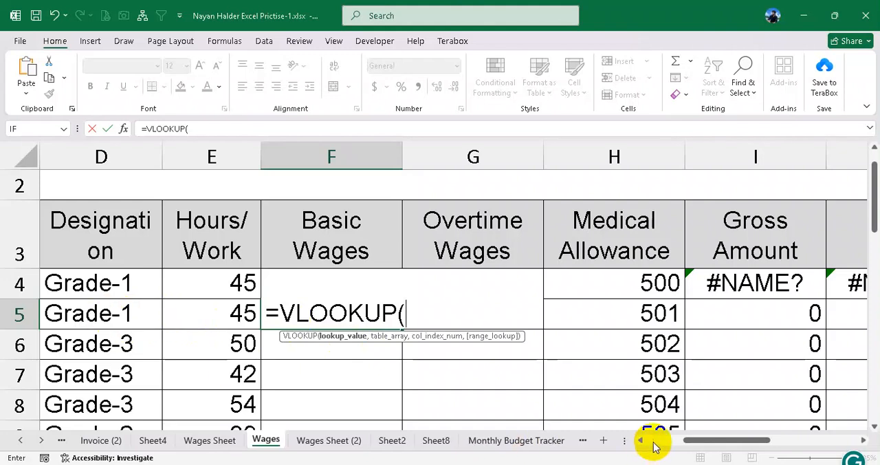
drag(691, 442, 778, 443)
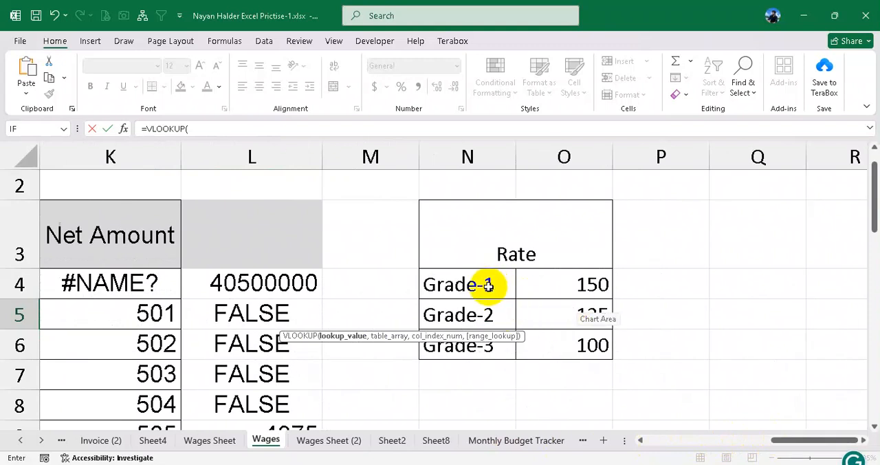
scroll(490, 278, down, 1)
scroll(495, 264, up, 1)
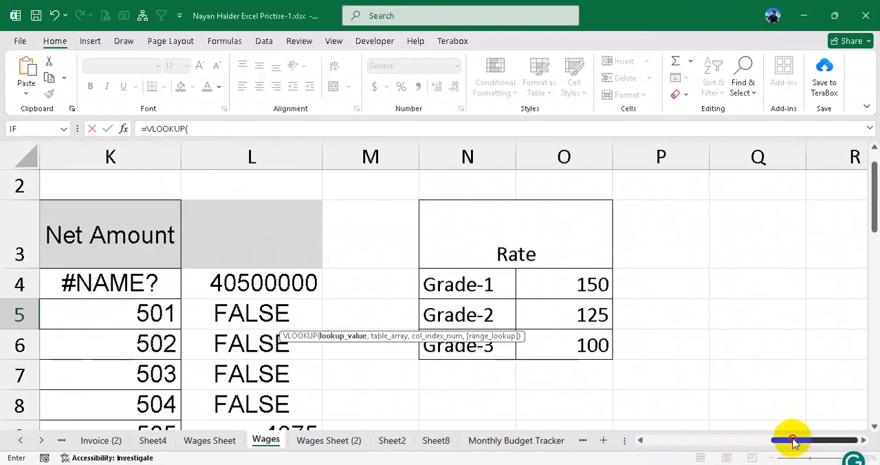
drag(794, 442, 782, 439)
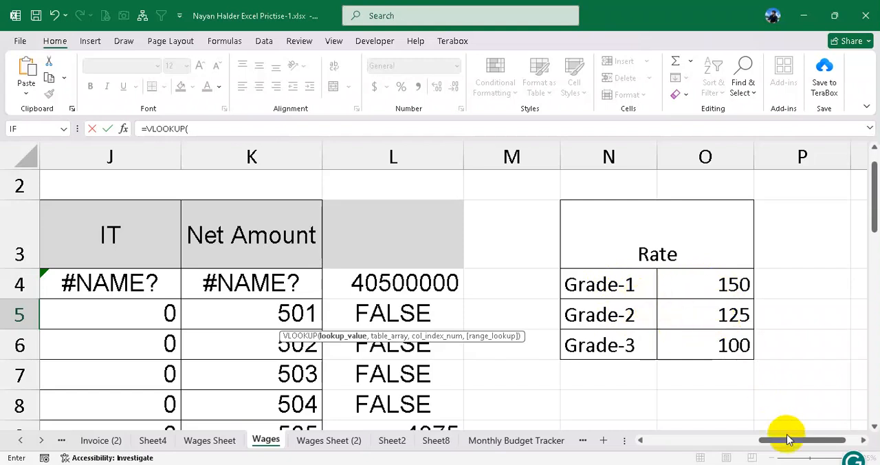
drag(787, 440, 694, 438)
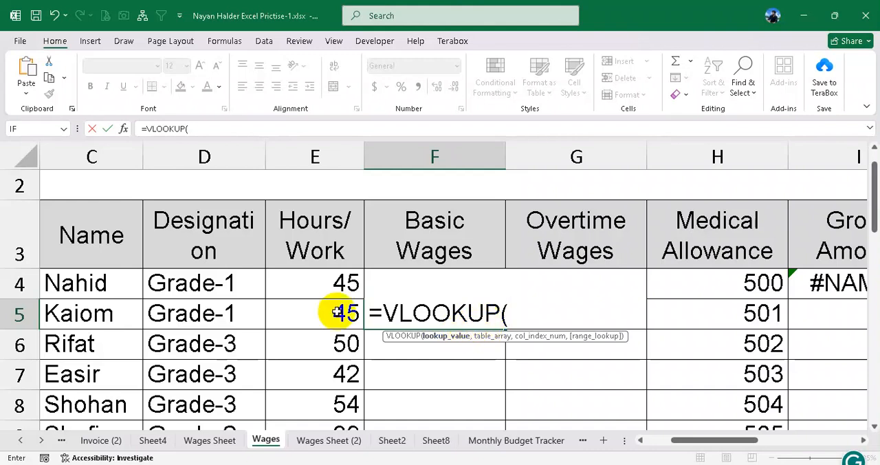
click(208, 314)
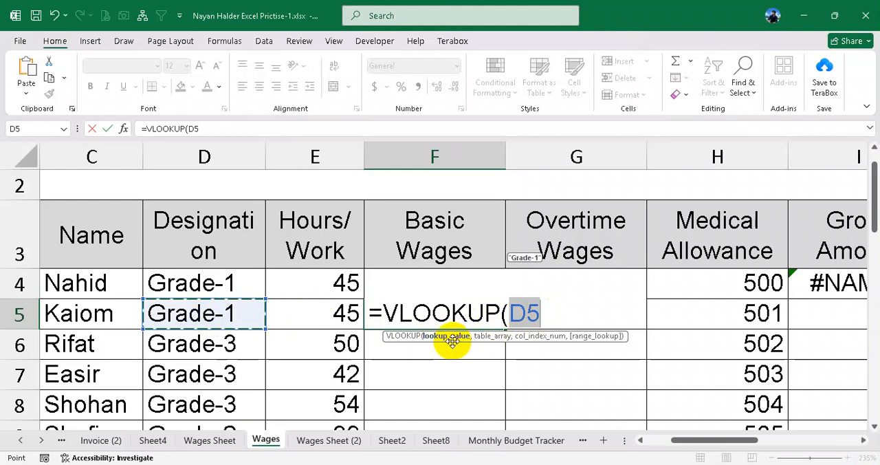
text(,)
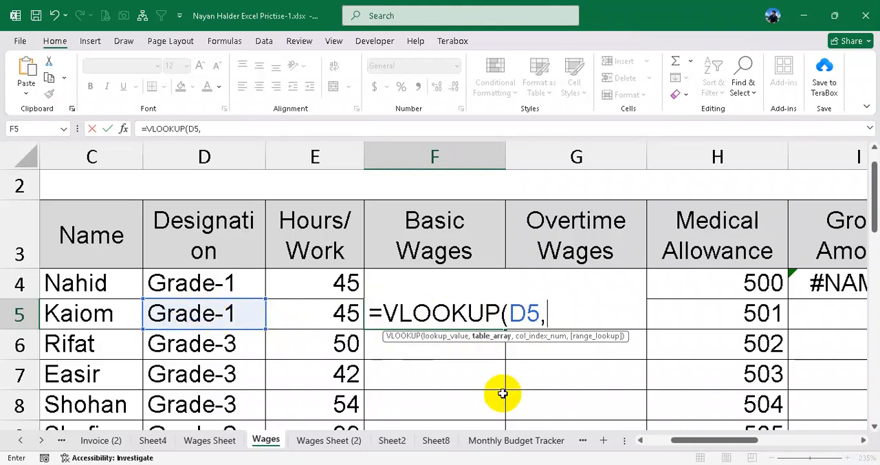
- Set the VLOOKUP's table array to the Rate table as the absolute range $N$4:$O$6, followed by a comma
drag(689, 447, 770, 444)
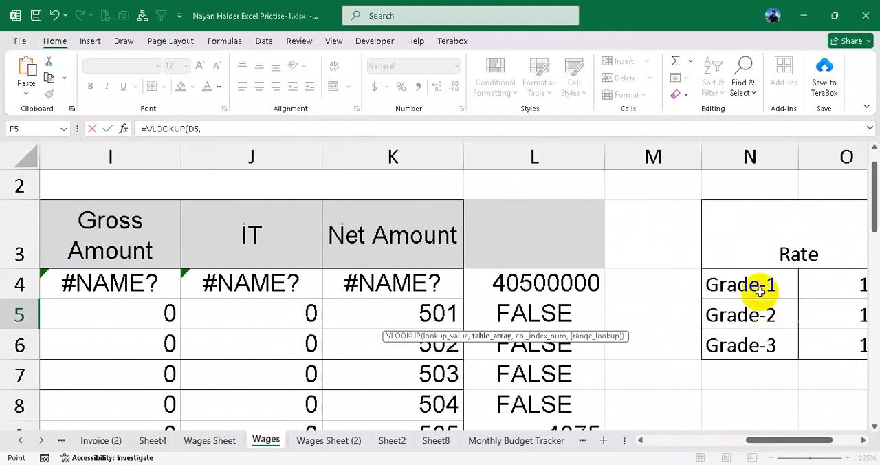
drag(756, 291, 839, 340)
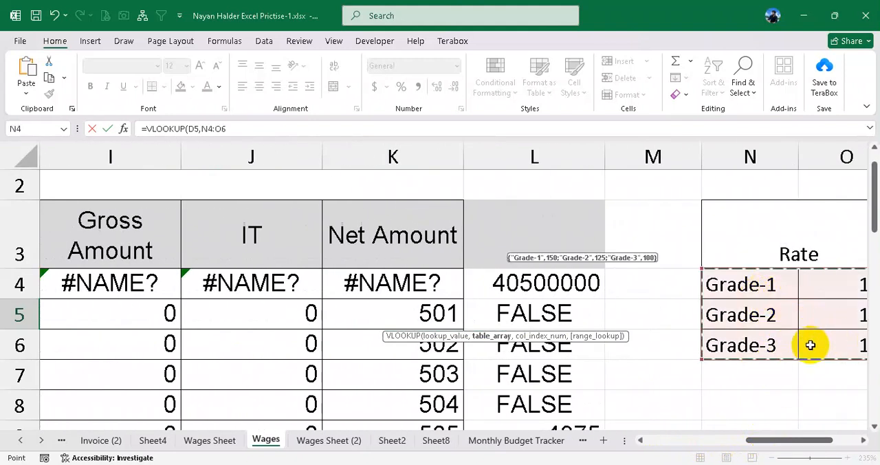
key(F4)
text(,)
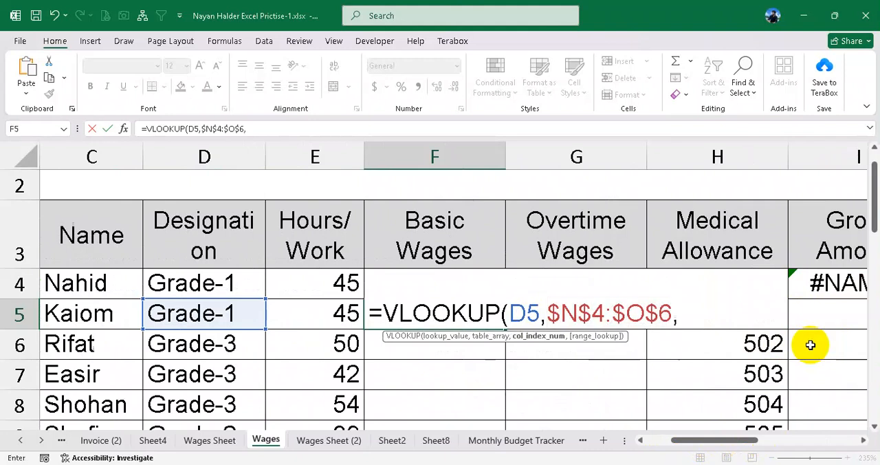
- Complete the VLOOKUP in F5 with column index 2 and range lookup 0, and close its parenthesis
click(526, 314)
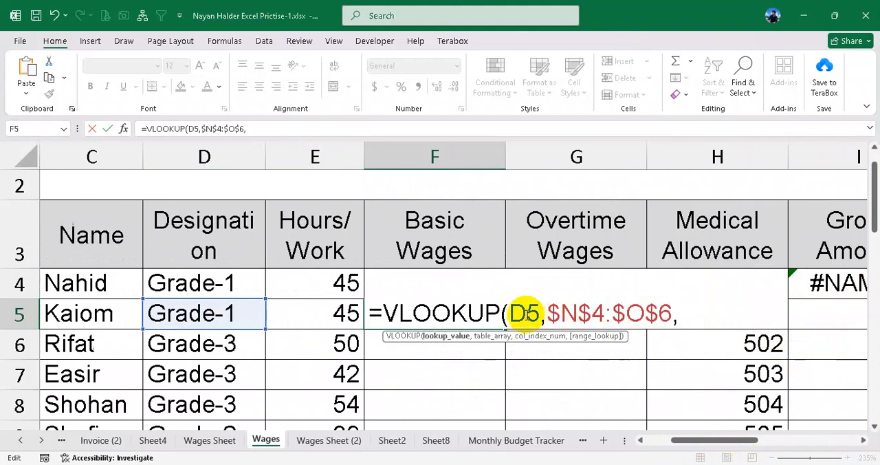
click(579, 314)
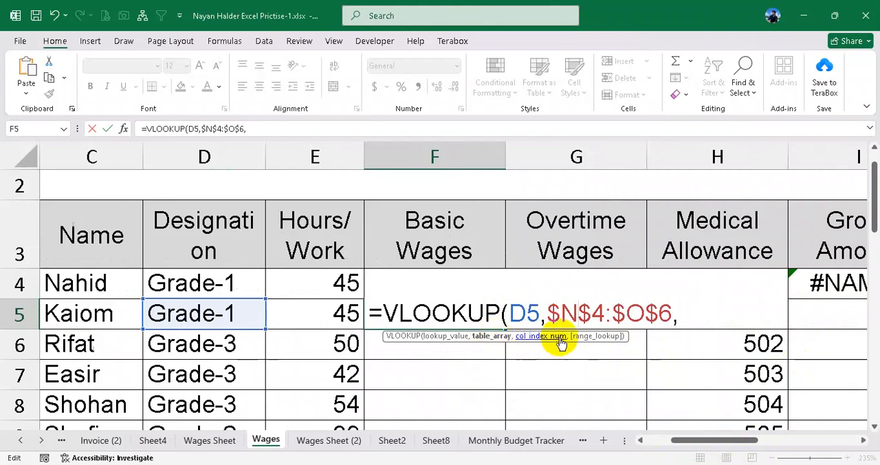
drag(548, 313, 673, 314)
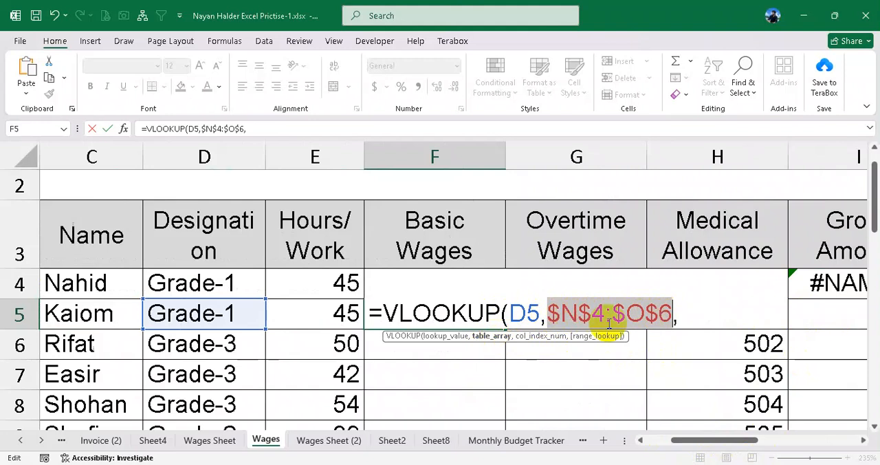
click(523, 313)
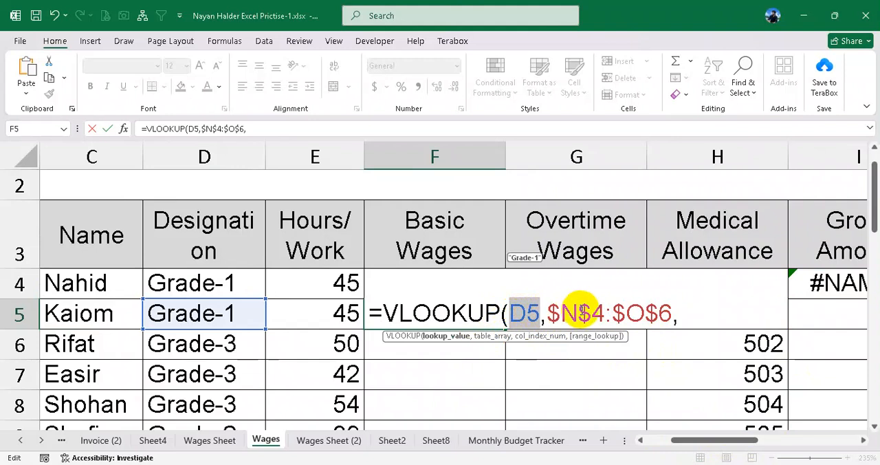
click(679, 313)
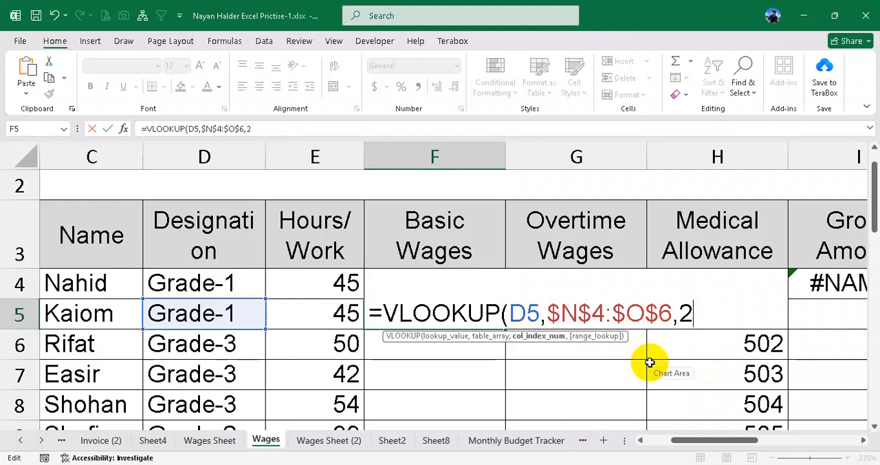
text(,0))
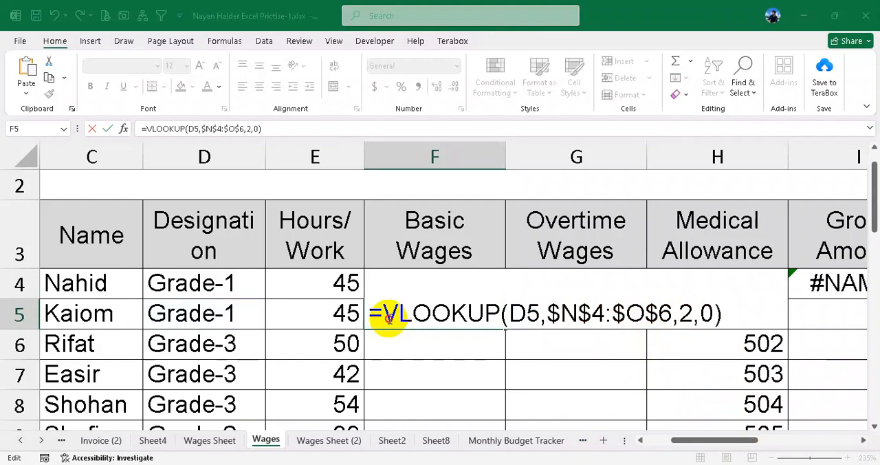
- Review each argument of the VLOOKUP formula in F5 and commit the formula
click(485, 313)
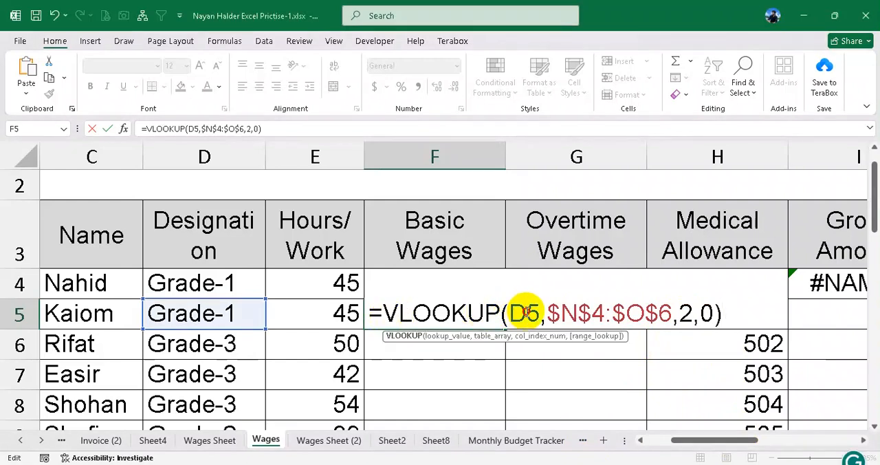
click(519, 313)
click(617, 313)
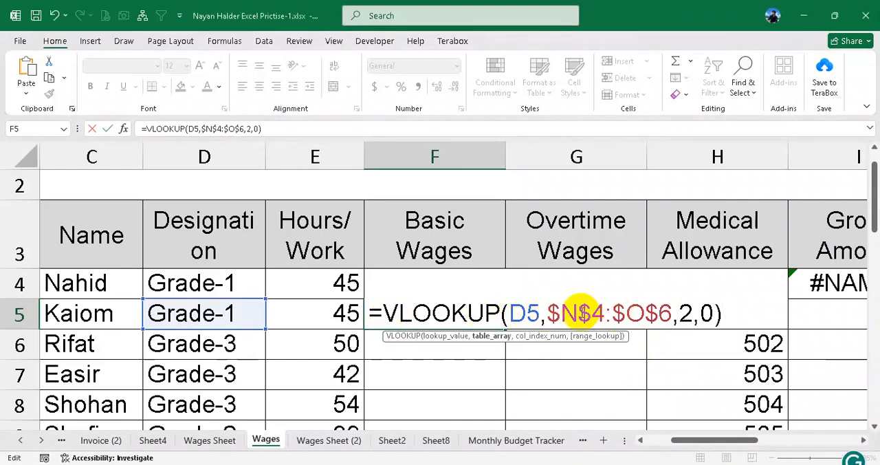
drag(578, 314, 629, 314)
click(689, 314)
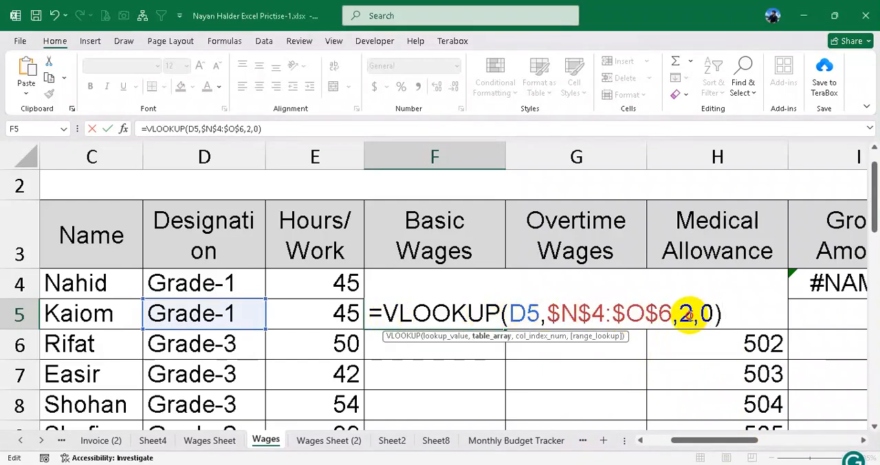
double_click(708, 314)
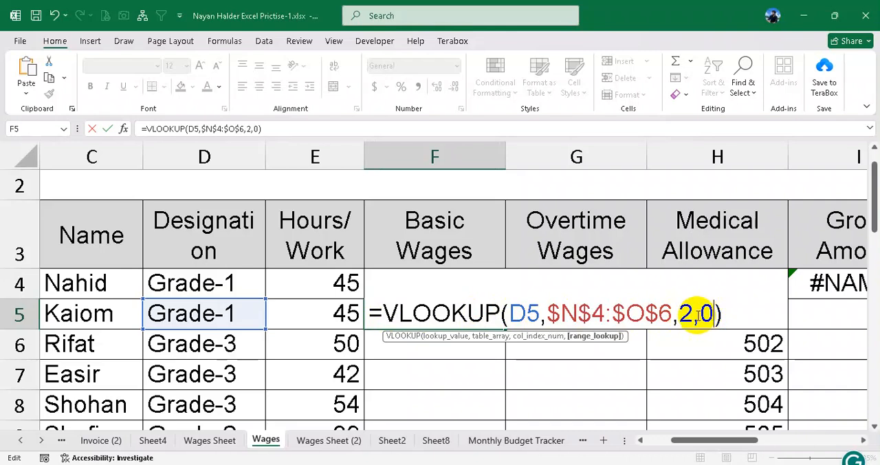
click(730, 314)
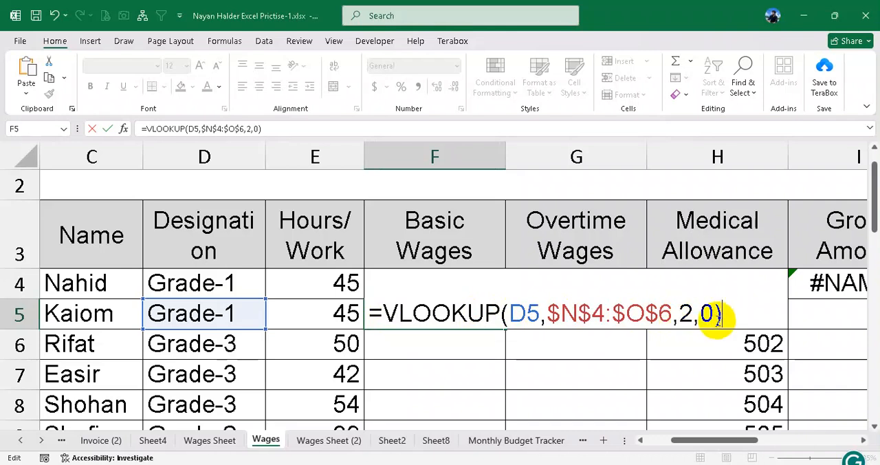
key(Return)
click(462, 314)
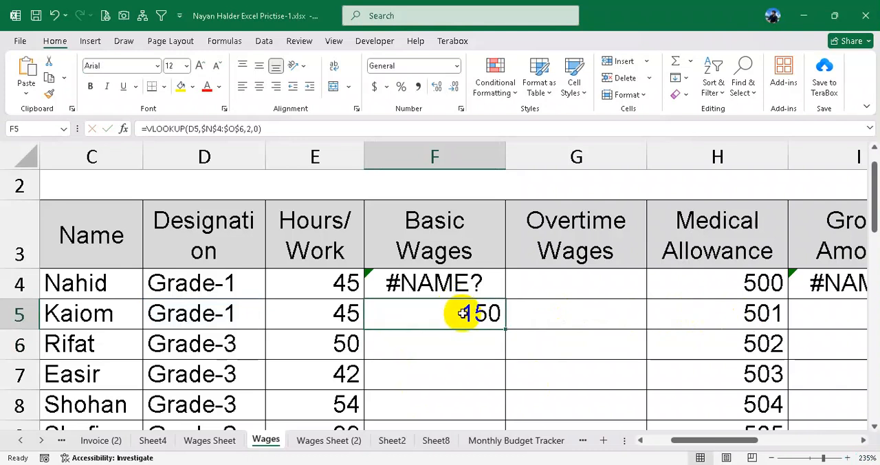
- Test the VLOOKUP in F5 by changing the designation in D5 to Grade-2 and then to Grade-3
click(234, 314)
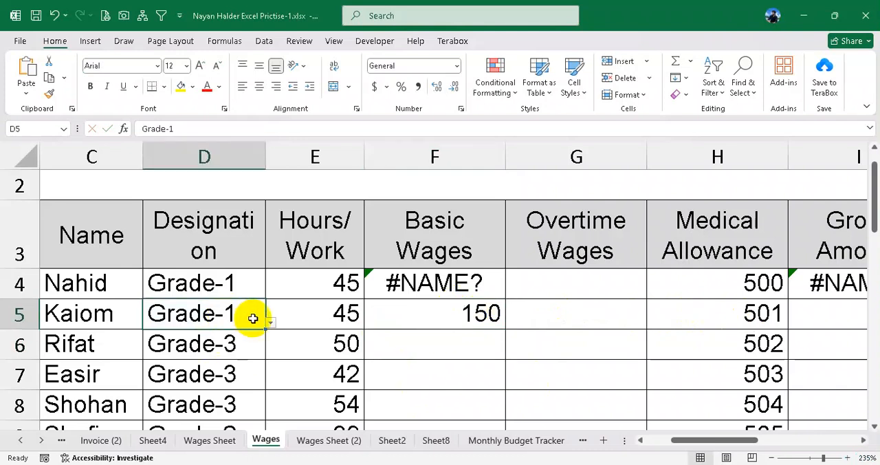
click(271, 323)
click(200, 359)
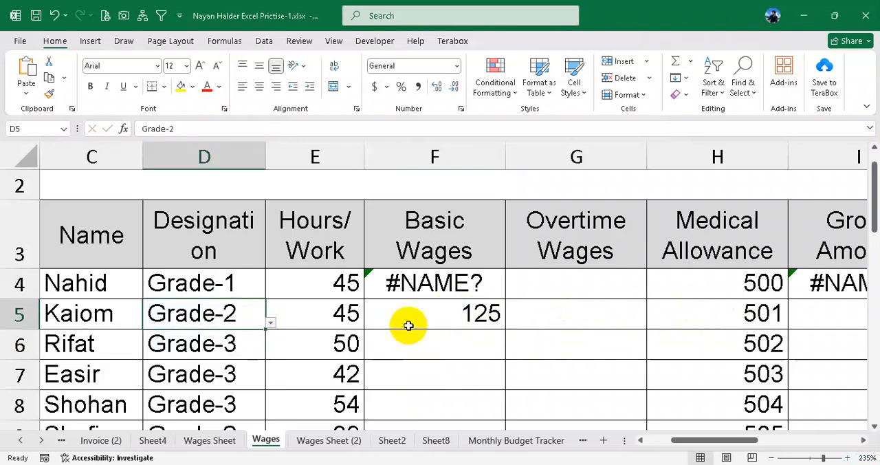
click(269, 325)
click(182, 380)
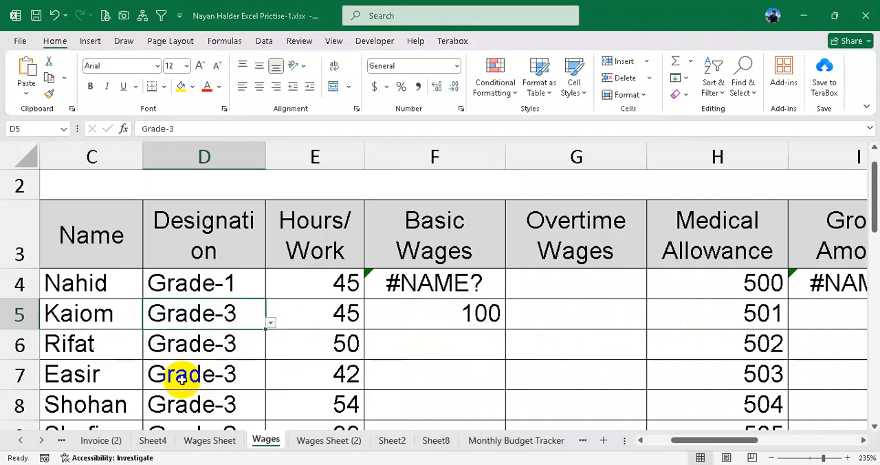
- Set the designation in D5 to Grade-1 and copy the VLOOKUP expression from F5 without its equals sign
click(268, 329)
click(159, 341)
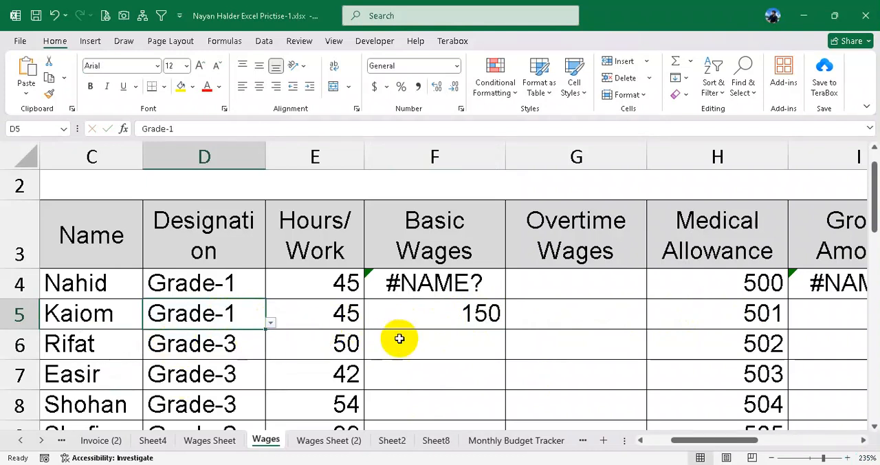
double_click(442, 315)
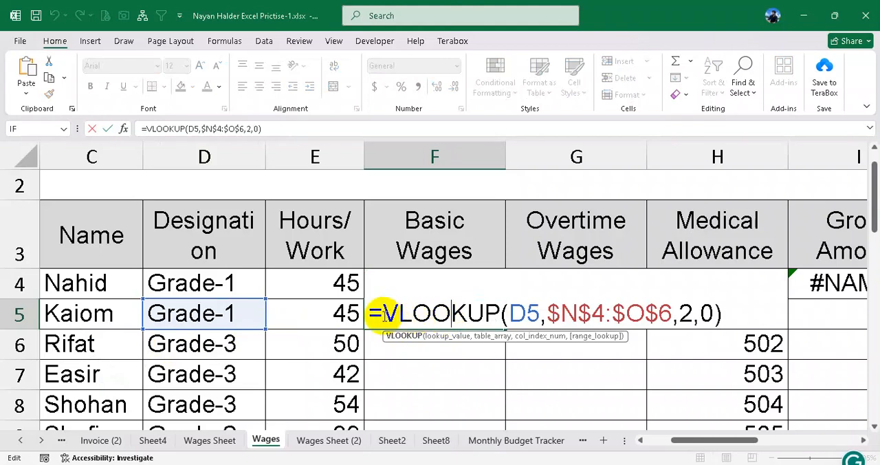
drag(389, 314, 739, 325)
key(ctrl+c)
key(Escape)
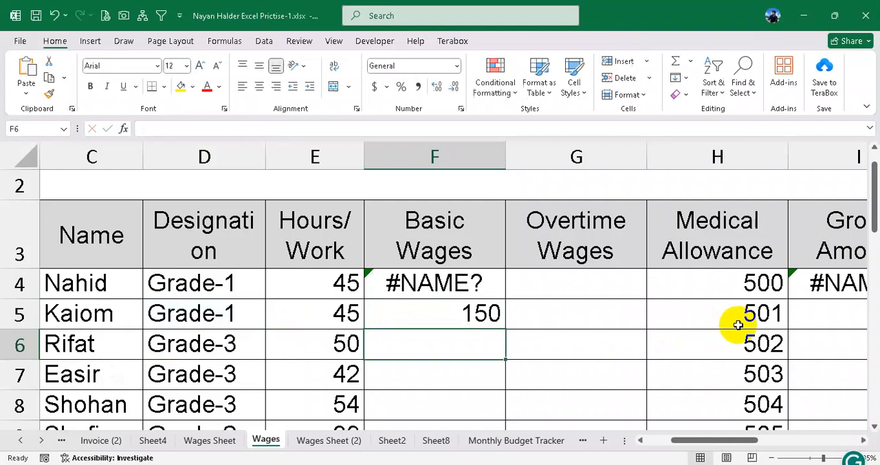
- Replace both rate placeholders in F4's IF formula with the copied VLOOKUP expression
double_click(451, 282)
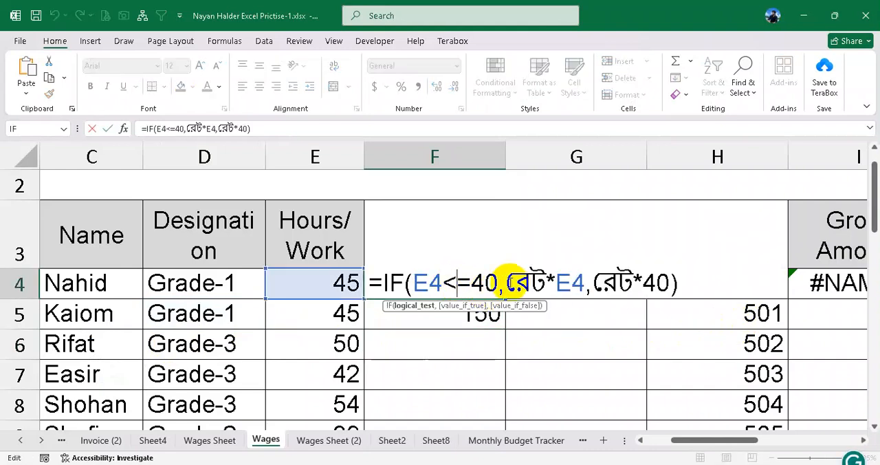
drag(505, 282, 547, 282)
key(ctrl+v)
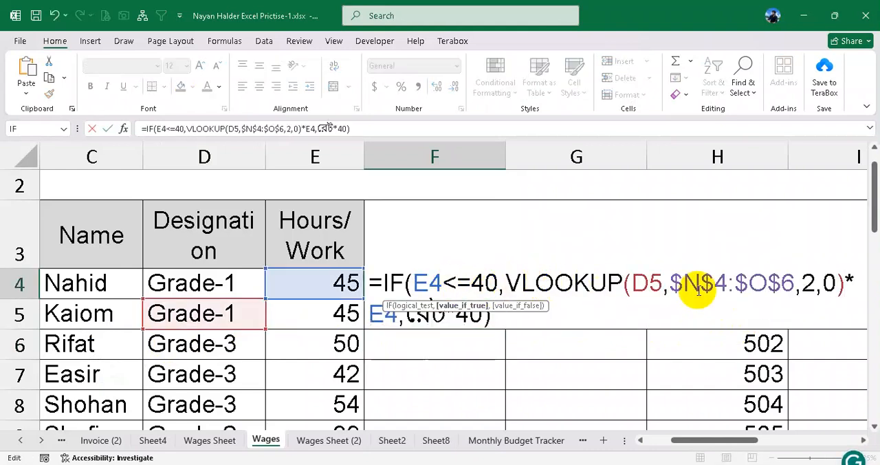
drag(405, 318, 444, 313)
key(ctrl+v)
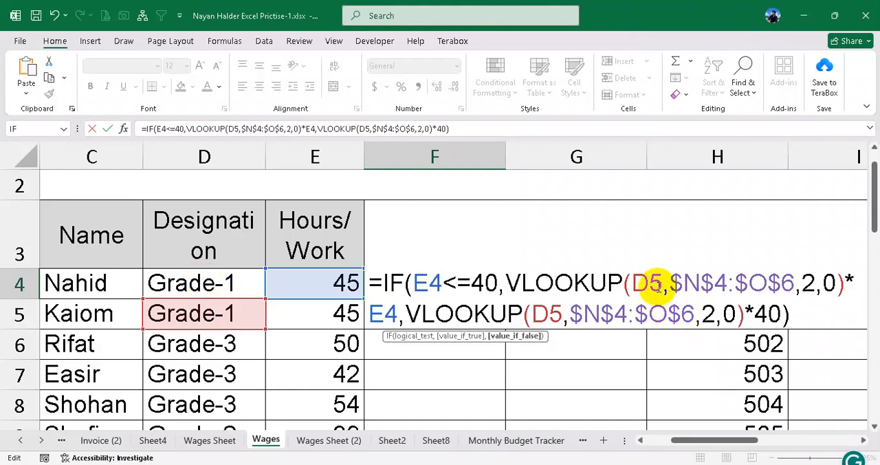
- Change the lookup value to D4 in both VLOOKUPs of F4's formula and commit it
click(665, 292)
key(BackSpace)
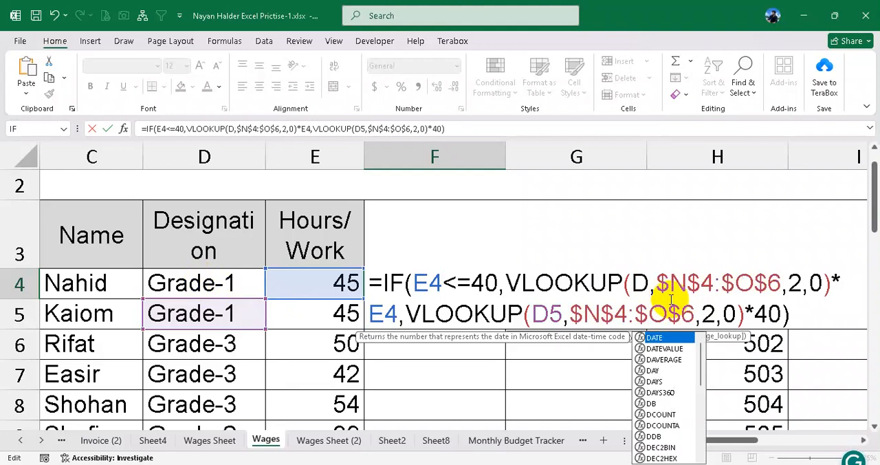
text(4)
click(562, 313)
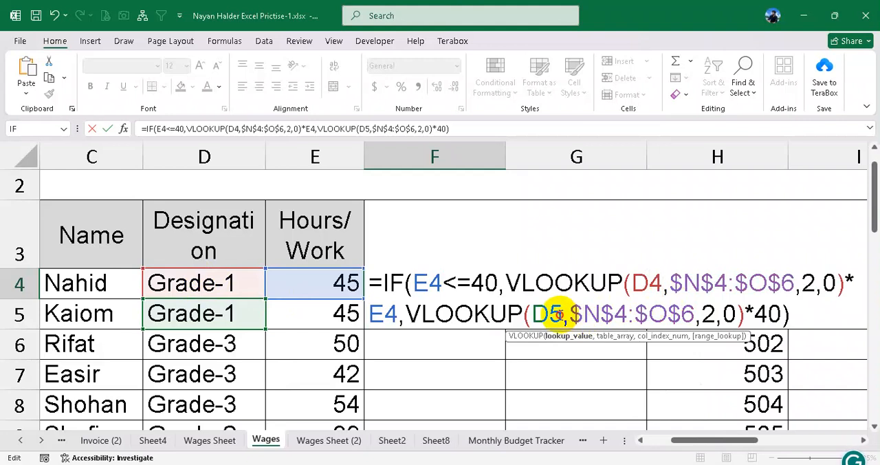
key(BackSpace)
text(4)
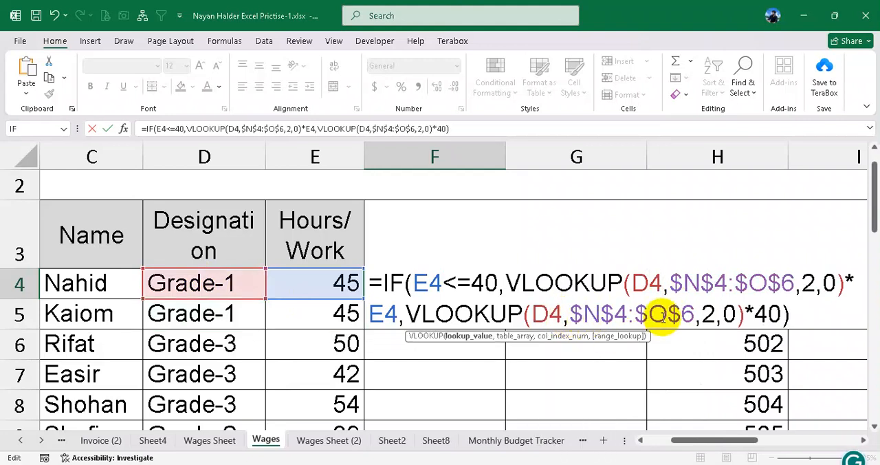
click(665, 317)
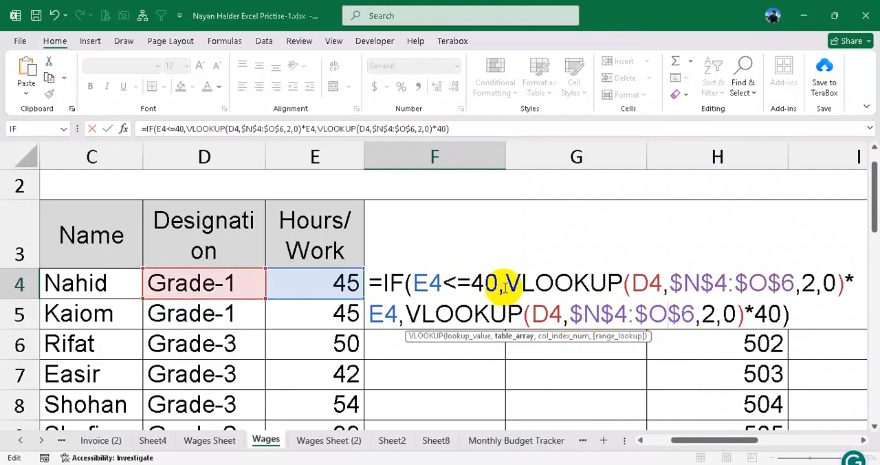
key(Return)
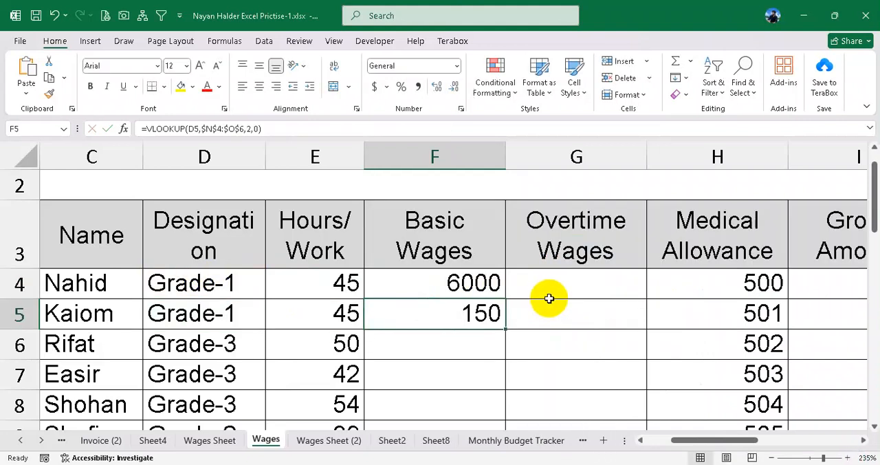
- Fill the basic wages formula from F4 down through F13
click(502, 291)
drag(508, 300, 482, 413)
scroll(468, 344, up, 2)
scroll(469, 342, down, 3)
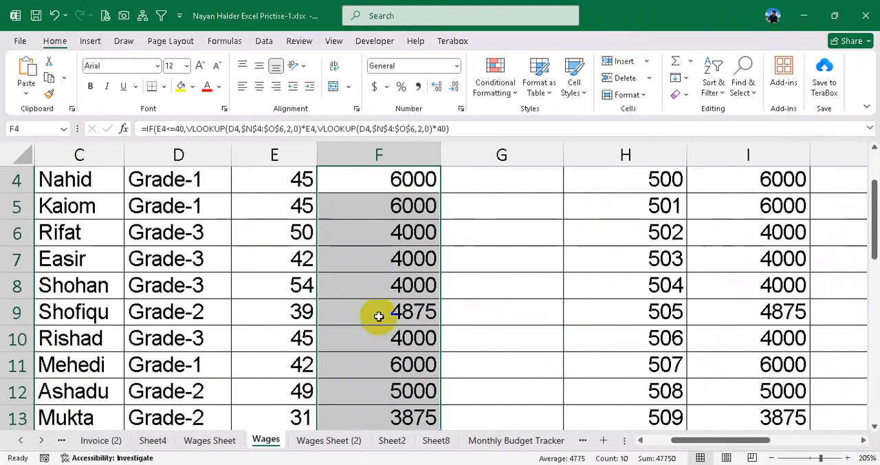
- Test the basic wages formula by changing the designation in D4 to Grade-2 and then to Grade-3
scroll(379, 315, up, 1)
click(206, 313)
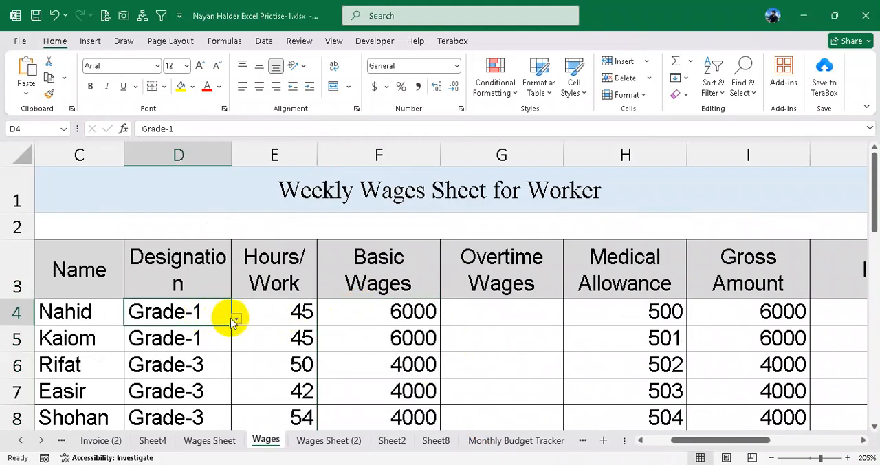
click(236, 318)
click(175, 353)
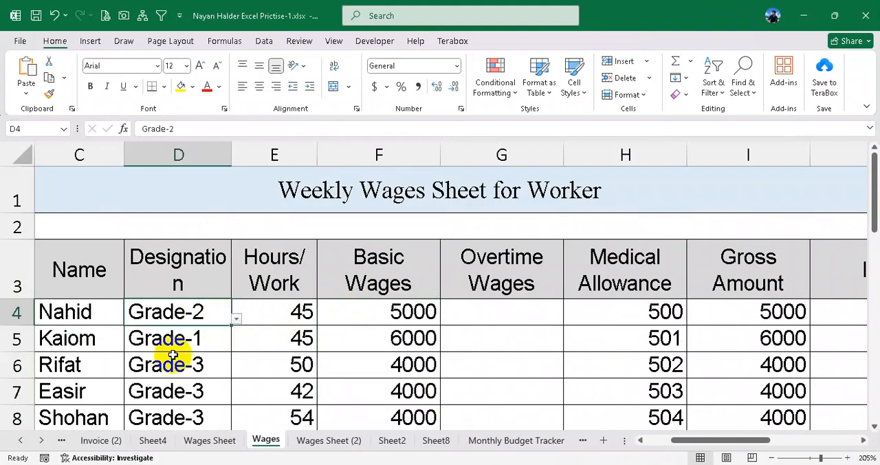
click(237, 320)
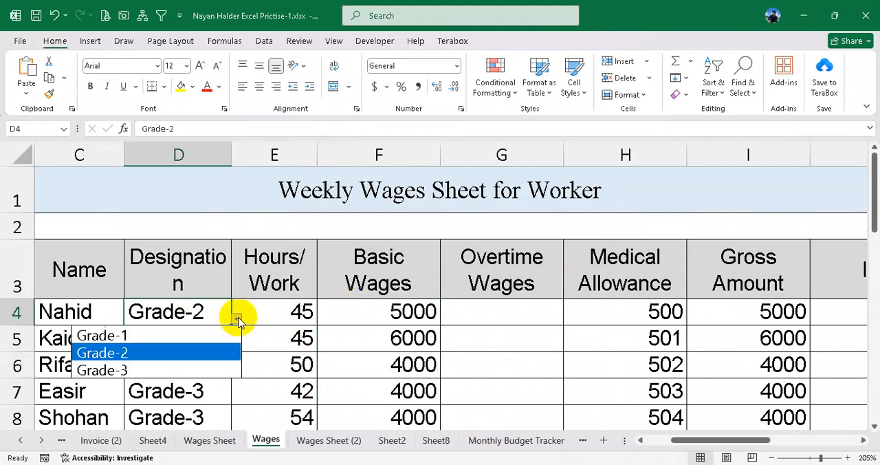
click(159, 372)
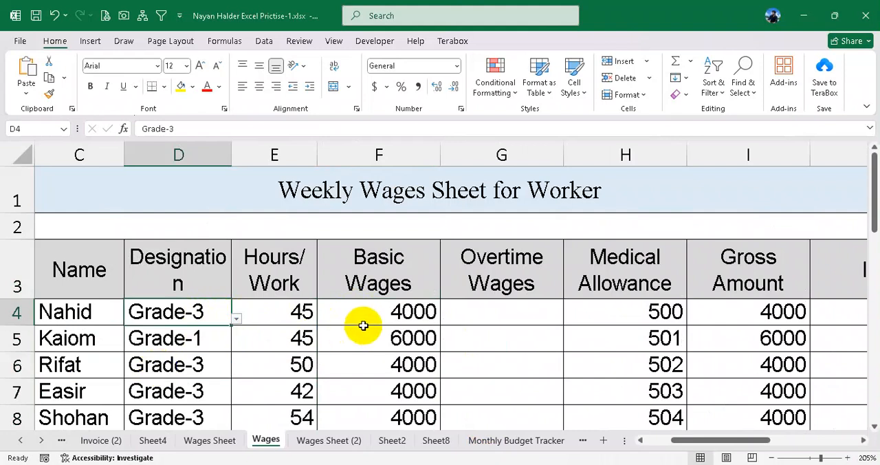
- Check the basic wages for all workers against their grades and hours, and look at the formula in F4
ctrl+scroll(386, 333, down, 2)
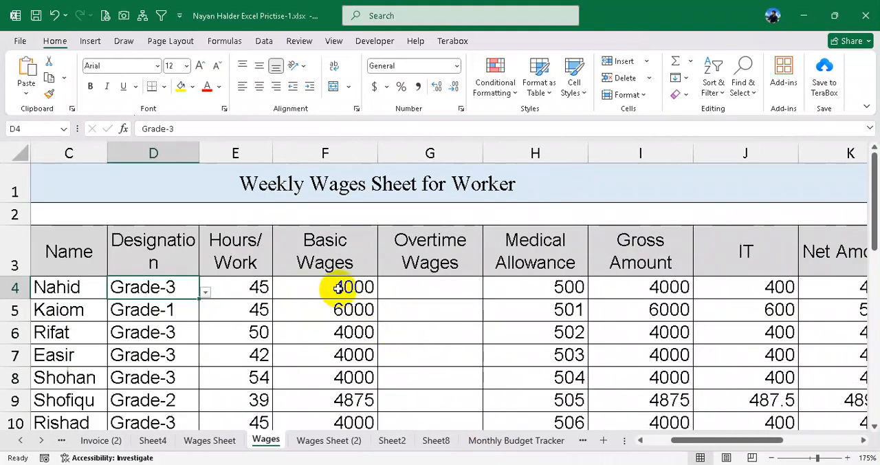
scroll(339, 287, down, 1)
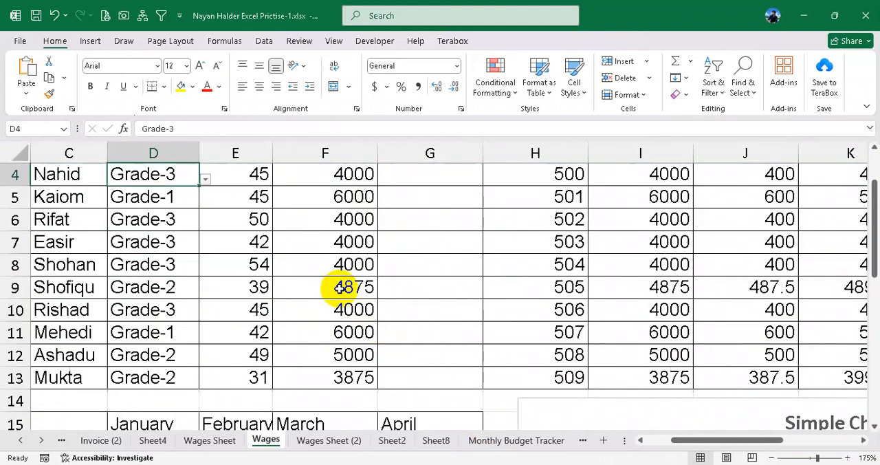
scroll(338, 288, up, 1)
double_click(337, 289)
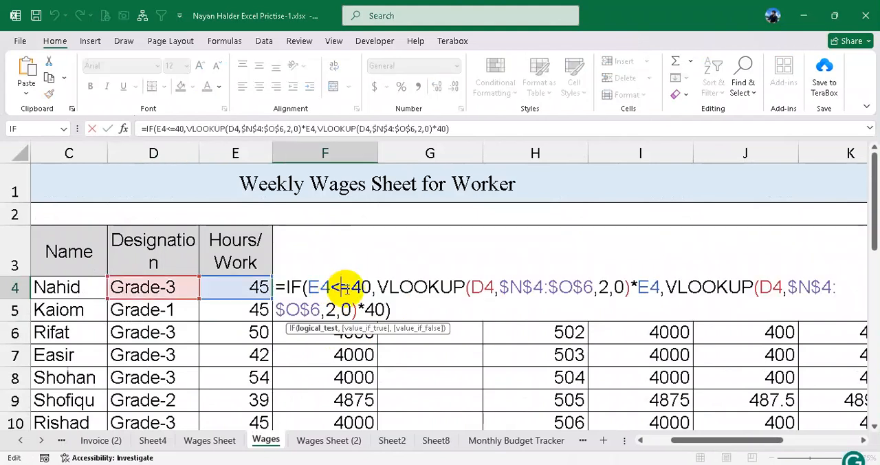
key(Return)
ctrl+scroll(345, 313, down, 1)
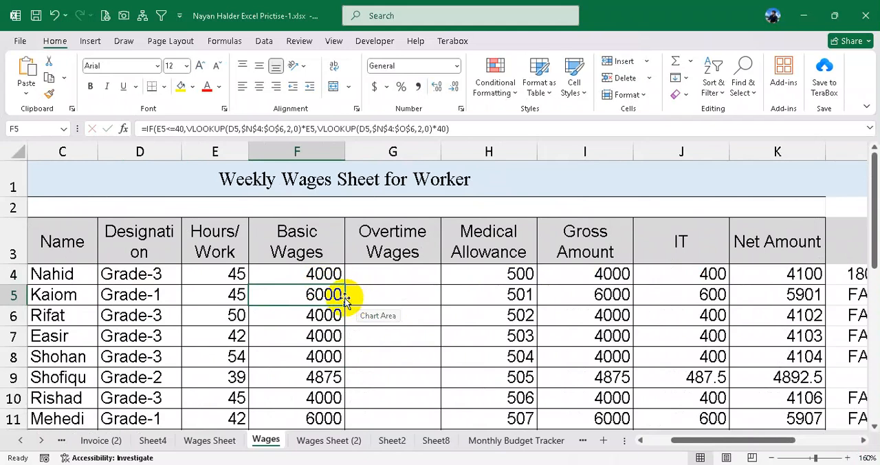
drag(697, 440, 709, 443)
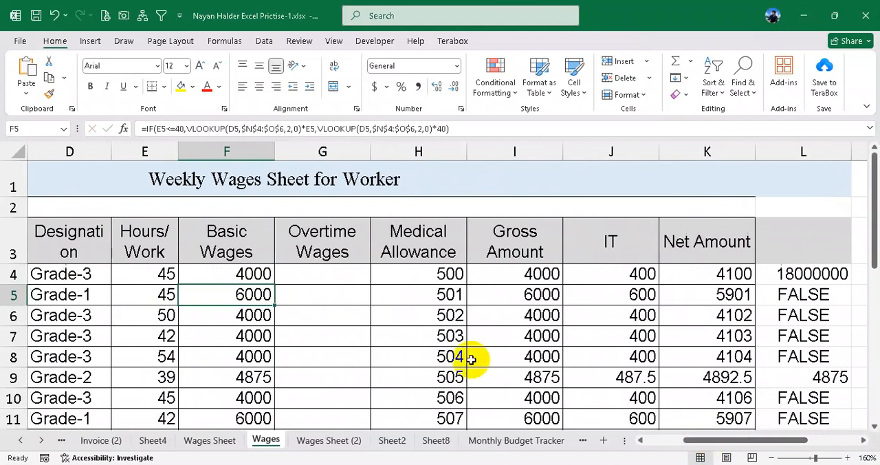
- Open the formula in F4 and examine the IF function's logical test, E4<=40
double_click(259, 275)
click(214, 274)
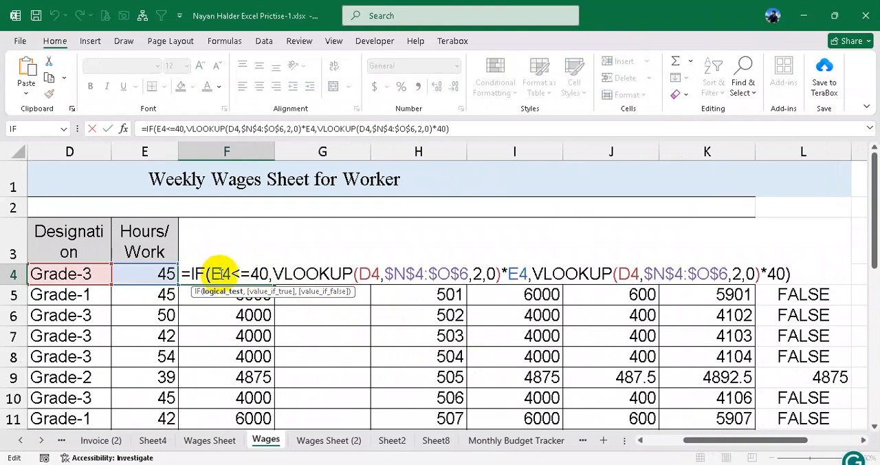
drag(210, 274, 267, 271)
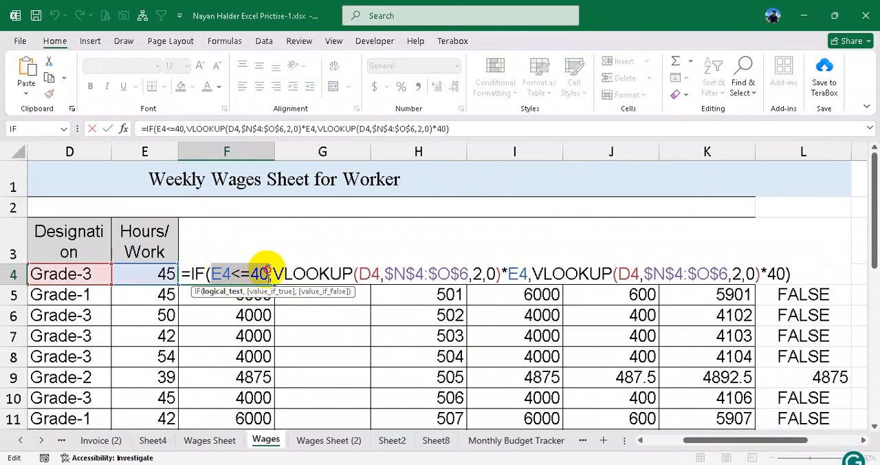
click(212, 273)
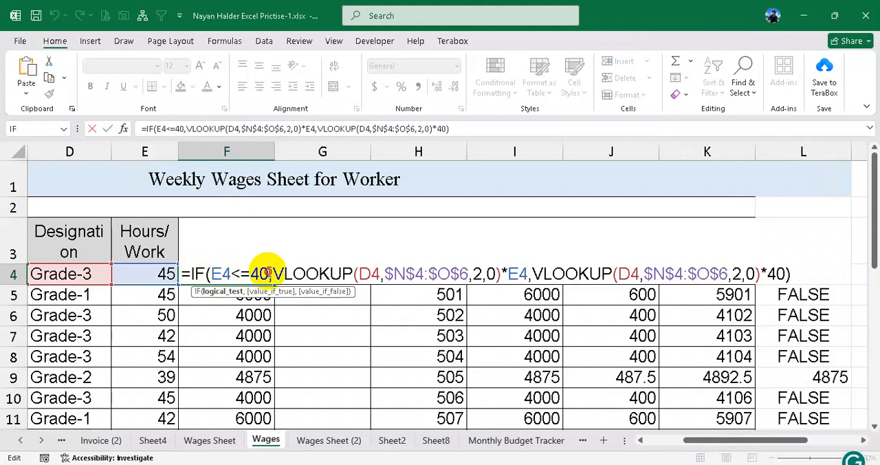
drag(267, 273, 215, 275)
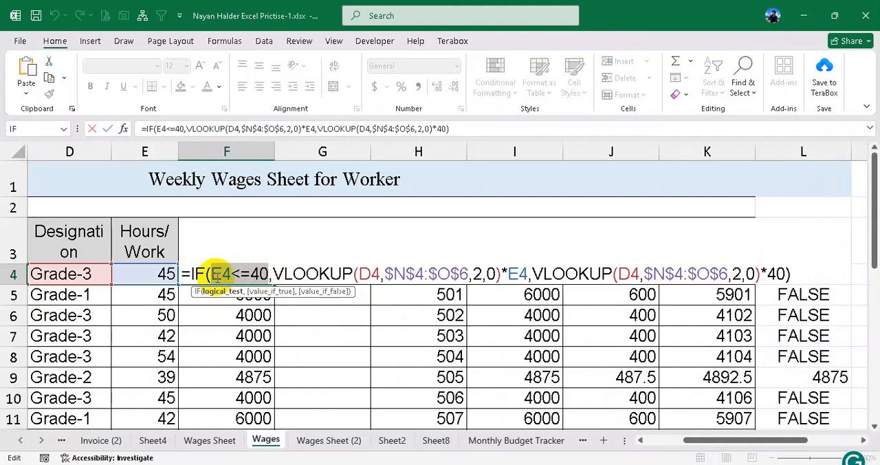
- Examine the value-if-true part of F4's formula, where the VLOOKUP rate is multiplied by the hours in E4
drag(273, 274, 462, 276)
click(432, 273)
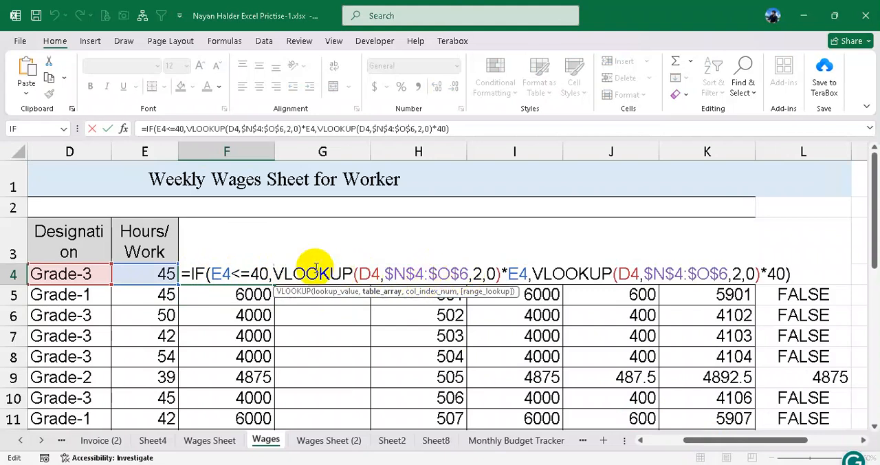
click(283, 274)
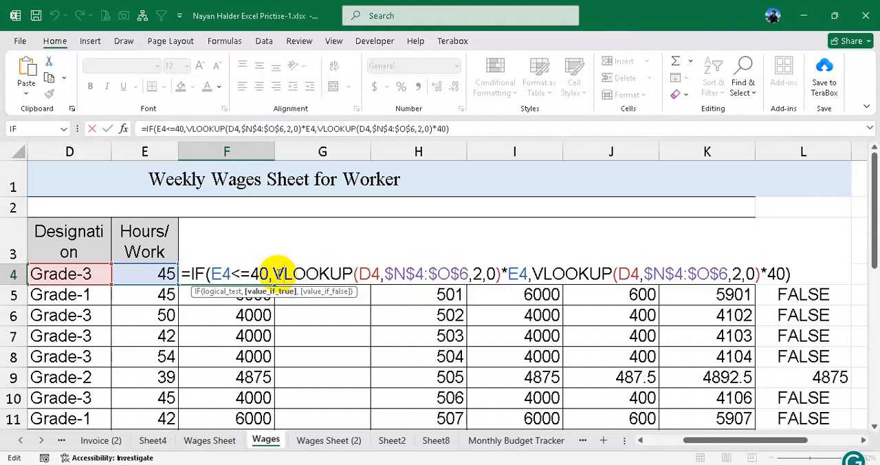
drag(272, 274, 512, 275)
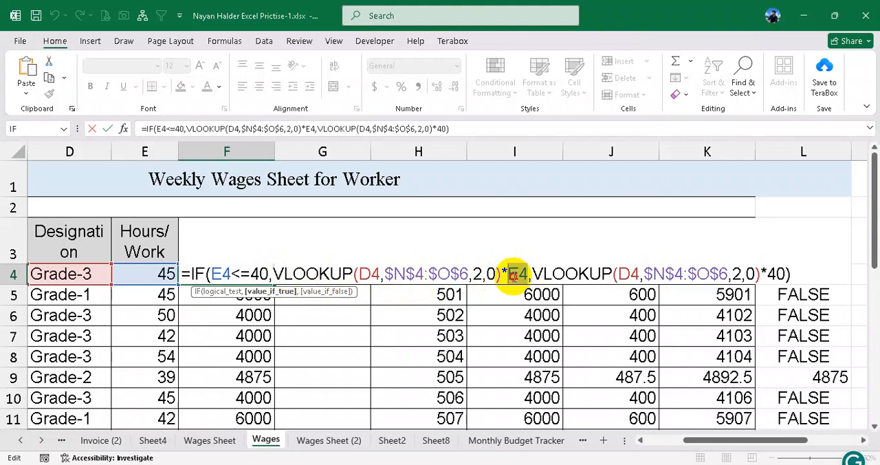
click(150, 275)
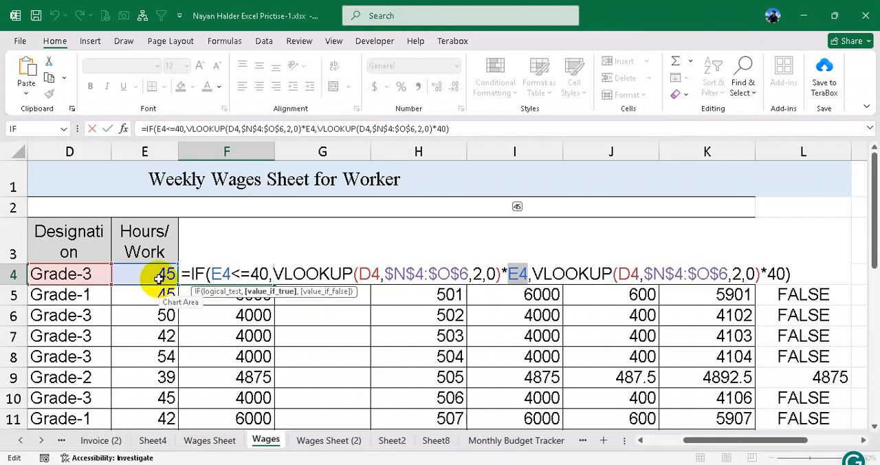
- Review the value-if-false part with its multiplication by 40 and the whole F4 formula, then leave it unchanged
drag(531, 273, 766, 275)
double_click(780, 273)
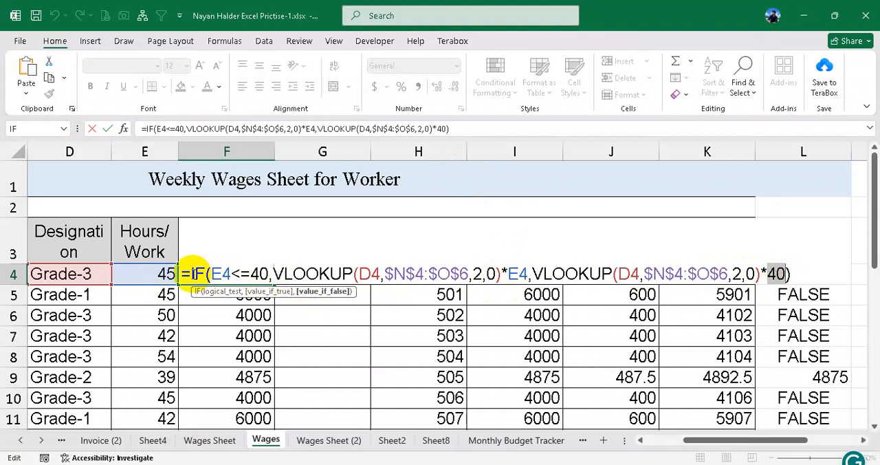
drag(187, 274, 801, 285)
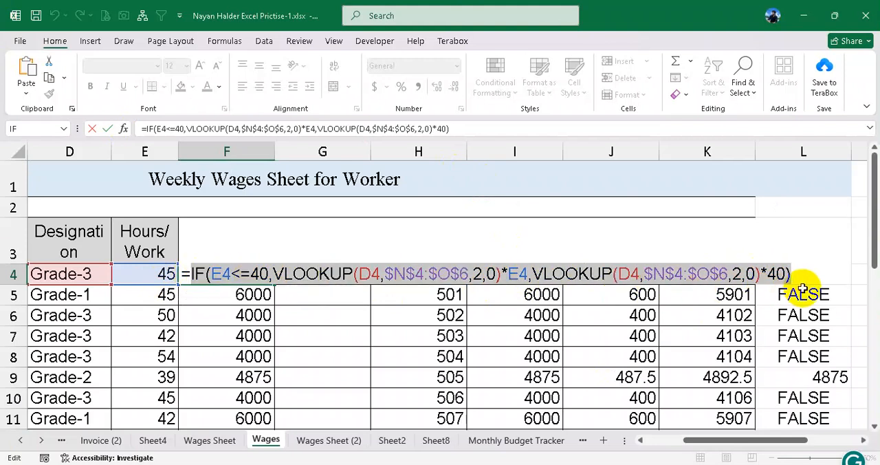
key(Return)
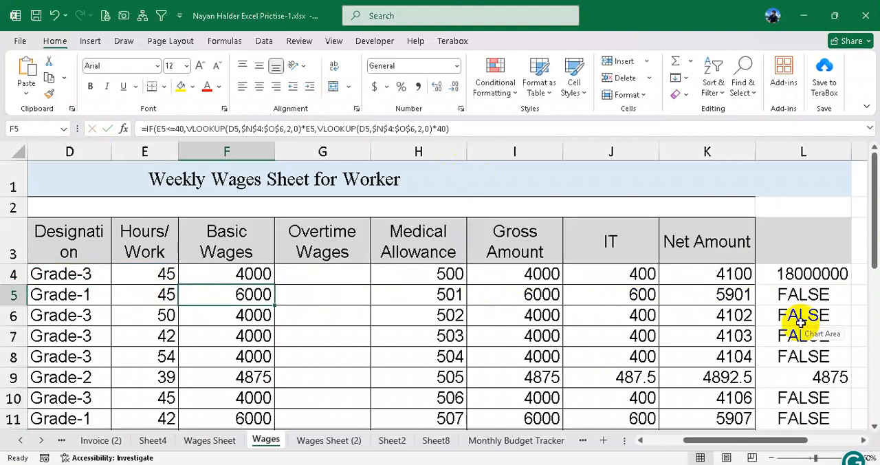
- Fill the basic wages formula from F4 down to F11 again
click(265, 278)
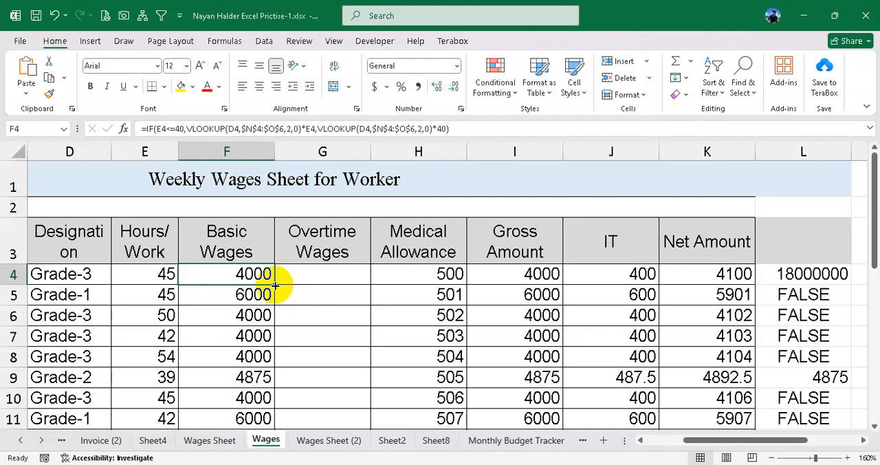
drag(274, 285, 285, 416)
- Start an IF formula in G4 for overtime wages with the logical test E4>40
click(317, 275)
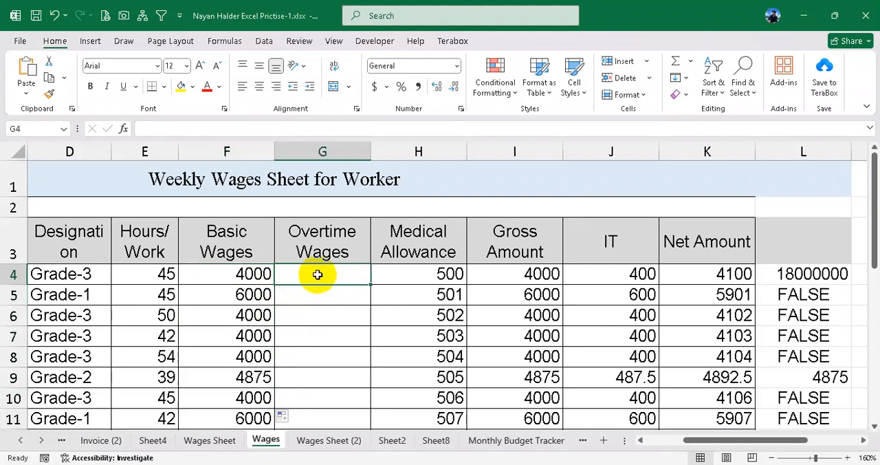
text(=if)
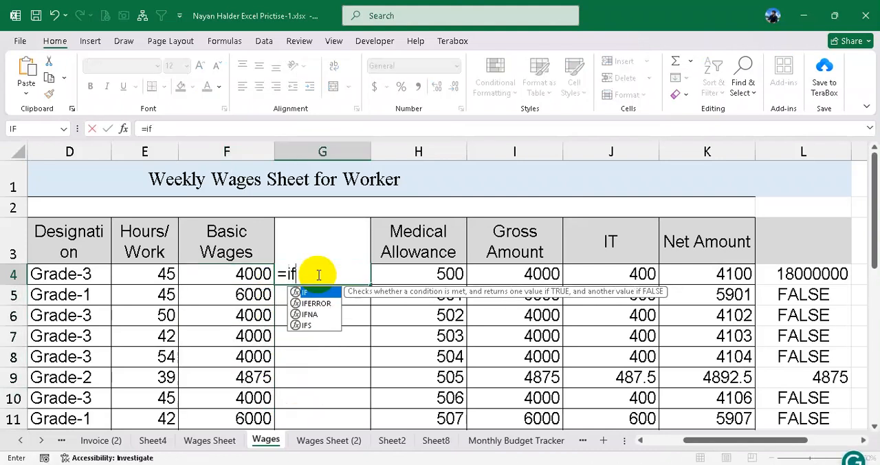
text(()
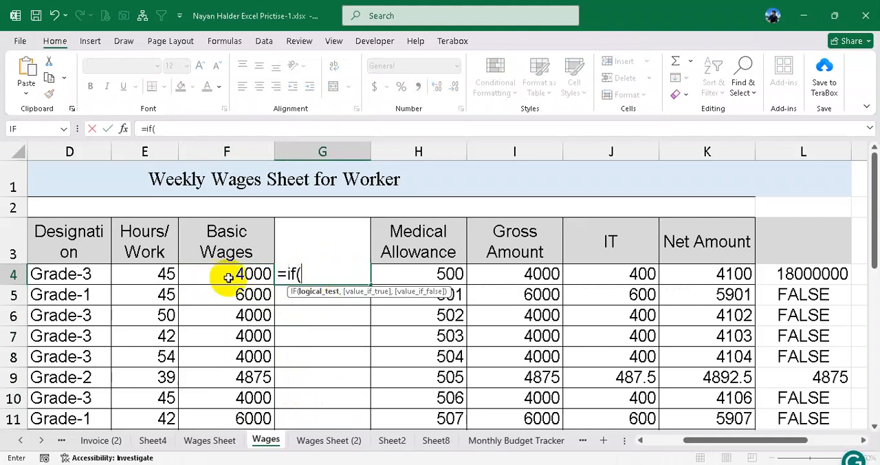
click(157, 272)
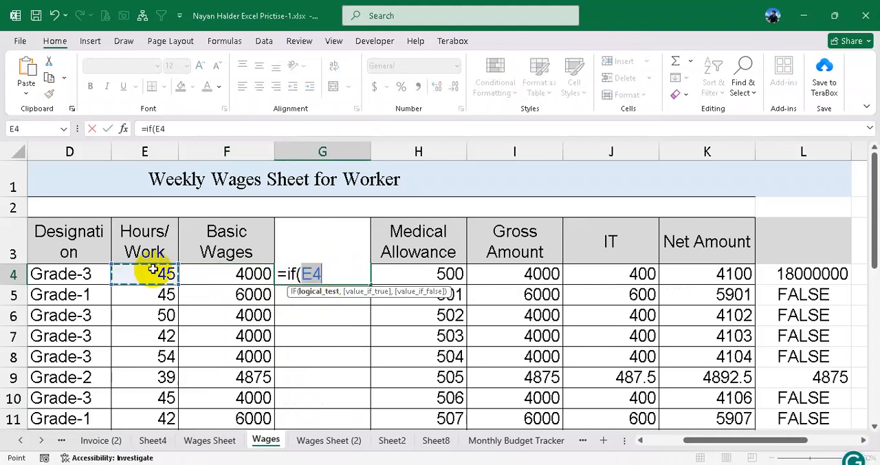
text(>40)
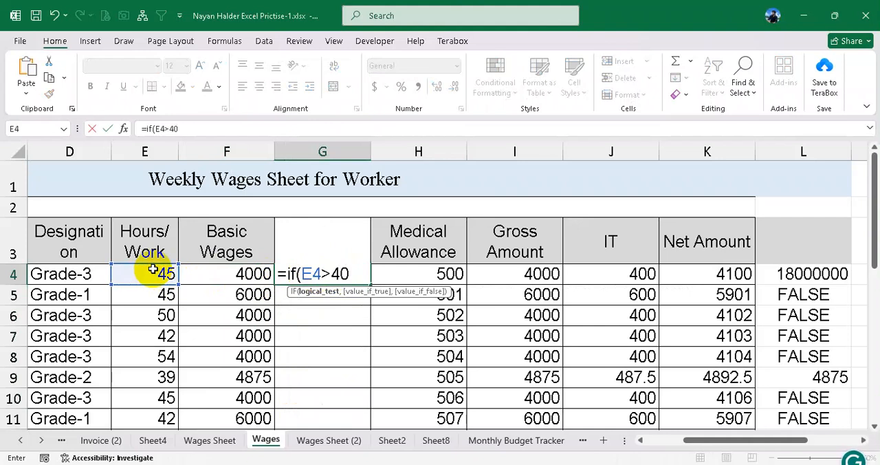
text(,)
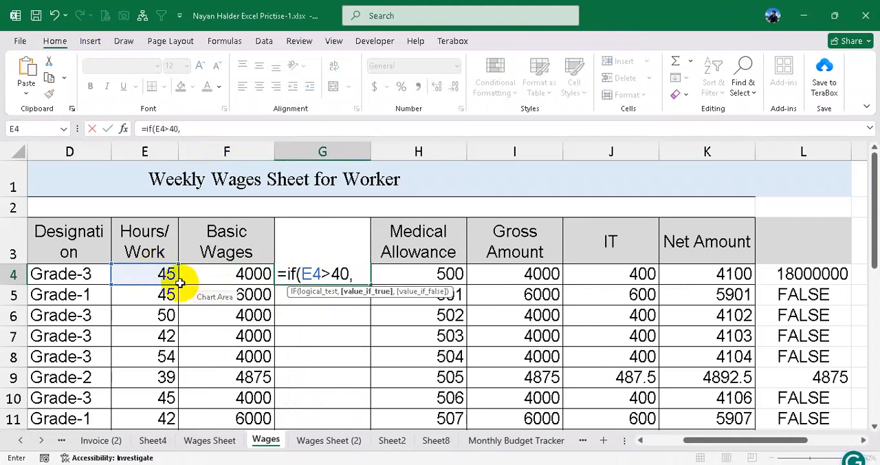
text(()
- Add the value-if-true part (E4-40)*200 to the IF formula in G4
click(162, 275)
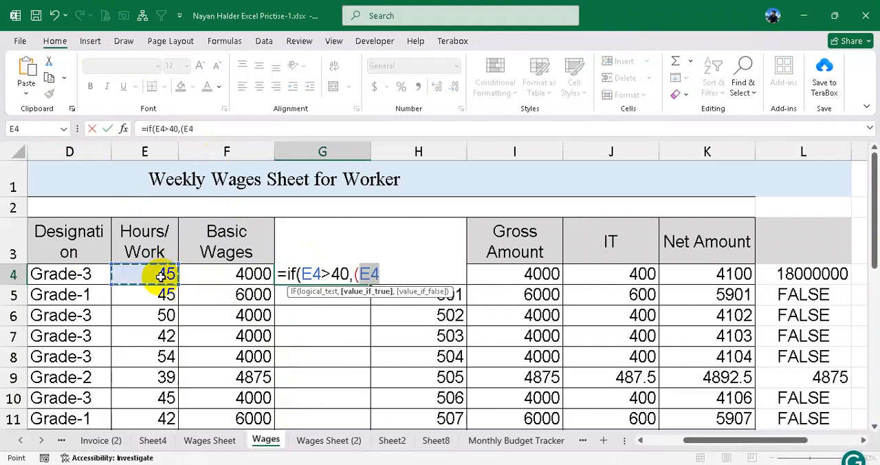
text(-40)
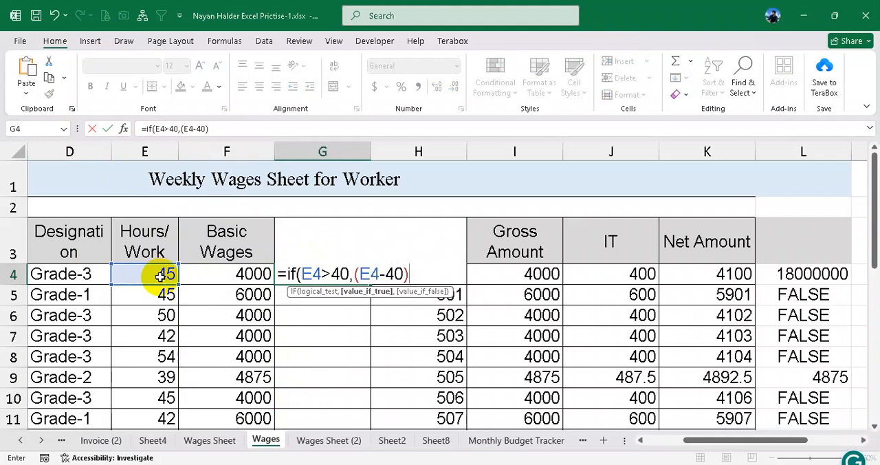
double_click(308, 273)
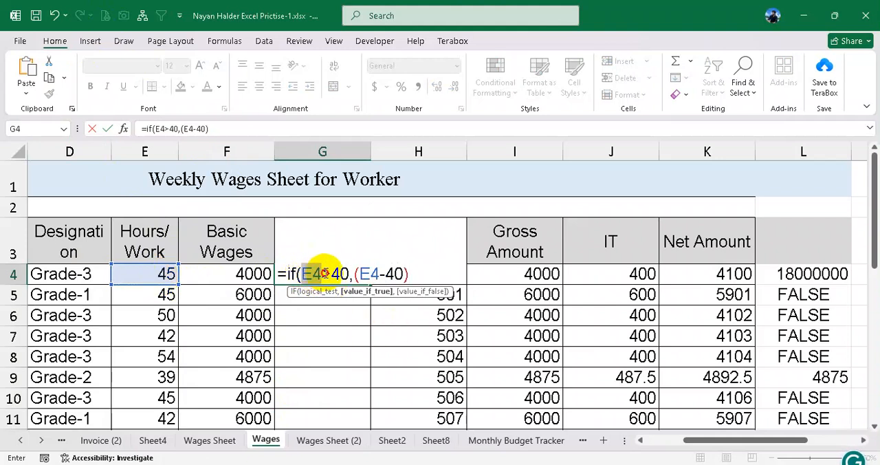
drag(350, 272, 308, 272)
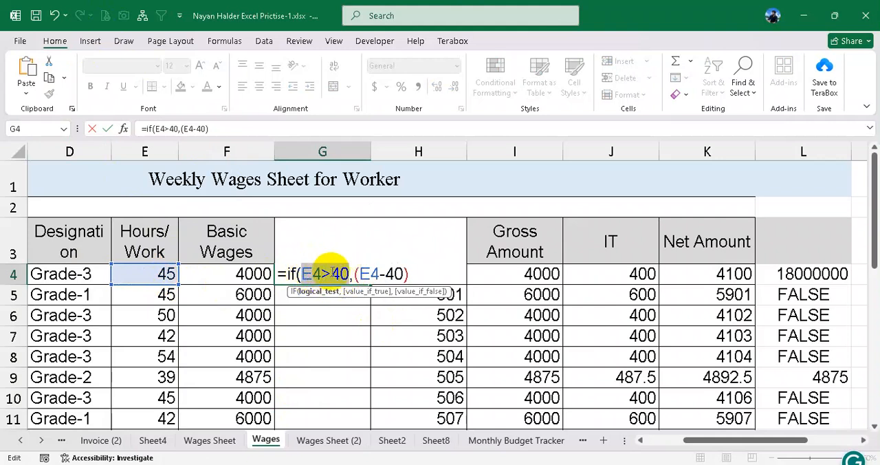
click(330, 274)
drag(361, 273, 401, 273)
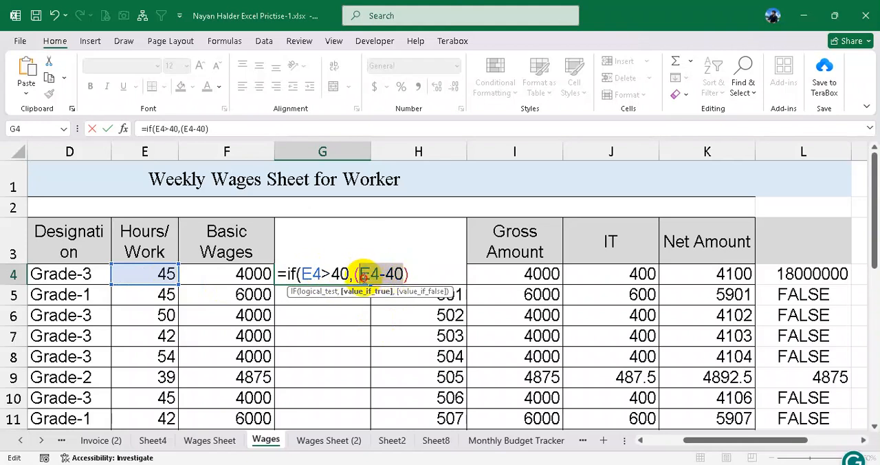
click(415, 278)
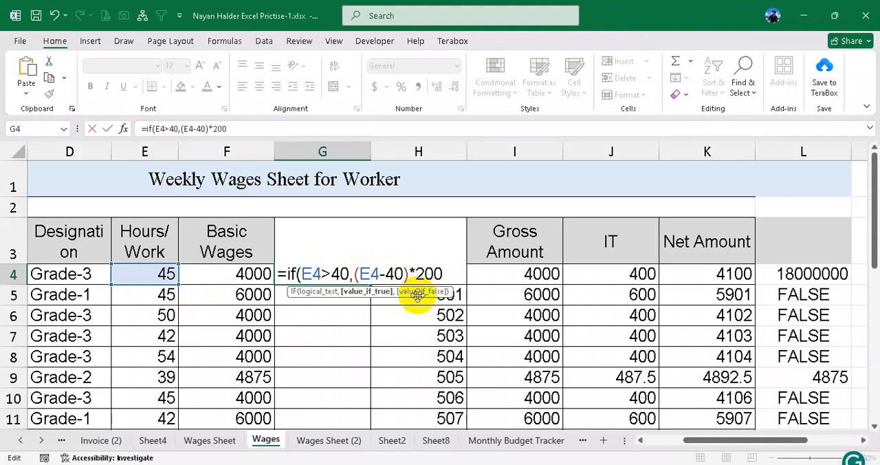
text(*200,)
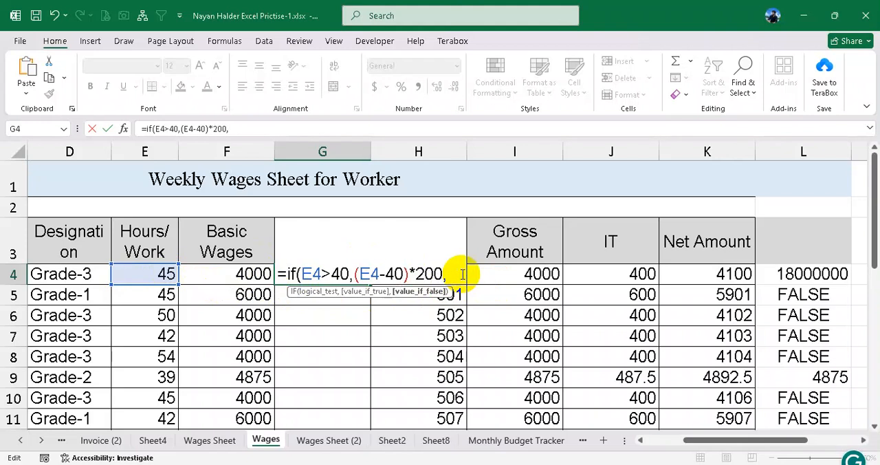
- Set the value-if-false part of G4's formula to 0, close the bracket and enter the formula
text(Fals)
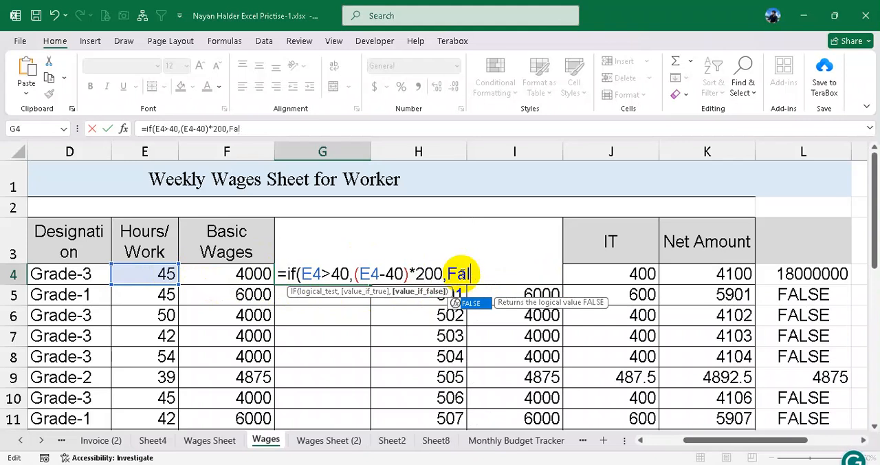
key(BackSpace)
key(BackSpace)
key(BackSpace)
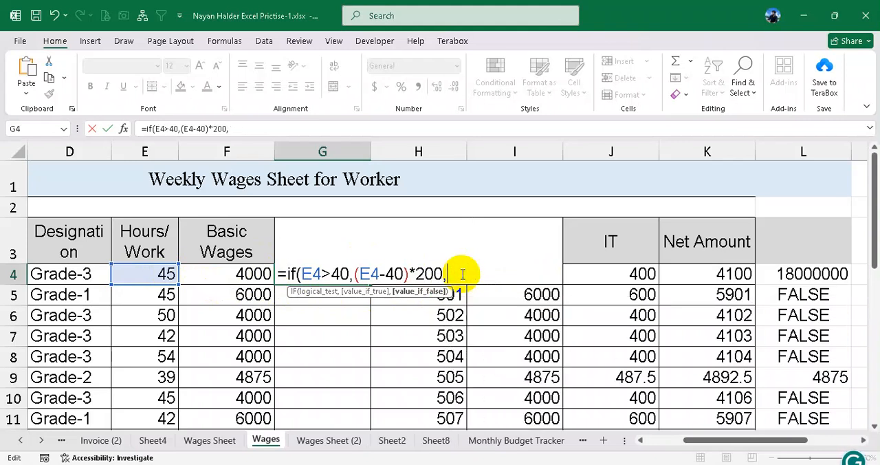
text(0))
key(Return)
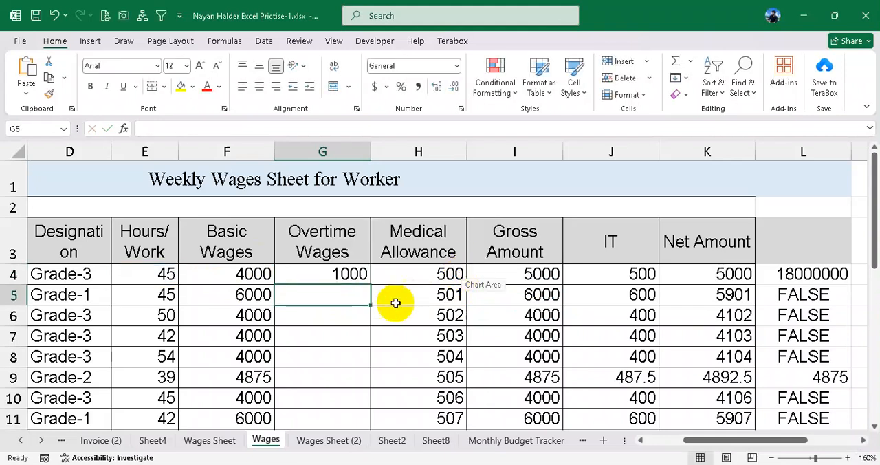
- Fill the overtime wages formula from G4 down to G13 and check the hours and overtime in row 9
click(361, 274)
drag(373, 284, 352, 340)
scroll(352, 340, up, 1)
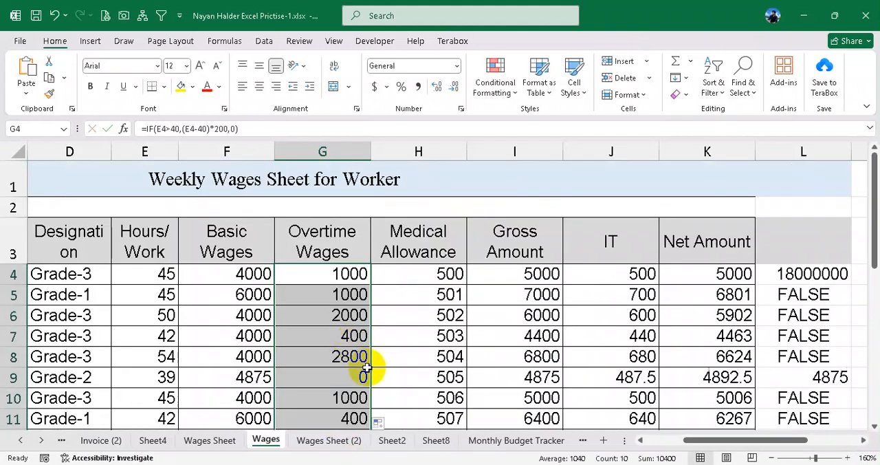
click(160, 377)
click(338, 377)
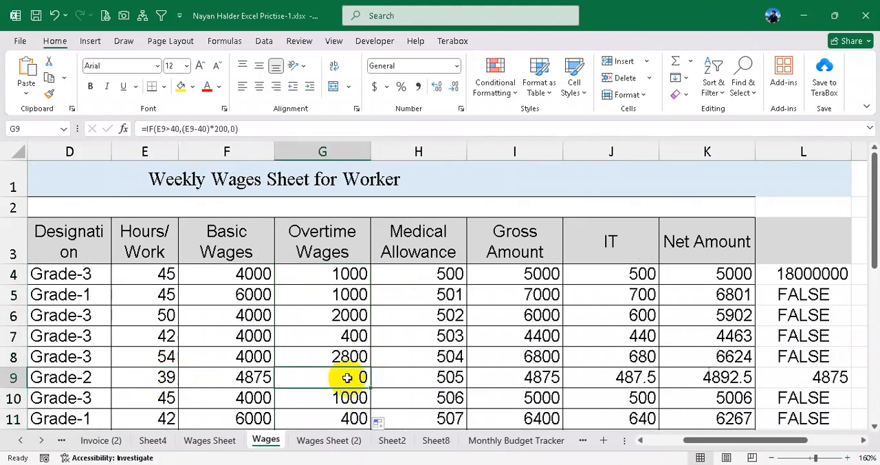
- Set the hours worked in E4 to 30 and check the overtime wages in G4
click(167, 273)
text(30)
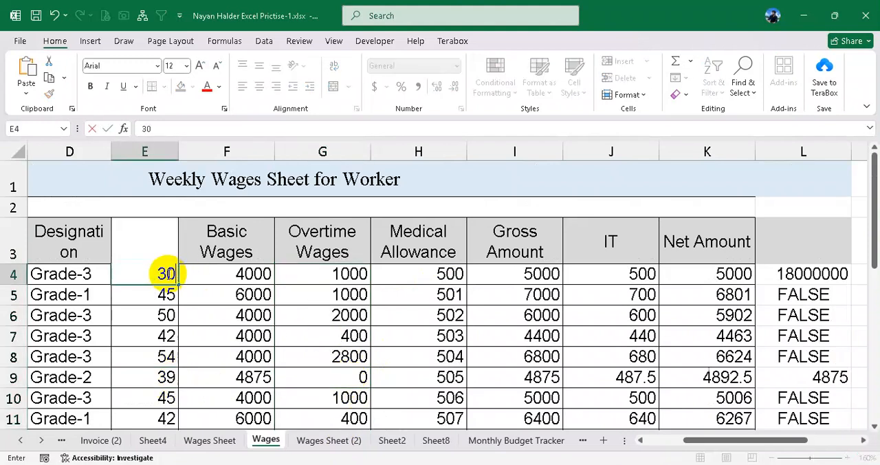
key(Return)
click(334, 274)
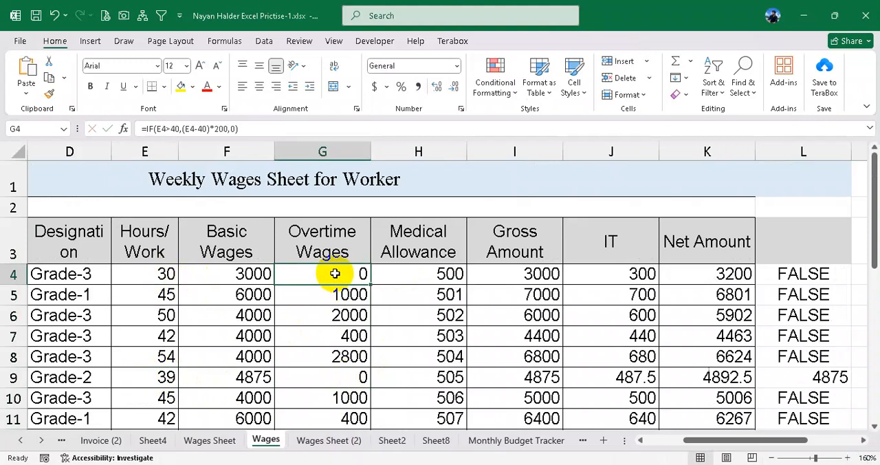
drag(335, 274, 320, 356)
click(329, 274)
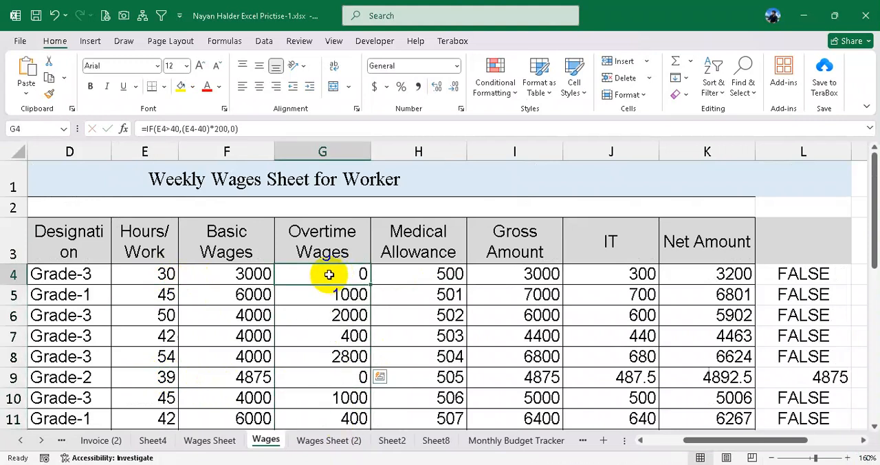
- Remove the value-if-false argument 0 from G4's formula, leaving =IF(E4>40,(E4-40)*200)
double_click(329, 274)
double_click(323, 274)
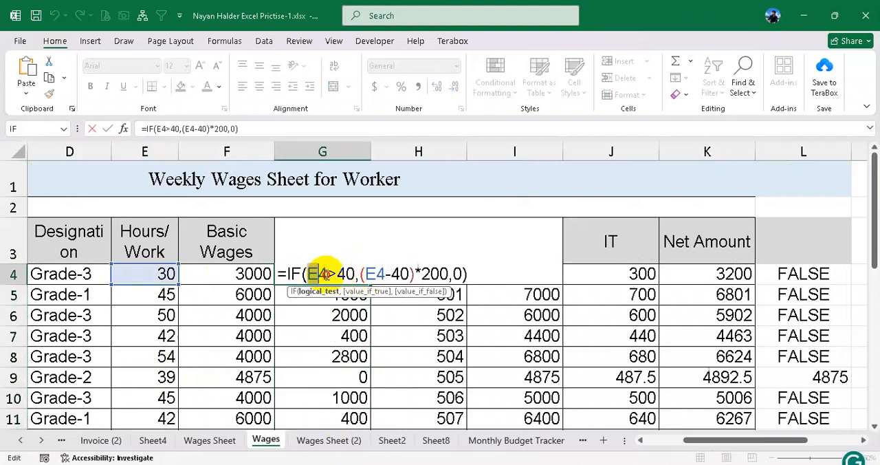
click(448, 273)
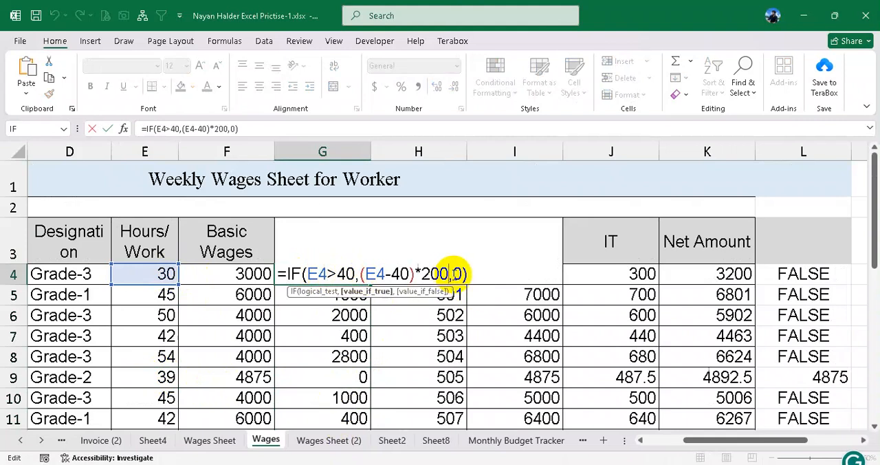
drag(453, 274, 462, 274)
key(BackSpace)
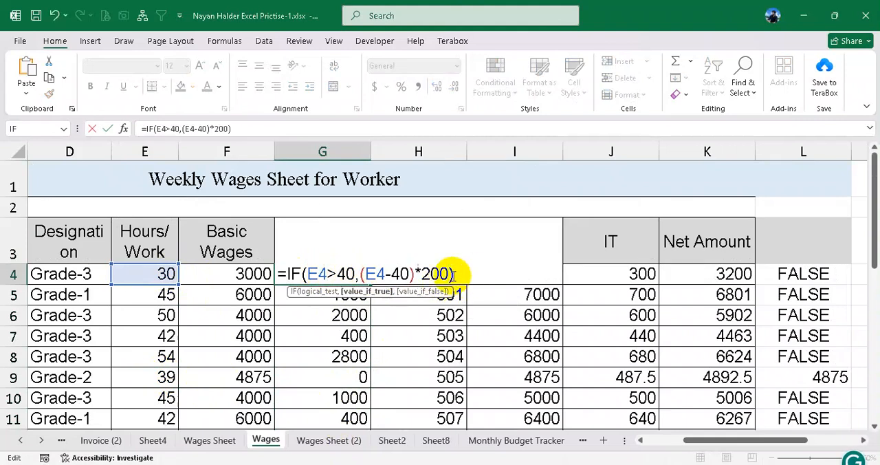
key(Return)
- Fill the G4 formula without a value-if-false part down to G13 and check row 9 from hours to overtime
click(337, 275)
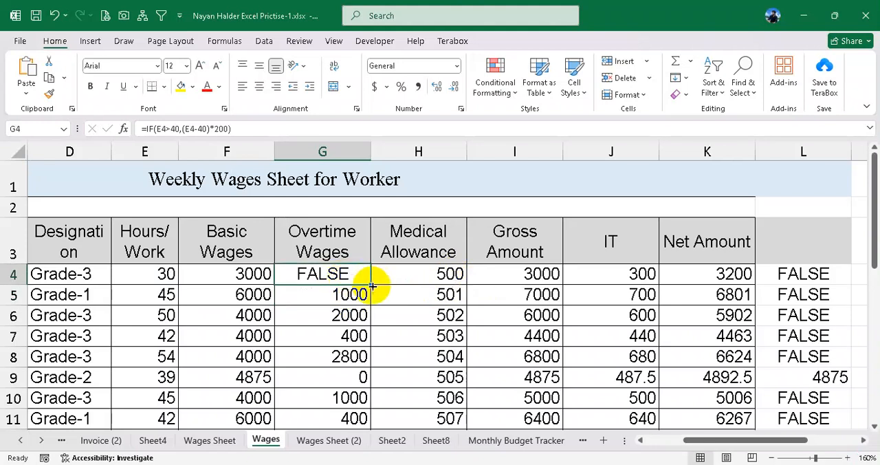
drag(371, 284, 367, 357)
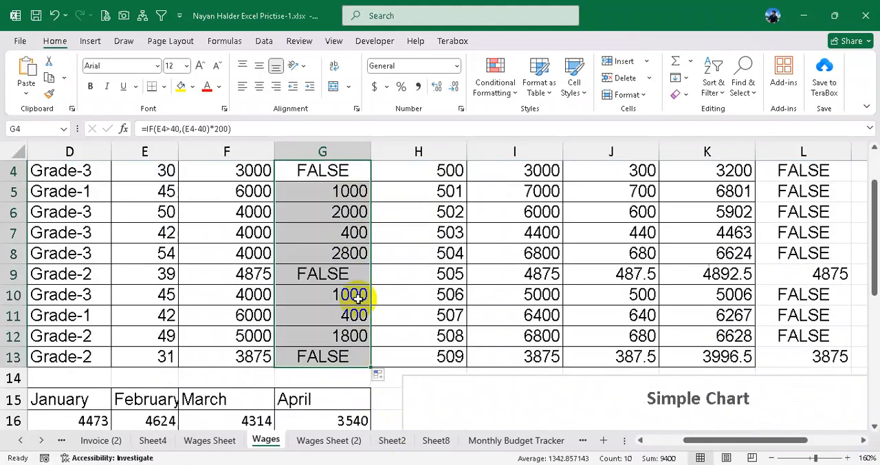
drag(153, 274, 334, 272)
scroll(340, 272, up, 2)
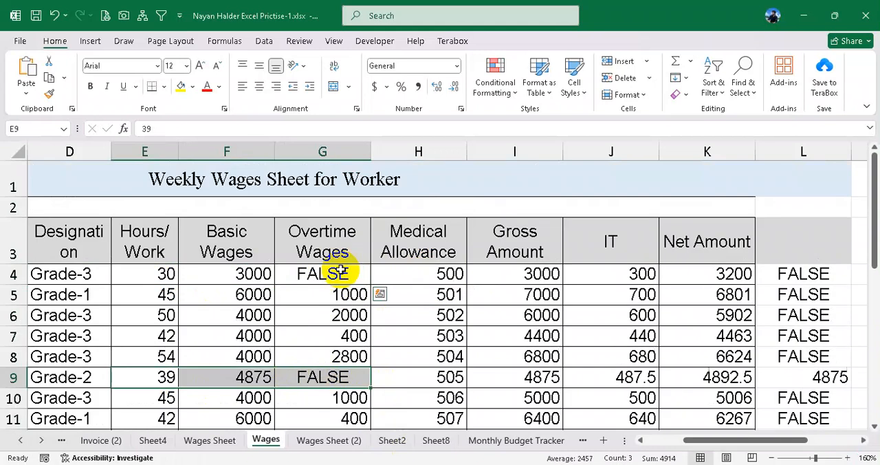
- Add the value-if-false 0 back to G4's IF formula and fill it down to G13
double_click(340, 273)
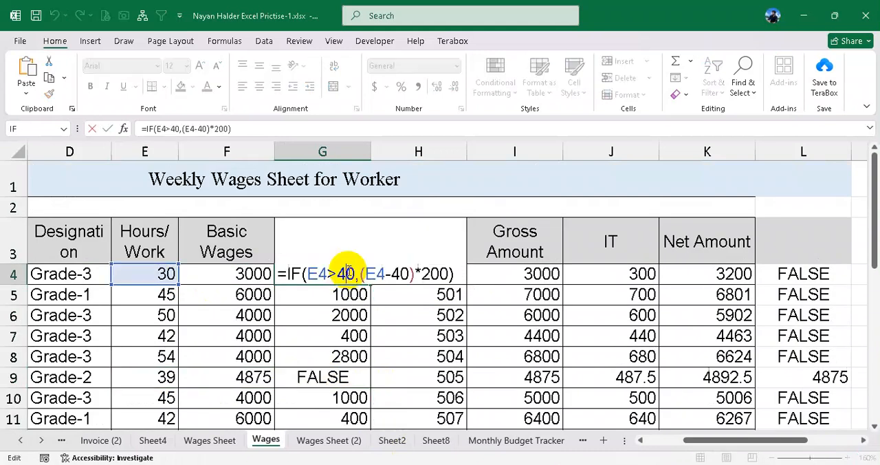
click(440, 273)
text(,0)
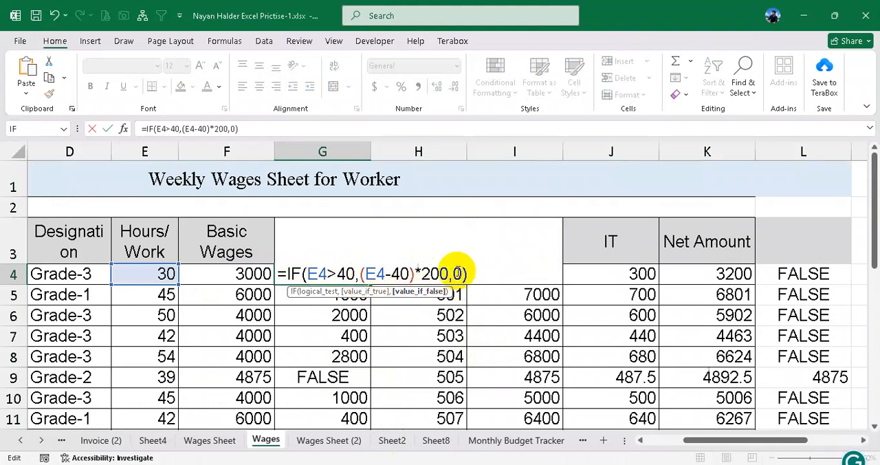
key(ctrl+Return)
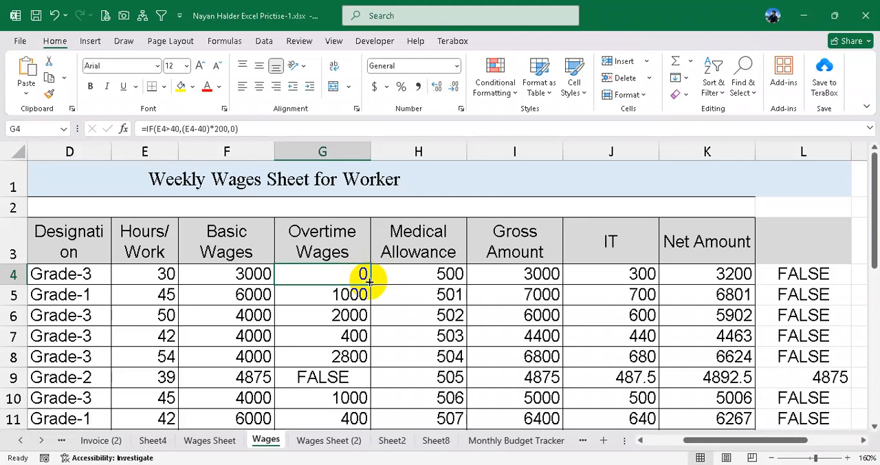
double_click(371, 283)
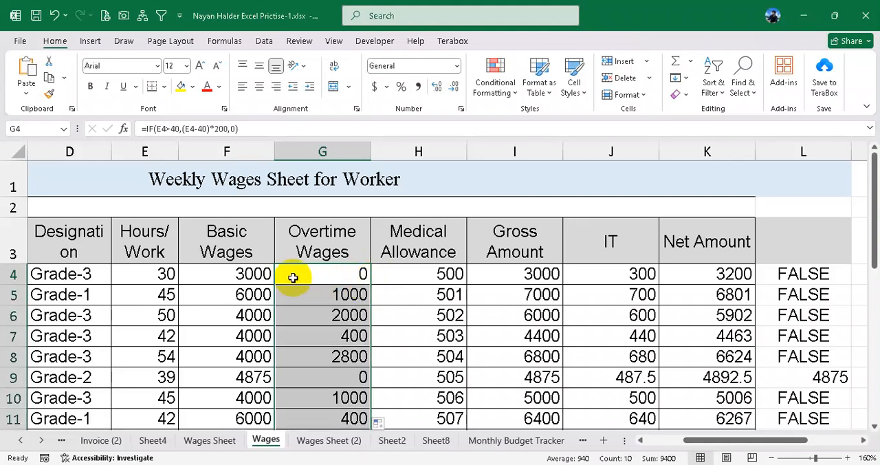
- Review the VLOOKUP multiplied by E4 in the basic wages formula of F4 and leave the formula unchanged
click(245, 274)
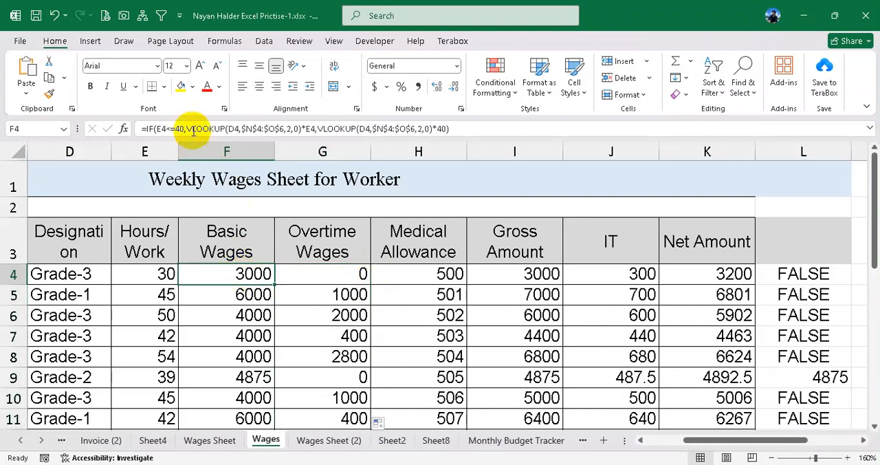
drag(188, 129, 317, 129)
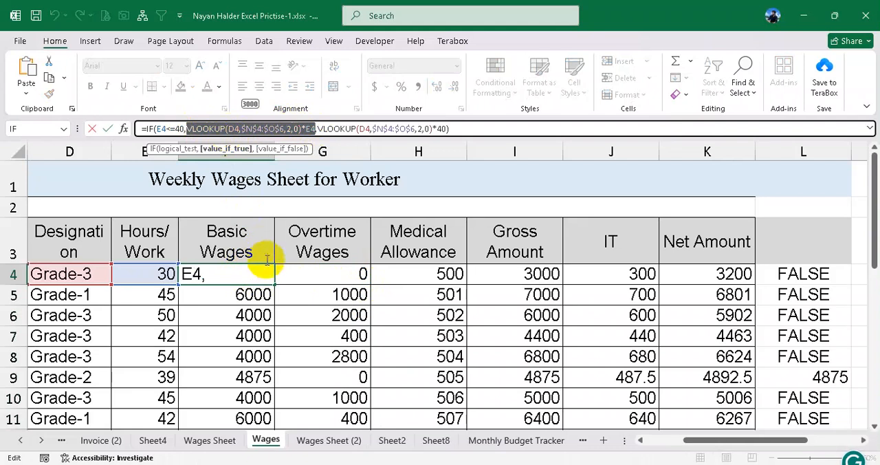
key(Return)
drag(643, 315, 703, 353)
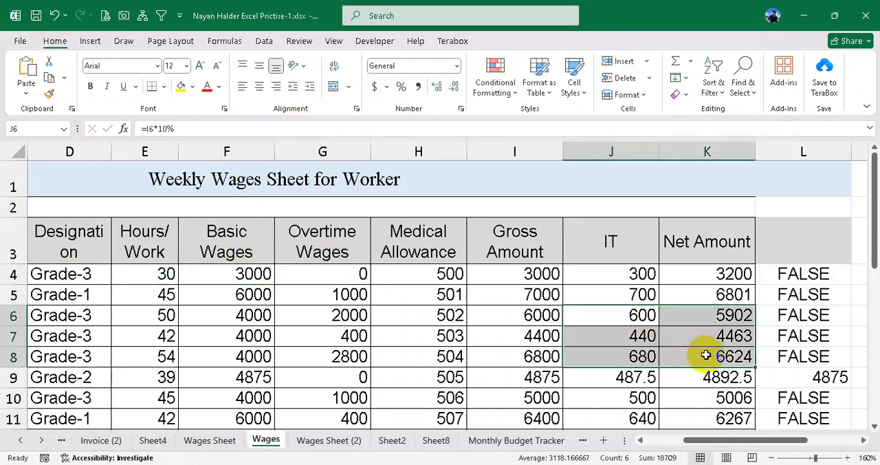
click(144, 294)
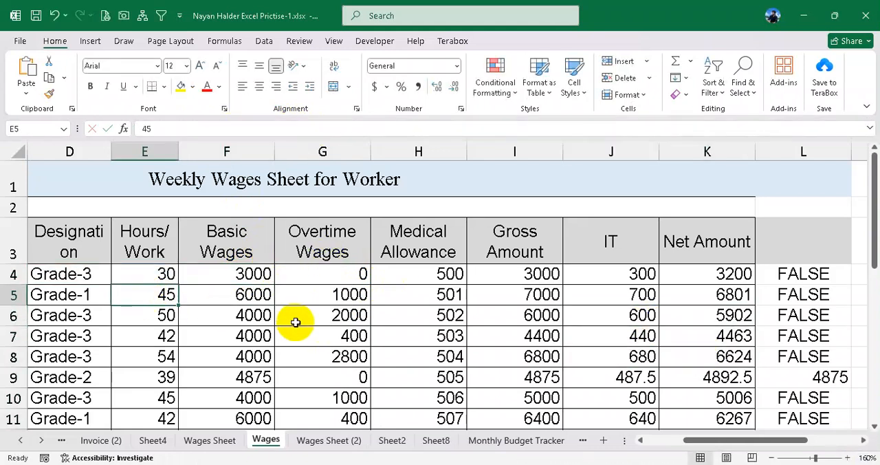
- Review the complete IF formula for basic wages in F4, including its VLOOKUP capped at 40 hours
double_click(256, 273)
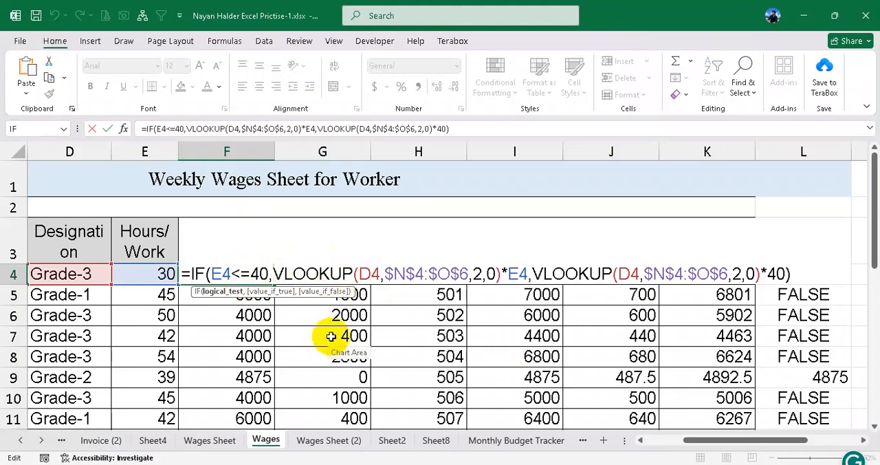
key(Return)
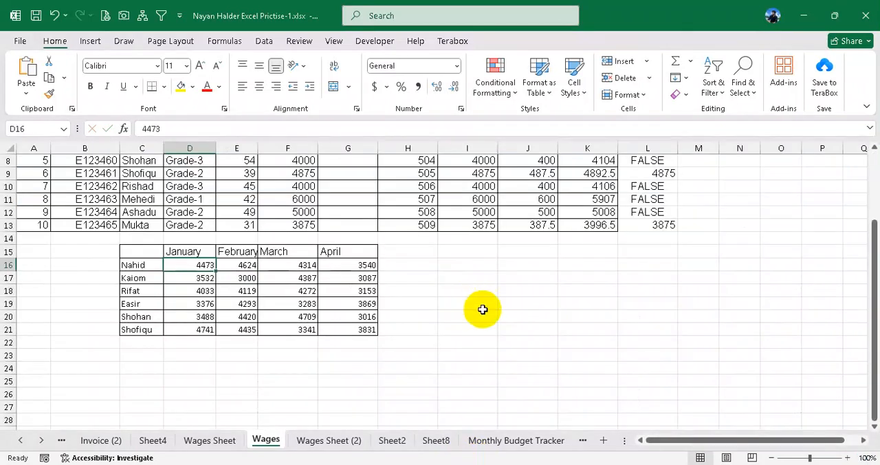
scroll(483, 309, up, 2)
scroll(483, 309, down, 2)
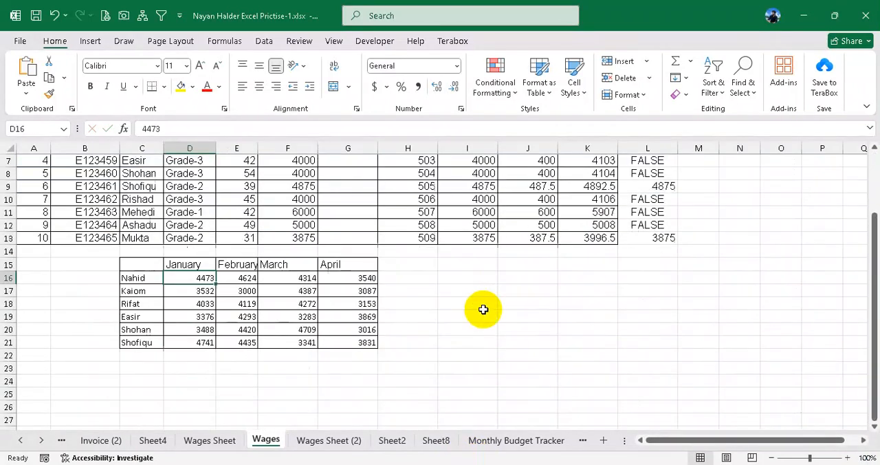
- Select the whole monthly amounts table C15:G21, including the name column and the January to April headings
click(143, 268)
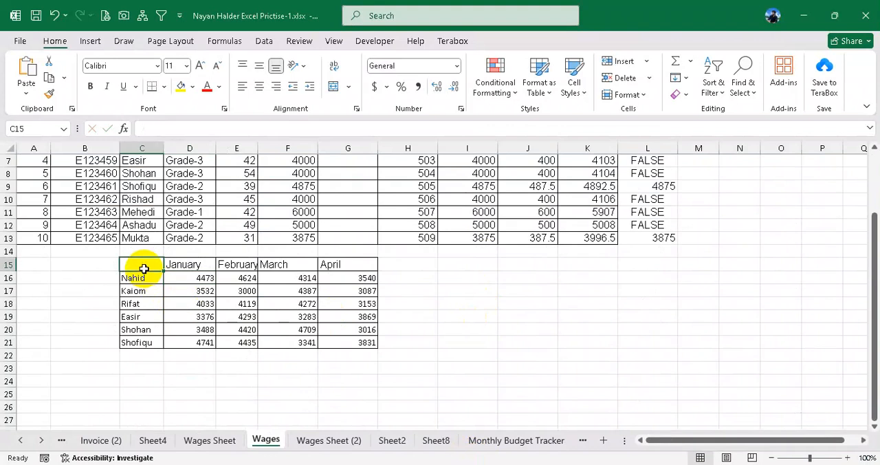
drag(143, 269, 149, 344)
click(199, 264)
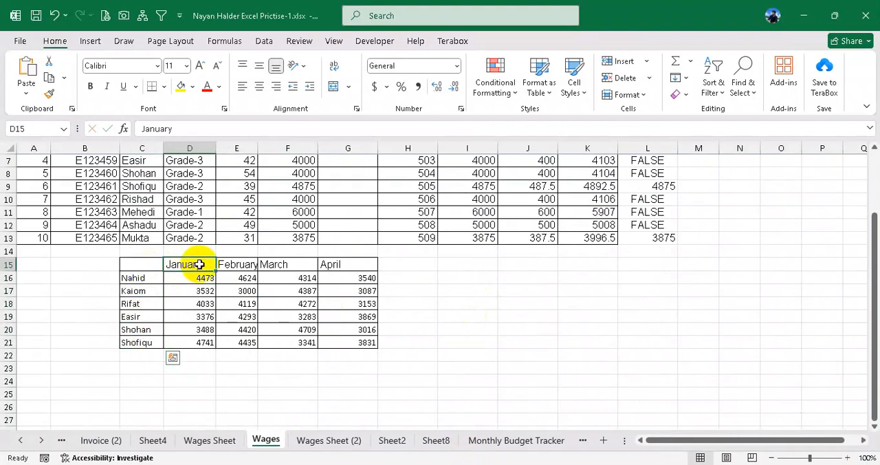
drag(199, 265, 303, 267)
drag(202, 280, 354, 336)
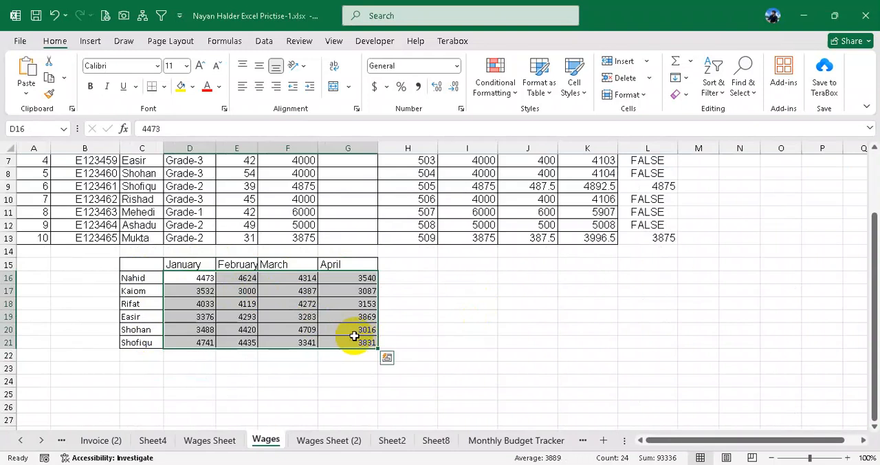
click(145, 264)
drag(144, 264, 353, 343)
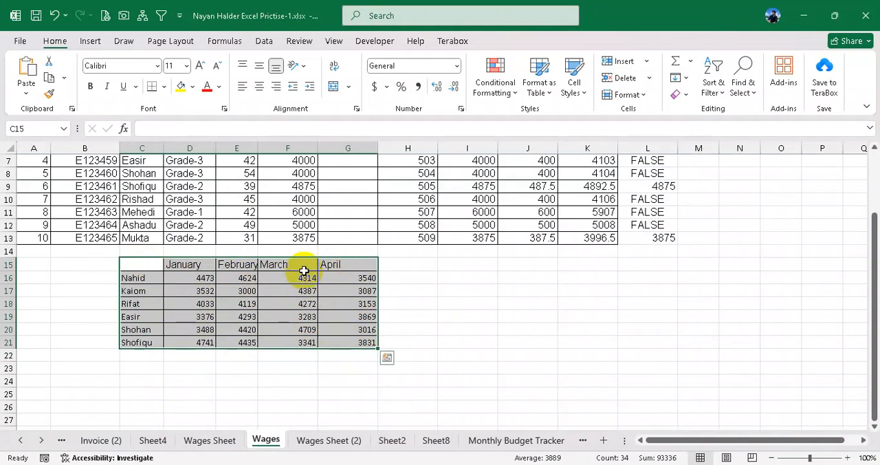
- Preview the available column, bar and line chart types for the selected monthly table
click(90, 40)
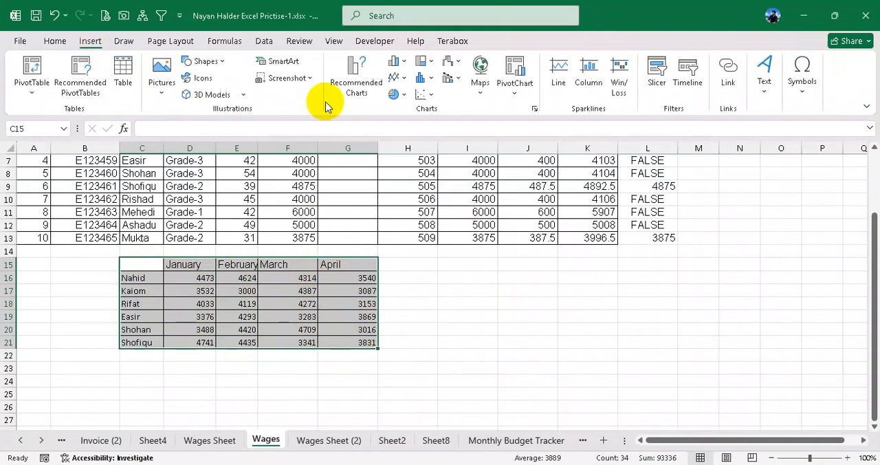
click(397, 62)
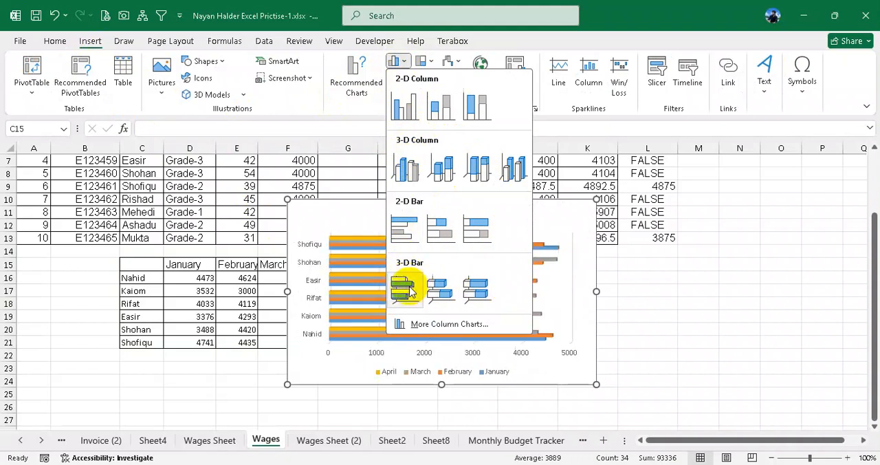
click(399, 61)
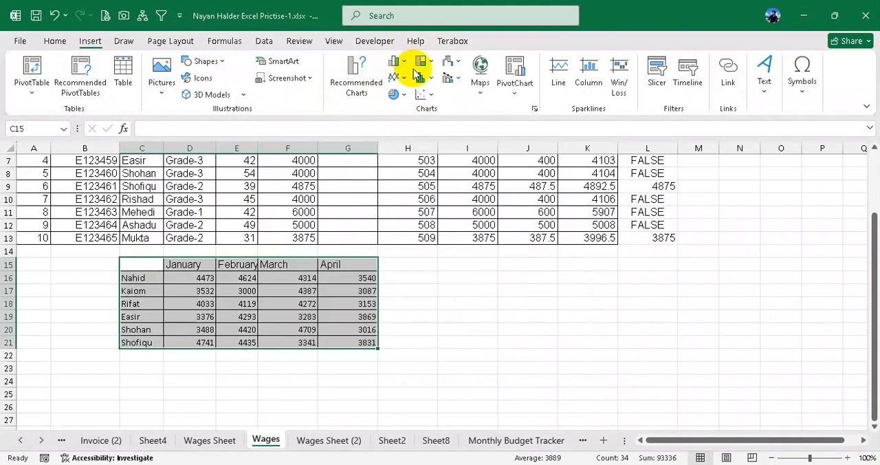
click(404, 78)
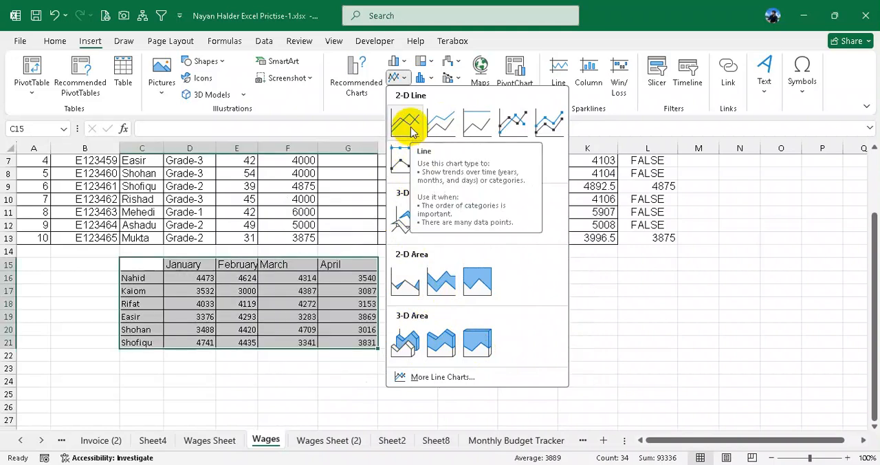
click(395, 61)
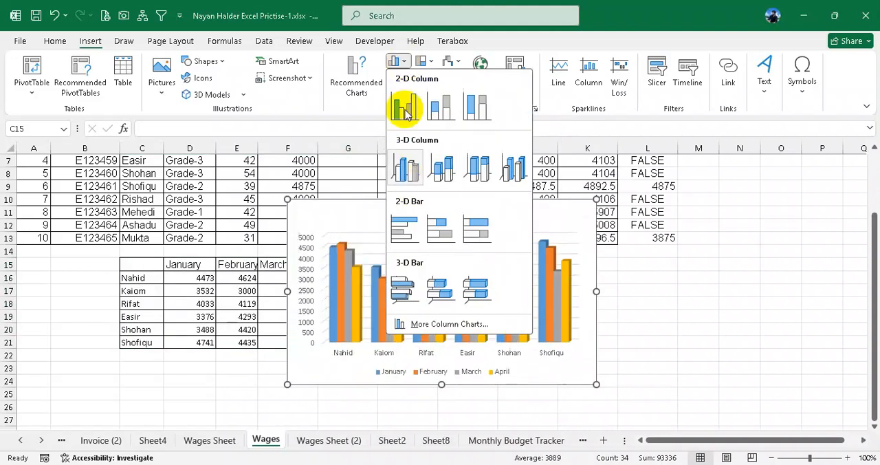
click(397, 62)
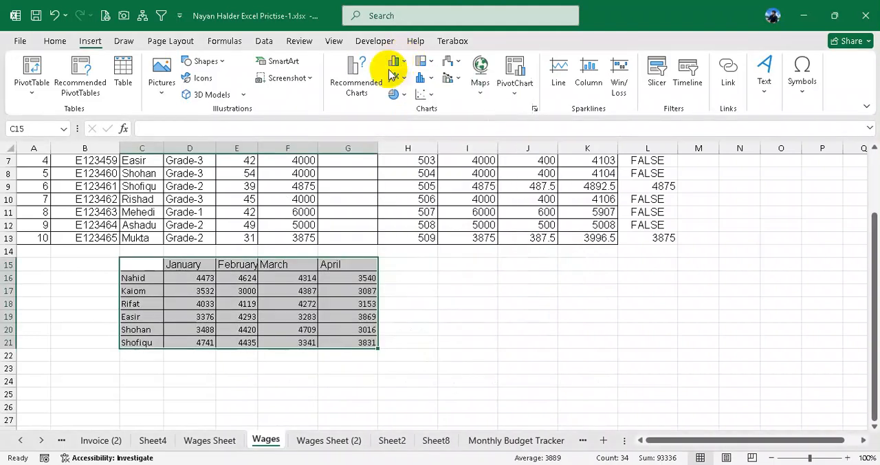
- Compare the recommended charts for the table and insert the Clustered Column chart
click(354, 72)
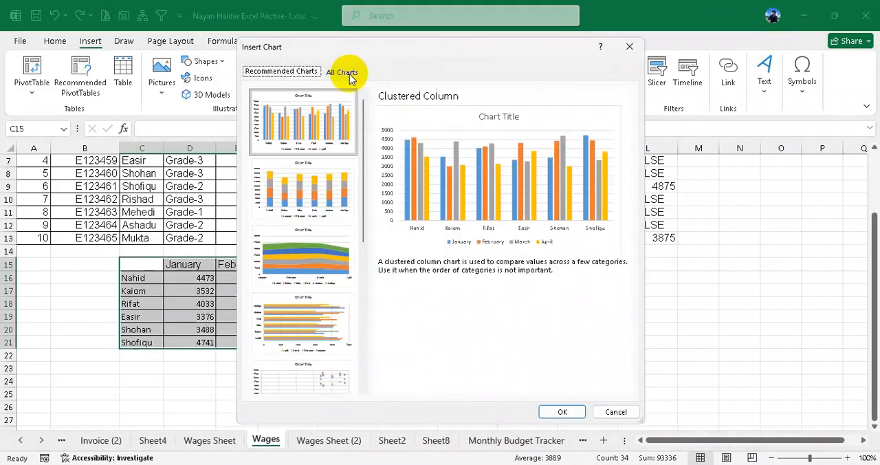
click(323, 185)
click(321, 260)
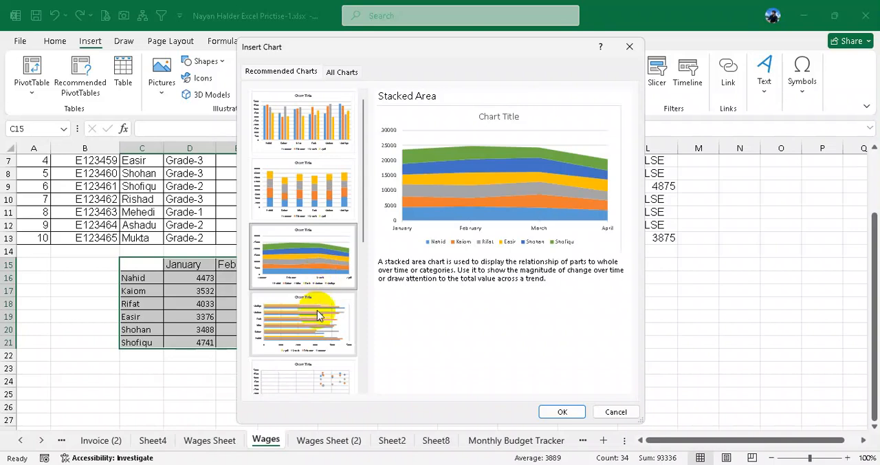
click(318, 315)
click(317, 279)
click(297, 163)
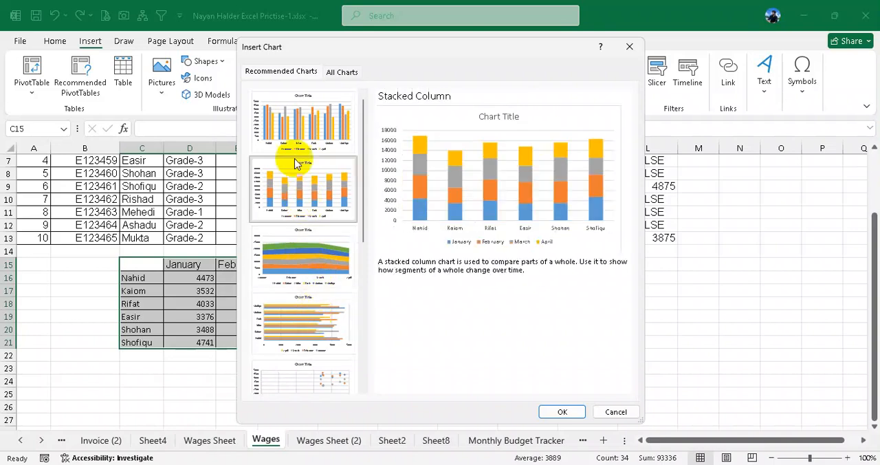
click(295, 128)
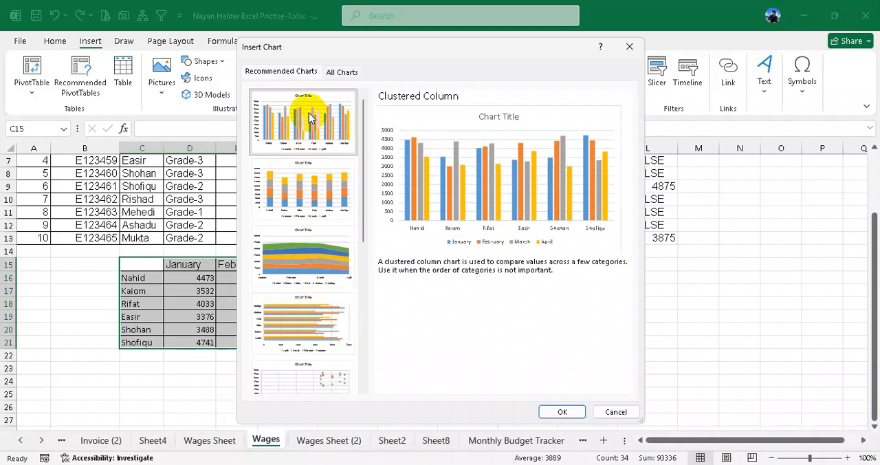
double_click(310, 118)
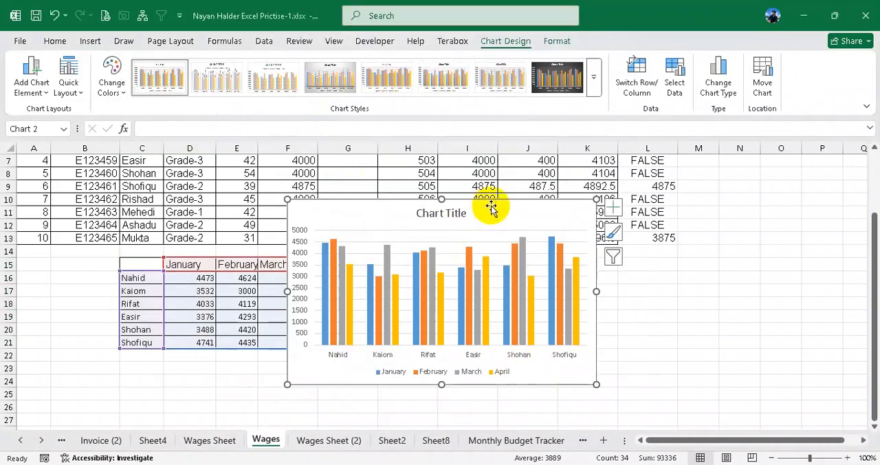
- Move the chart clear of the data, beside the monthly table, starting in column H at about row 15
drag(488, 204, 613, 272)
scroll(612, 271, down, 2)
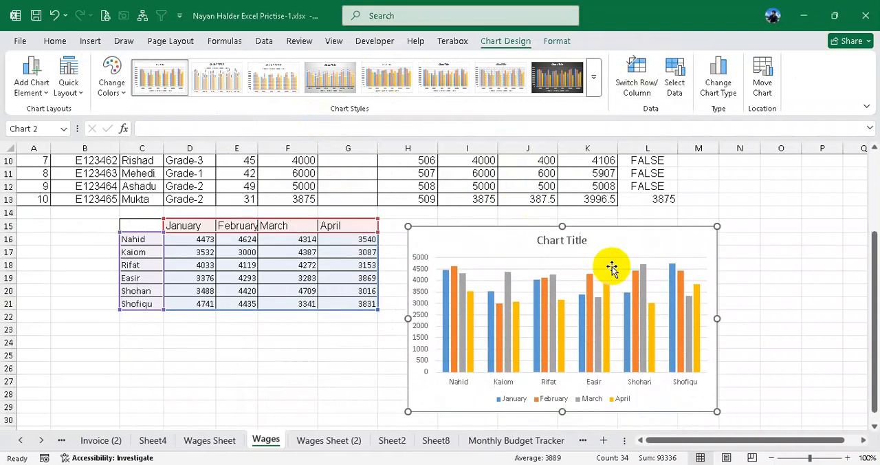
mouse_move(620, 204)
mouse_down()
mouse_move(609, 216)
mouse_move(604, 208)
mouse_up()
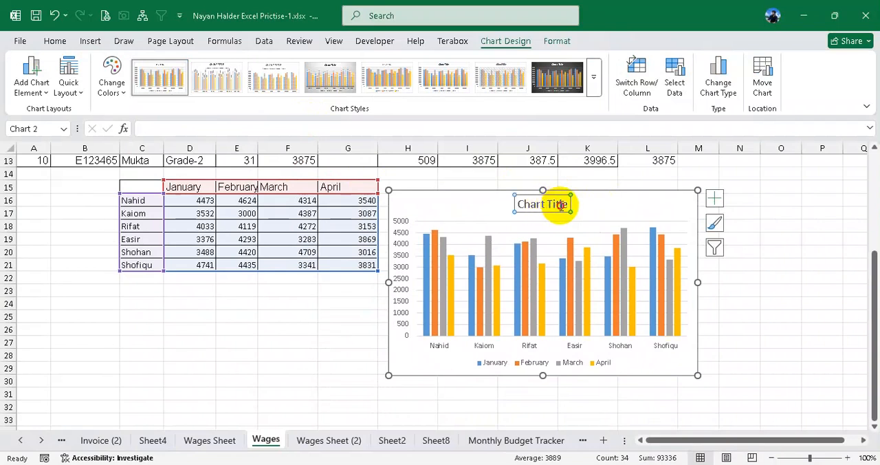
- Replace the chart's placeholder title with "Wages Sheet"
triple_click(563, 208)
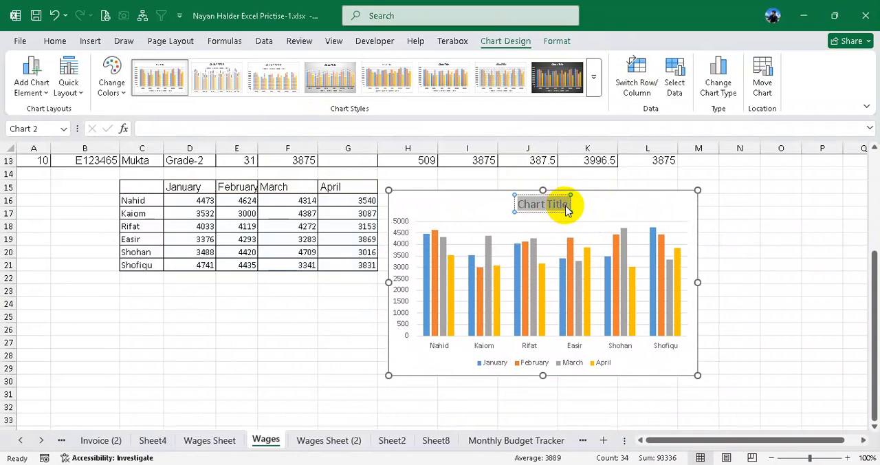
text(S)
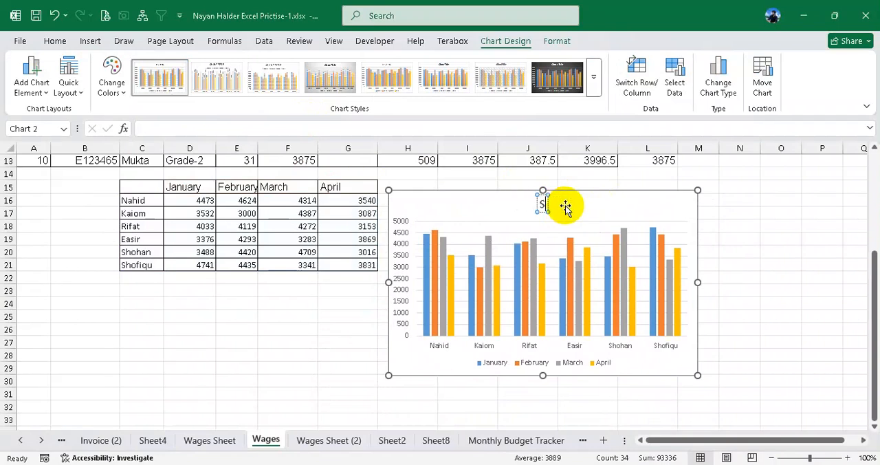
text(alary)
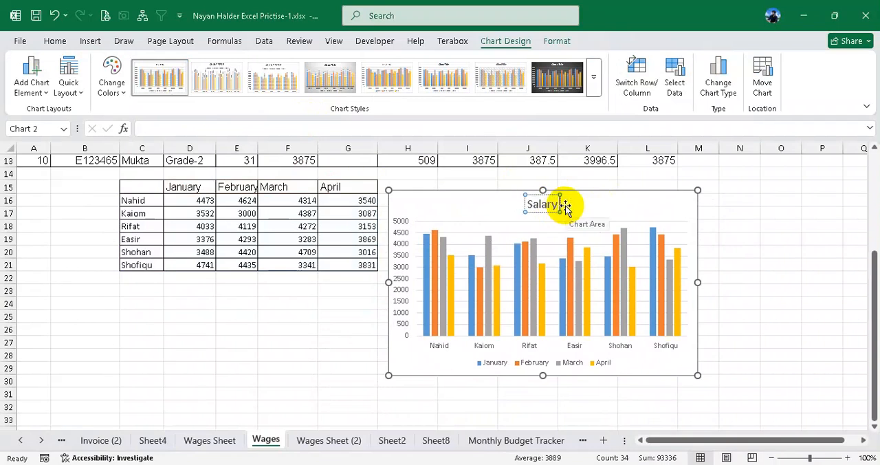
key(BackSpace)
key(BackSpace)
key(BackSpace)
key(BackSpace)
key(BackSpace)
key(BackSpace)
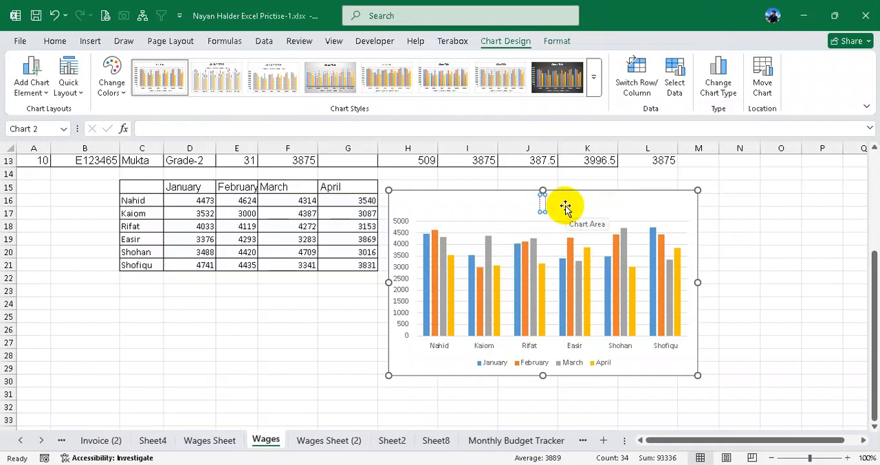
text(Wages Sje)
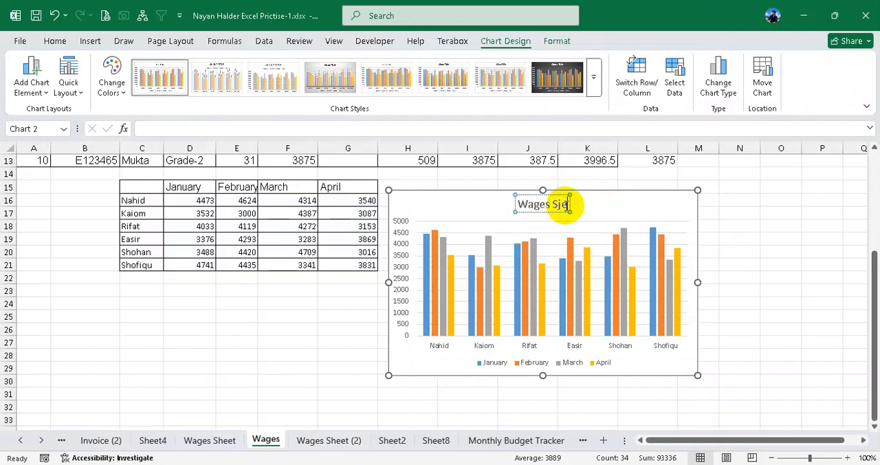
key(BackSpace)
key(BackSpace)
text(heet)
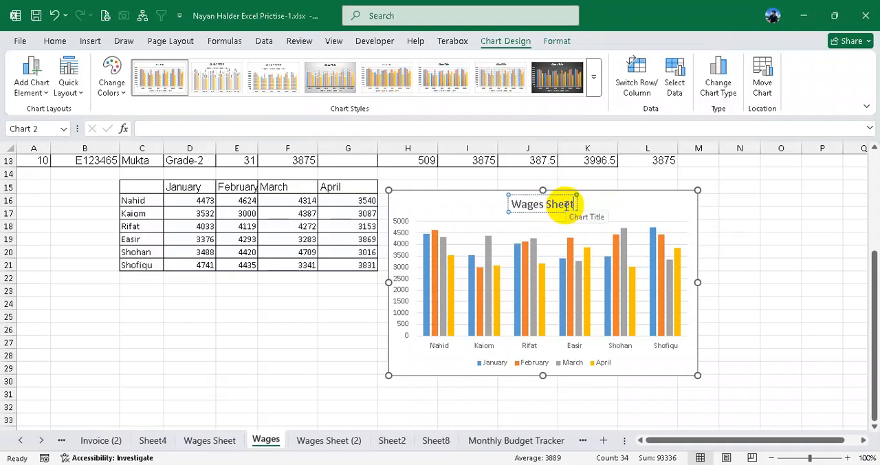
click(613, 203)
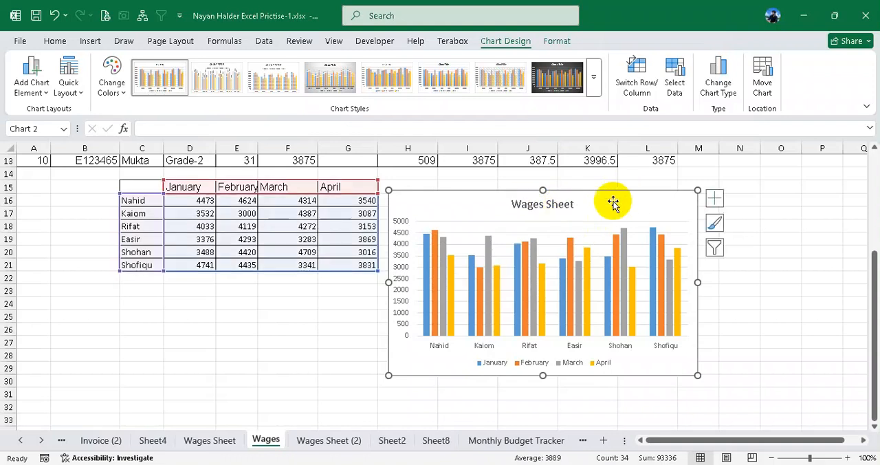
- Format the chart title "Wages Sheet" in bold at font size 15
click(561, 206)
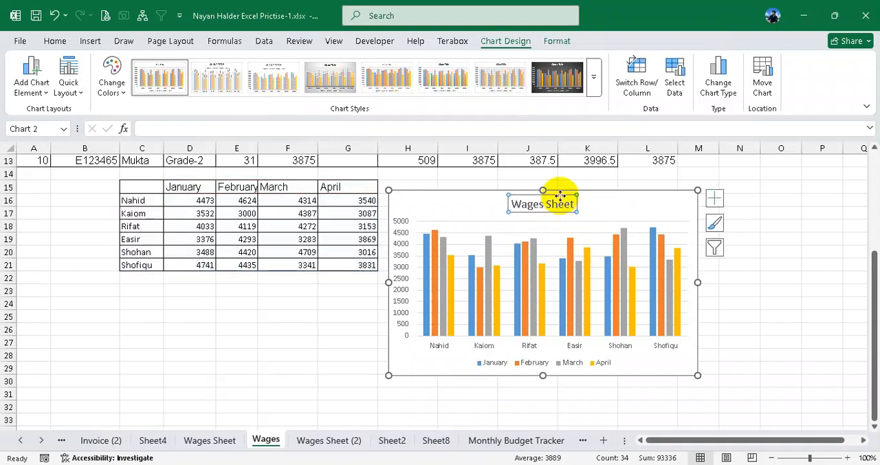
click(58, 40)
click(199, 66)
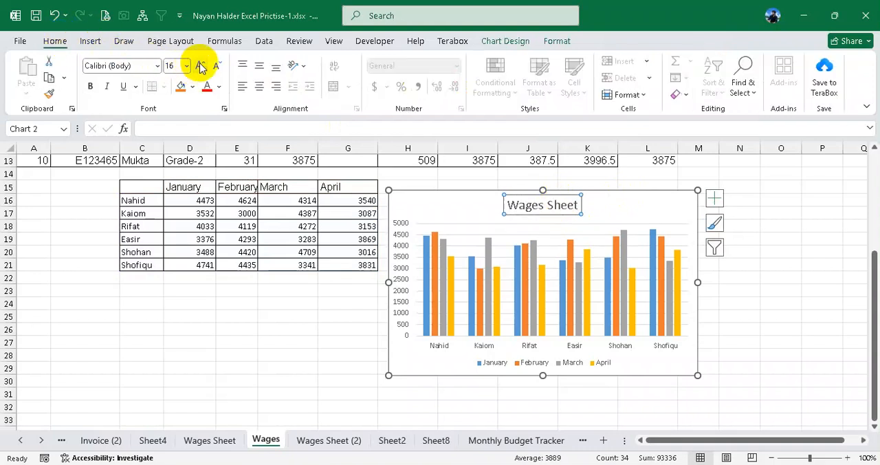
click(181, 66)
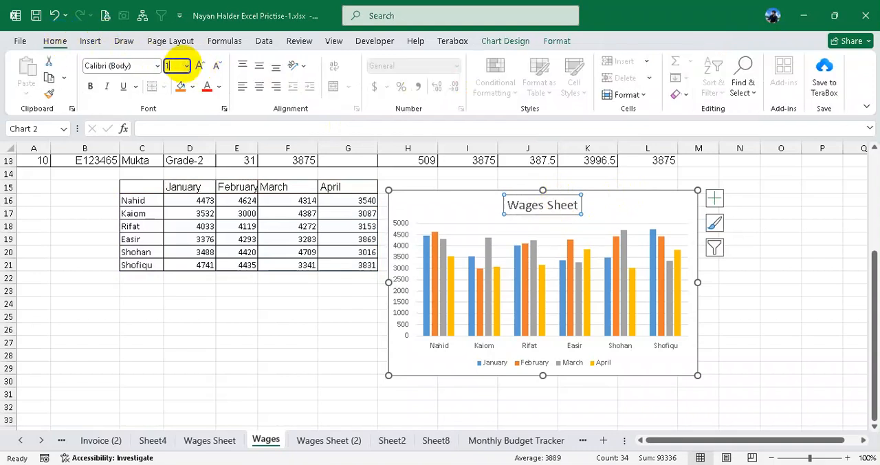
key(Return)
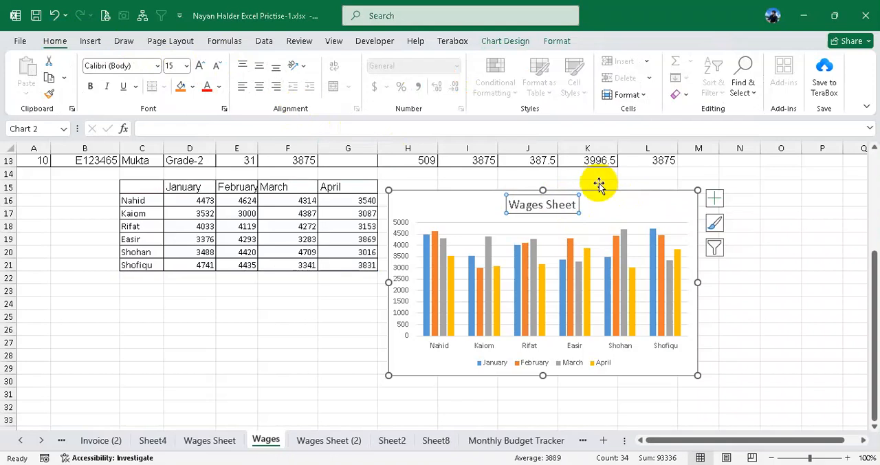
click(90, 87)
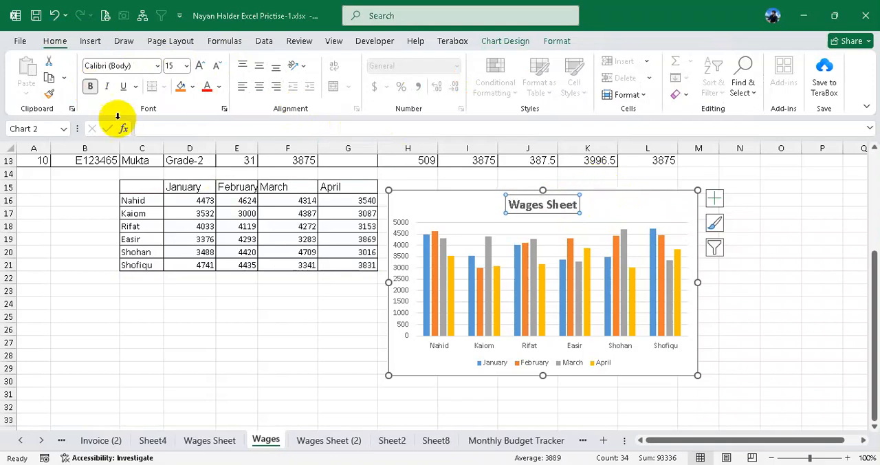
- Remove the gridlines from the Wages Sheet chart
click(646, 211)
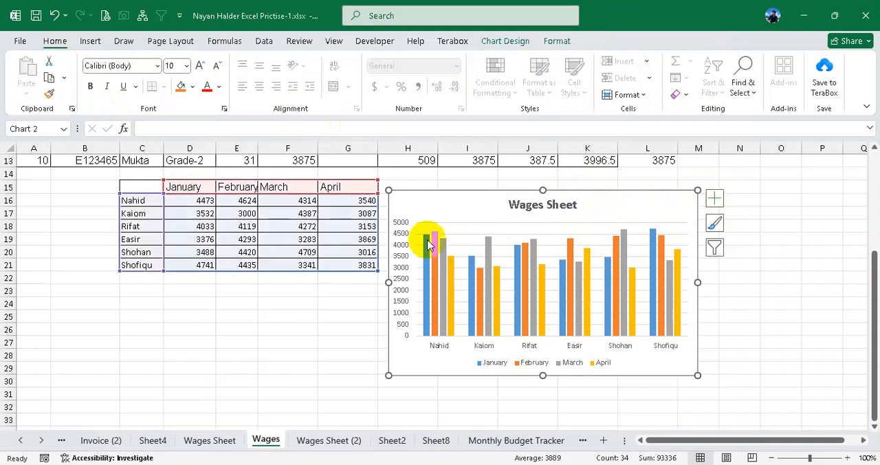
click(715, 201)
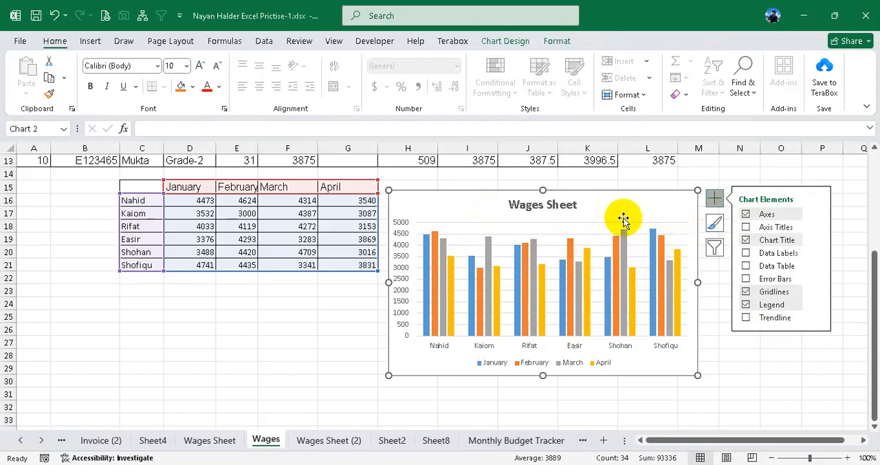
click(745, 292)
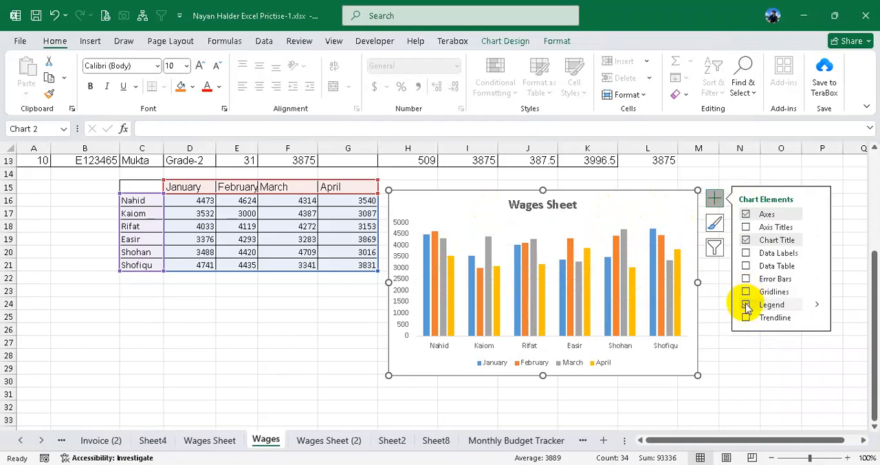
- Remove the legend, the chart title and the axes from the wages chart
click(746, 305)
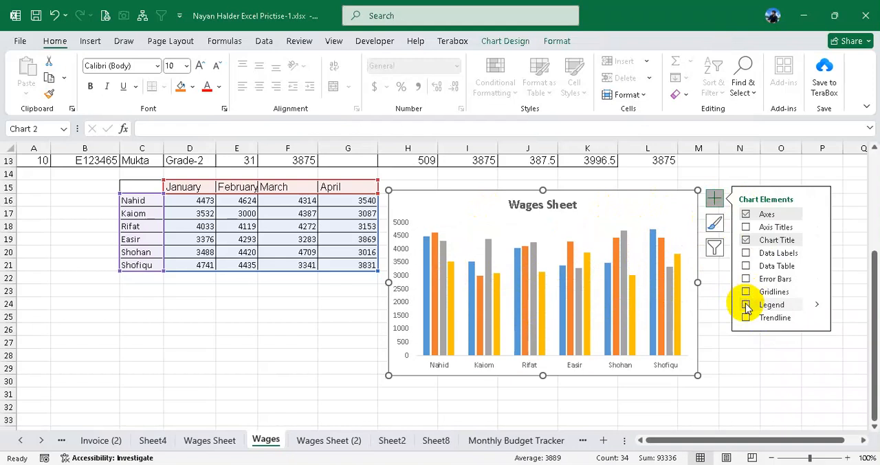
click(746, 240)
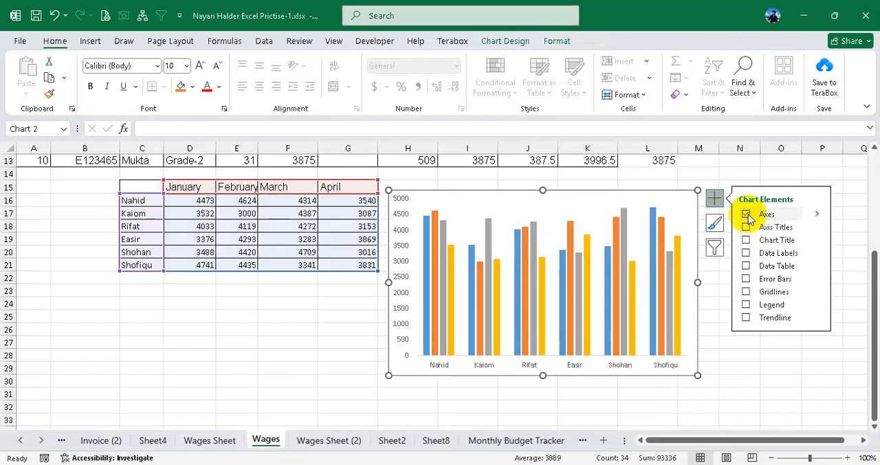
click(746, 214)
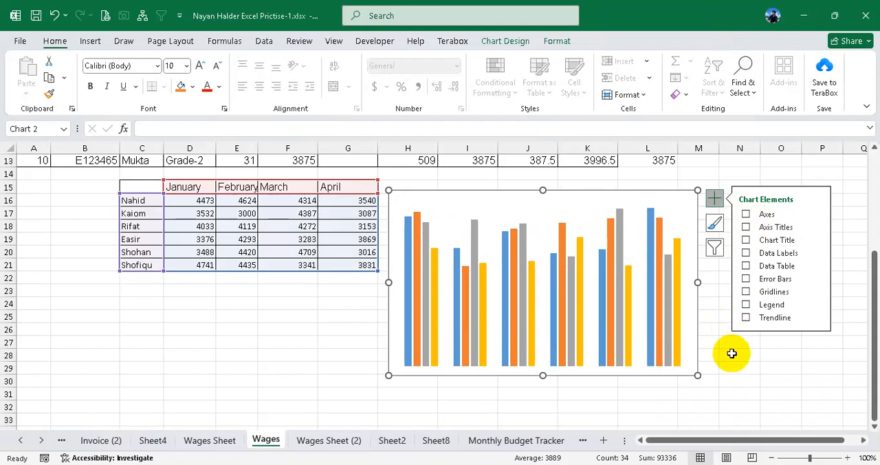
- Try a trendline based on the January series, check the available trendline types, and remove it from the chart
click(746, 318)
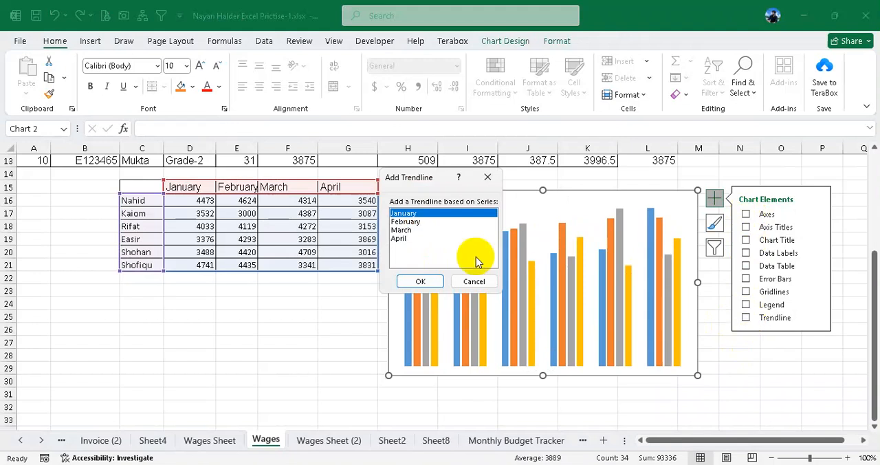
click(424, 275)
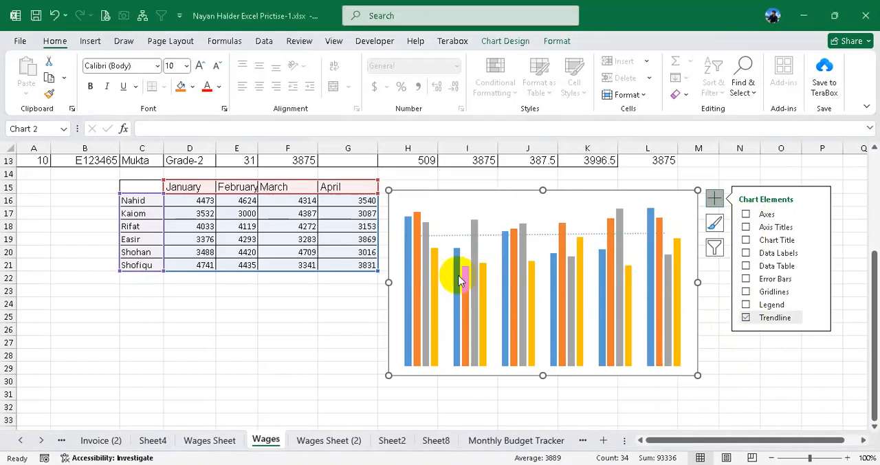
click(746, 319)
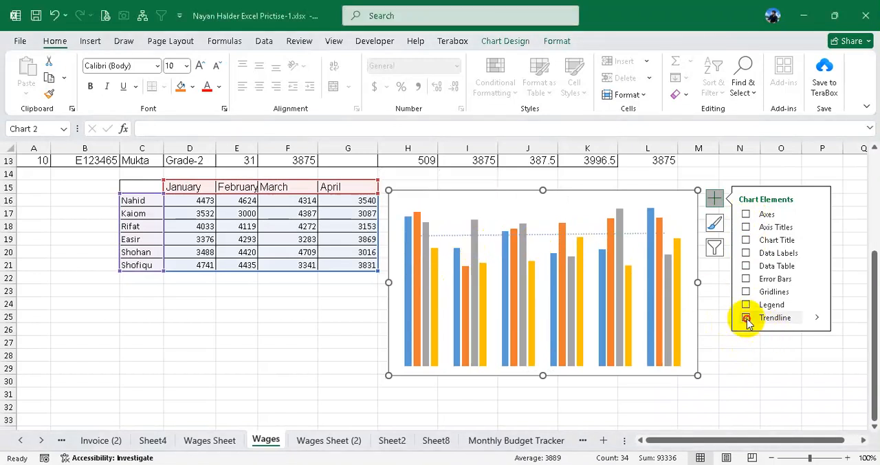
click(746, 317)
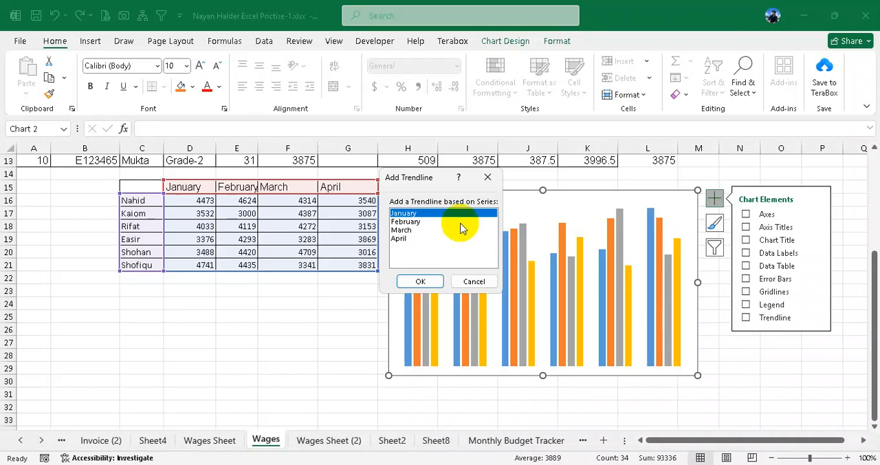
click(420, 281)
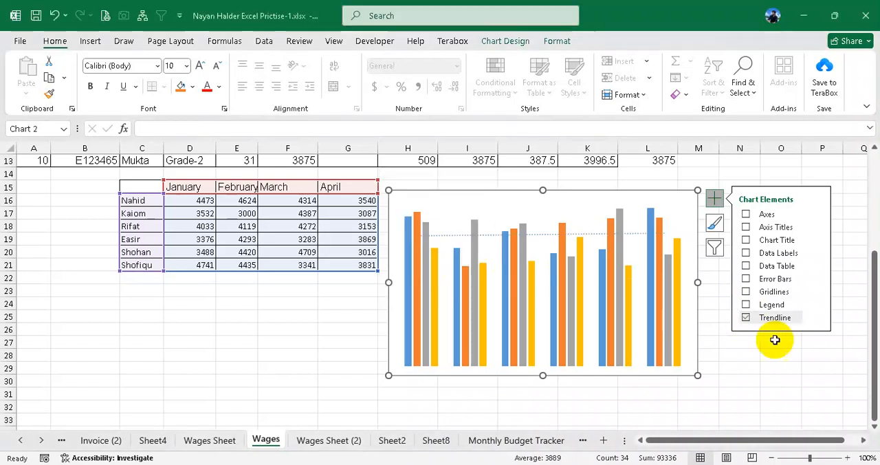
click(818, 320)
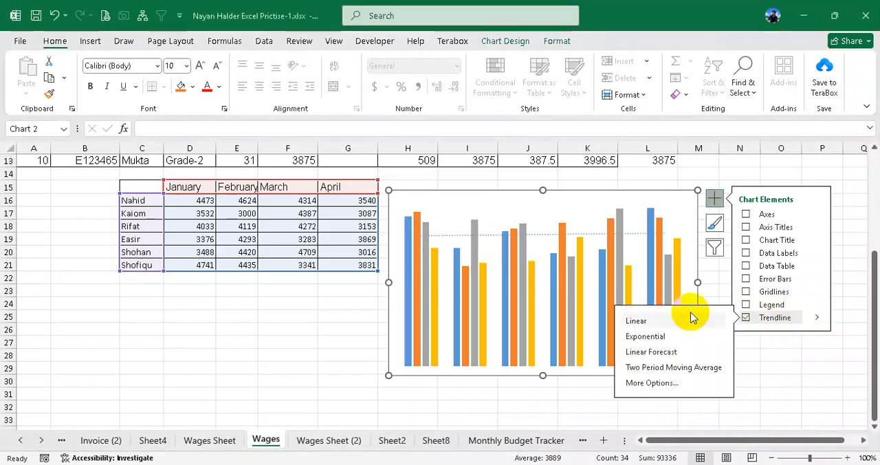
click(746, 318)
- Show the legend, the chart title and the axis titles on the wages chart
click(746, 304)
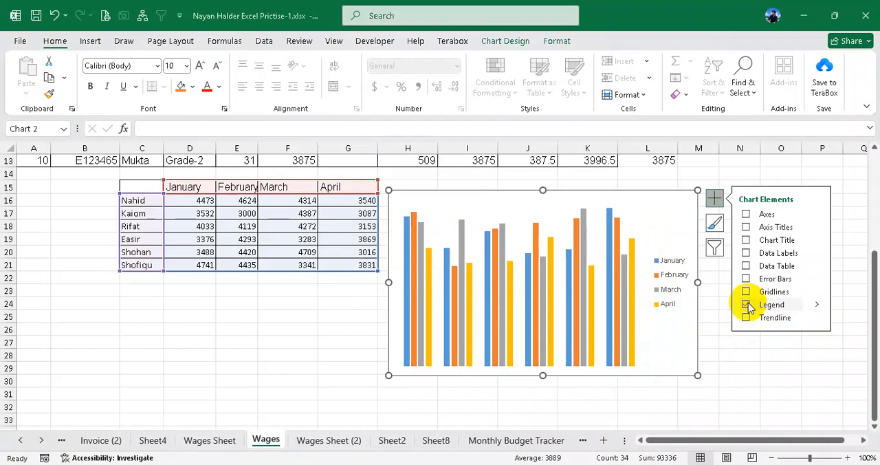
click(746, 240)
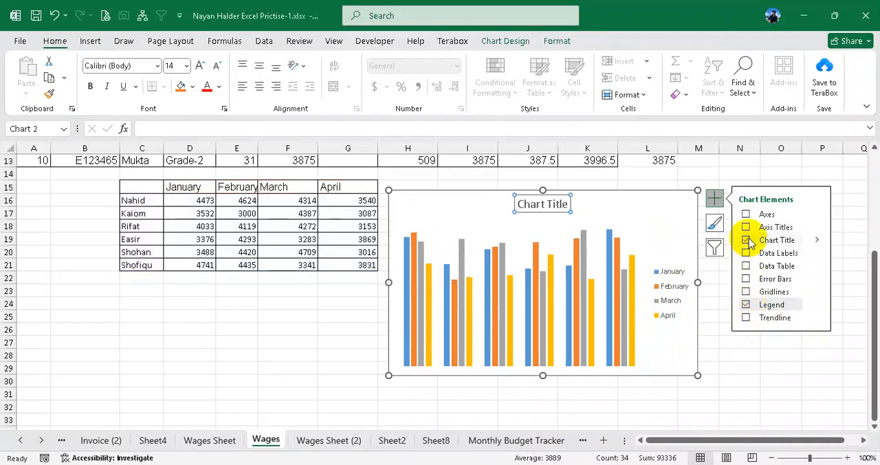
click(747, 227)
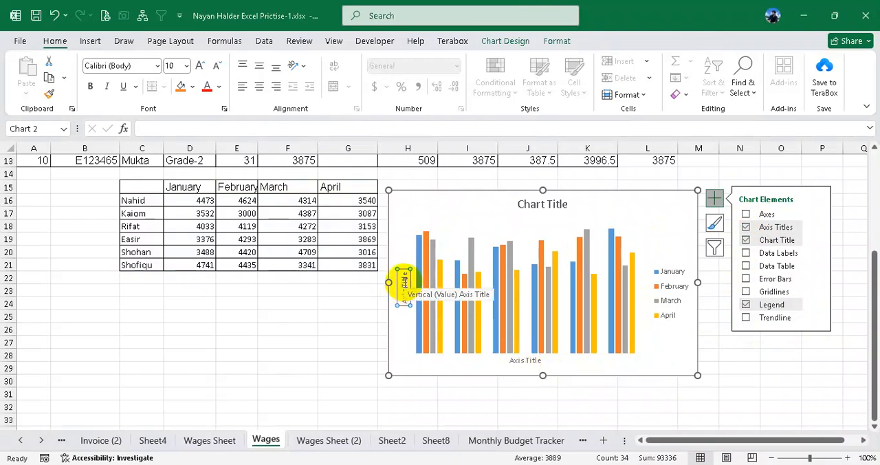
- Enlarge the horizontal axis title to font size 18 and increase the vertical axis title's font size too
click(528, 363)
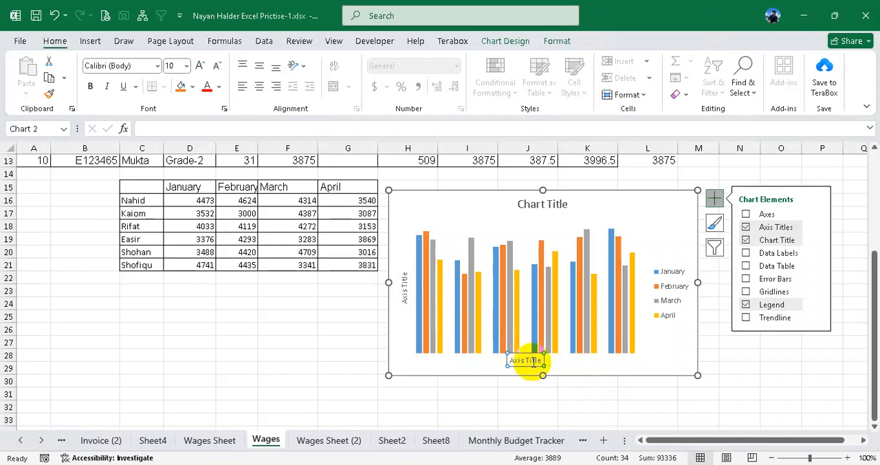
click(533, 362)
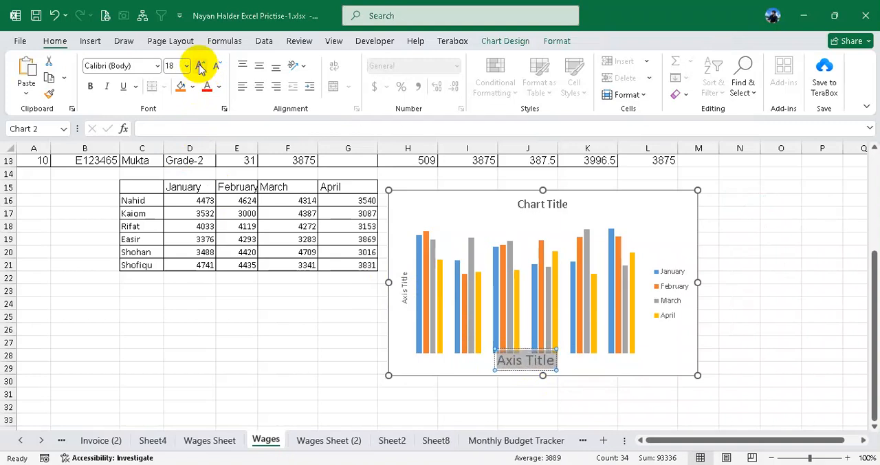
click(404, 282)
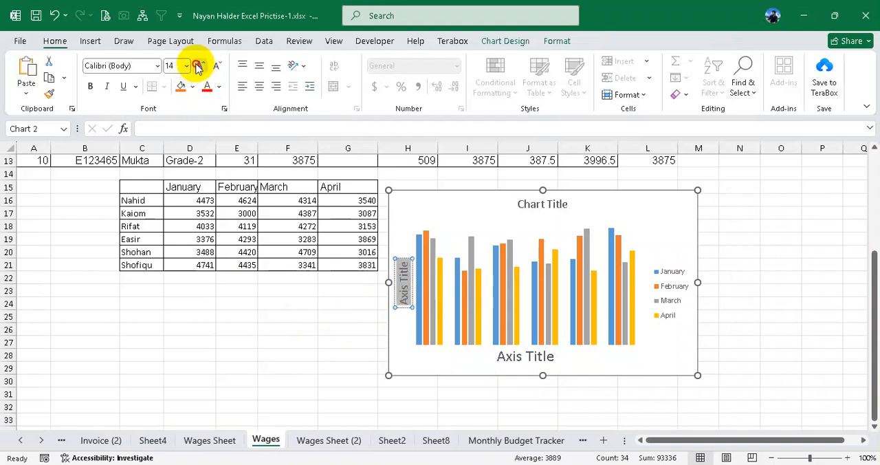
click(540, 356)
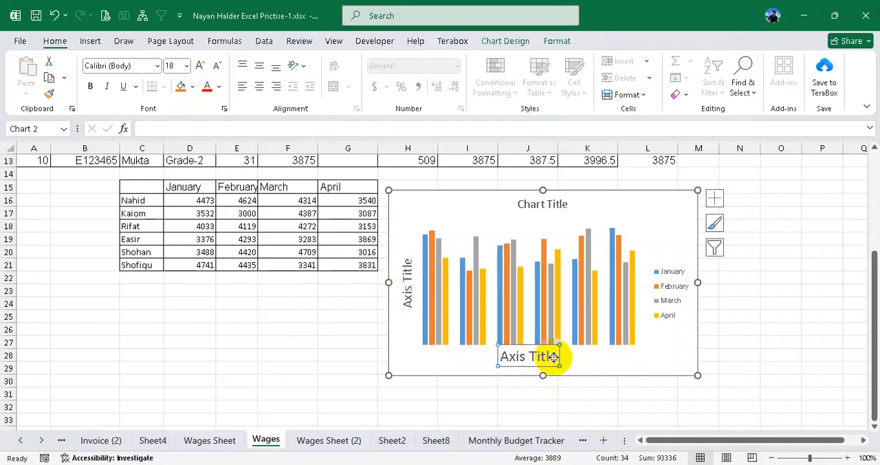
- Apply the last style in the chart style gallery, with shaded columns on a white background, to the wages chart
click(714, 200)
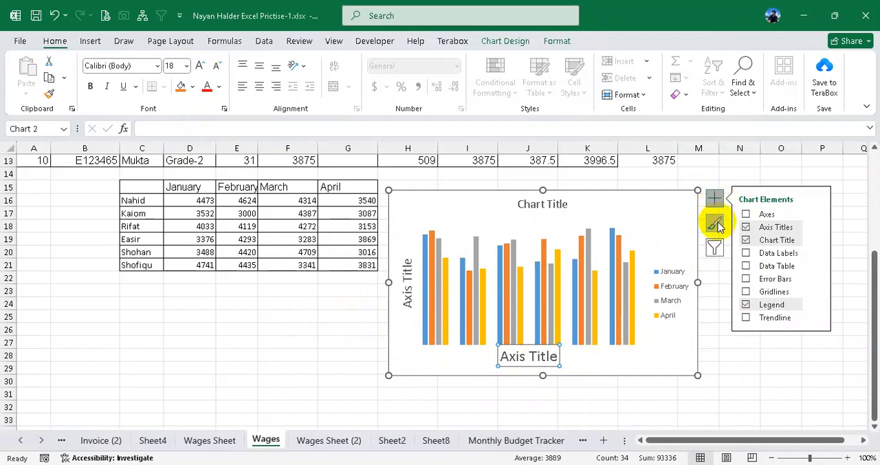
click(715, 224)
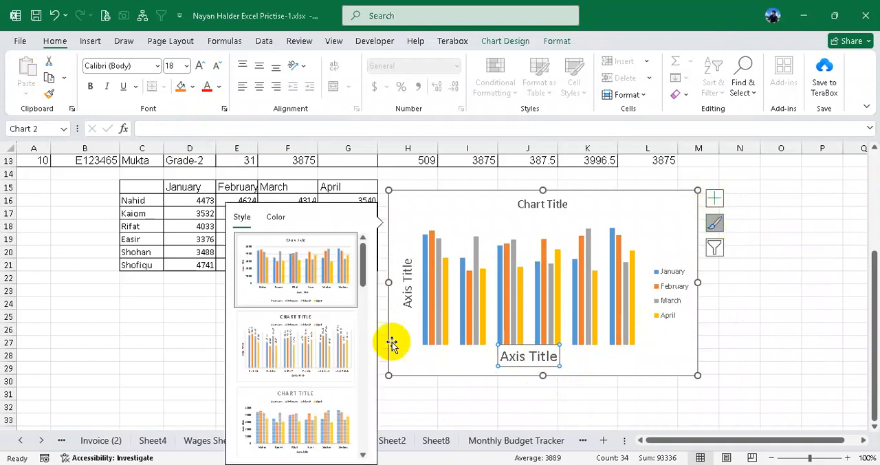
scroll(337, 369, down, 4)
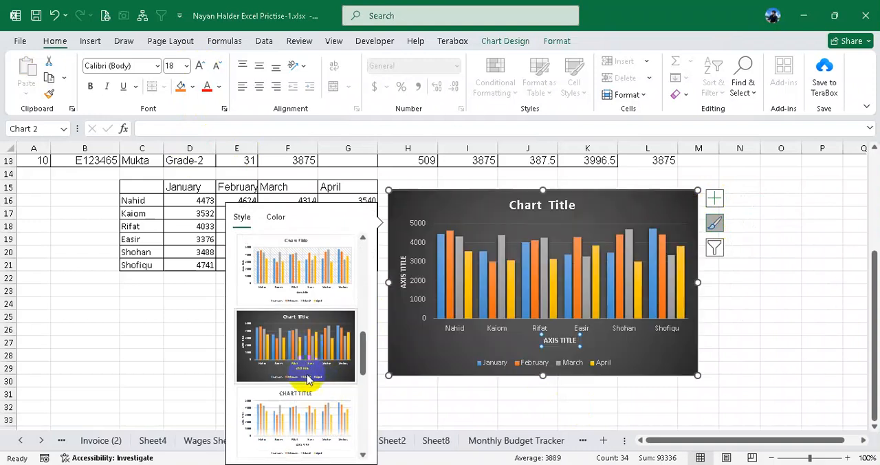
scroll(308, 391, down, 3)
scroll(308, 426, down, 2)
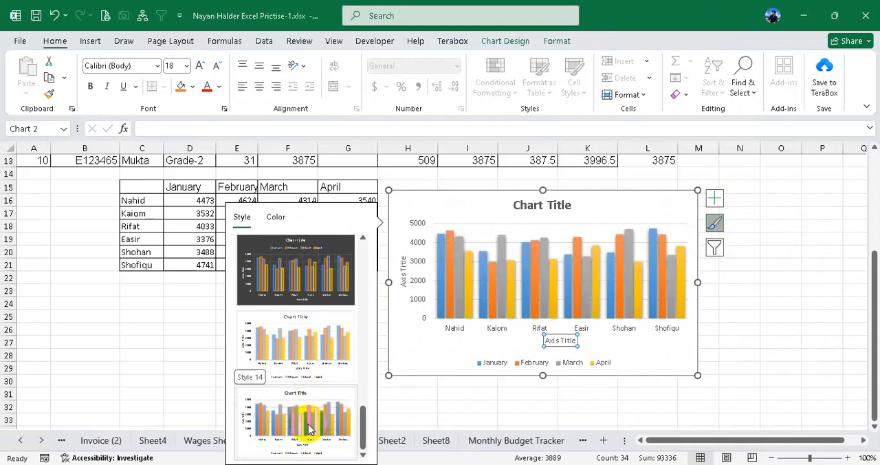
click(753, 305)
- Filter the January and February series out of the chart, leaving only March and April plotted
click(601, 268)
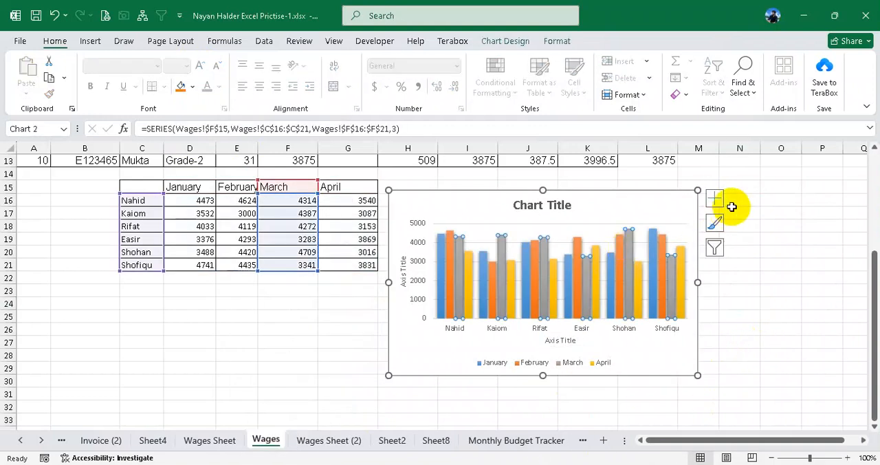
click(715, 248)
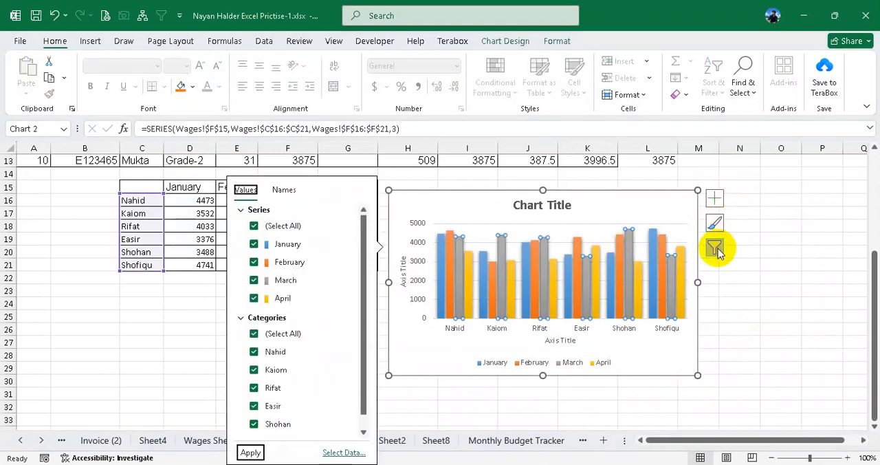
scroll(306, 289, down, 1)
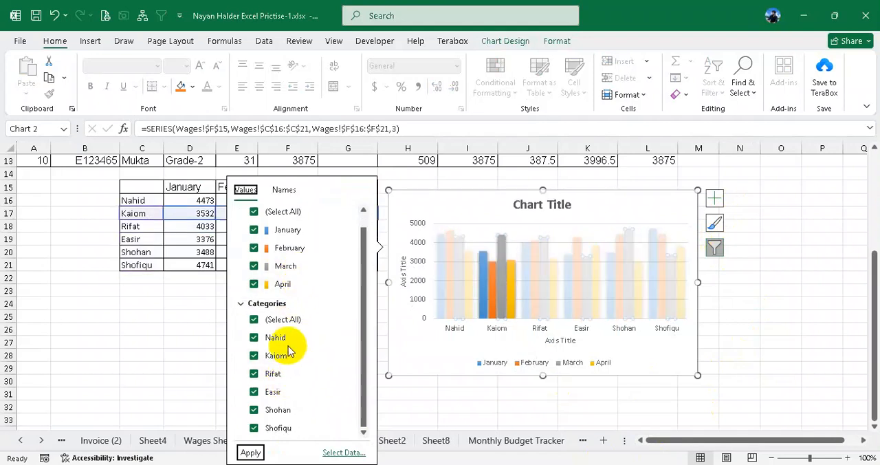
scroll(288, 347, up, 1)
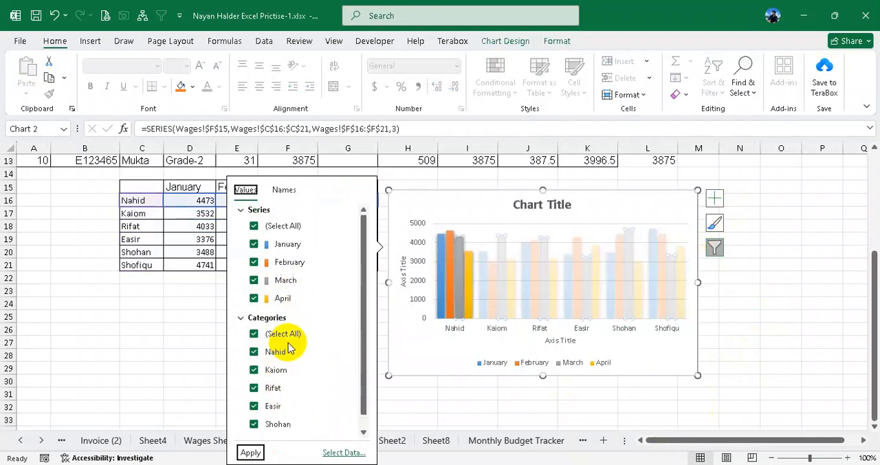
click(254, 262)
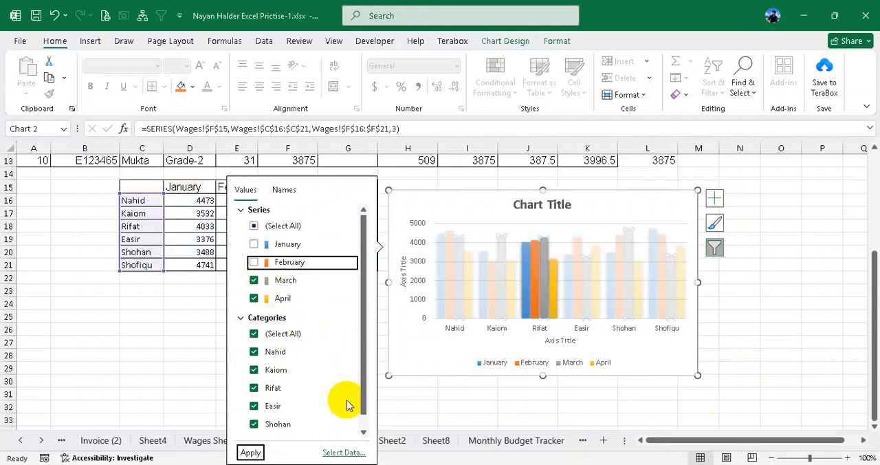
click(252, 457)
click(776, 316)
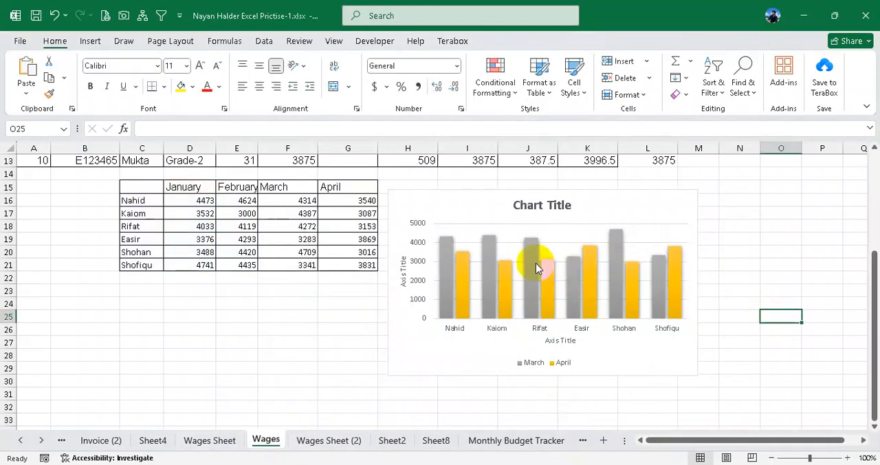
- Change the chart filter to plot only the January and February series, excluding March and April
click(638, 234)
click(714, 247)
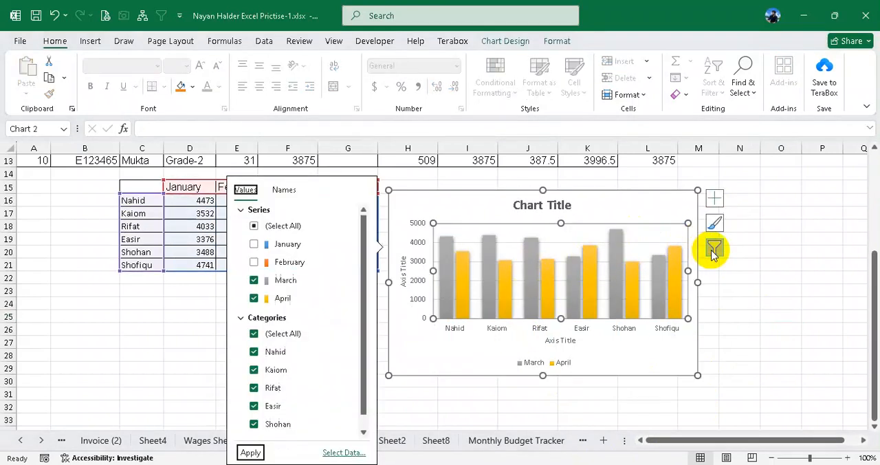
click(254, 226)
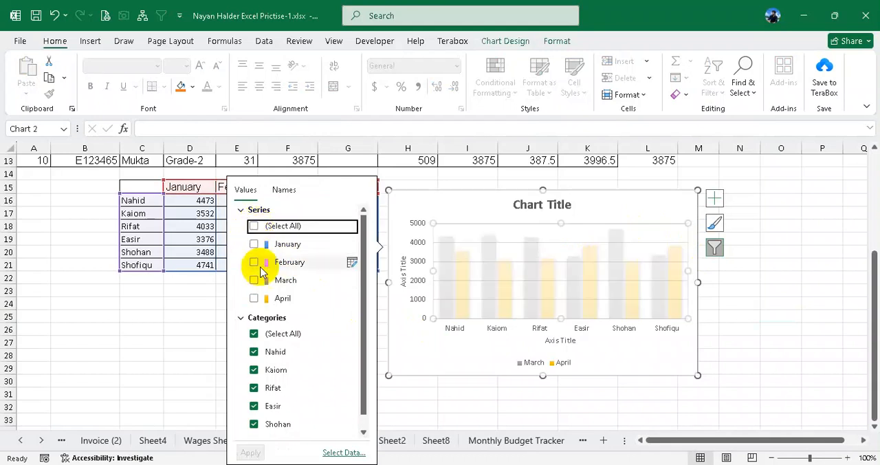
click(253, 225)
click(253, 281)
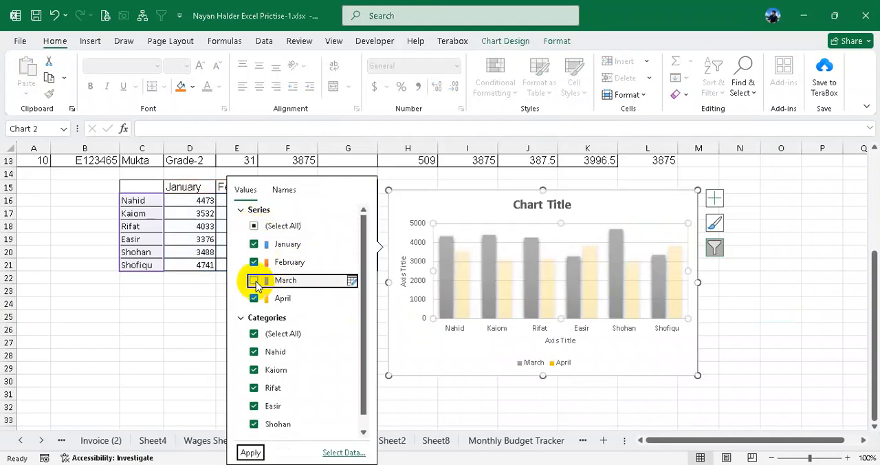
click(254, 298)
click(251, 453)
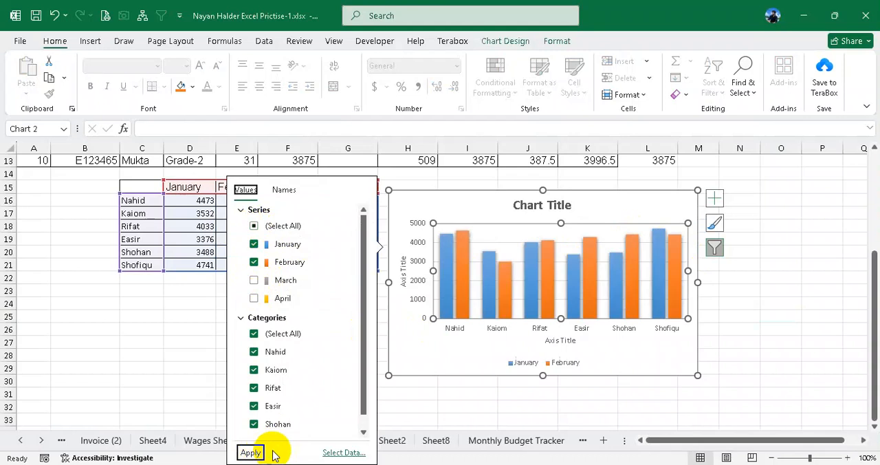
click(748, 319)
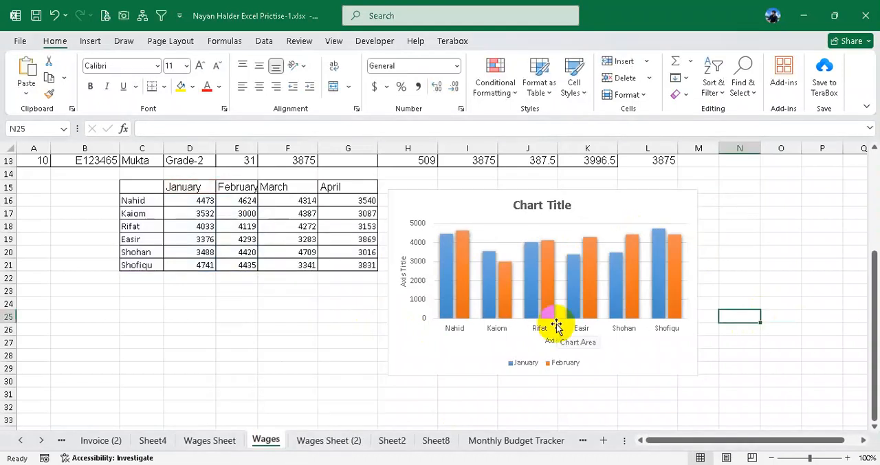
- Change the chart filter to plot all four month series and exclude the Nahid and Kaiom categories
click(669, 223)
click(715, 247)
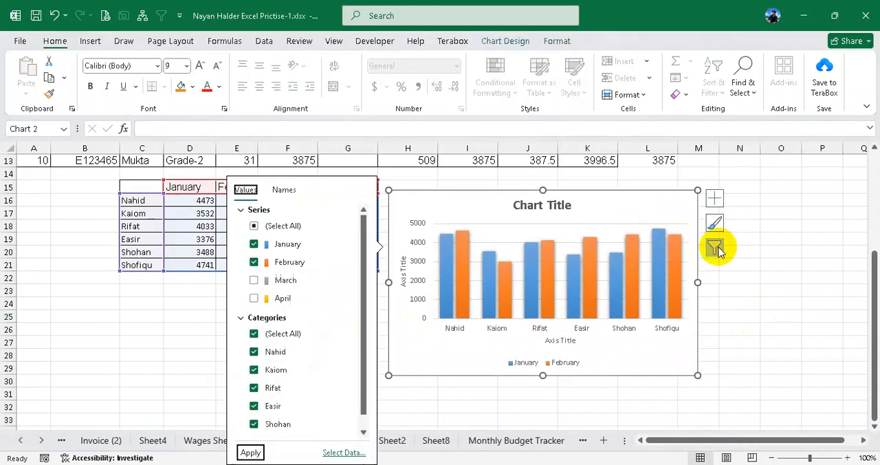
click(255, 227)
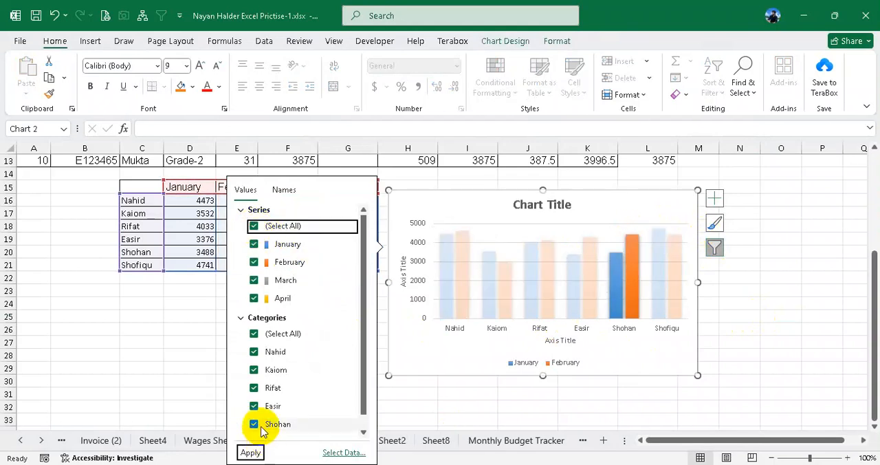
scroll(279, 350, down, 1)
click(254, 337)
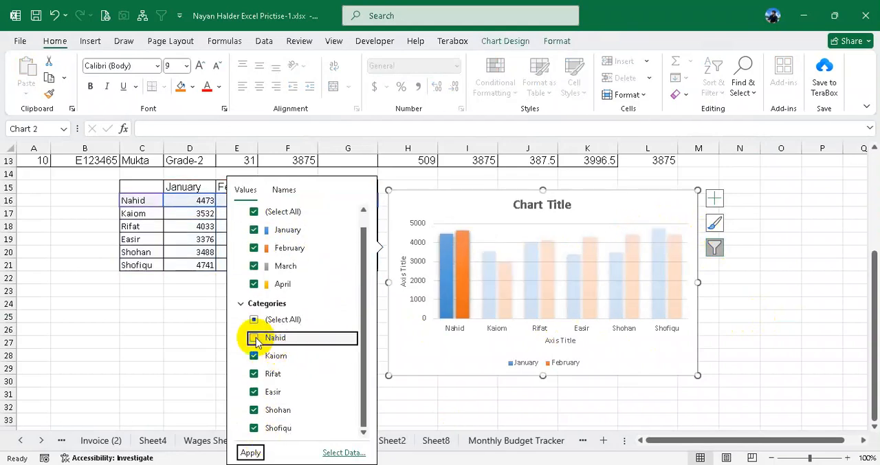
click(255, 356)
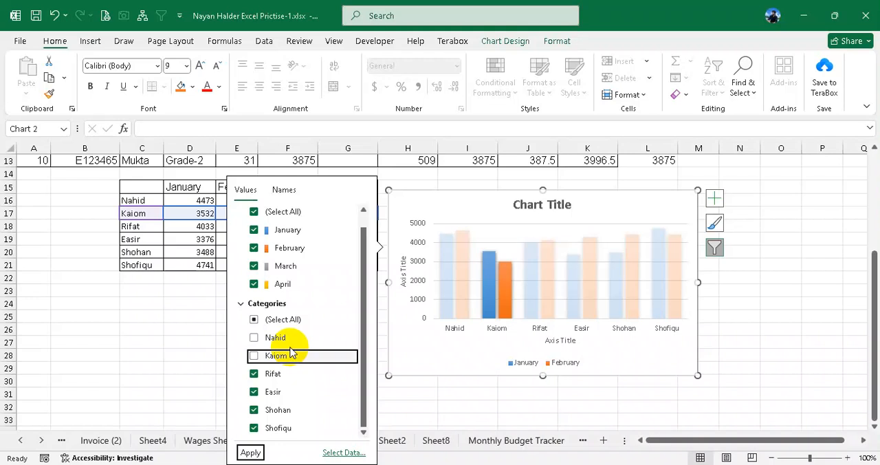
click(249, 453)
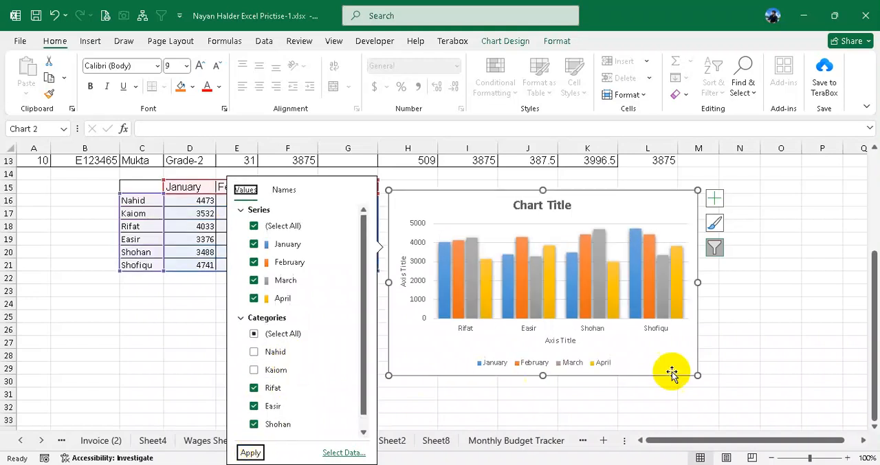
click(780, 317)
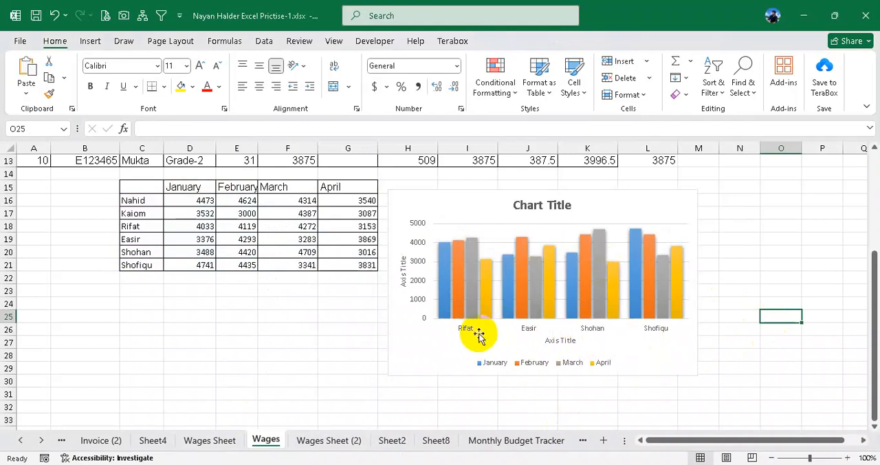
- Restore all employee categories in the wages chart's filter and apply it
click(667, 292)
click(714, 247)
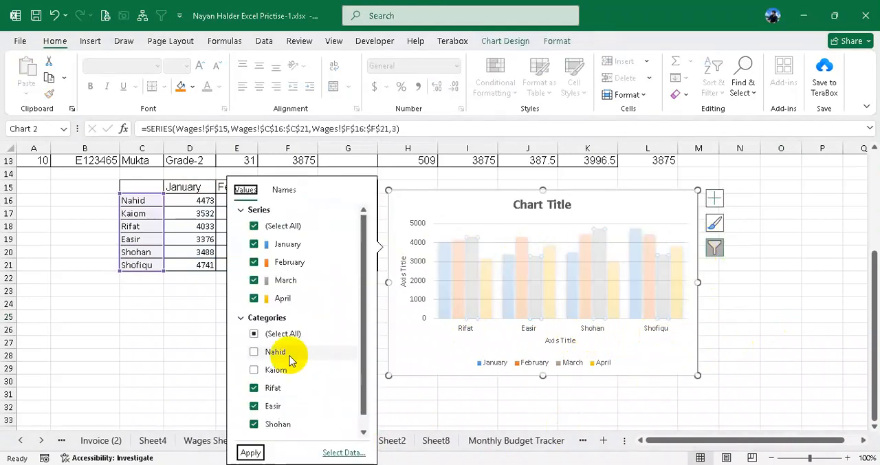
click(256, 336)
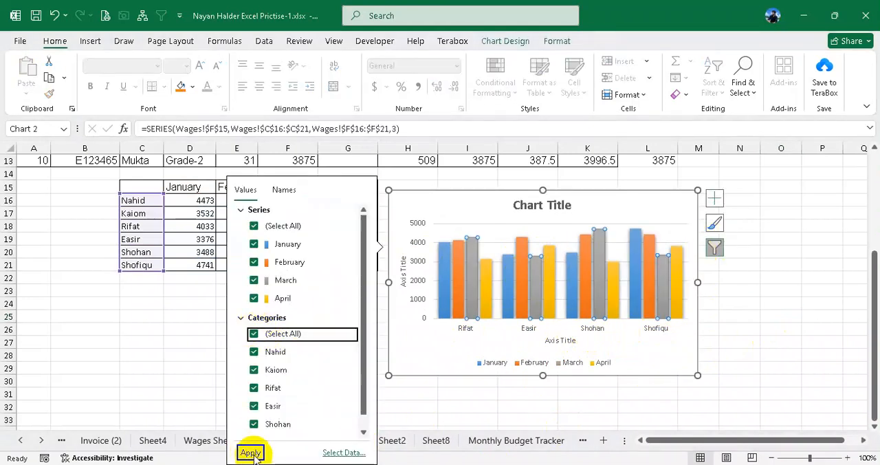
click(250, 452)
click(742, 330)
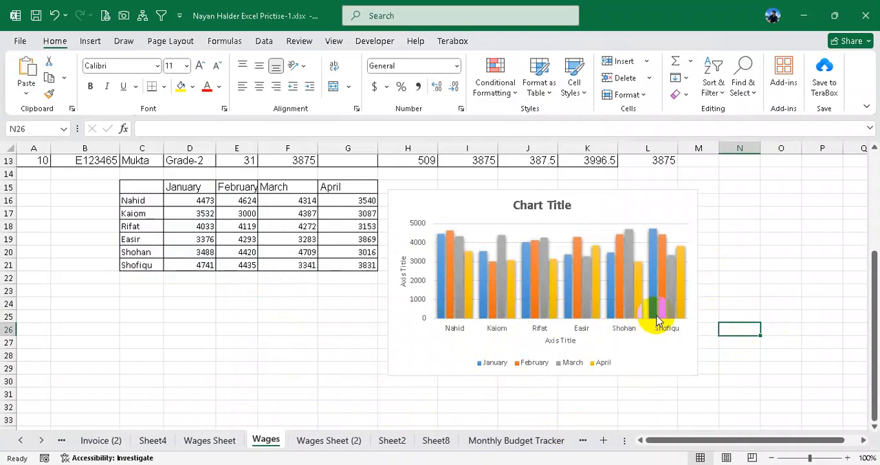
click(673, 281)
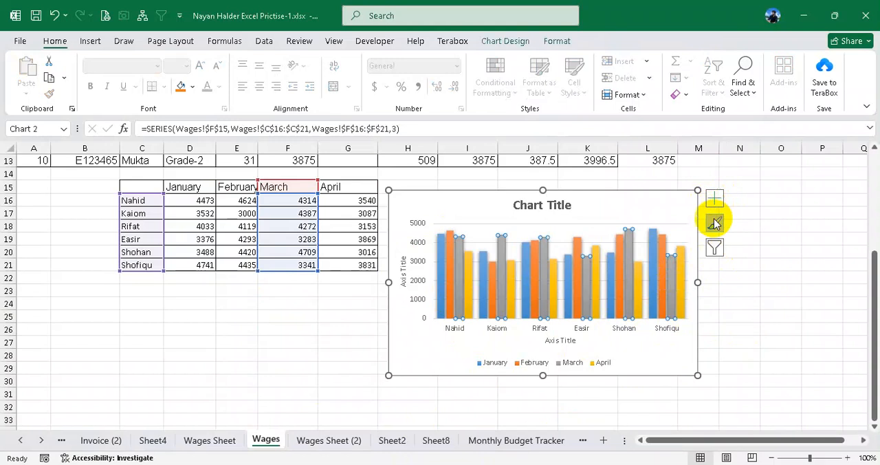
click(593, 198)
drag(593, 198, 627, 198)
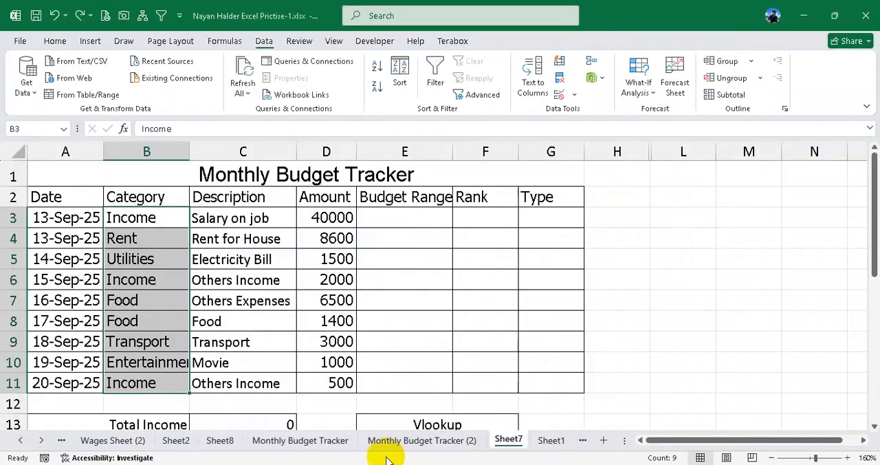
- Switch to the assignment PDF and read the numbered instructions below the Monthly Budget Tracker
click(379, 464)
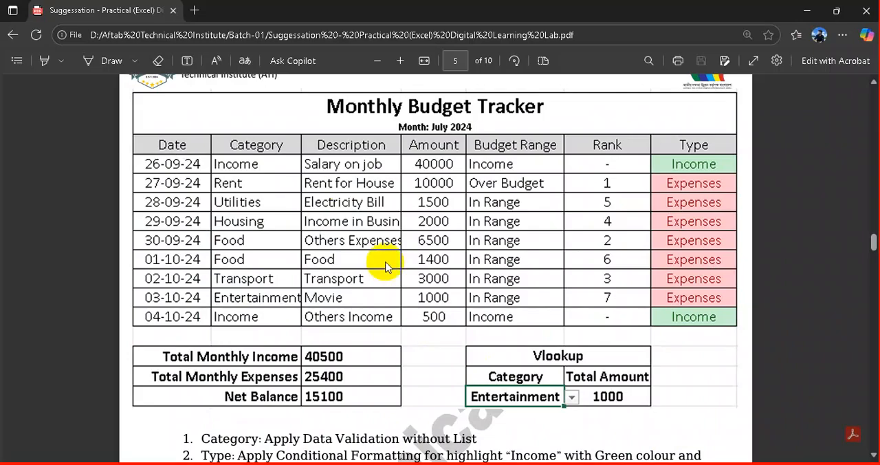
scroll(387, 265, down, 5)
drag(183, 114, 431, 183)
click(306, 160)
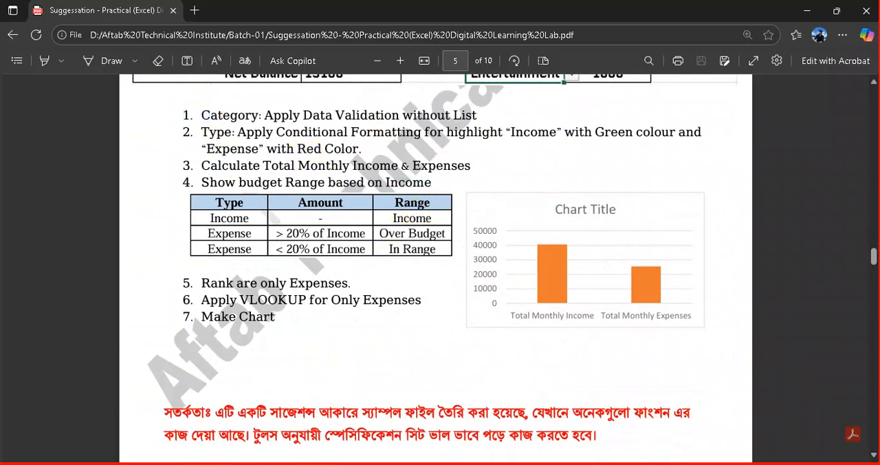
- Return to Excel and start a Custom data validation rule for the Category cells B3:B11 in Sheet7
click(440, 464)
drag(147, 218, 148, 380)
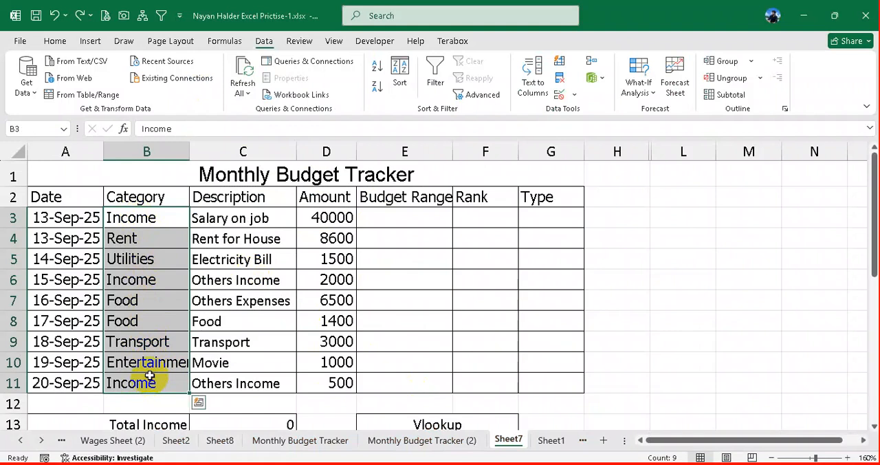
click(66, 42)
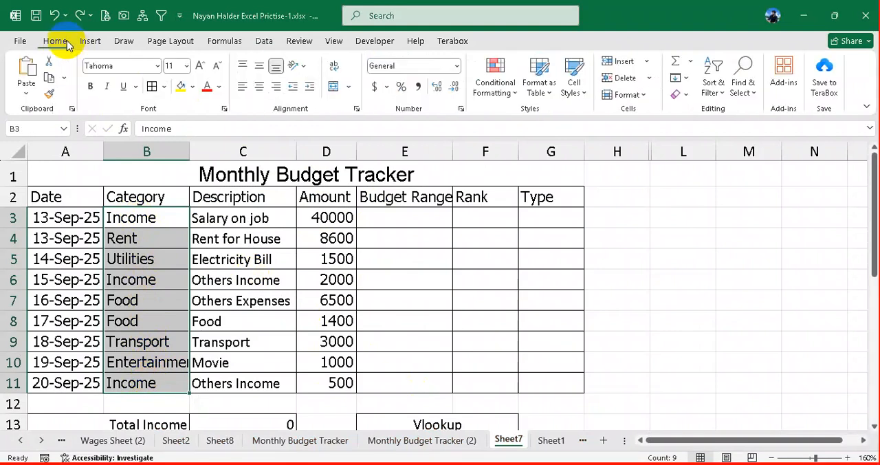
click(264, 44)
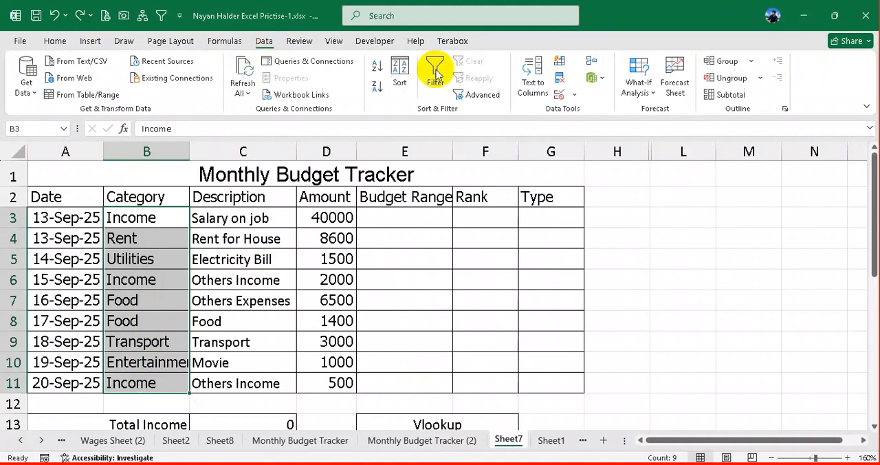
click(573, 94)
click(598, 114)
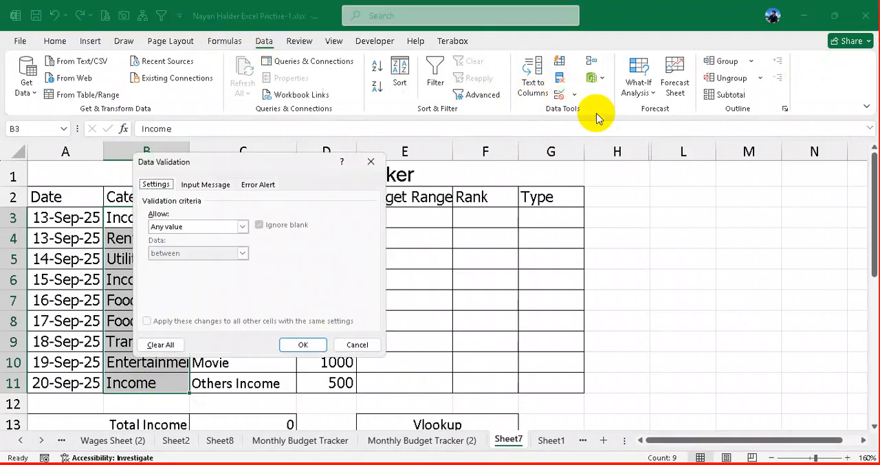
drag(265, 161, 498, 125)
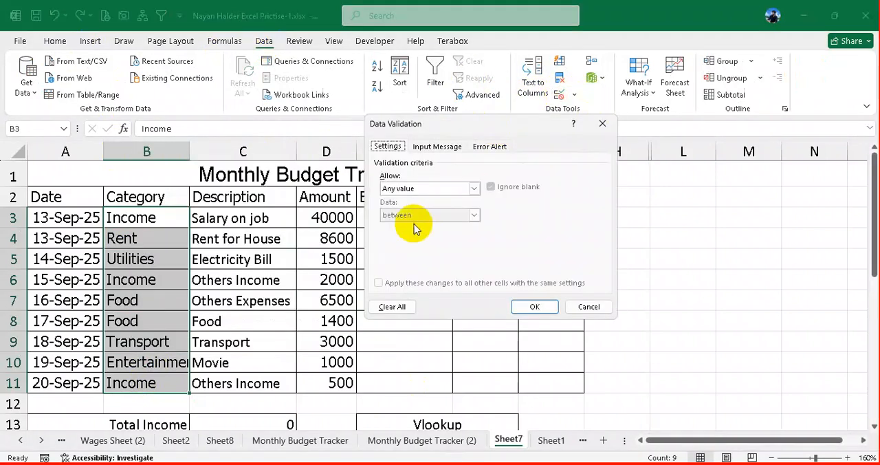
click(445, 189)
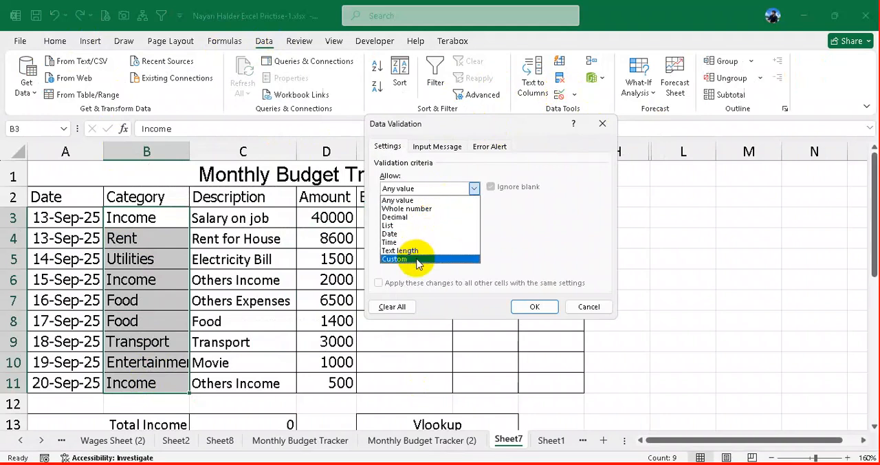
click(416, 259)
click(416, 241)
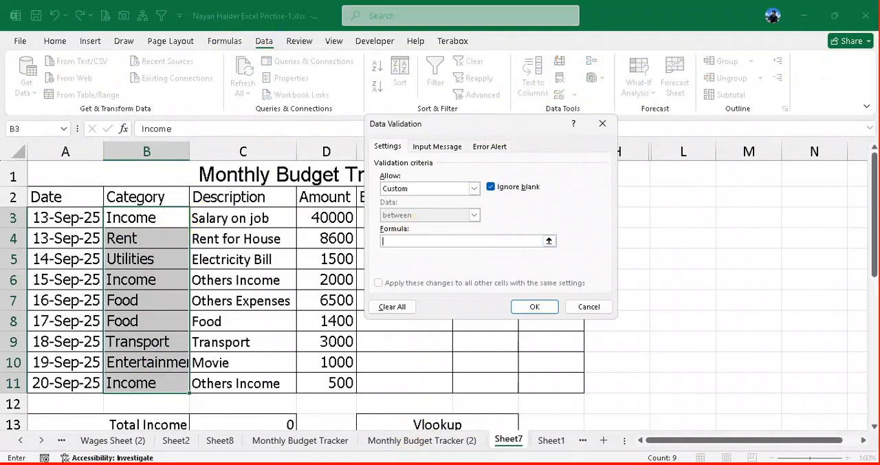
- Switch to the PDF and examine the Category data validation requirement against the sample Monthly Budget Tracker table
click(394, 464)
scroll(374, 320, up, 3)
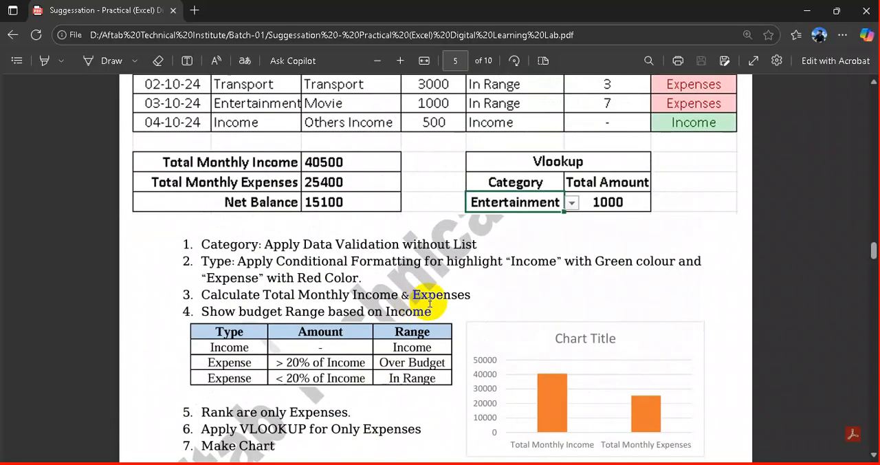
scroll(418, 302, up, 2)
scroll(430, 307, down, 2)
scroll(430, 307, down, 6)
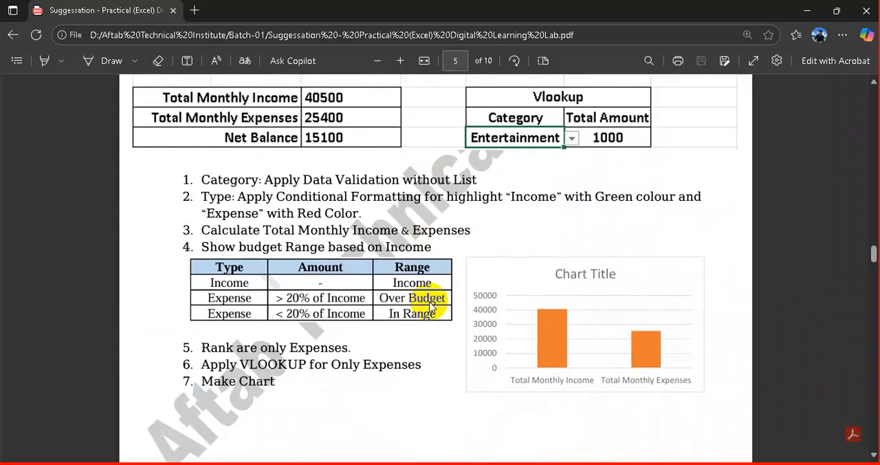
scroll(428, 305, up, 4)
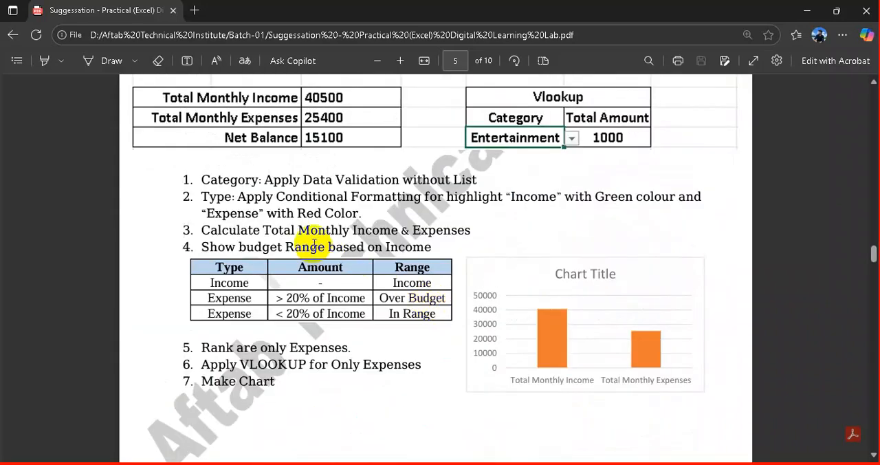
scroll(314, 192, up, 10)
scroll(344, 274, down, 6)
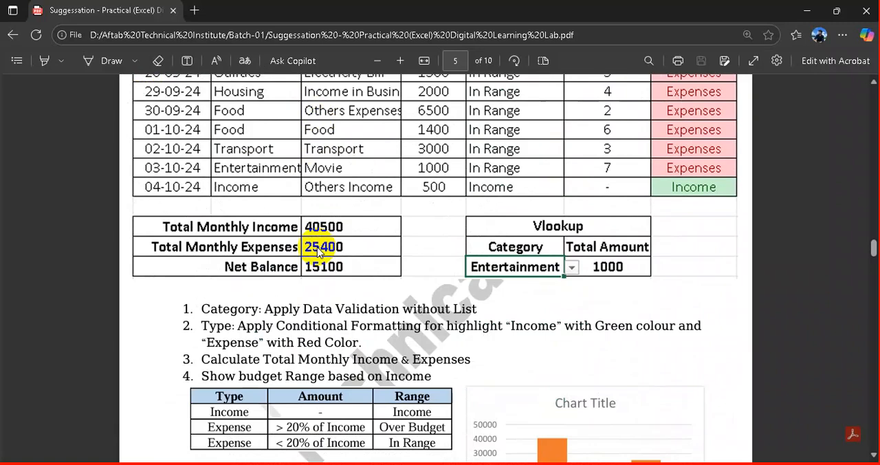
scroll(344, 268, up, 6)
scroll(314, 243, down, 9)
scroll(381, 285, up, 1)
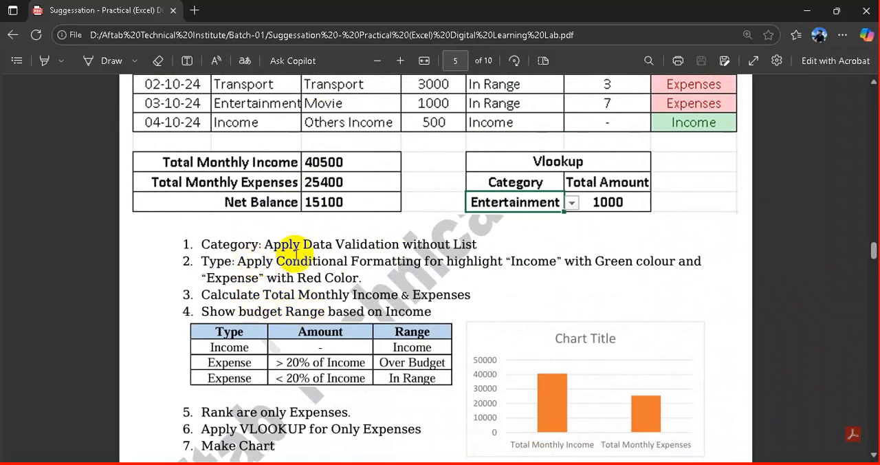
drag(270, 246, 474, 243)
click(476, 244)
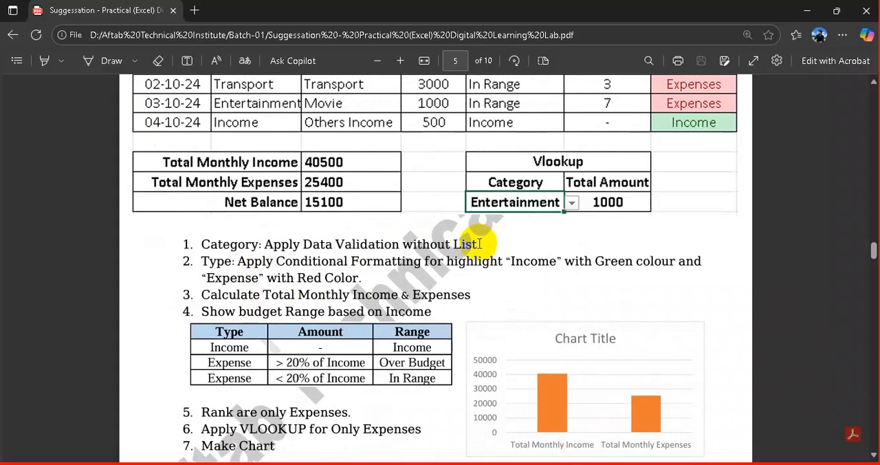
scroll(475, 244, up, 2)
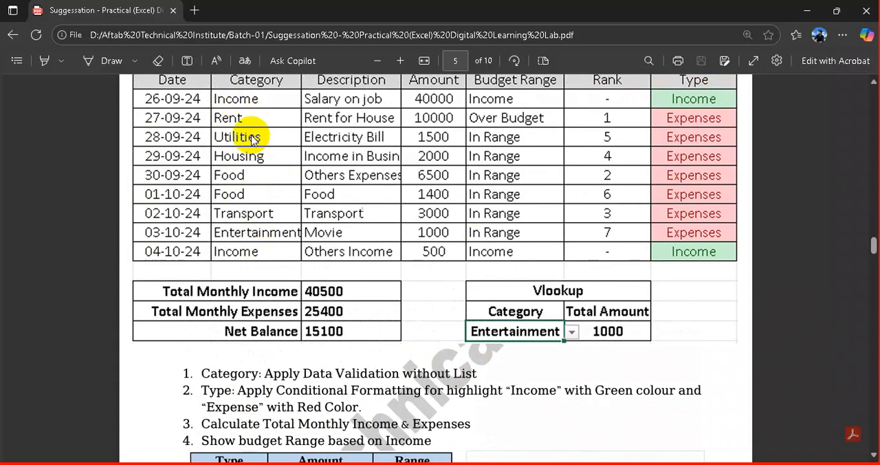
scroll(398, 310, down, 1)
scroll(398, 310, down, 1)
drag(263, 244, 495, 240)
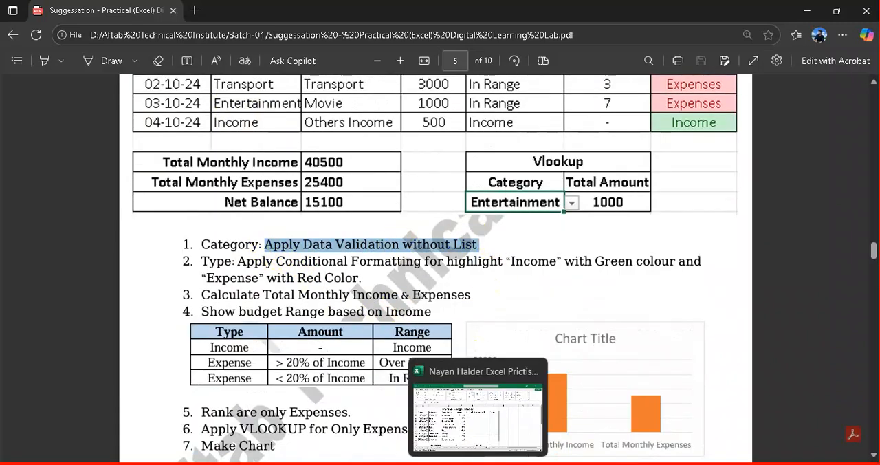
- Return to Excel, try =B3:B11 as the custom validation formula, and clear it again
click(478, 463)
drag(161, 217, 173, 383)
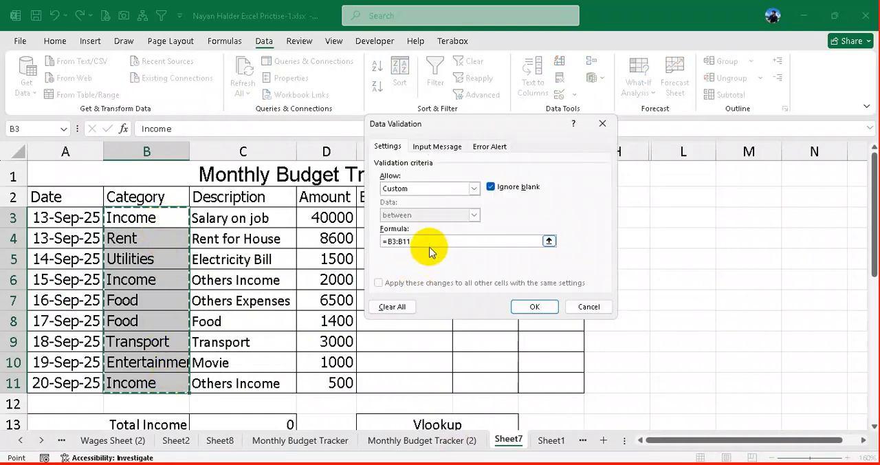
drag(420, 242, 403, 242)
key(BackSpace)
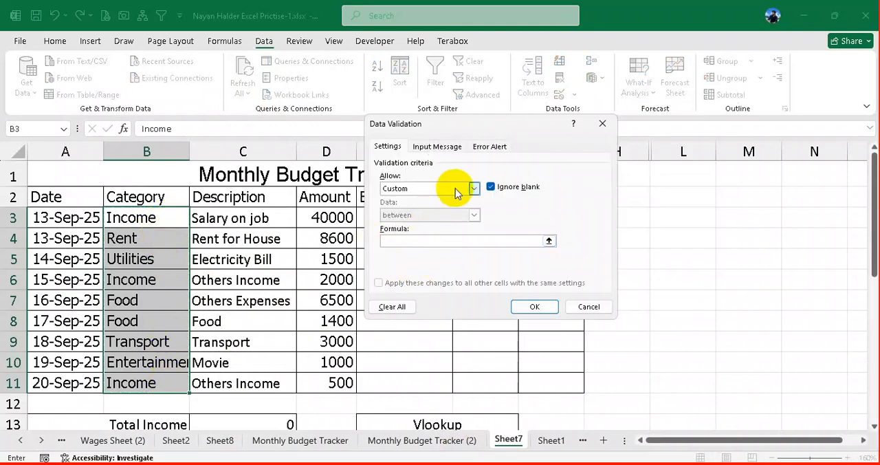
- Switch the validation criteria to List and cancel the data validation for the Category cells
click(454, 189)
click(409, 223)
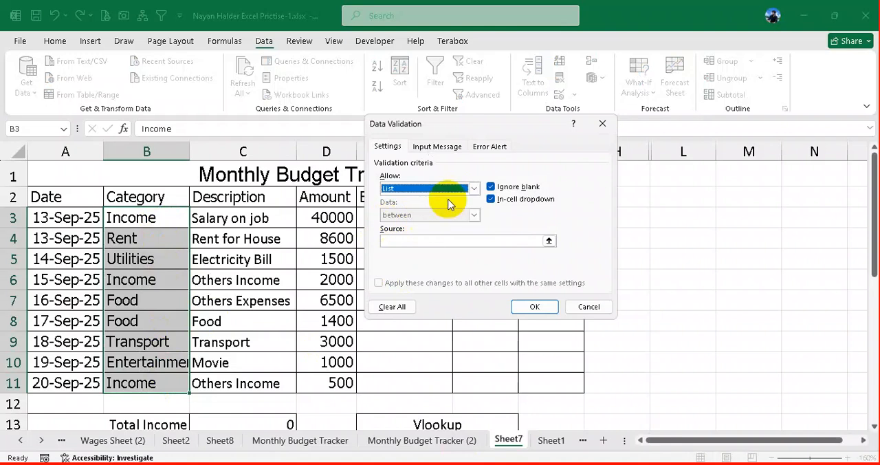
click(456, 190)
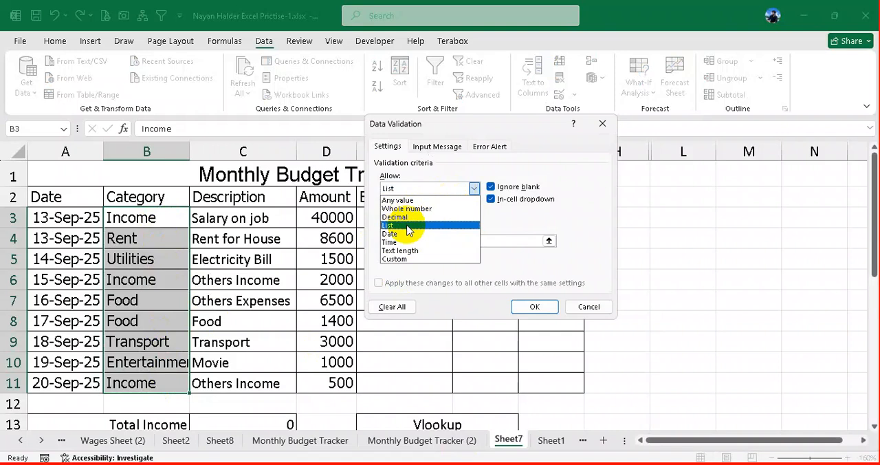
click(589, 307)
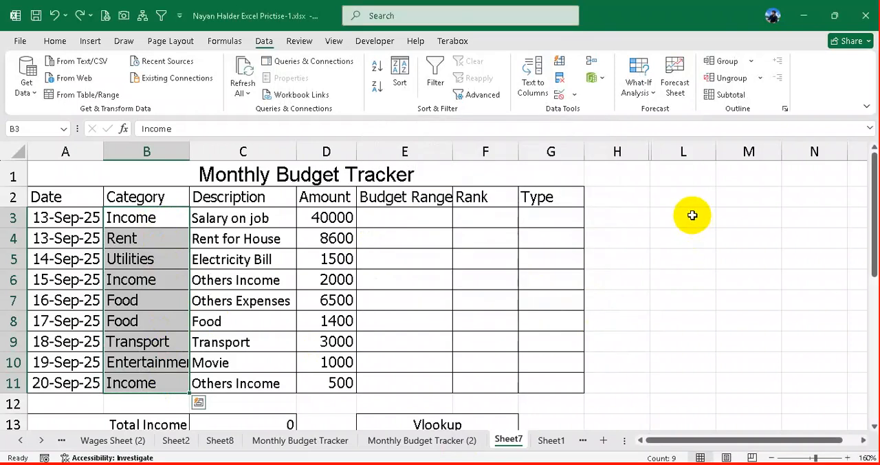
- Start a List data validation rule for the empty cells L3:L11 beside the tracker table
drag(693, 214, 680, 381)
drag(682, 389, 683, 389)
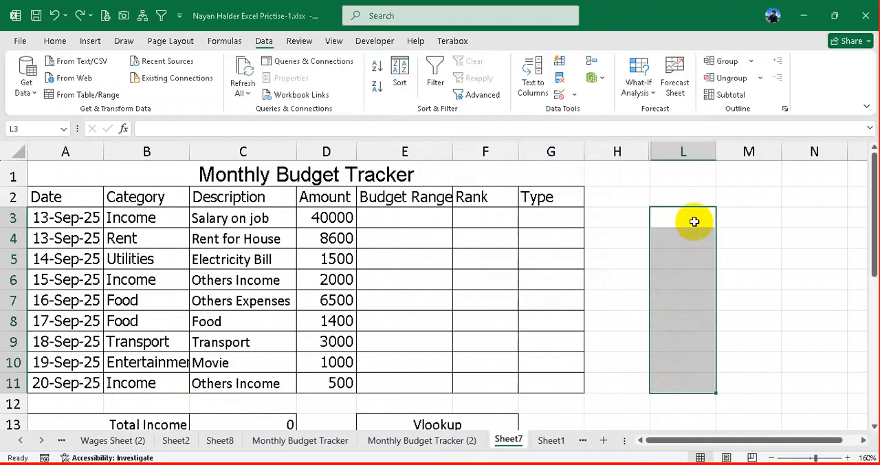
click(574, 95)
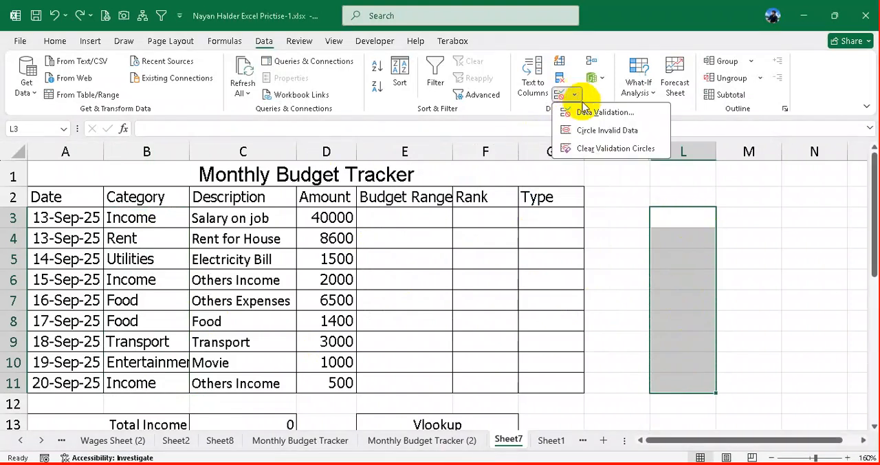
click(591, 113)
click(430, 188)
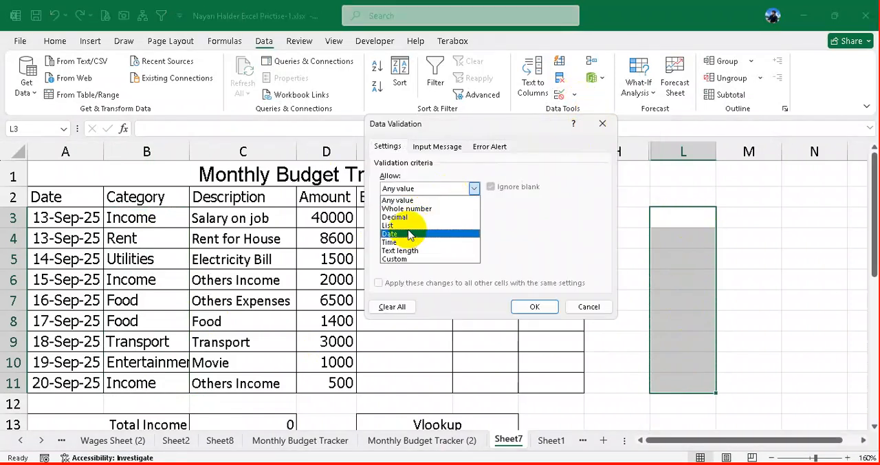
click(413, 229)
click(420, 241)
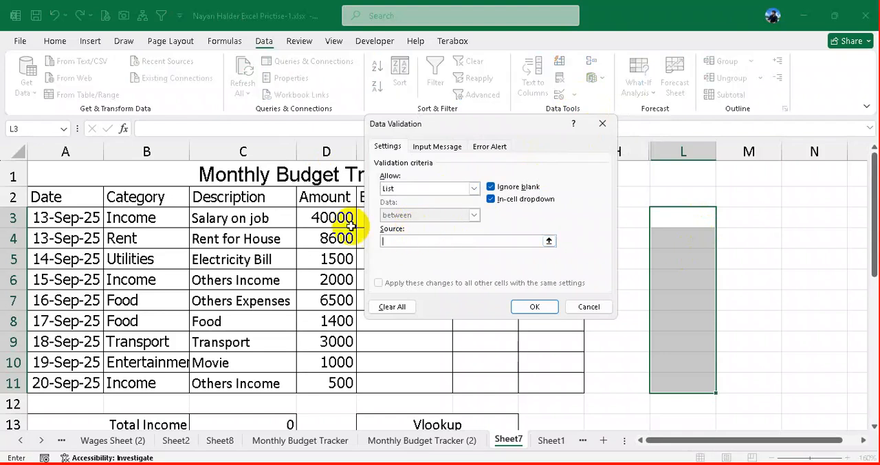
click(401, 244)
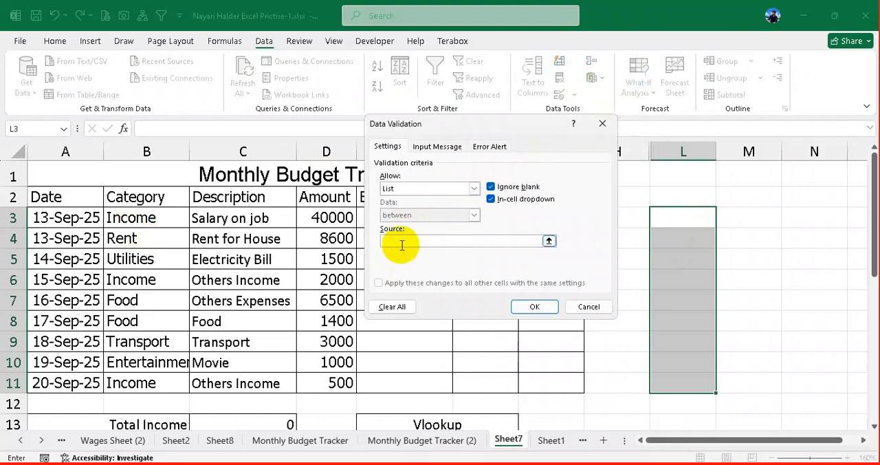
- Set the list source to Income, Rent, Utilities, Food, Transport, Entertainment and apply the validation to L3:L11
text(Income,)
text( Rent,)
text( Util)
text(iti)
text(es,)
text( D)
text(Food, )
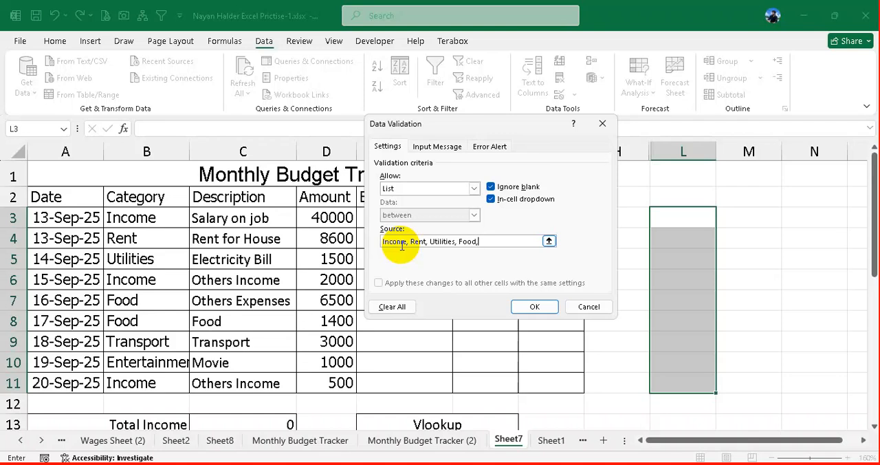
text(Transport, Entertainment)
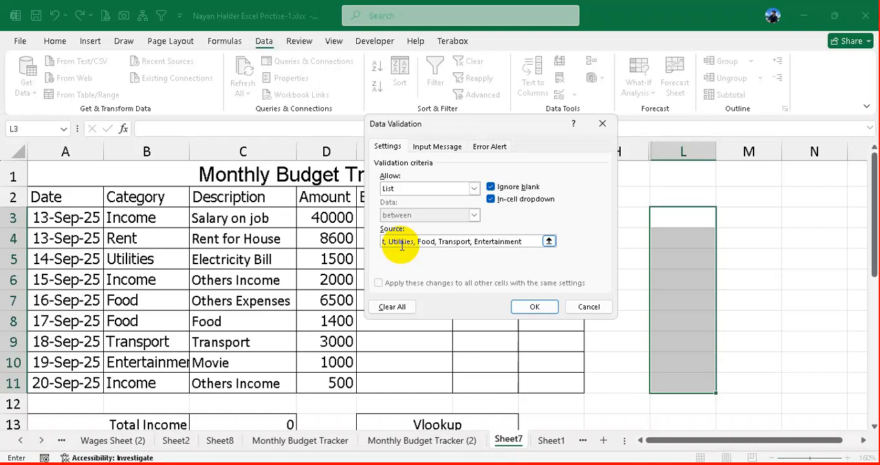
click(534, 305)
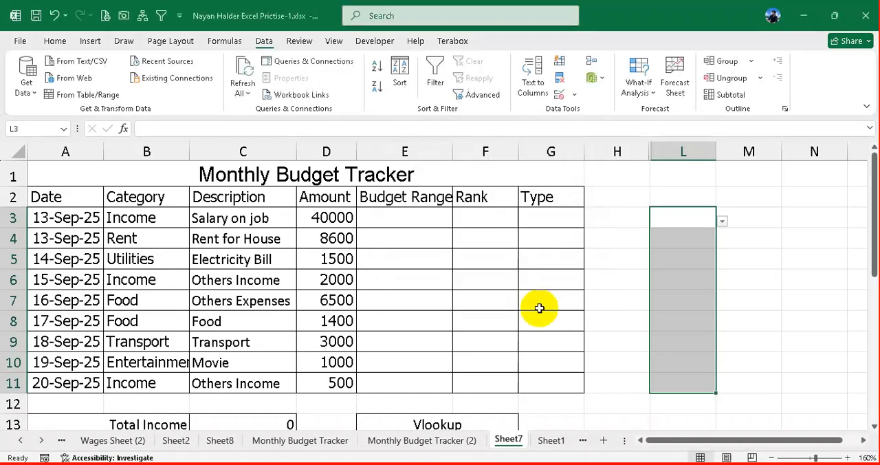
- Test the in-cell dropdowns by choosing Utilities in both L3 and L4
click(701, 220)
drag(701, 220, 683, 371)
click(700, 224)
click(722, 220)
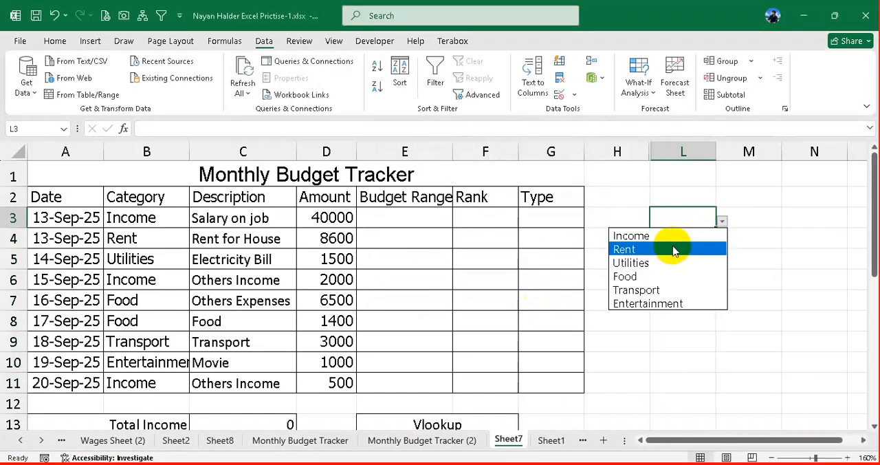
click(680, 262)
click(669, 238)
click(722, 240)
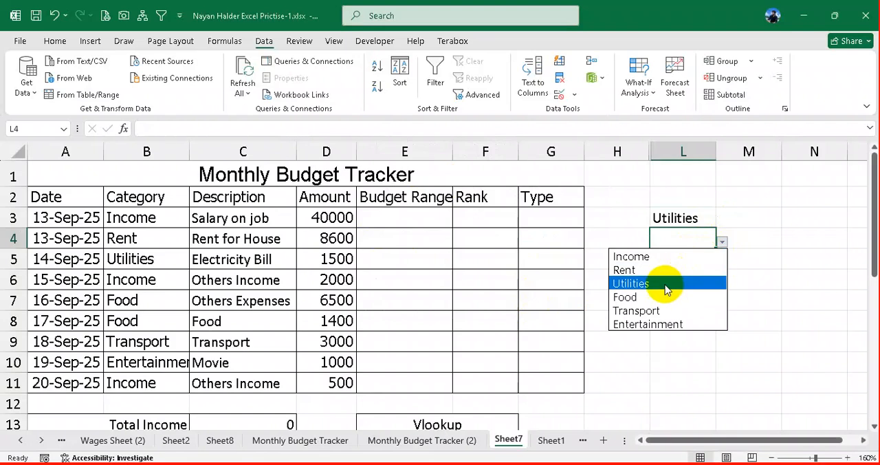
click(666, 283)
- Choose Transport in L5, Entertainment in L6 and Income in L7 from their dropdown lists
click(711, 258)
click(723, 262)
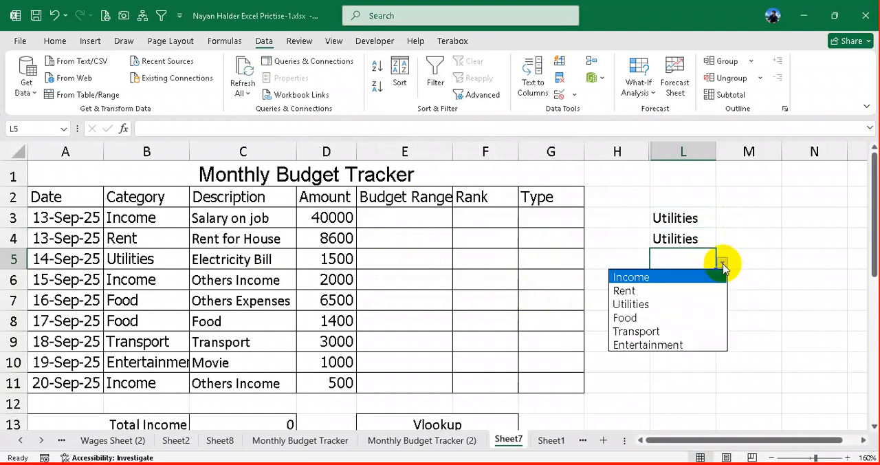
click(640, 330)
click(695, 283)
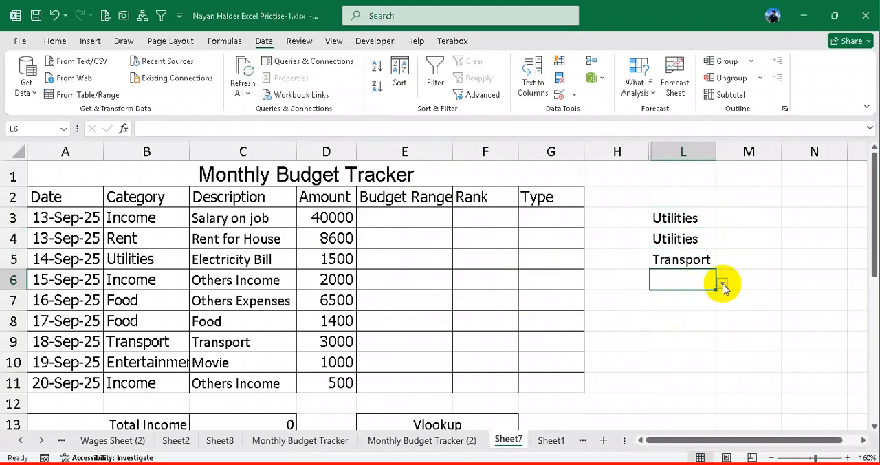
click(723, 283)
click(668, 365)
click(684, 303)
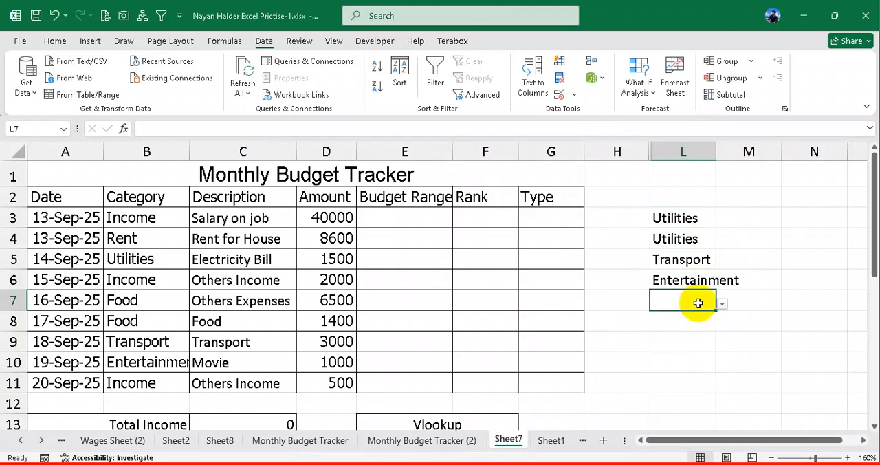
click(722, 304)
click(677, 317)
click(692, 317)
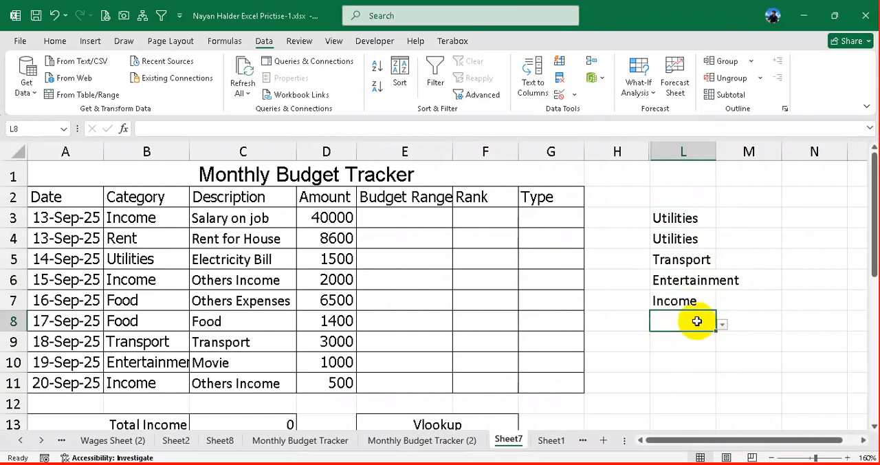
- Try to enter the invalid text seryrty in L5 and cancel the entry
click(680, 262)
text(seryrty)
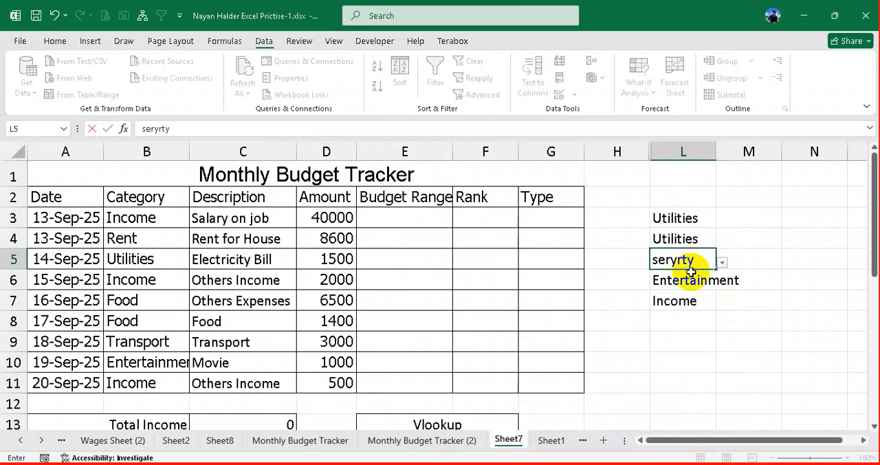
click(665, 319)
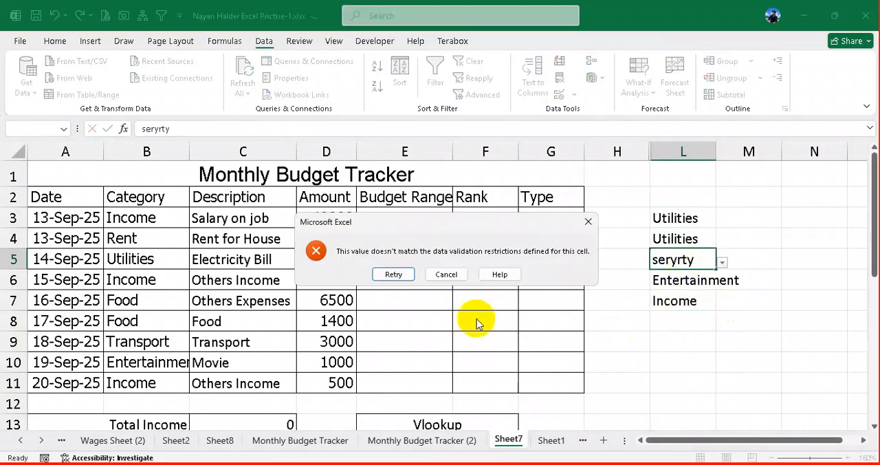
click(446, 274)
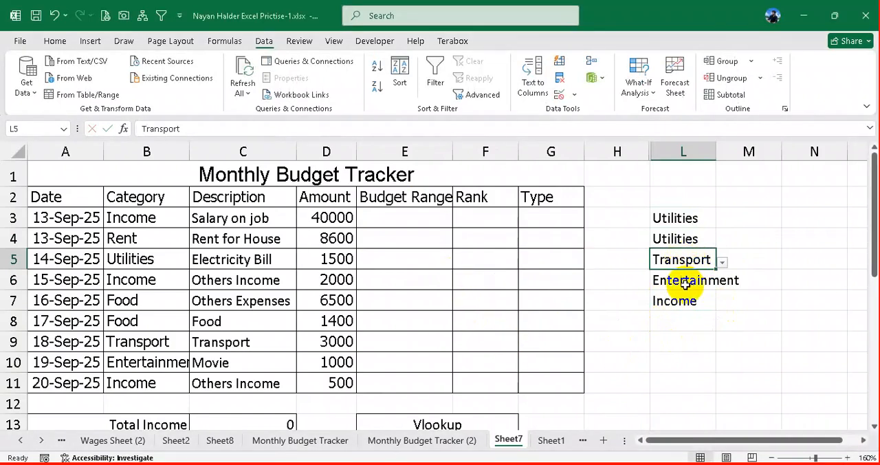
click(669, 282)
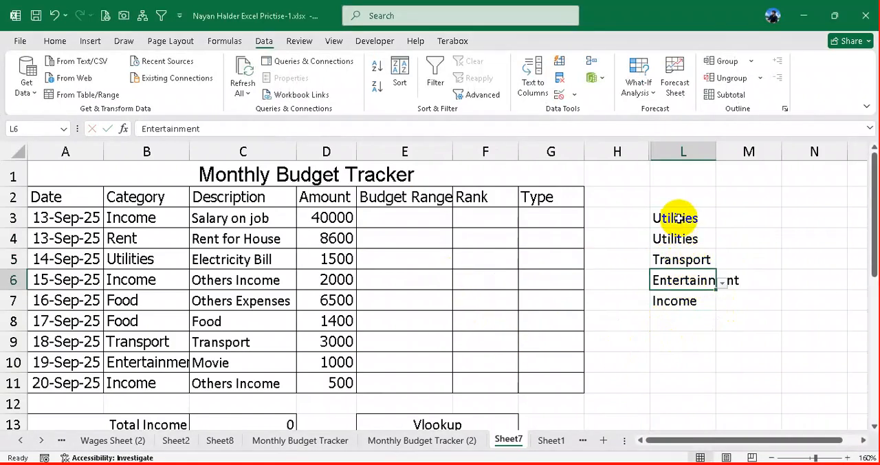
- Try to clear all data validation settings from the test cells L3:L11
drag(678, 218, 684, 376)
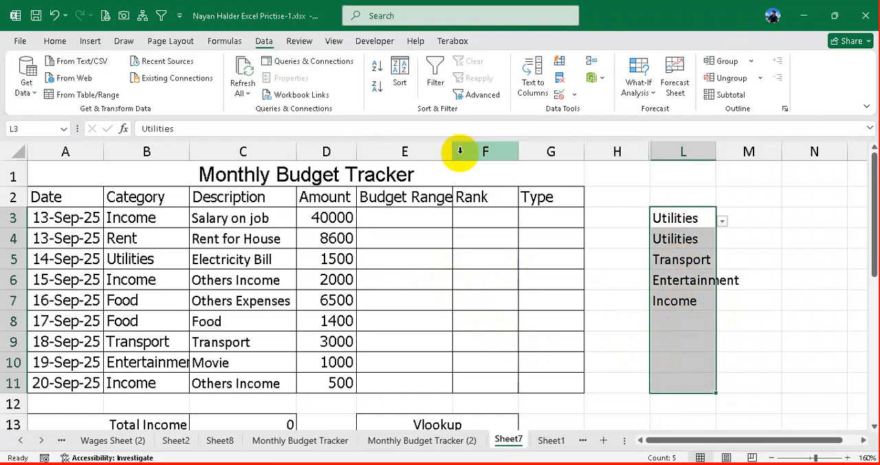
click(574, 95)
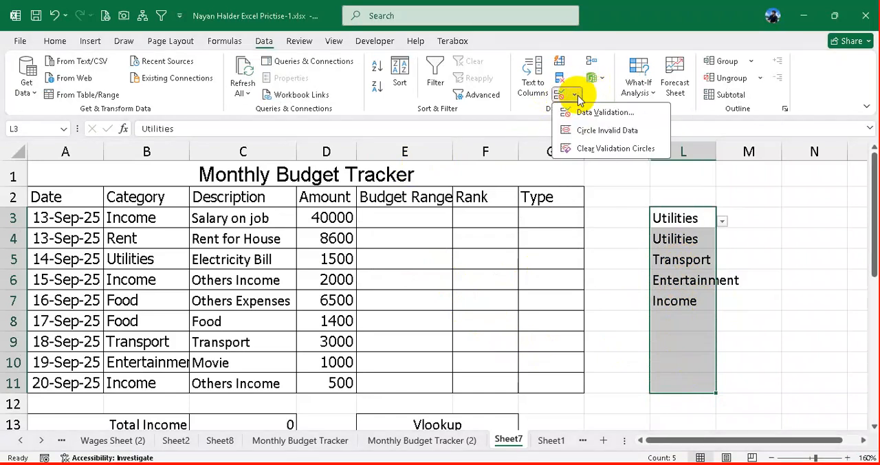
click(595, 114)
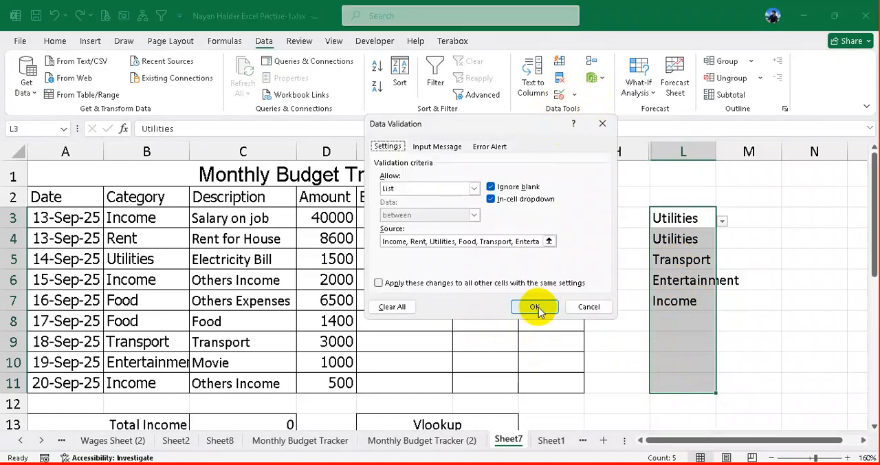
click(393, 308)
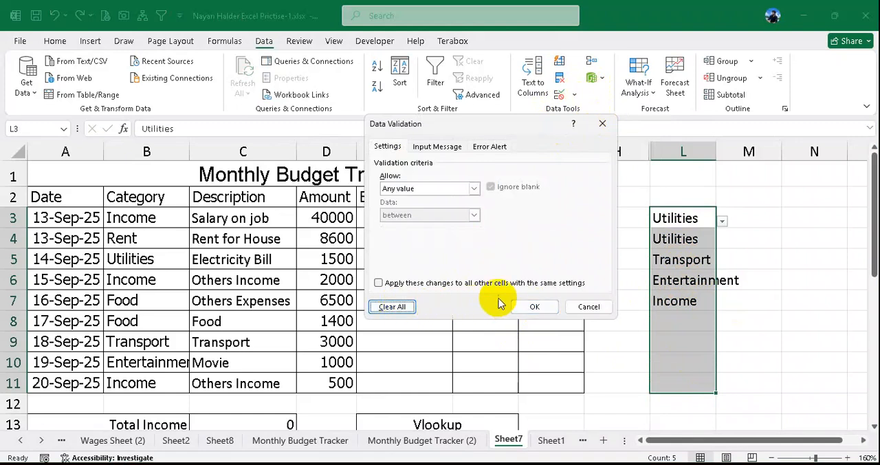
click(534, 306)
- Remove the List data validation from L3:L11 and delete the test entries in those cells
click(575, 95)
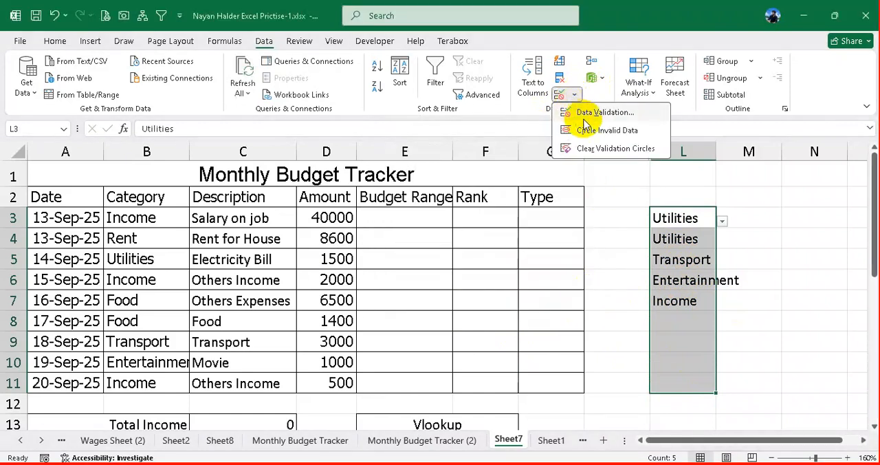
click(596, 114)
click(510, 240)
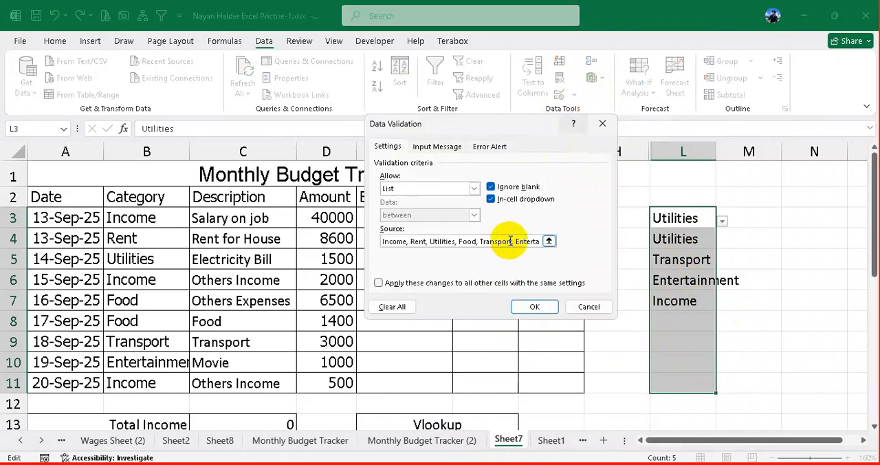
drag(502, 241, 323, 238)
click(384, 243)
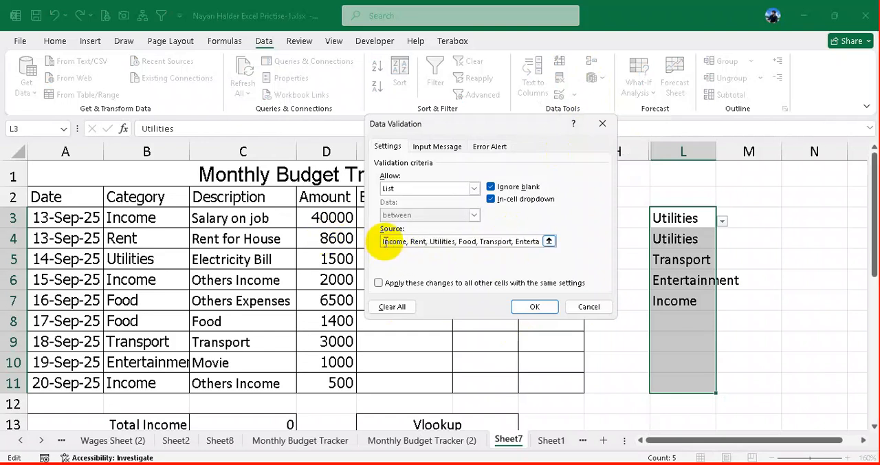
drag(384, 242, 550, 240)
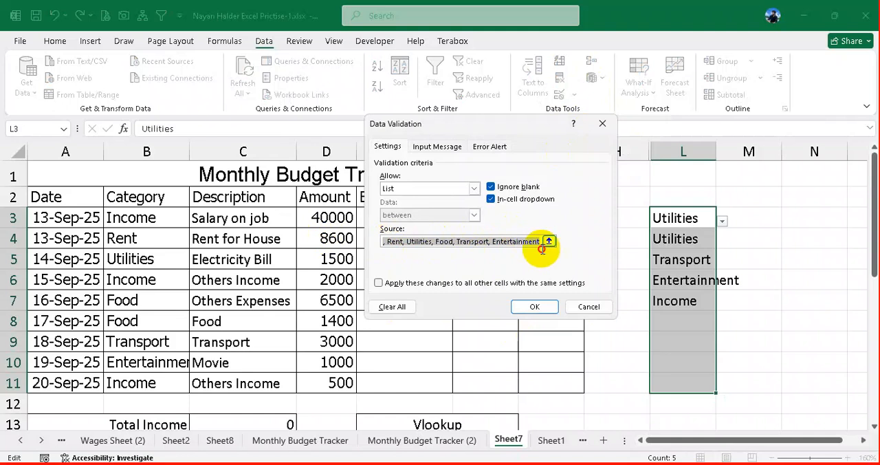
key(BackSpace)
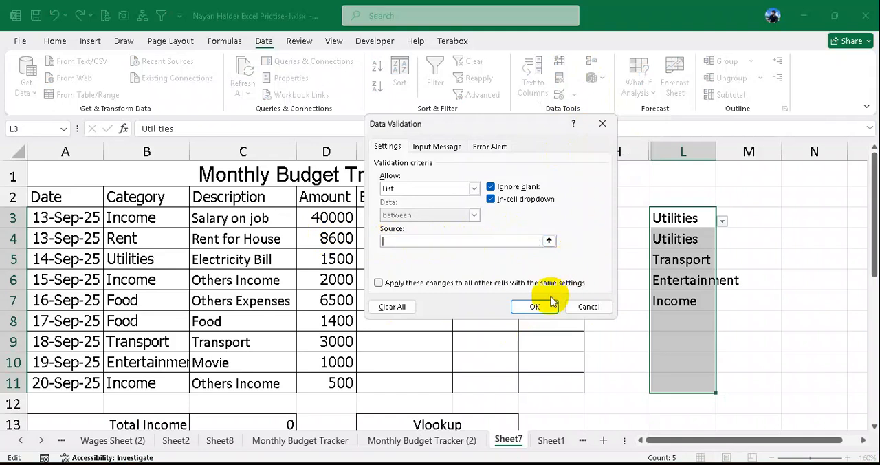
click(392, 306)
click(534, 307)
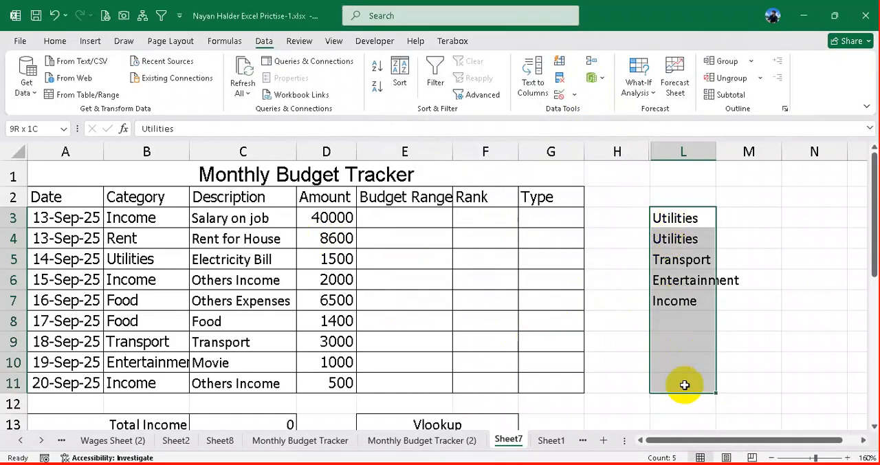
key(Delete)
- Open data validation for the Category cells B3:B11 and set the criteria to Custom
drag(169, 230, 121, 382)
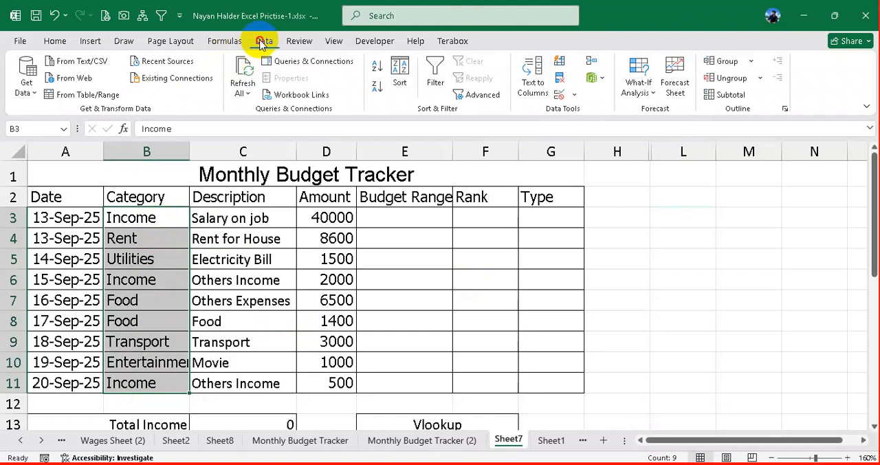
click(574, 94)
click(591, 112)
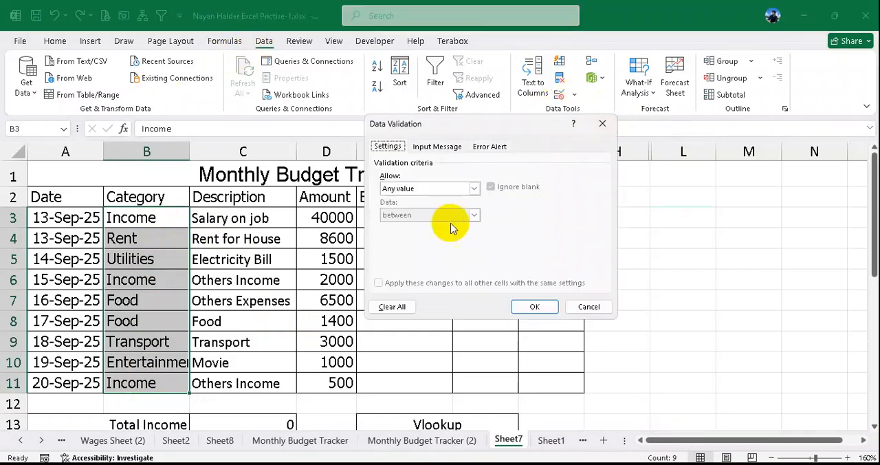
click(463, 189)
click(414, 258)
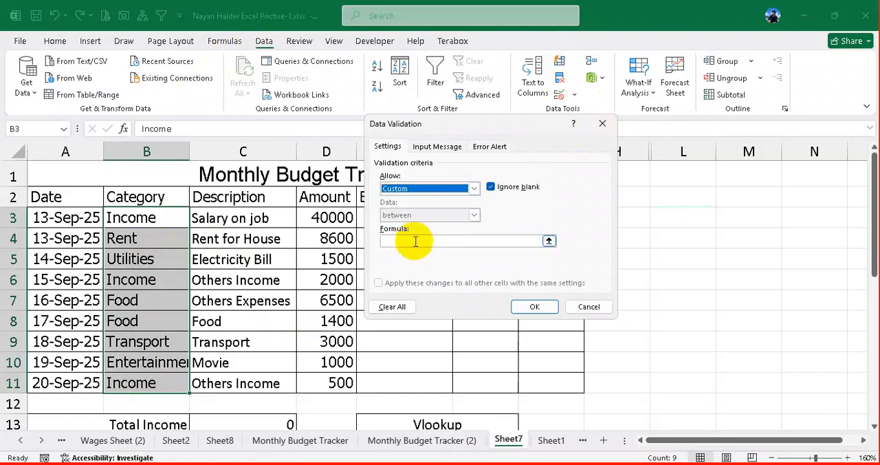
- Begin the custom validation formula for the Category cells with =or(
click(406, 239)
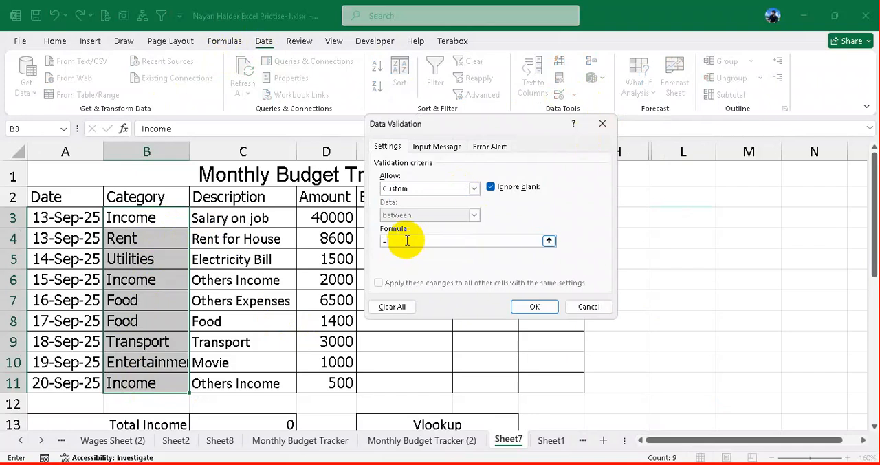
text(()
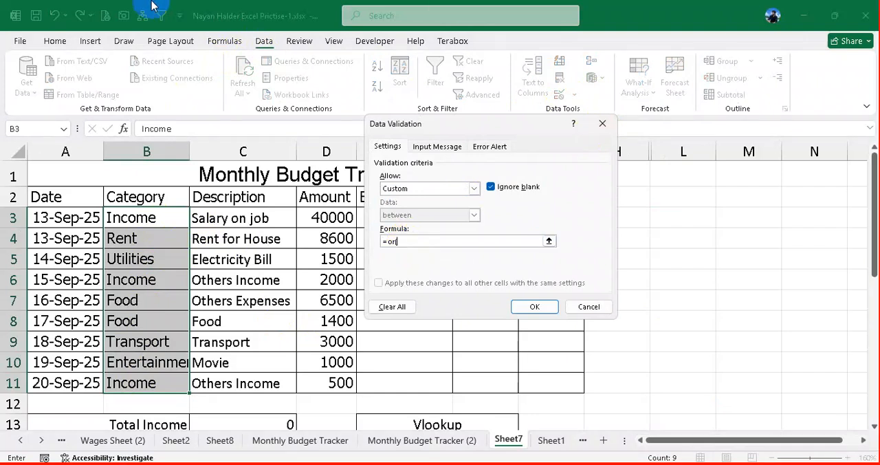
key(BackSpace)
text(()
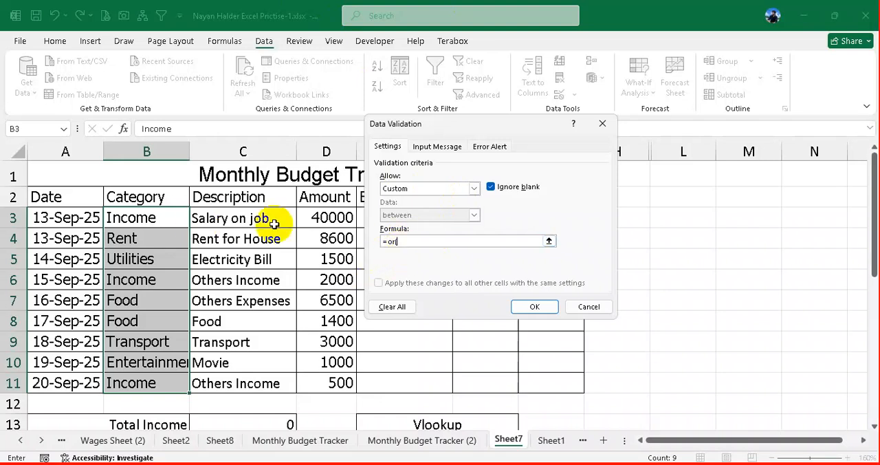
key(BackSpace)
key(BackSpace)
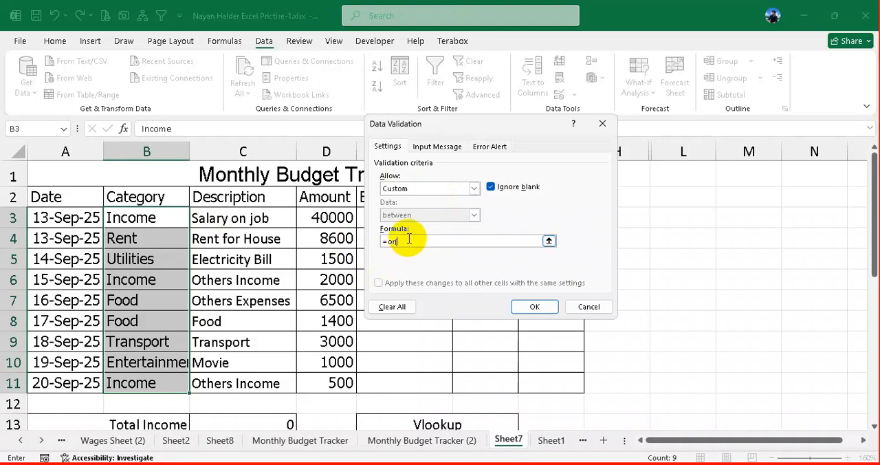
key(BackSpace)
key(BackSpace)
key(BackSpace)
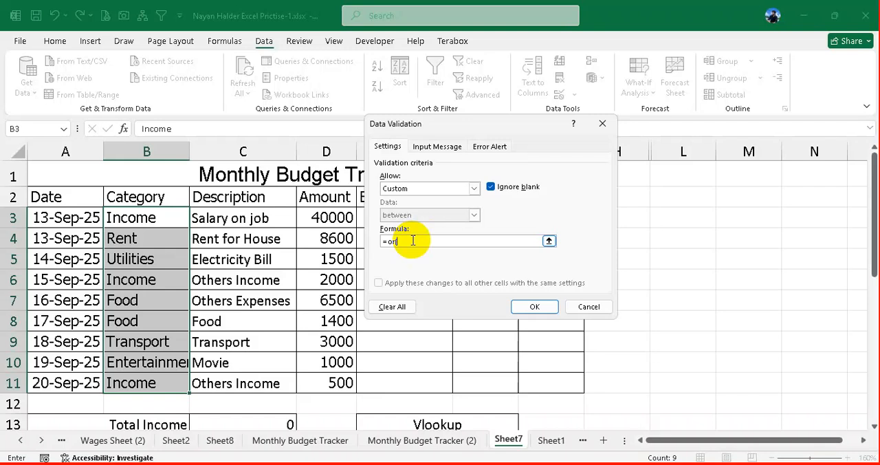
- Add the conditions B3="Income" and B3="Rent" to the OR formula in the custom validation for the Category cells
text(()
key(BackSpace)
click(124, 217)
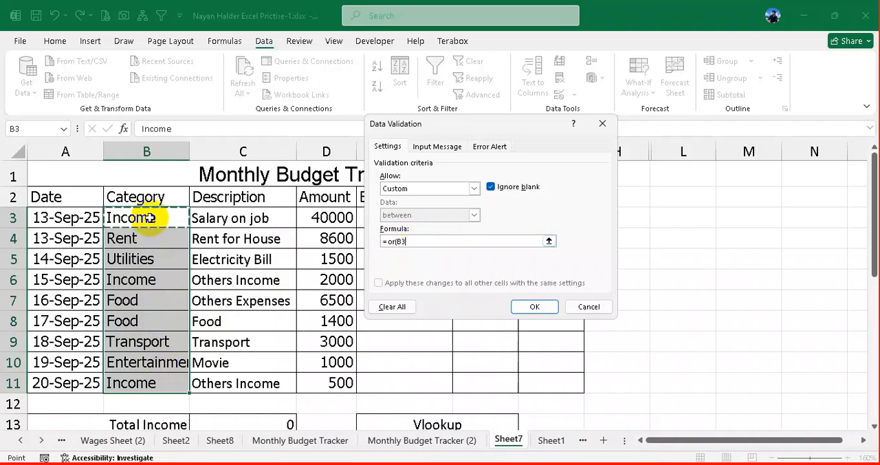
text(="Inc)
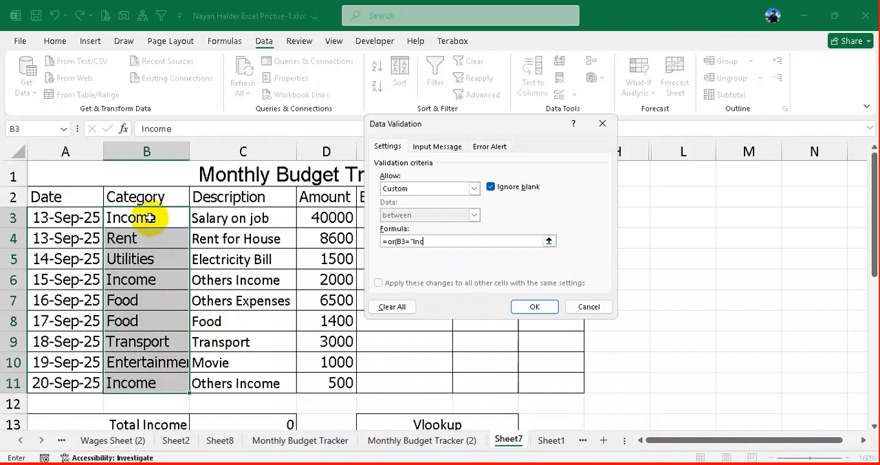
text(ome",)
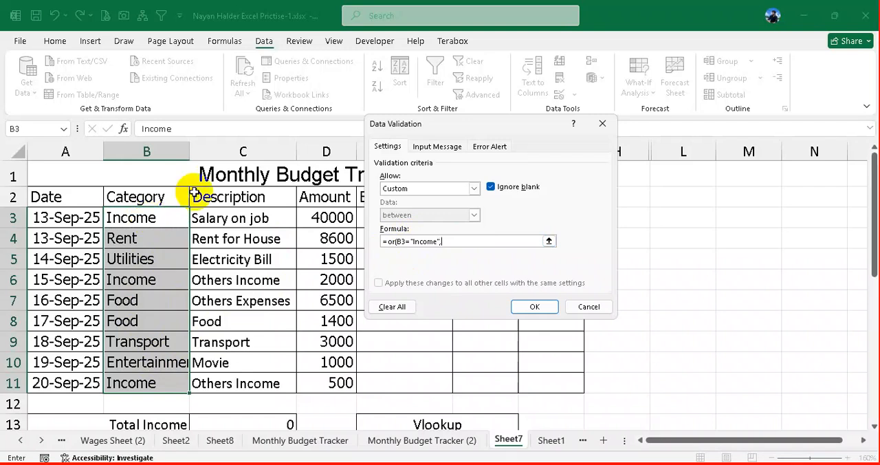
click(149, 218)
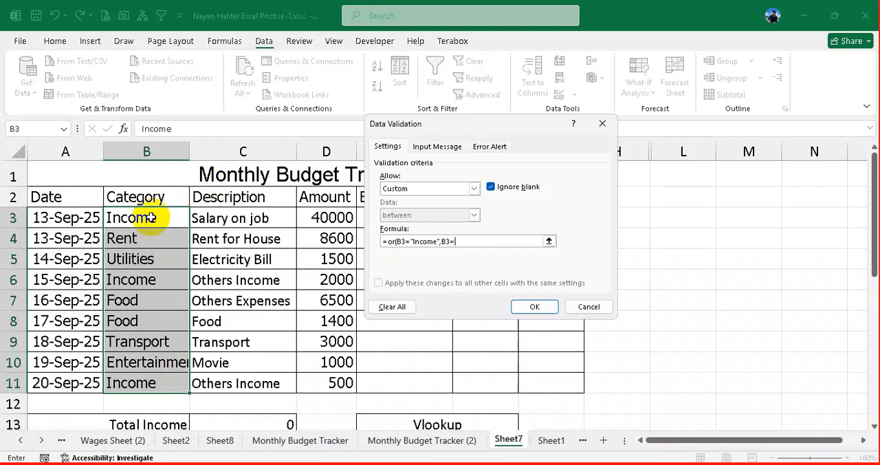
text("Rent",)
- Extend the validation formula with the conditions B3="Utilities", B3="Food" and B3="Transport"
click(151, 217)
text(="Utilities",B3=)
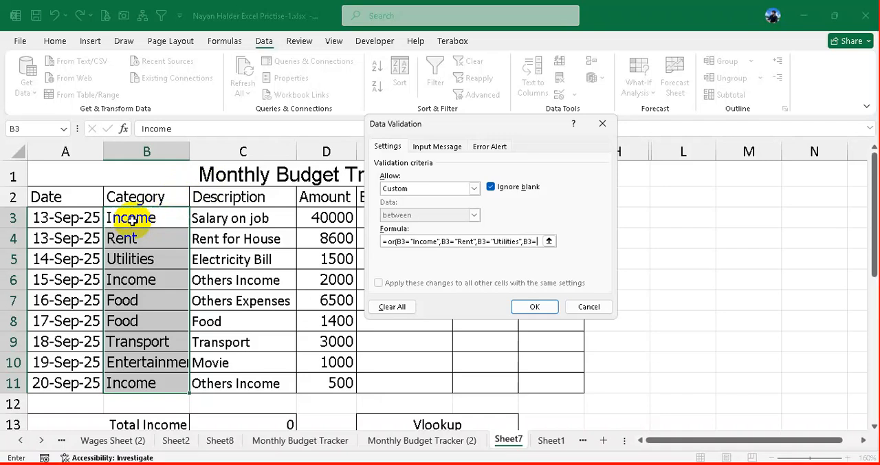
text("Food",B3)
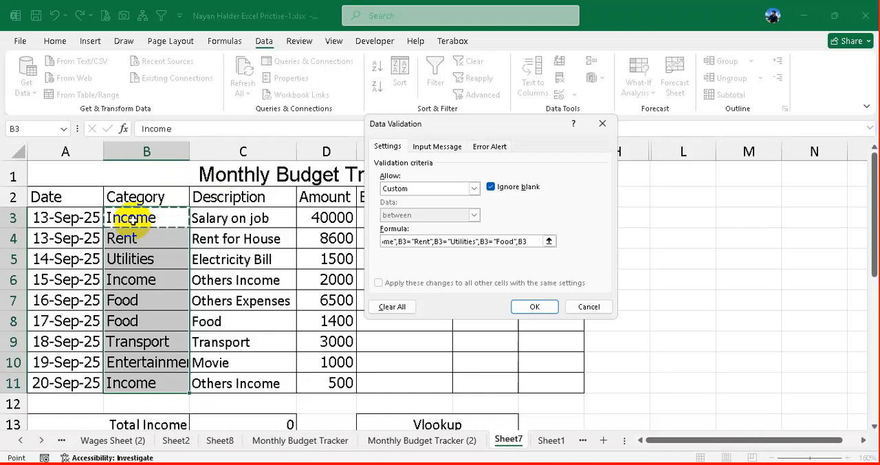
text(="Tra)
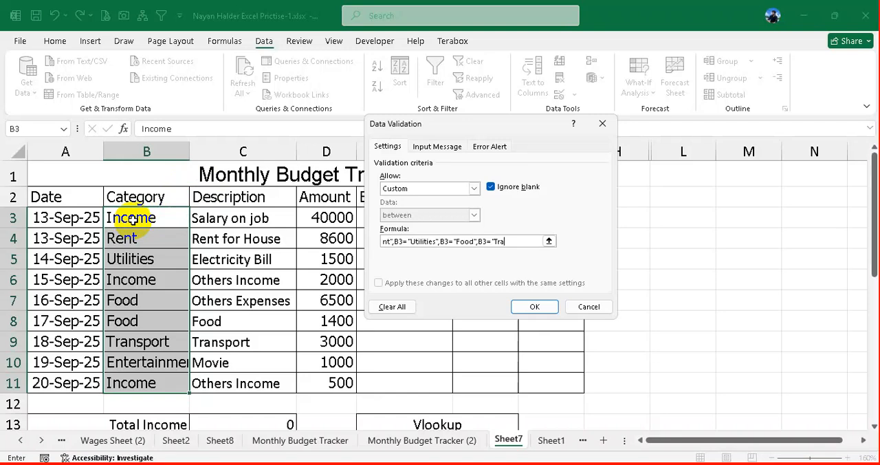
text(nsport",)
- Complete the validation formula with B3="Entertainment" and a closing parenthesis, and apply it to the Category cells
click(145, 216)
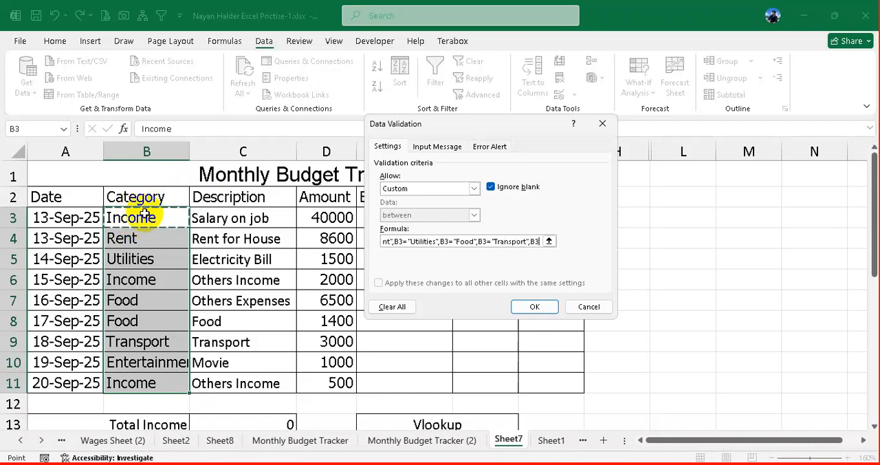
text(=")
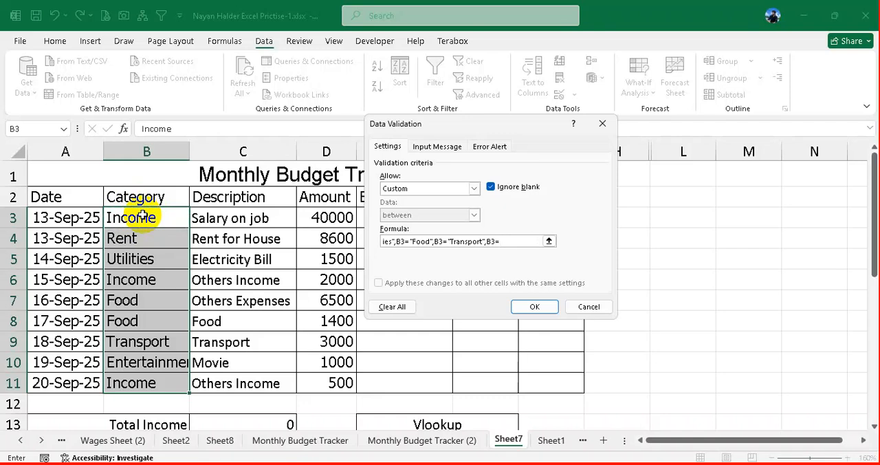
text(E)
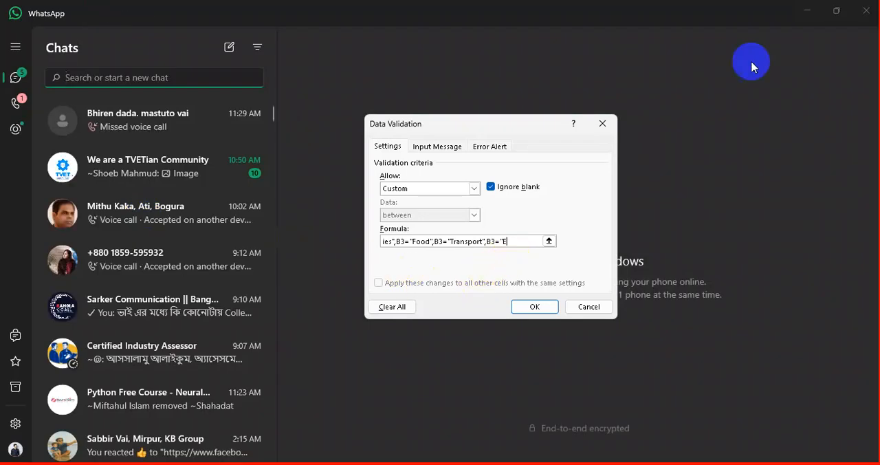
click(817, 11)
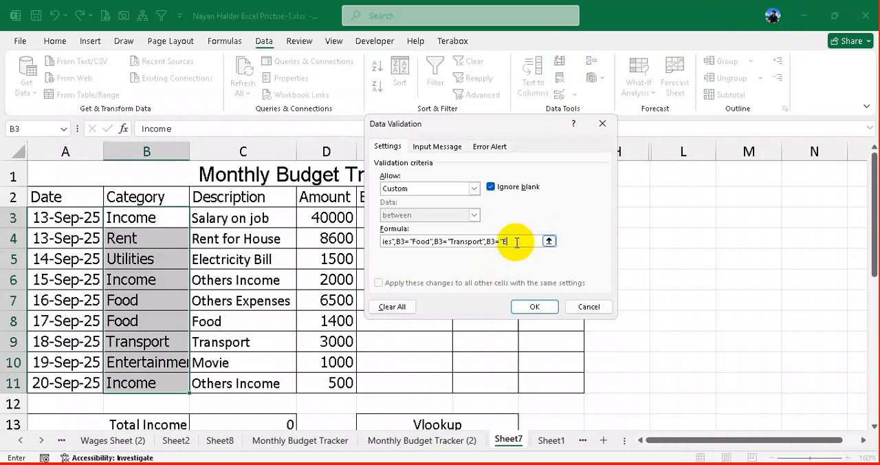
text(ertainme)
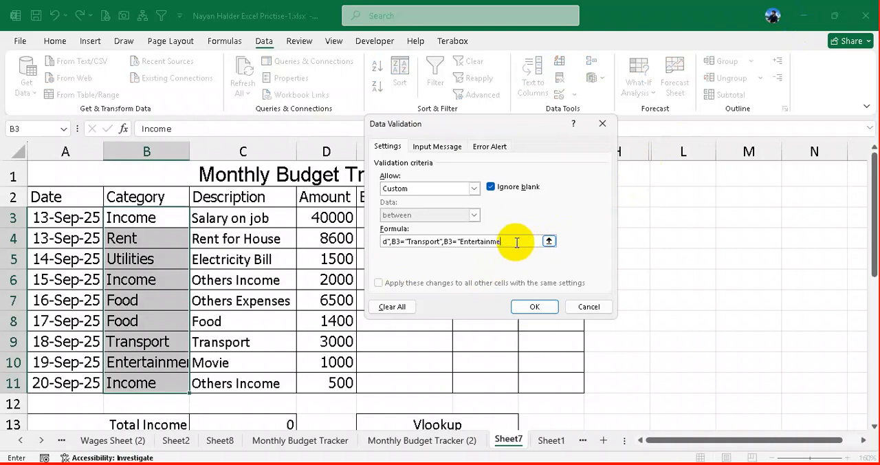
text(nt",)
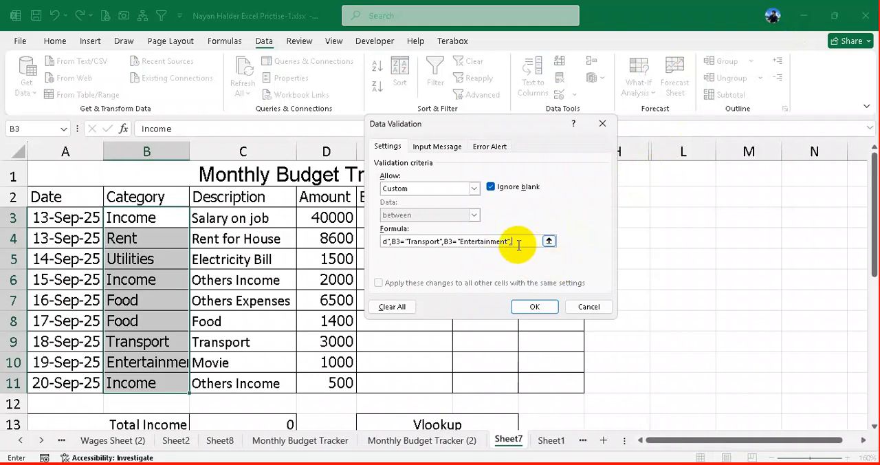
key(BackSpace)
text())
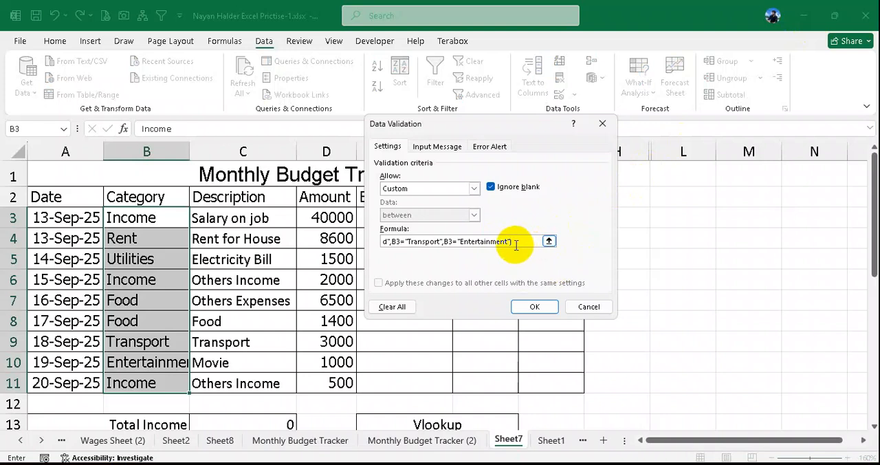
click(537, 307)
- Test the Category validation by trying to enter rysstfth and gdgff in cell B4, cancelling each entry
click(154, 240)
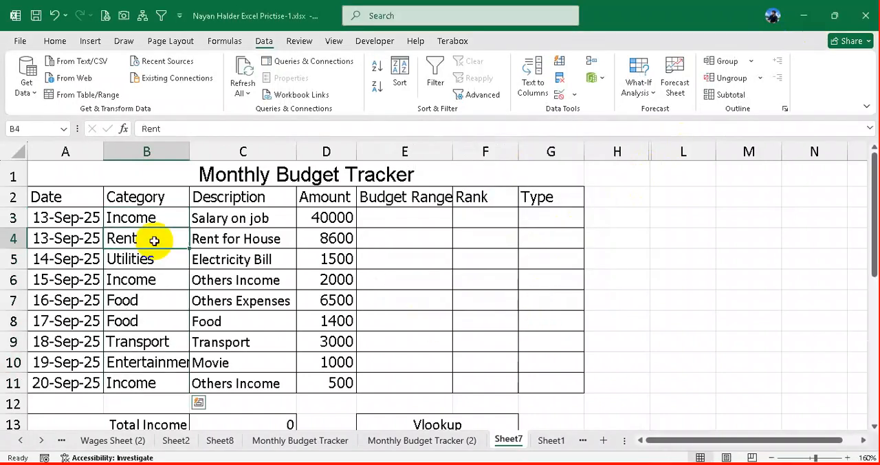
click(160, 279)
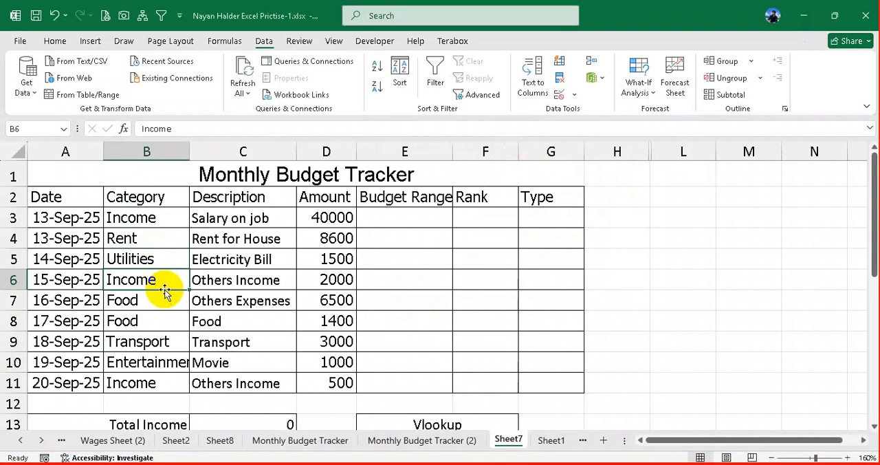
click(158, 242)
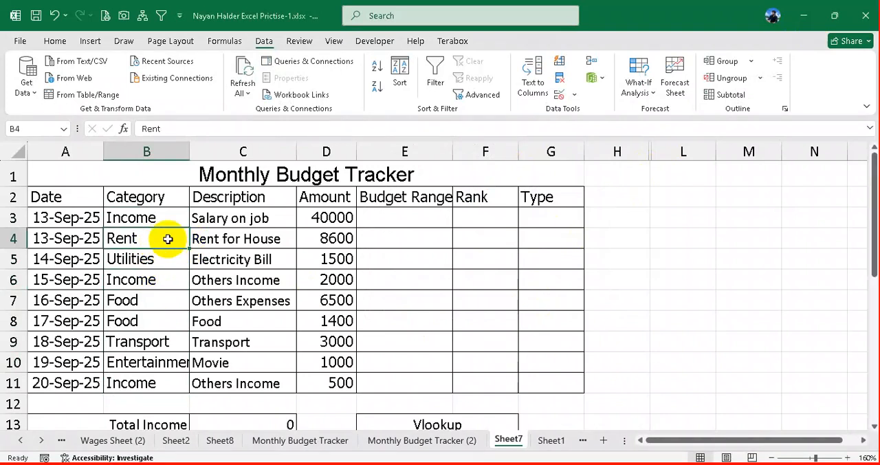
text(rysstfth)
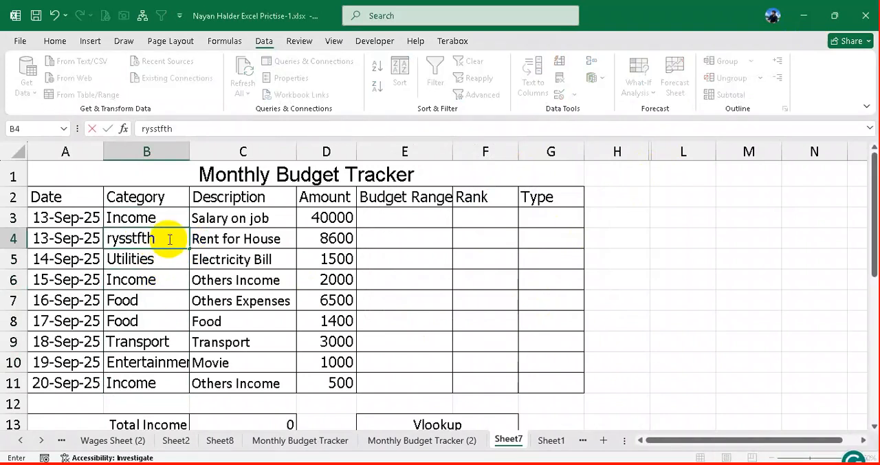
key(Return)
click(447, 275)
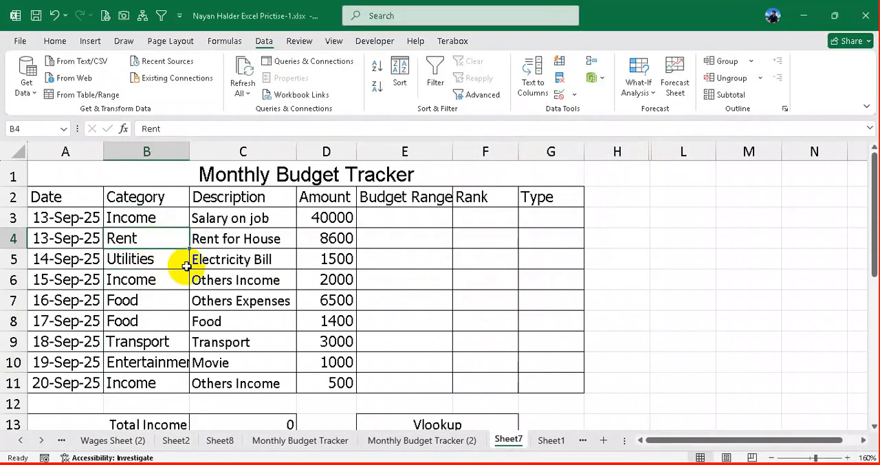
click(150, 256)
click(151, 242)
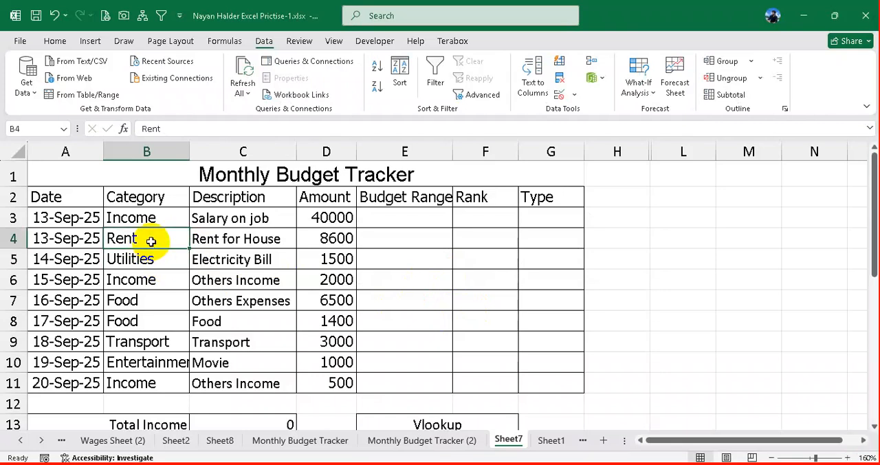
text(gdgff)
click(154, 262)
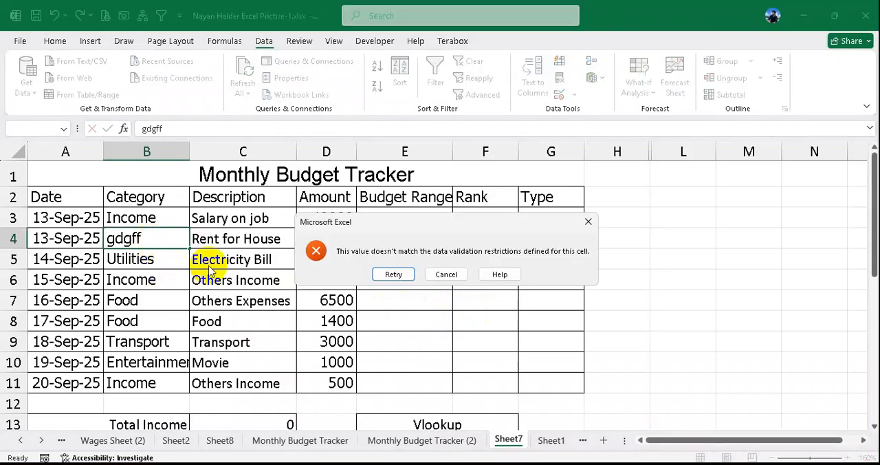
click(443, 277)
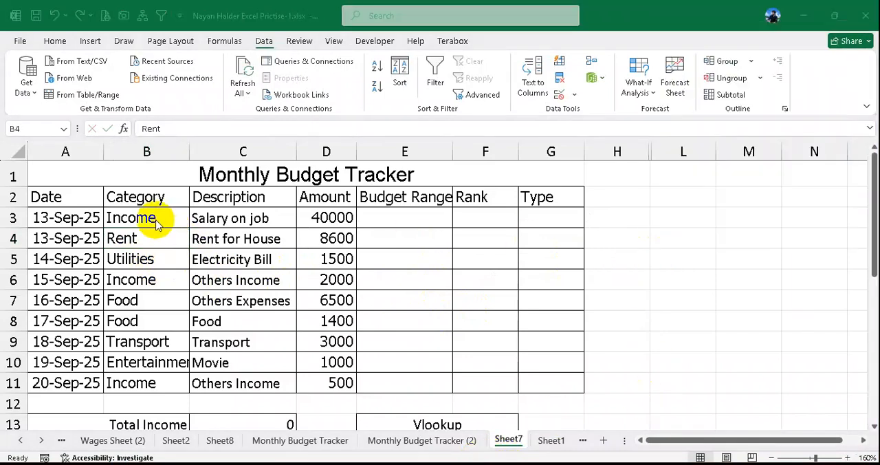
drag(145, 218, 161, 373)
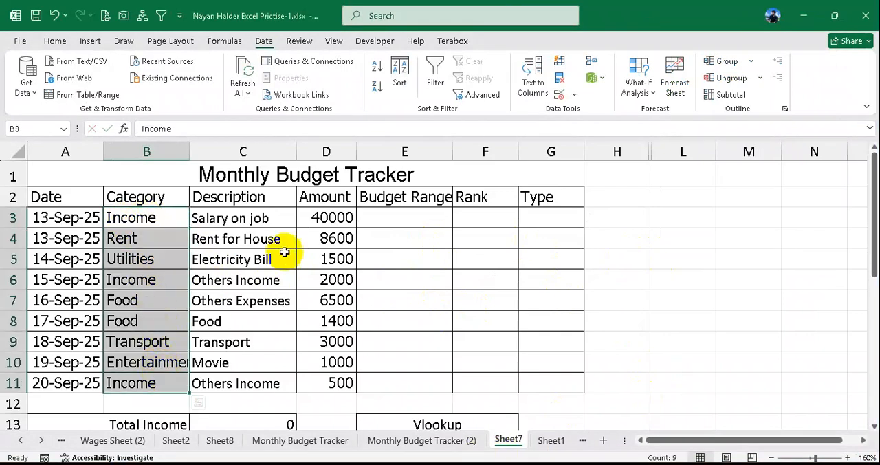
drag(262, 217, 266, 383)
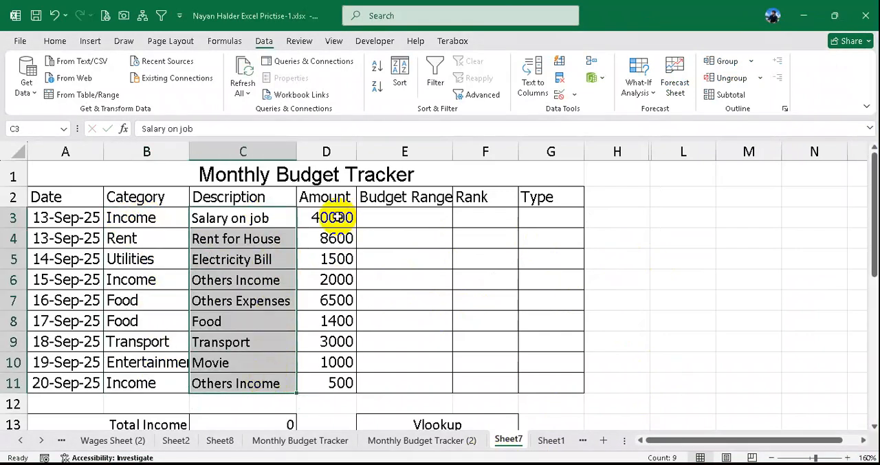
drag(333, 217, 321, 384)
drag(409, 217, 407, 377)
drag(486, 219, 485, 239)
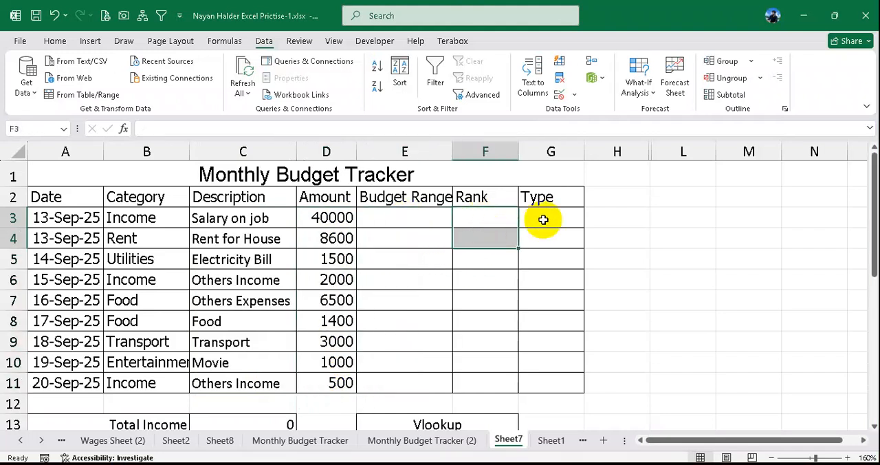
click(543, 219)
- Clear the Total Income, Total Expenses and Balance formulas from cells C13:C15
scroll(524, 237, down, 1)
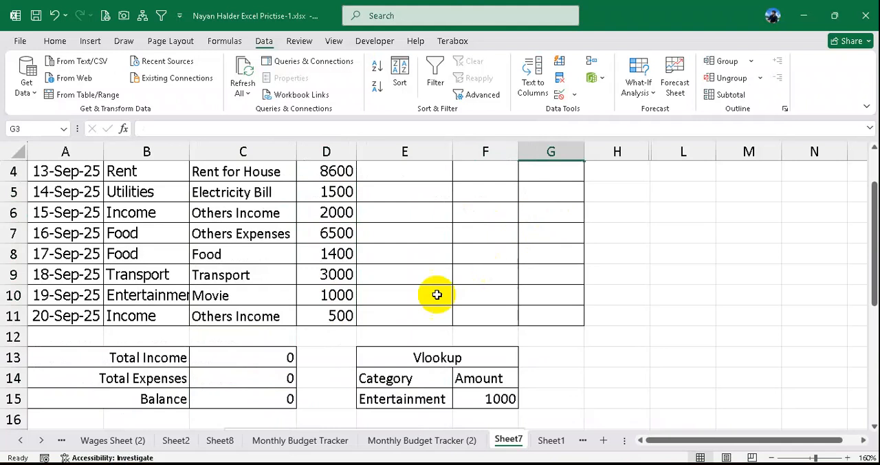
drag(289, 352, 278, 400)
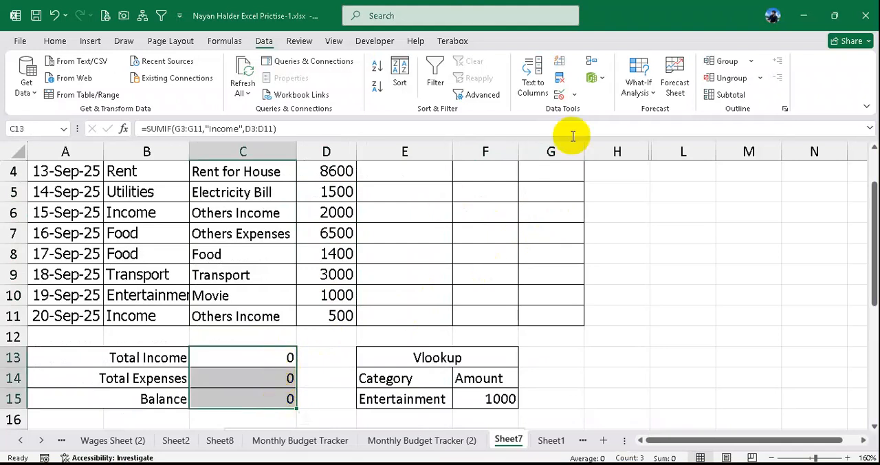
click(575, 95)
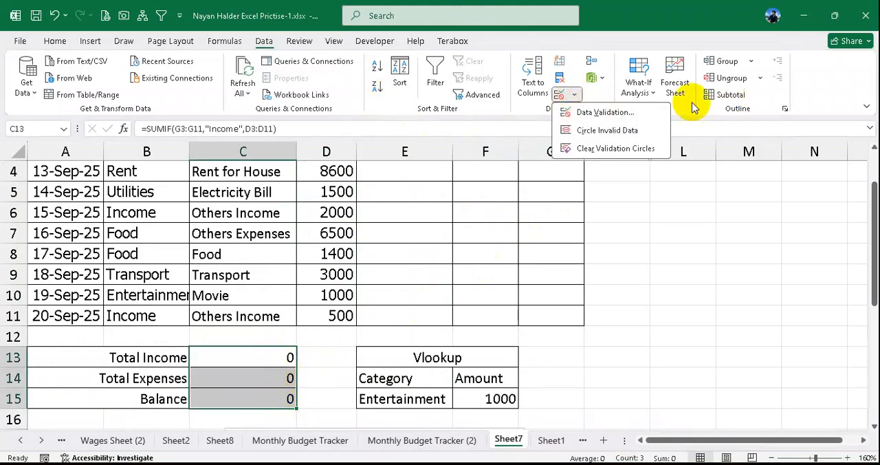
click(57, 42)
click(56, 42)
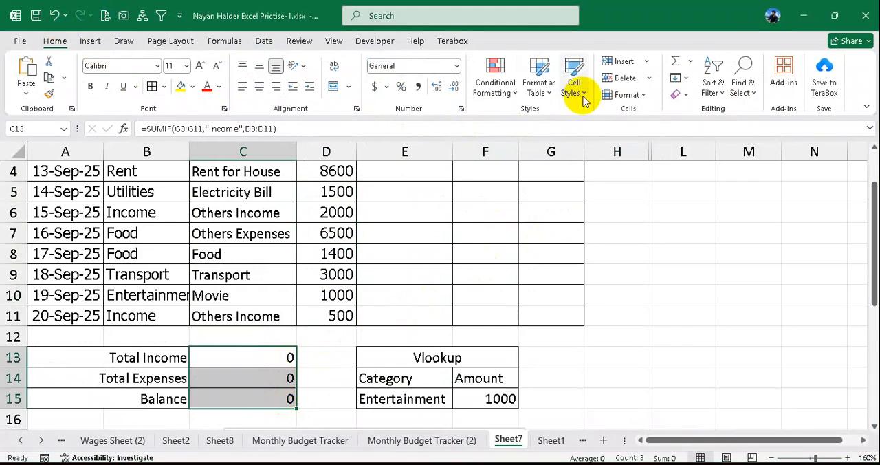
click(674, 95)
click(703, 112)
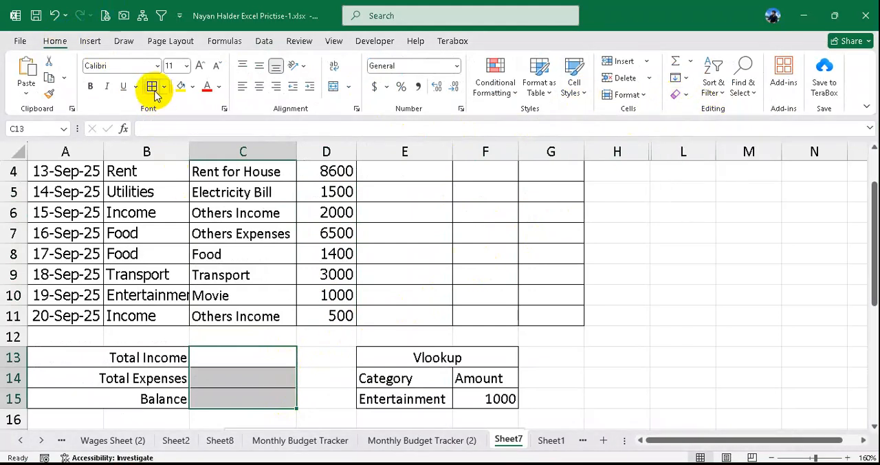
- Switch to the task PDF in the browser and read the second instruction, about conditional formatting for the Type column
click(338, 247)
scroll(507, 246, up, 1)
click(542, 216)
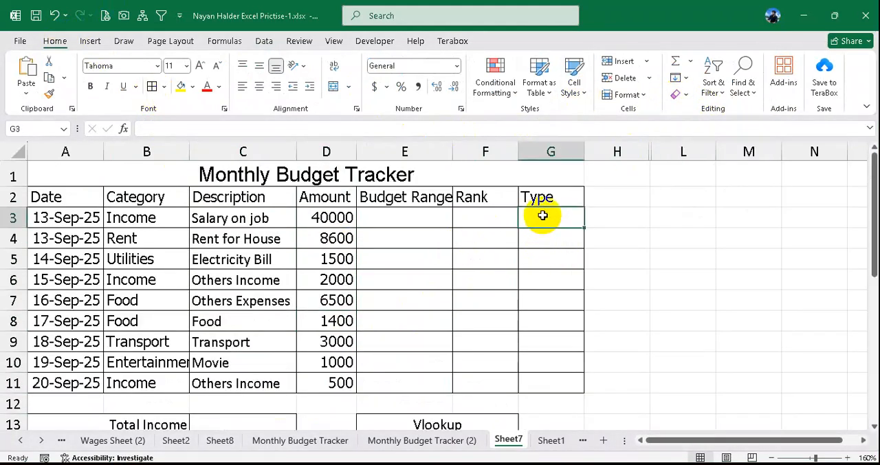
click(323, 464)
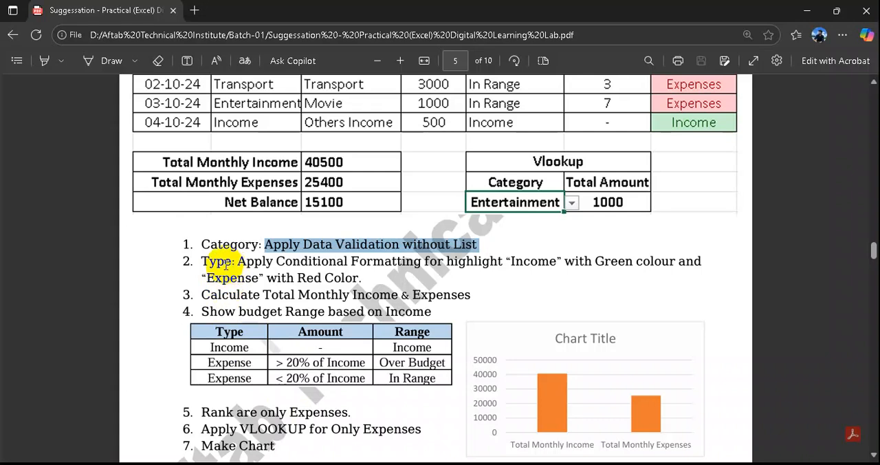
drag(226, 264, 700, 262)
drag(238, 262, 543, 268)
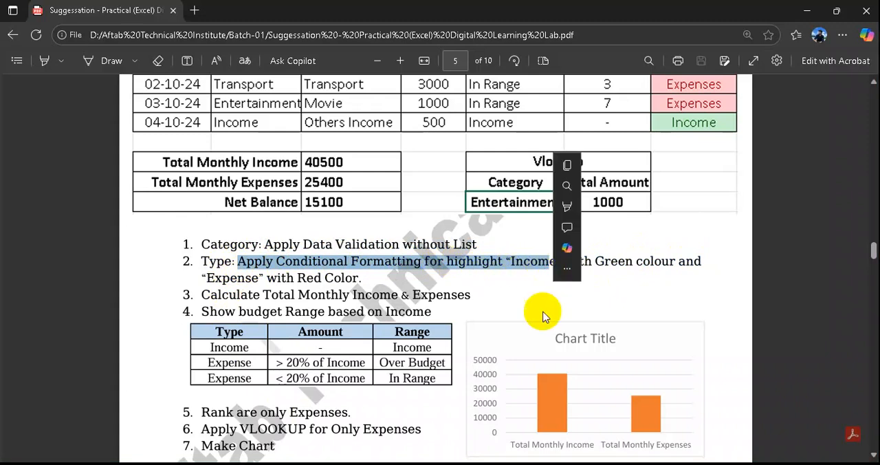
click(494, 464)
- Enter =IF(B3="Income","Income","Expenses") in the first Type cell, G3, and fill it down to G11
click(555, 235)
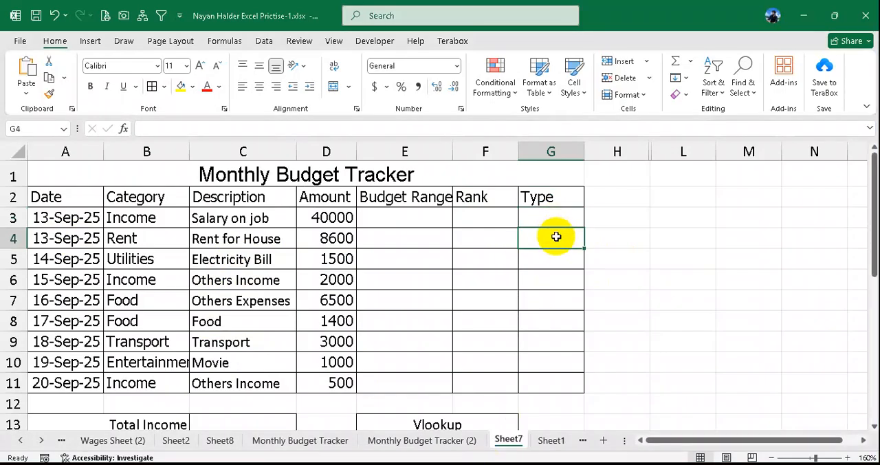
click(556, 218)
text(=if()
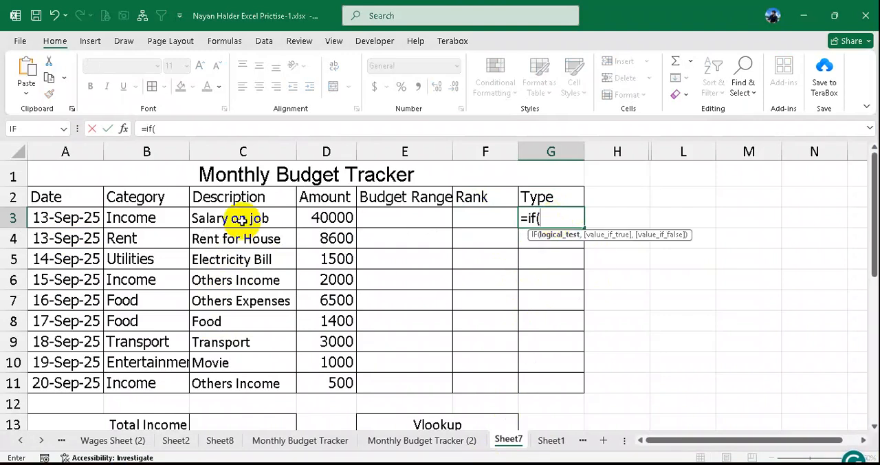
click(150, 218)
text(="I)
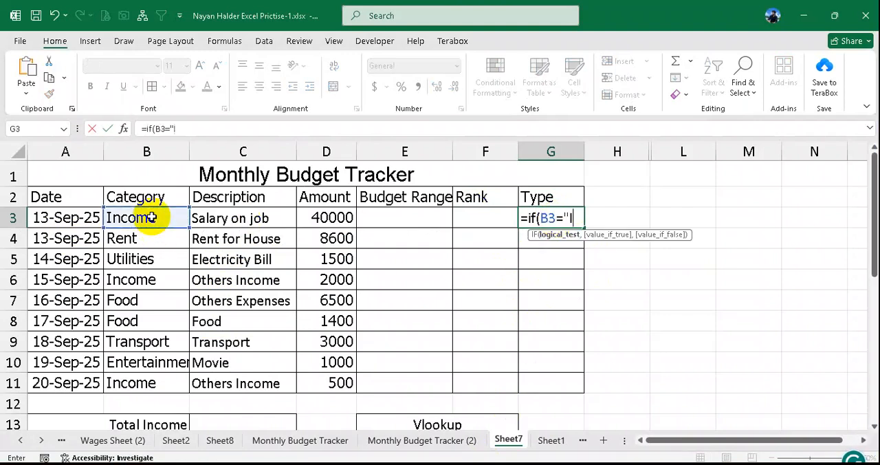
text(ncome",)
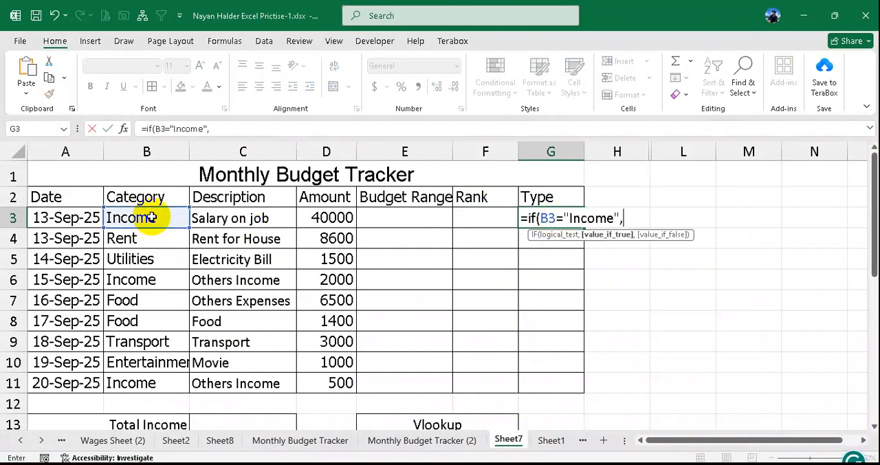
text("Income")
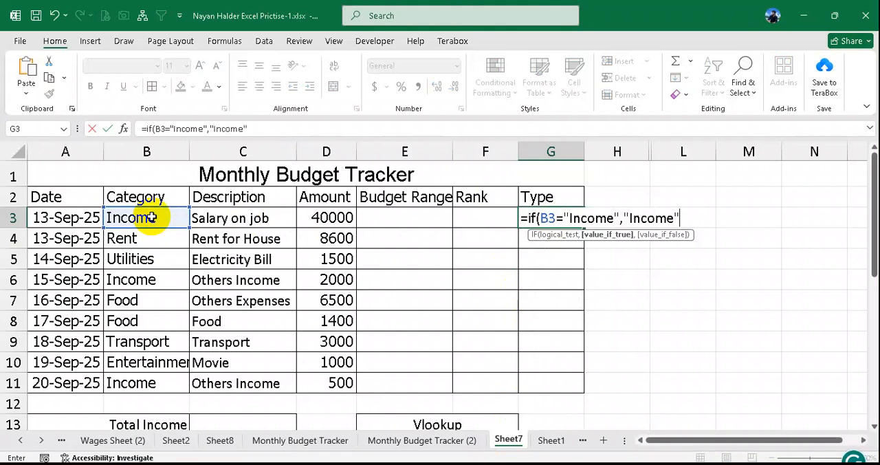
text(,"Exp)
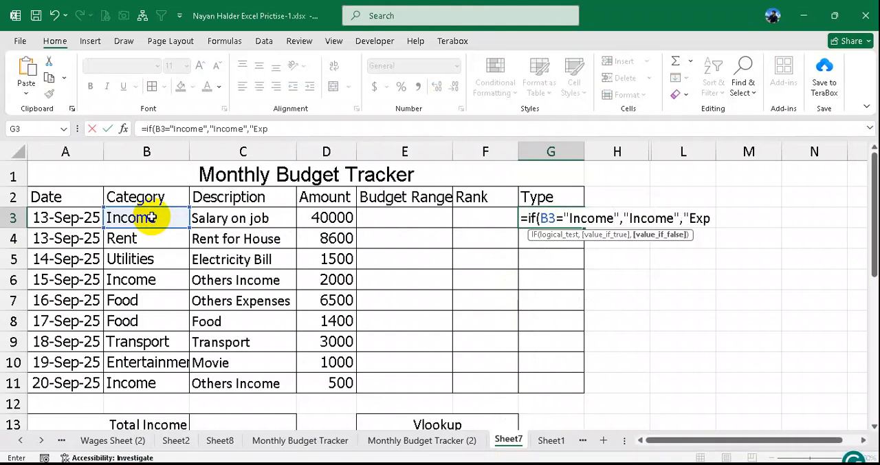
text(enses)
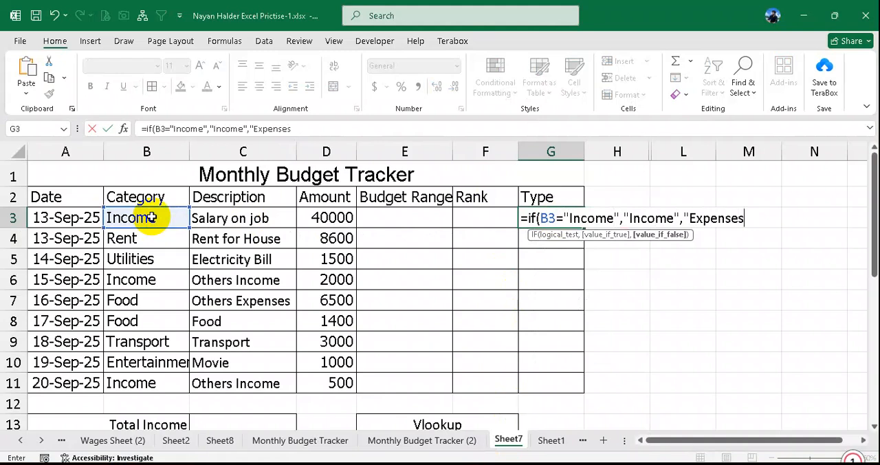
text("))
key(Return)
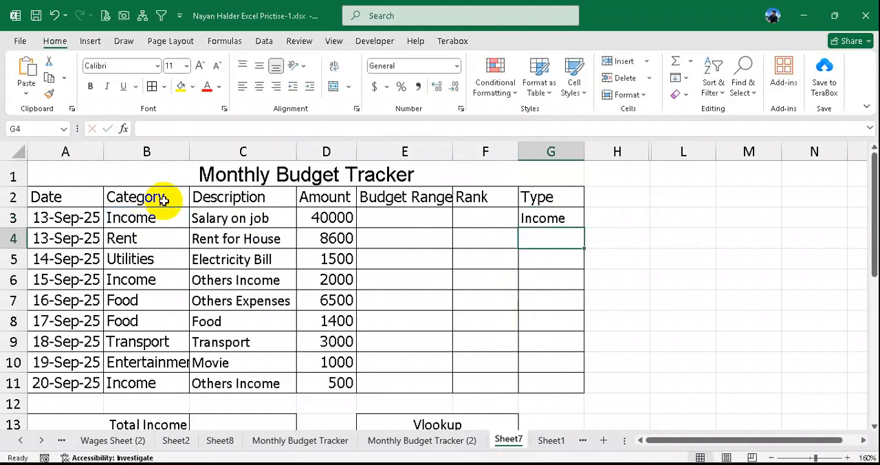
click(528, 219)
drag(583, 227, 570, 385)
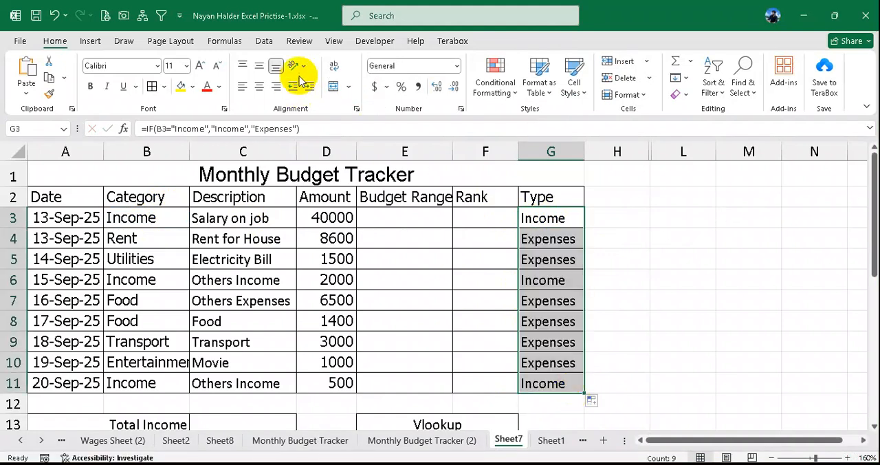
- Compare the Category entries in B3:B11 with the Type results in G3:G11, checking individual income and expense rows
drag(152, 215, 137, 379)
drag(562, 221, 557, 383)
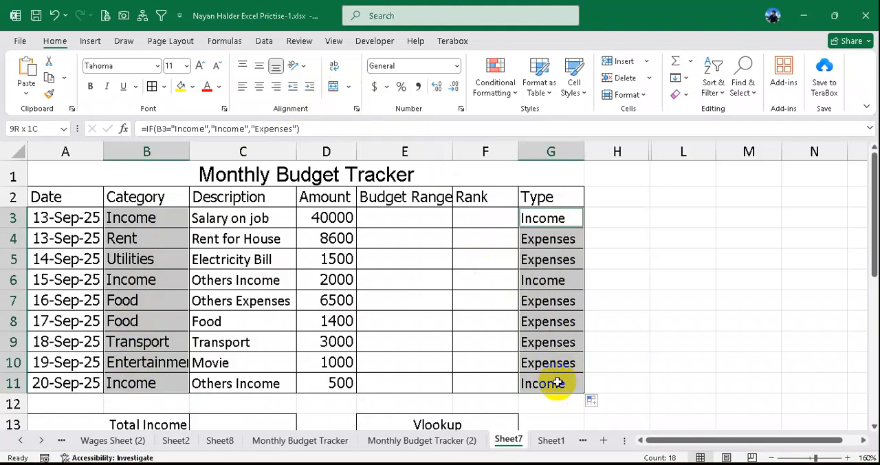
click(557, 219)
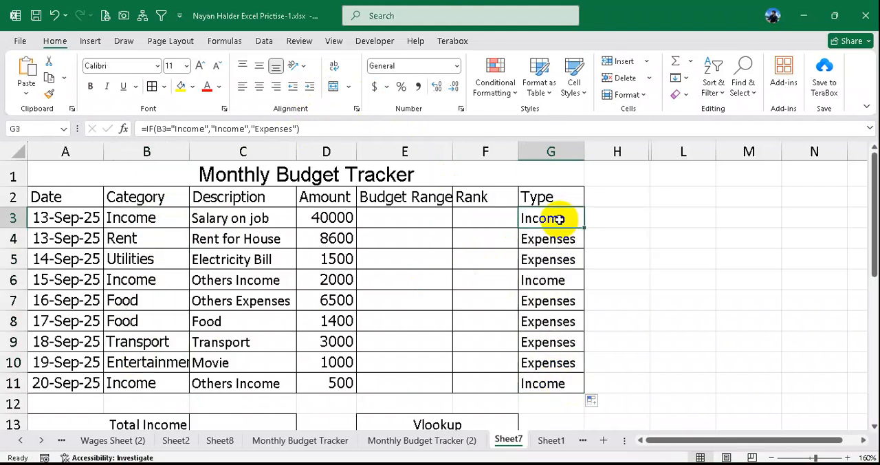
drag(560, 217, 550, 384)
drag(544, 218, 555, 383)
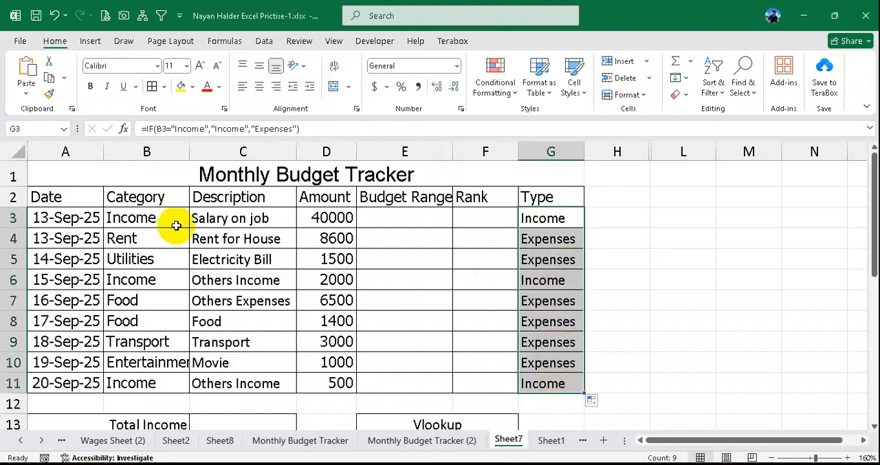
drag(157, 216, 159, 380)
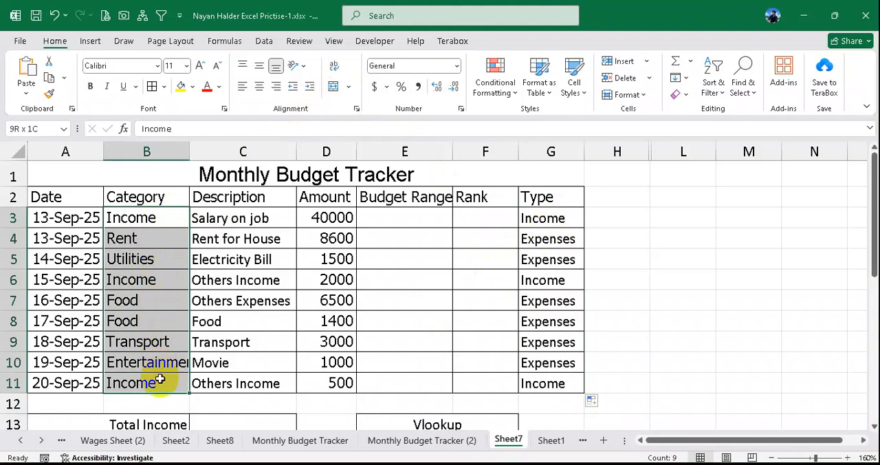
click(142, 239)
click(150, 260)
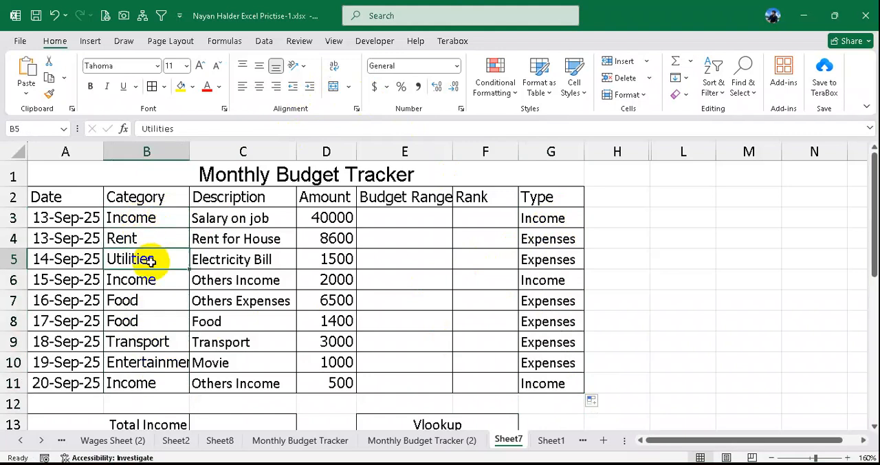
click(147, 300)
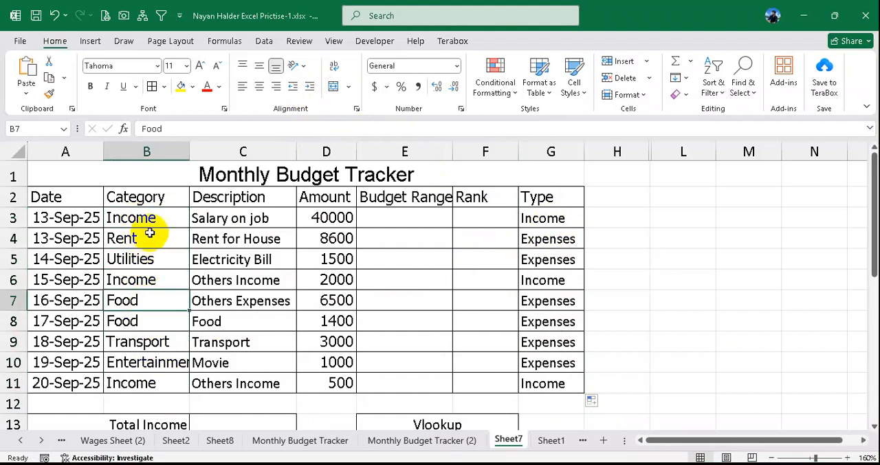
drag(545, 219, 544, 384)
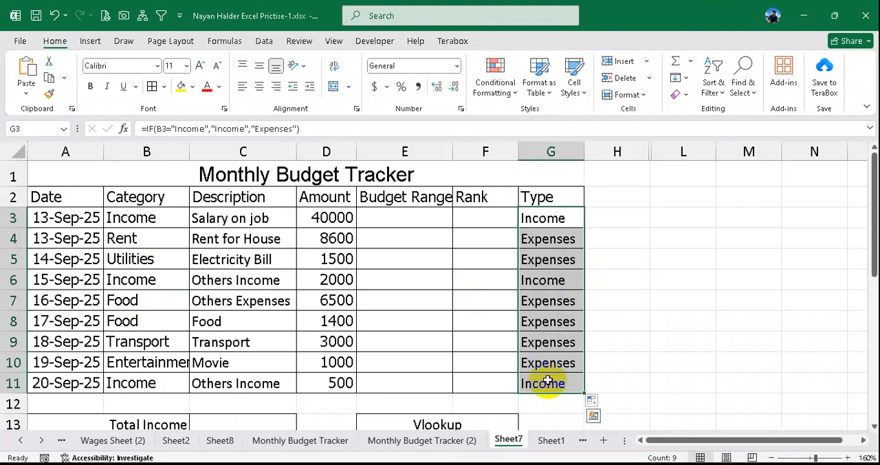
click(554, 220)
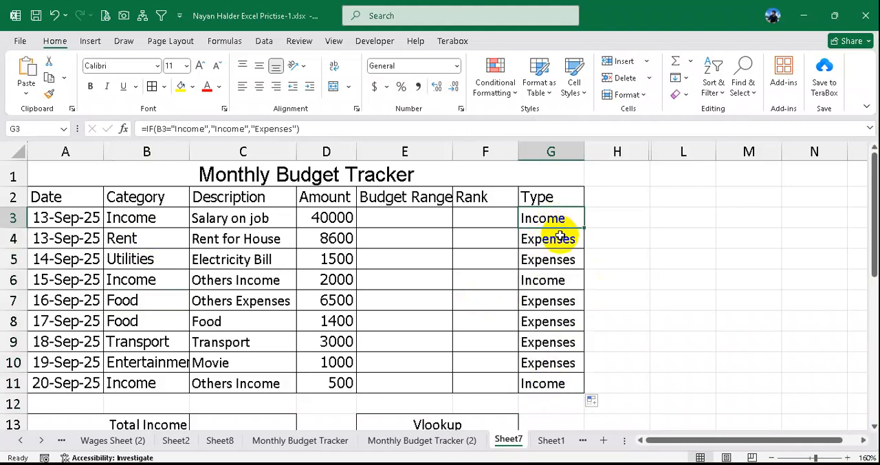
click(561, 237)
click(135, 237)
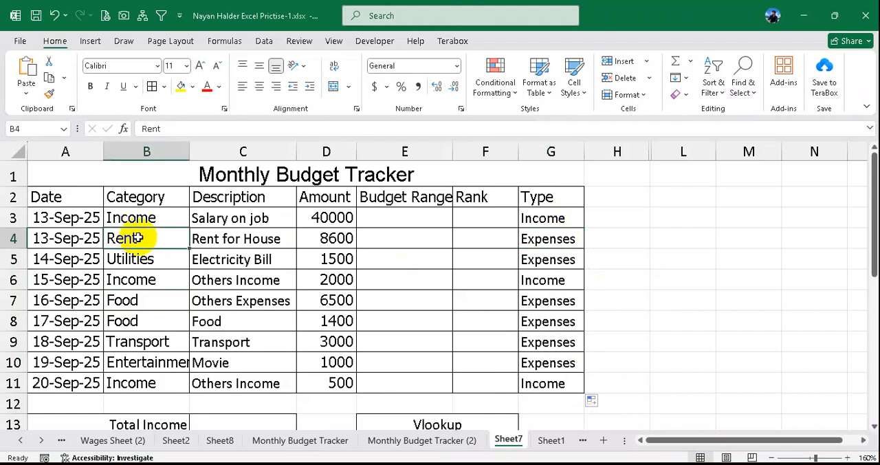
click(138, 260)
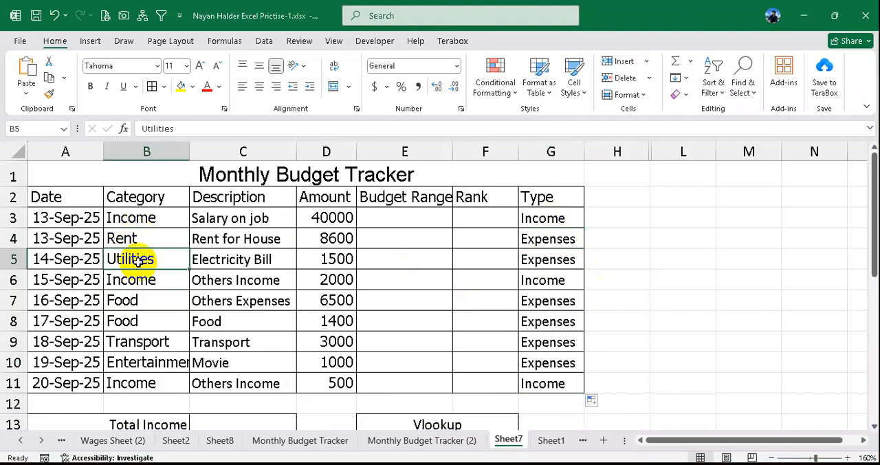
click(147, 321)
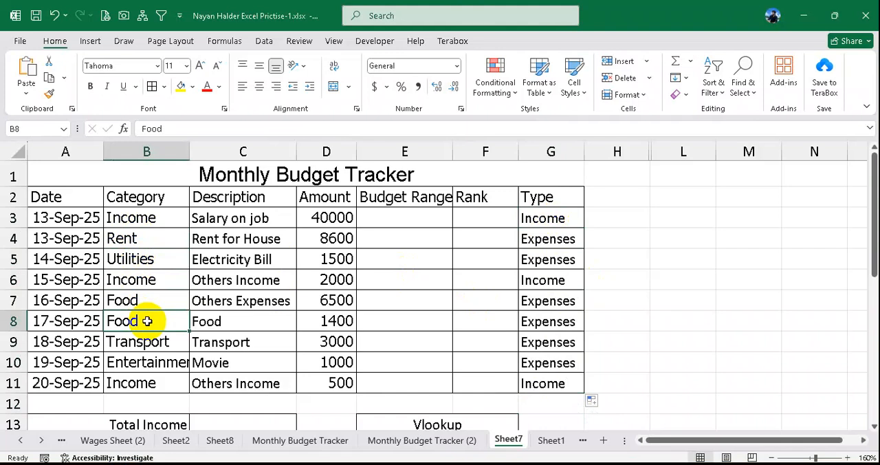
click(135, 218)
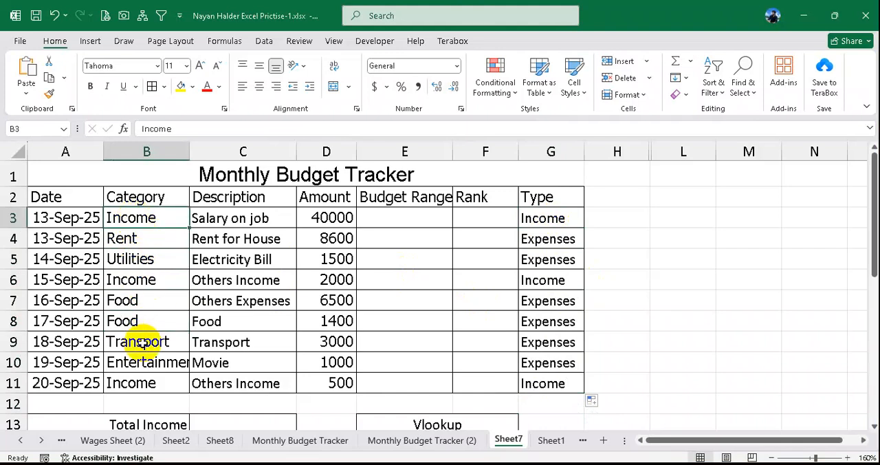
ctrl+click(147, 383)
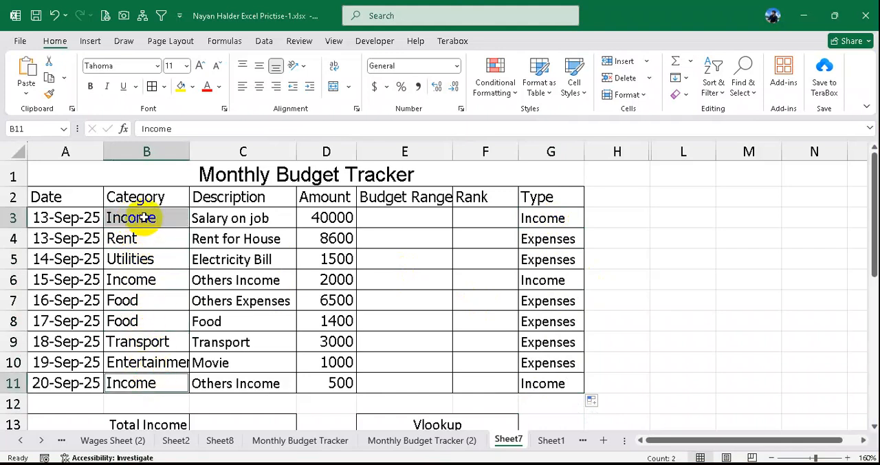
drag(145, 217, 146, 379)
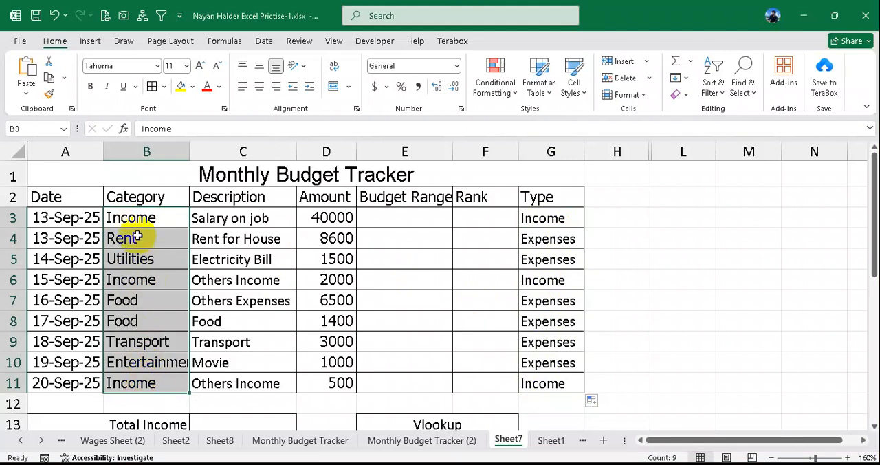
drag(143, 219, 129, 373)
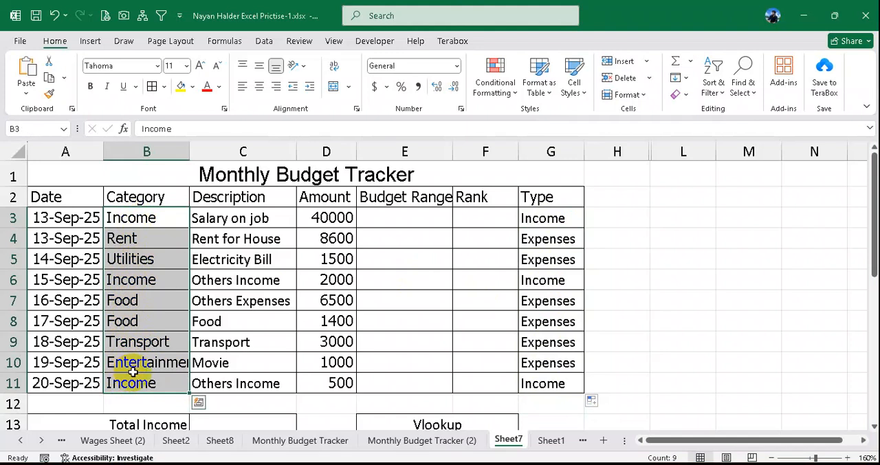
drag(555, 217, 556, 385)
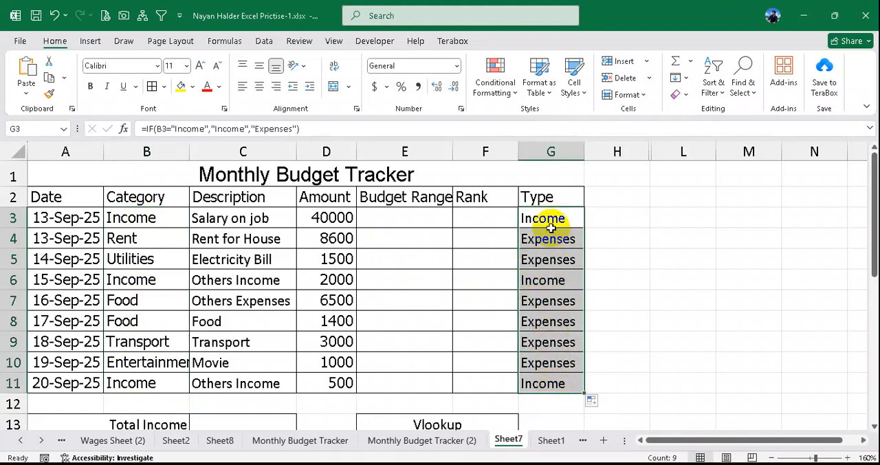
drag(139, 218, 142, 382)
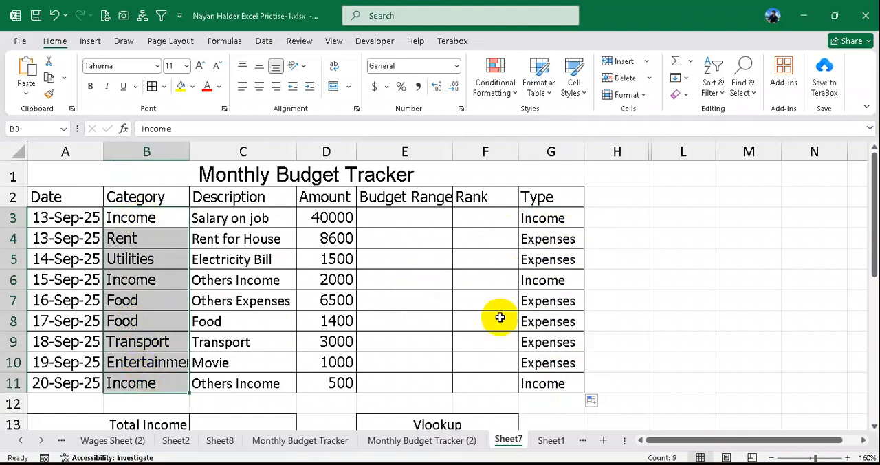
drag(546, 221, 541, 383)
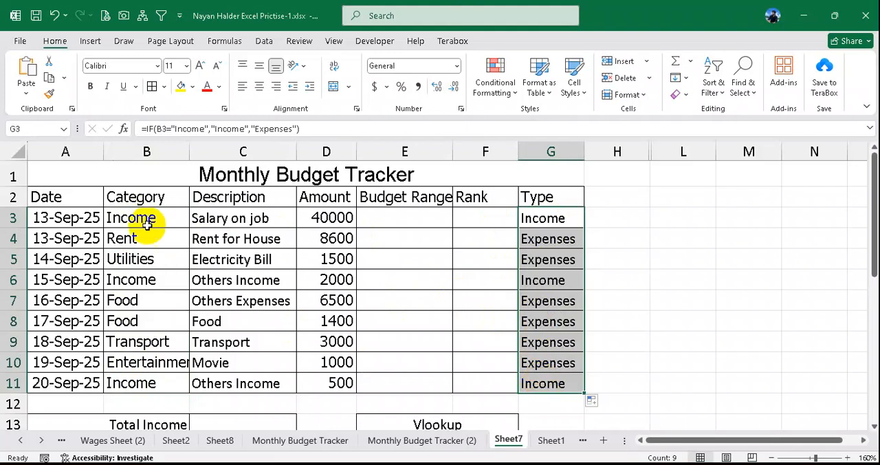
drag(147, 219, 147, 365)
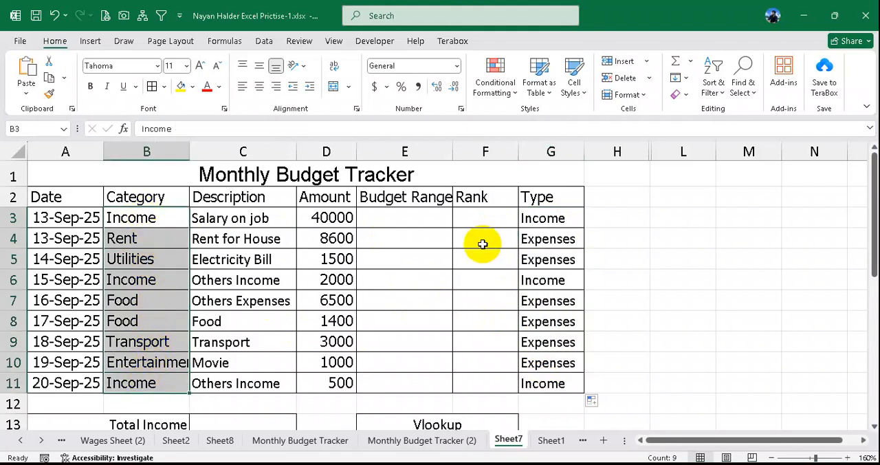
drag(550, 220, 539, 383)
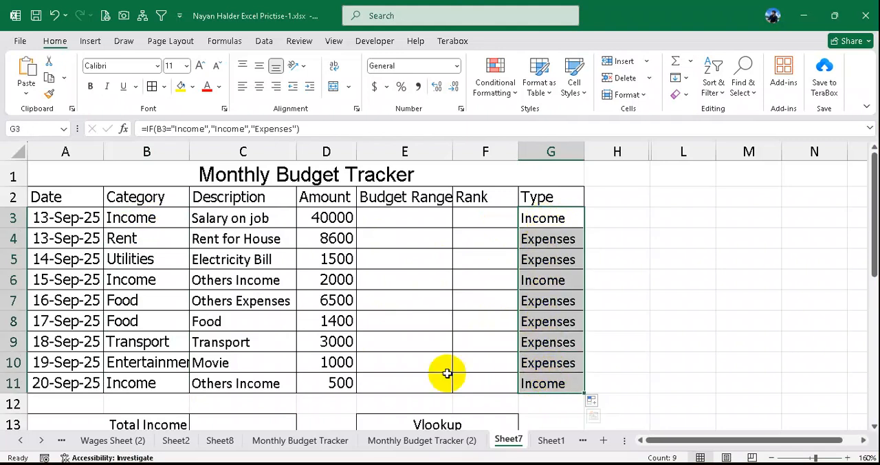
drag(181, 213, 139, 385)
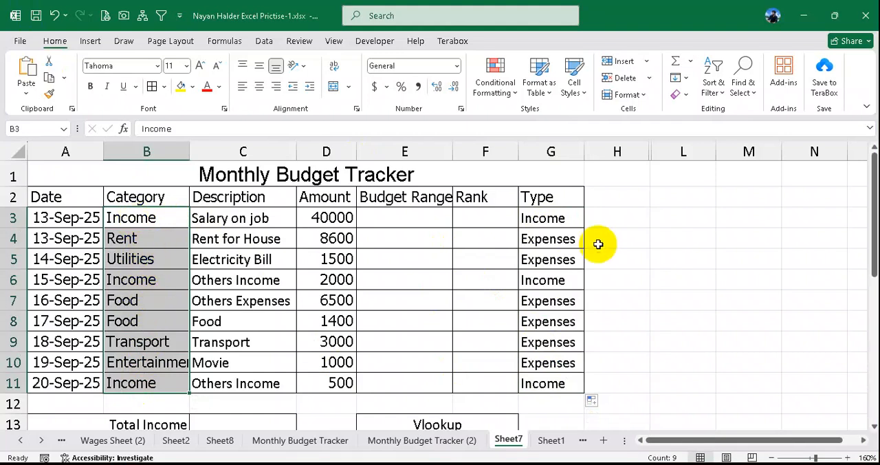
drag(558, 217, 557, 242)
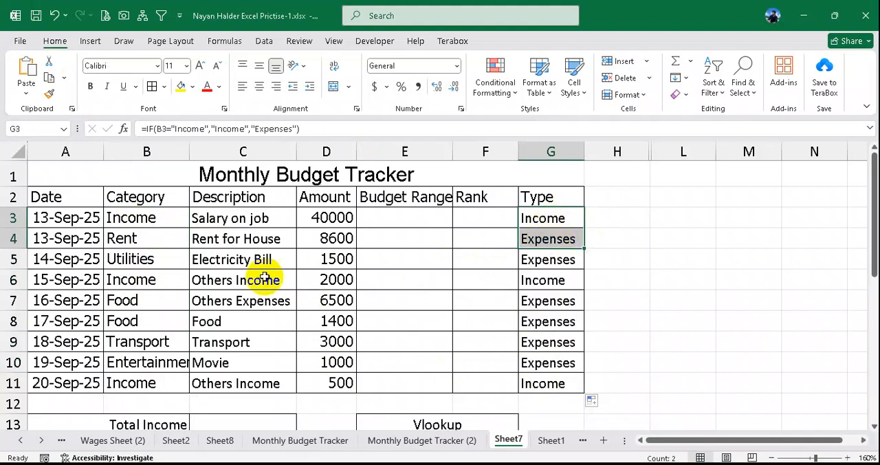
click(151, 240)
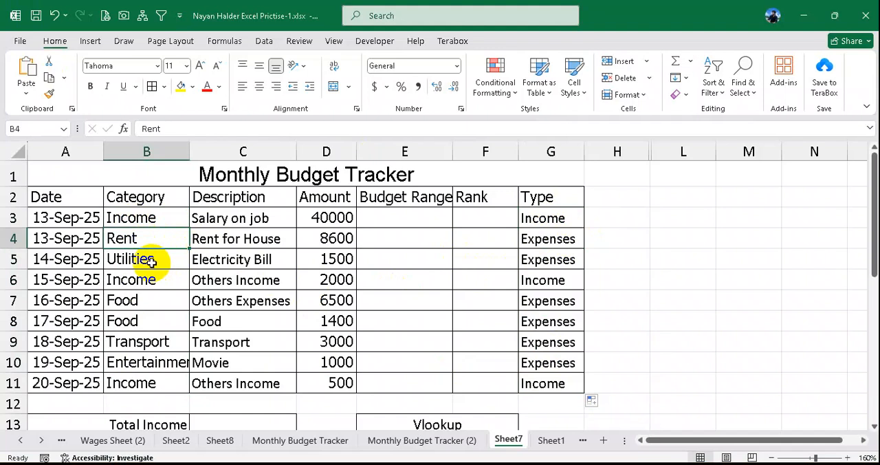
click(152, 260)
click(134, 301)
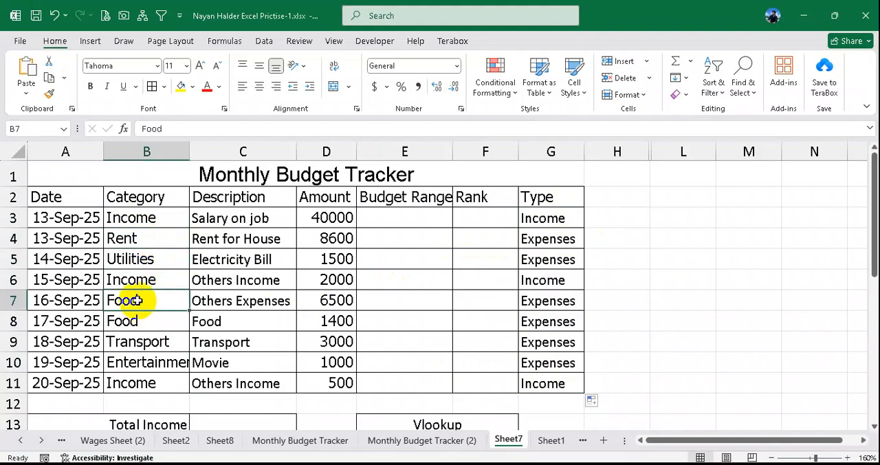
drag(545, 220, 534, 379)
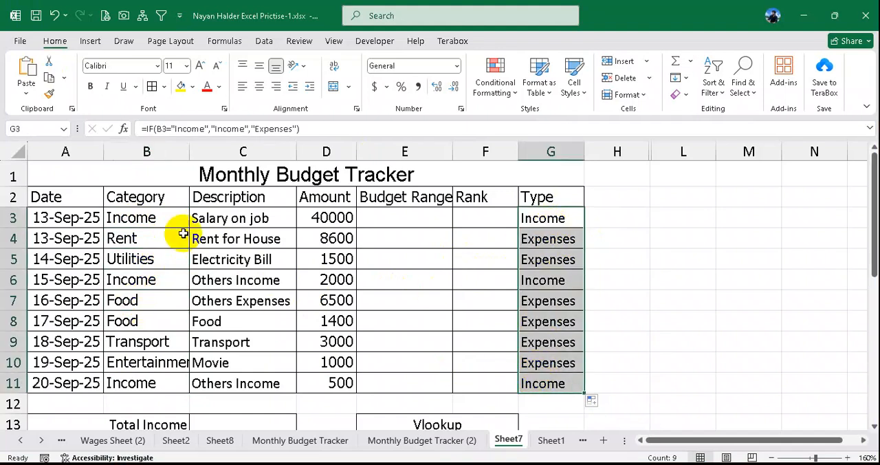
drag(165, 218, 161, 375)
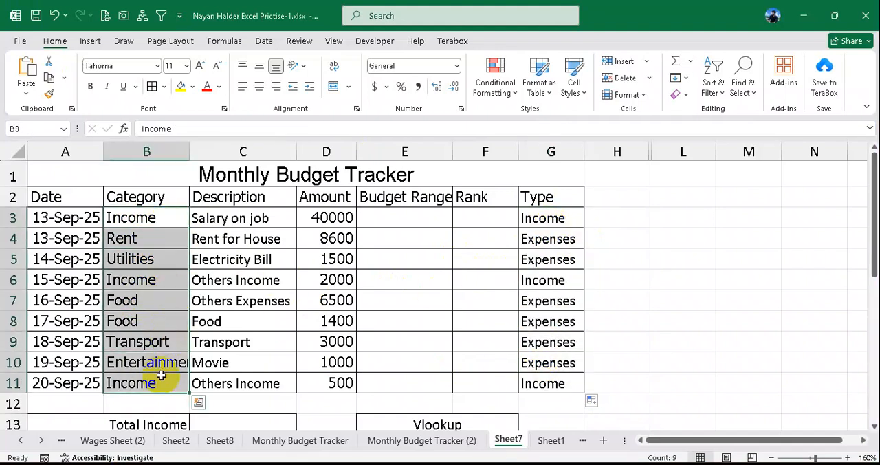
drag(568, 220, 560, 383)
scroll(514, 294, down, 1)
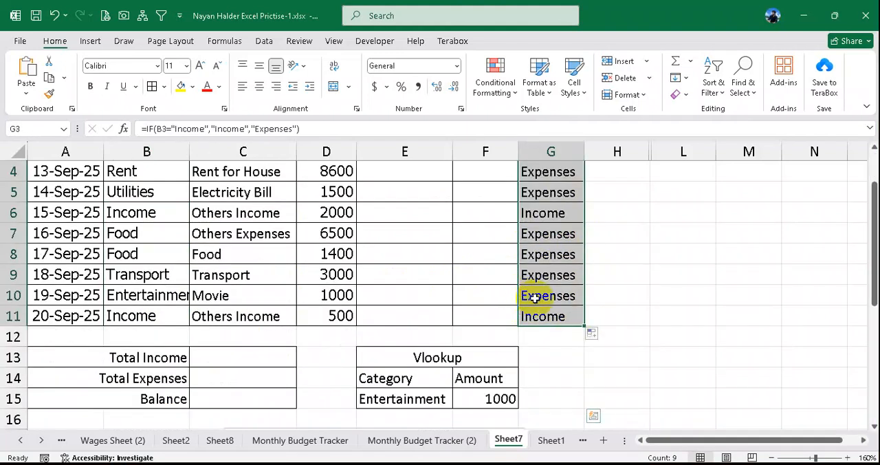
scroll(551, 297, up, 1)
scroll(550, 300, down, 1)
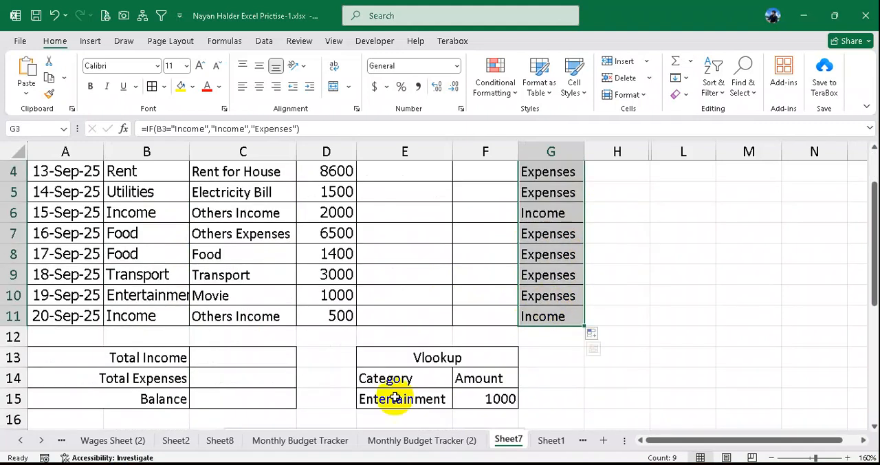
- Start a SUMIF formula in the Total Income cell C13, using the Type cells G3:G11 as its range
click(204, 357)
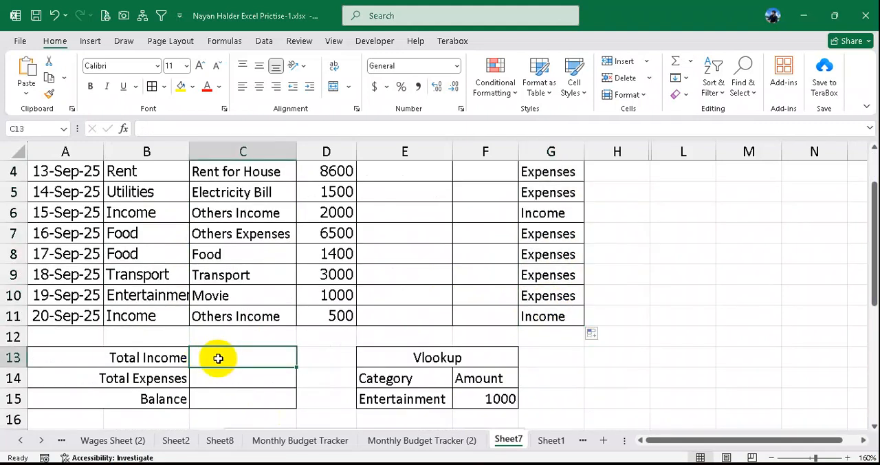
scroll(232, 359, up, 1)
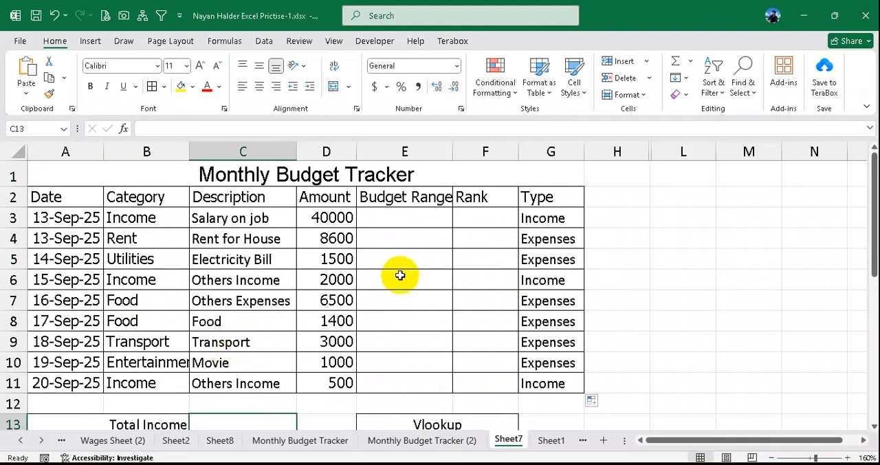
scroll(399, 275, down, 1)
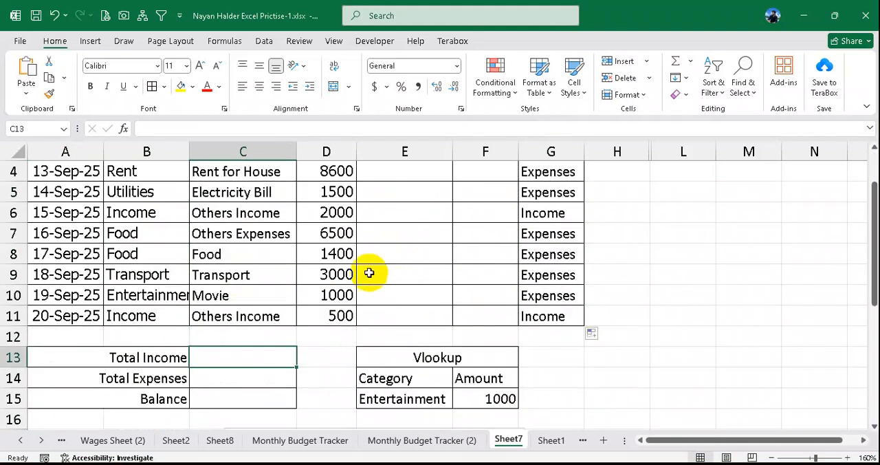
text(=sumif)
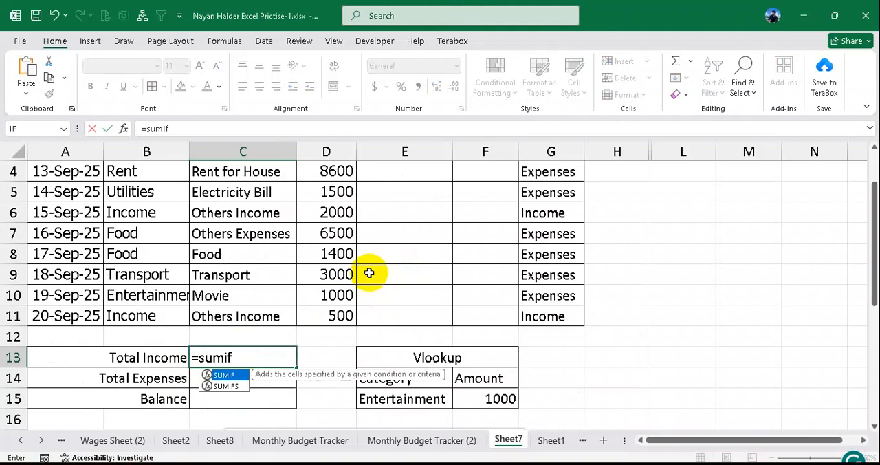
text(()
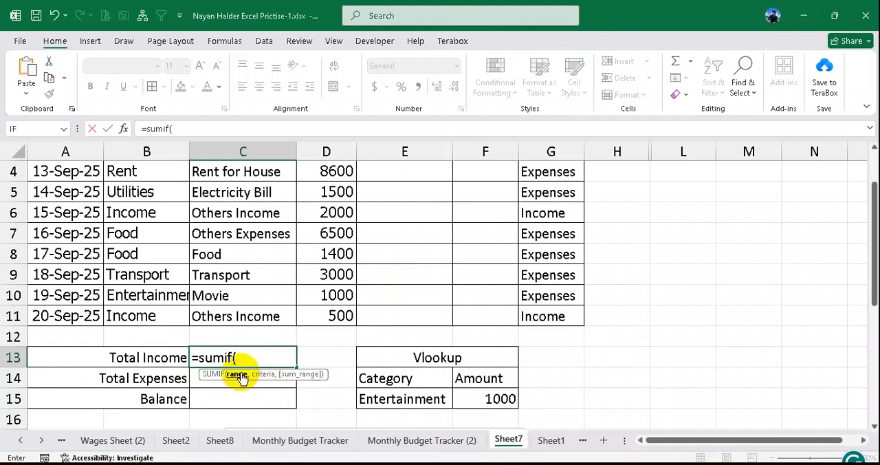
scroll(255, 350, up, 1)
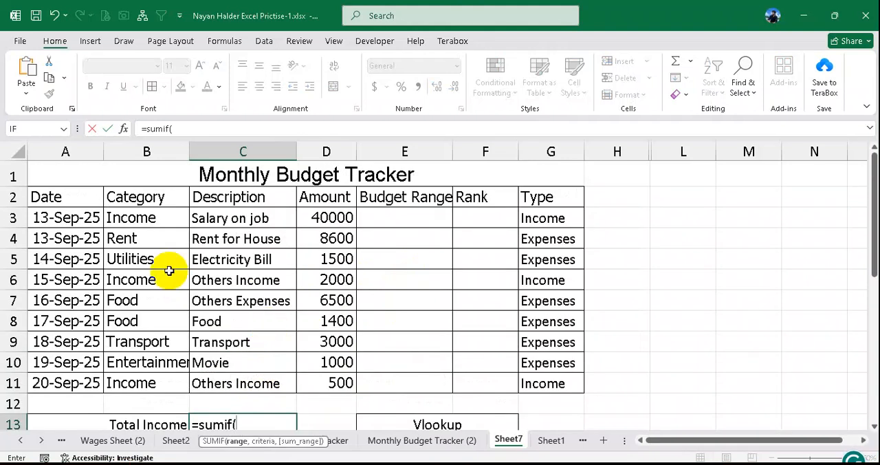
drag(145, 218, 150, 371)
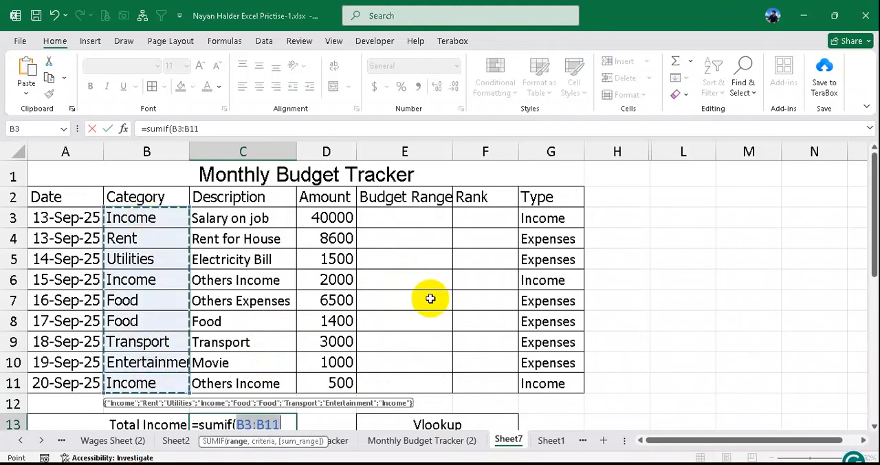
drag(534, 218, 539, 379)
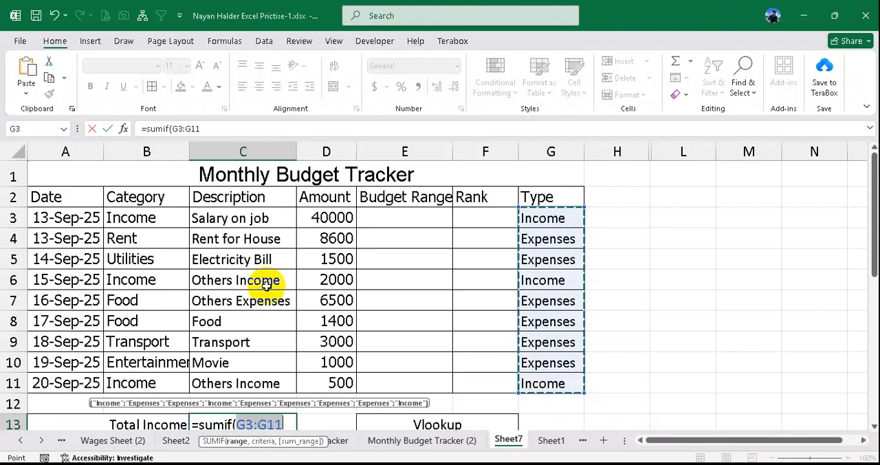
drag(167, 221, 148, 376)
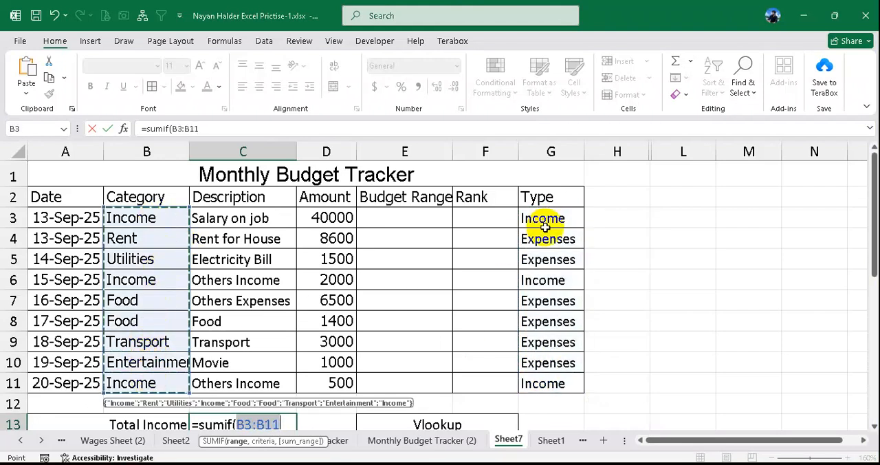
drag(550, 226, 544, 383)
scroll(561, 275, down, 1)
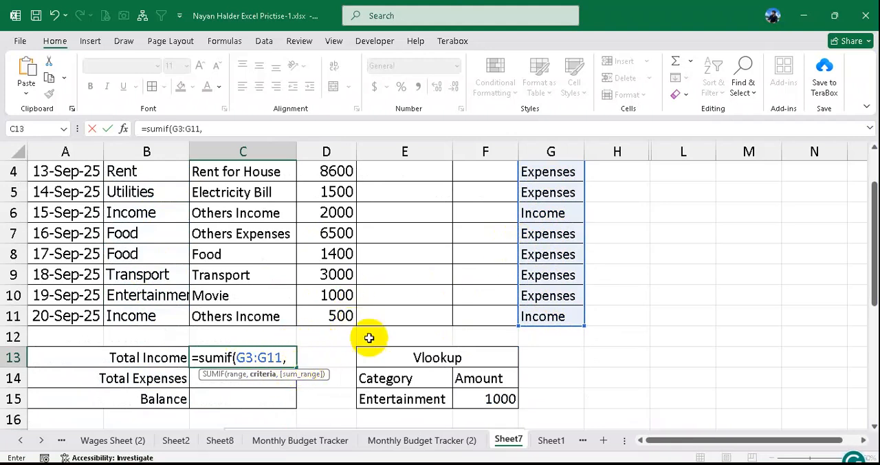
- Complete the Total Income SUMIF with the criterion "Income" and the amounts D3:D11 as the sum range
text(Income",)
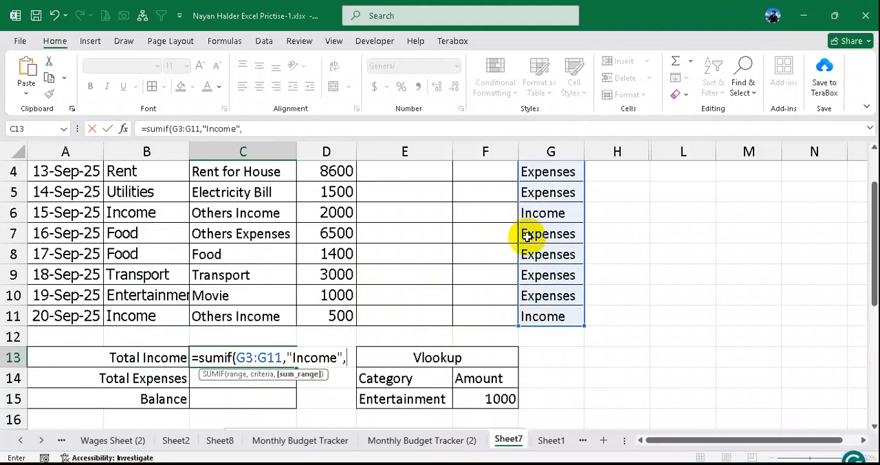
scroll(524, 234, up, 1)
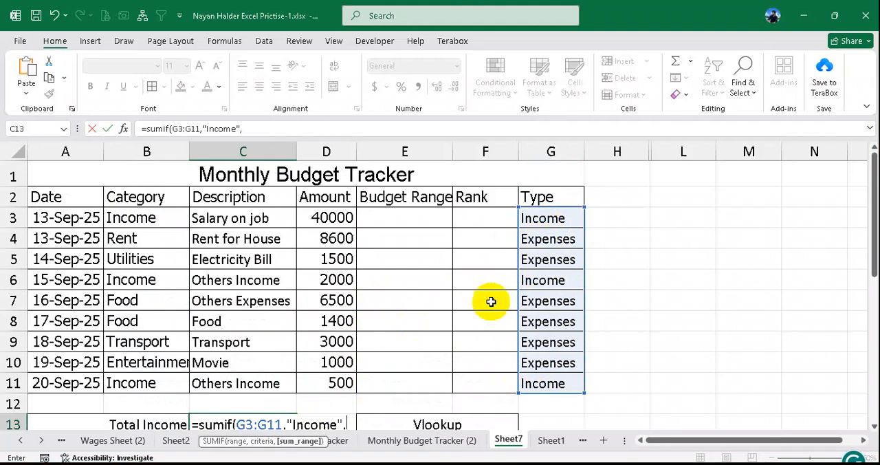
drag(337, 217, 339, 372)
key(Return)
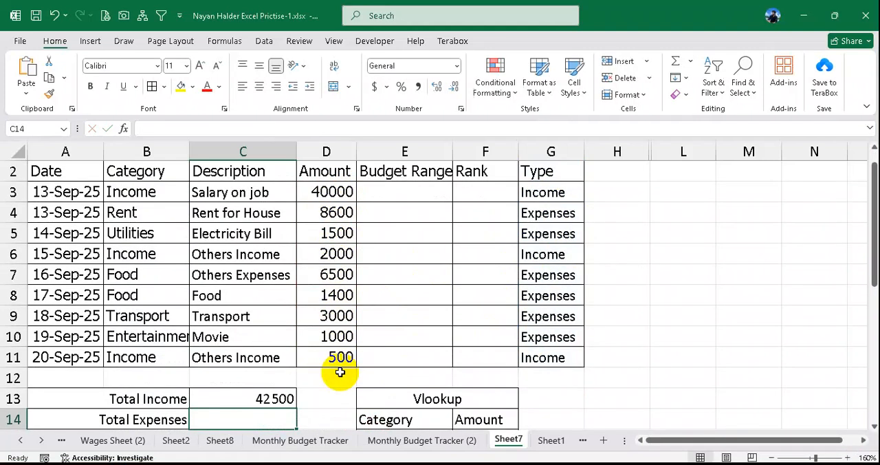
- Check the Total Income result and formula in C13 against the income amounts in D3, D6 and D11
click(265, 398)
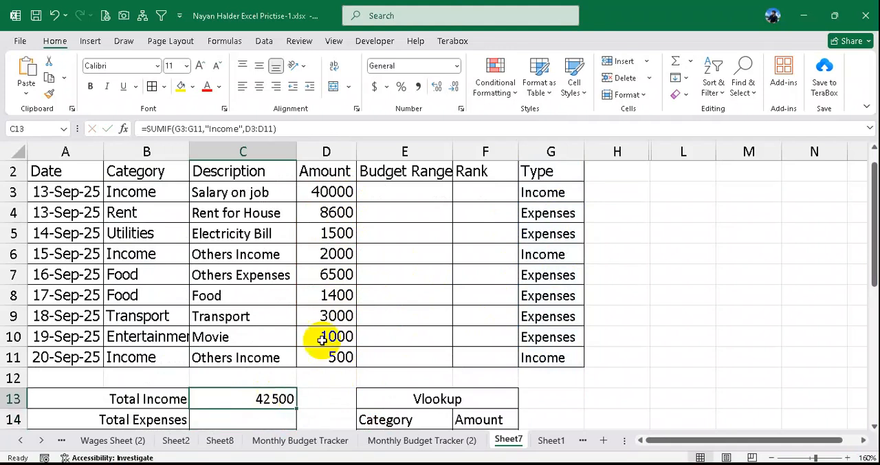
click(335, 193)
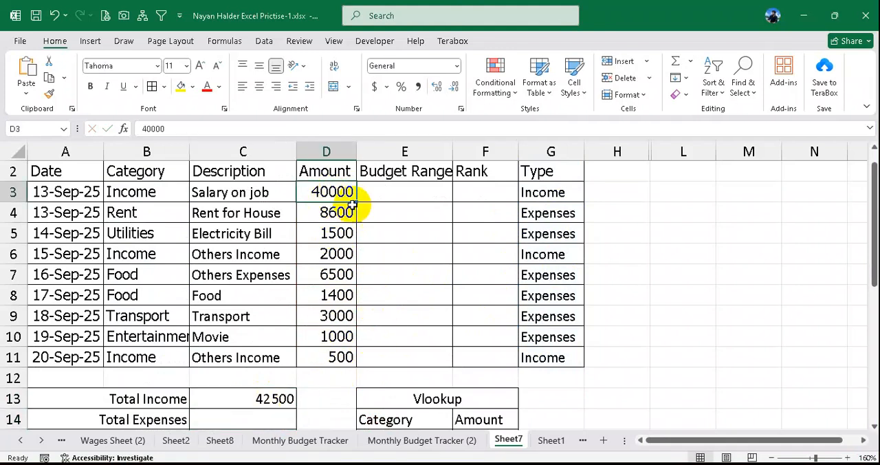
ctrl+click(334, 255)
click(343, 358)
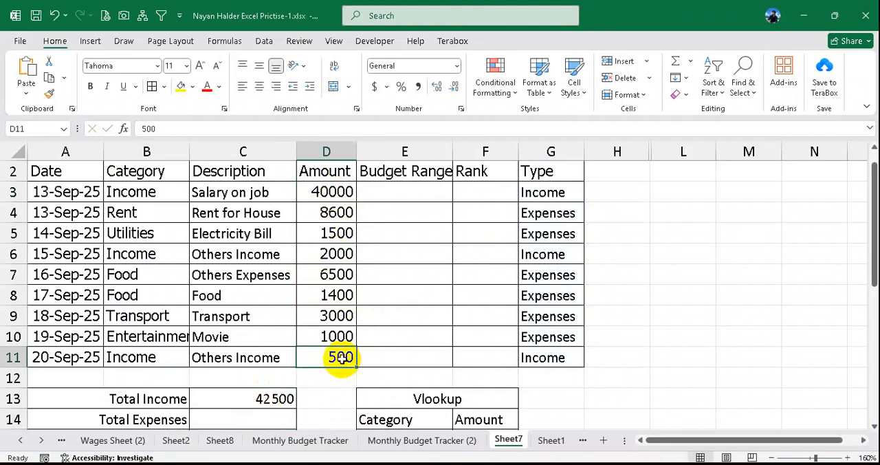
click(269, 399)
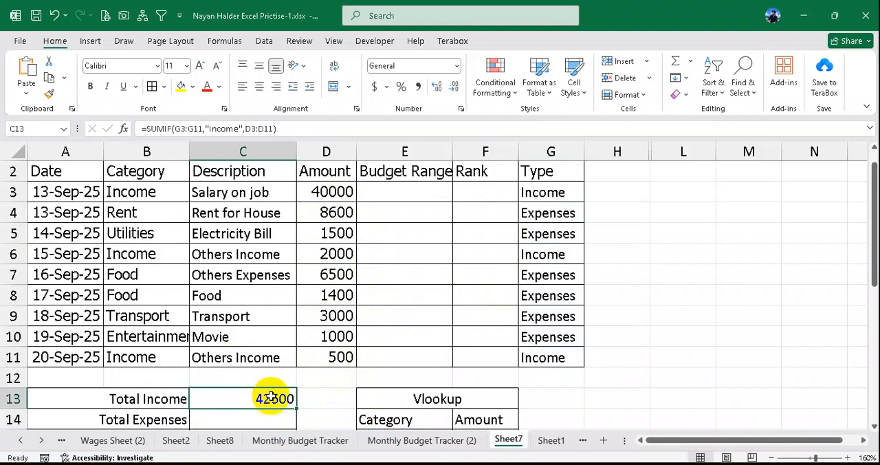
scroll(270, 399, down, 1)
double_click(261, 336)
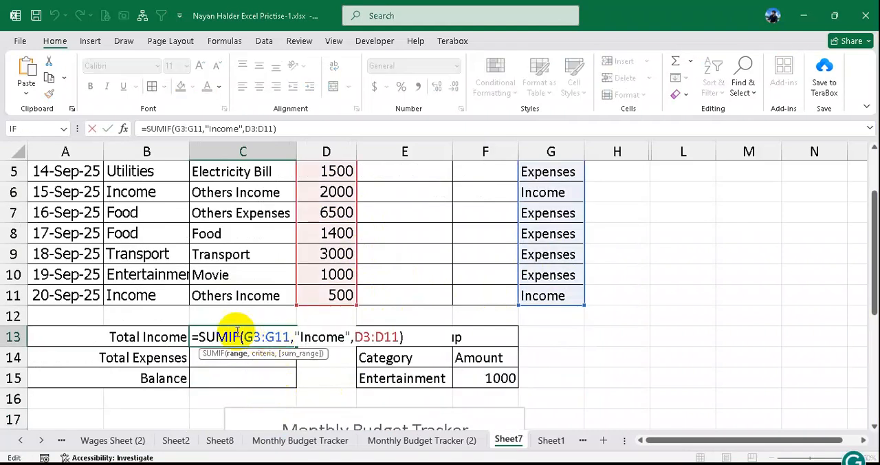
drag(195, 336, 427, 344)
key(Return)
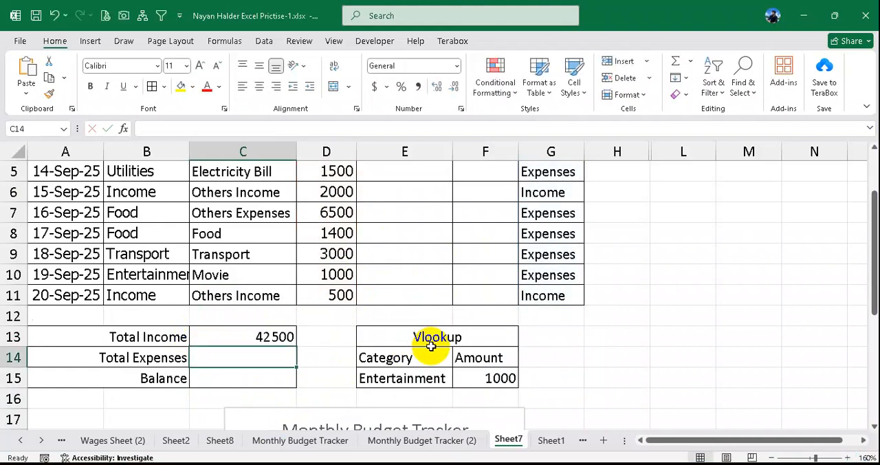
- Copy the Total Income formula into the Total Expenses cell C14 and change its criterion to "Expenses"
click(285, 336)
drag(290, 124, 89, 130)
key(ctrl+c)
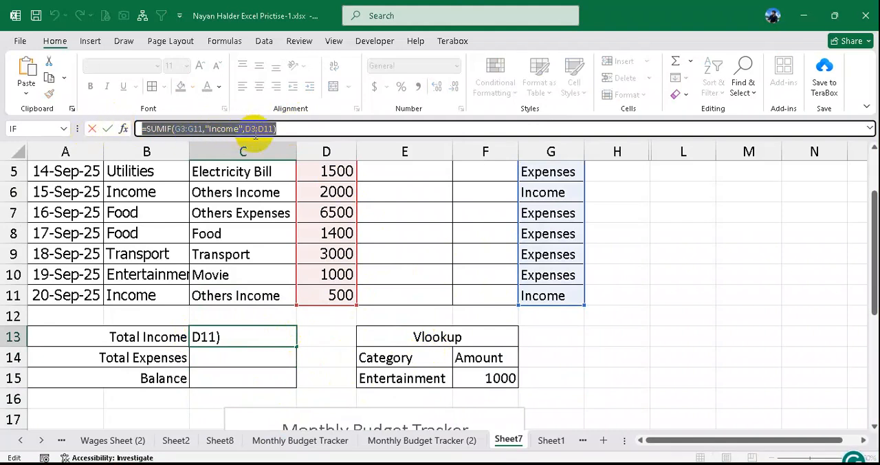
key(Return)
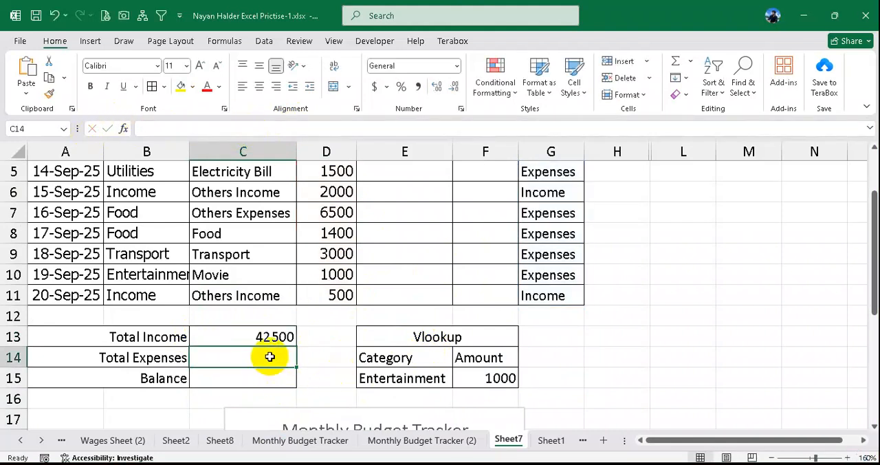
click(264, 380)
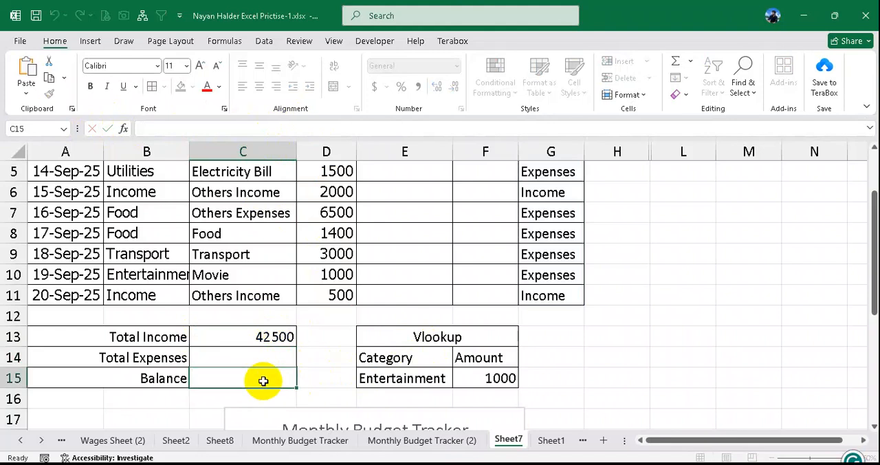
click(257, 356)
click(236, 130)
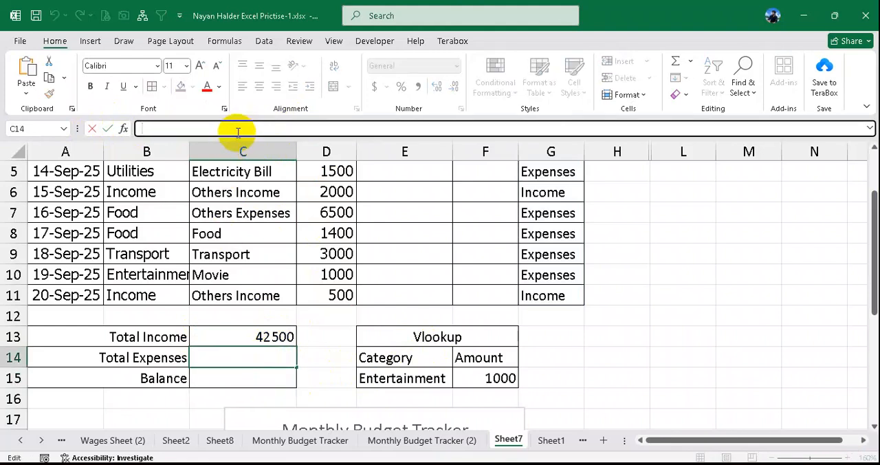
key(ctrl+v)
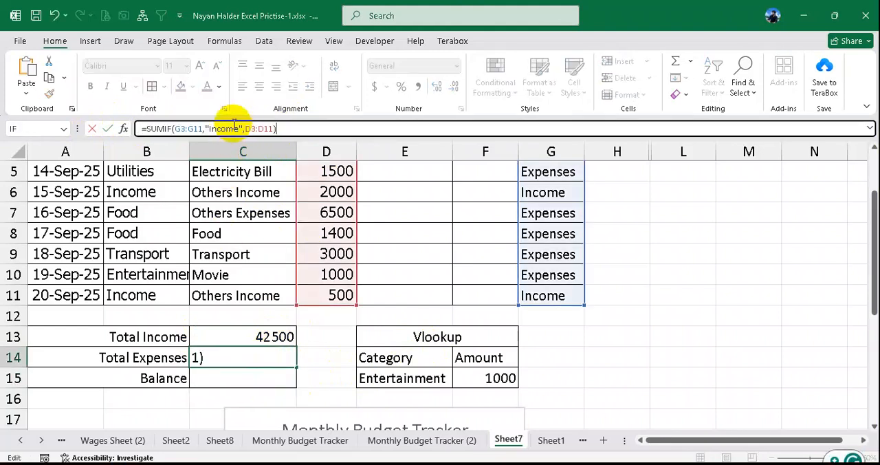
drag(238, 129, 211, 129)
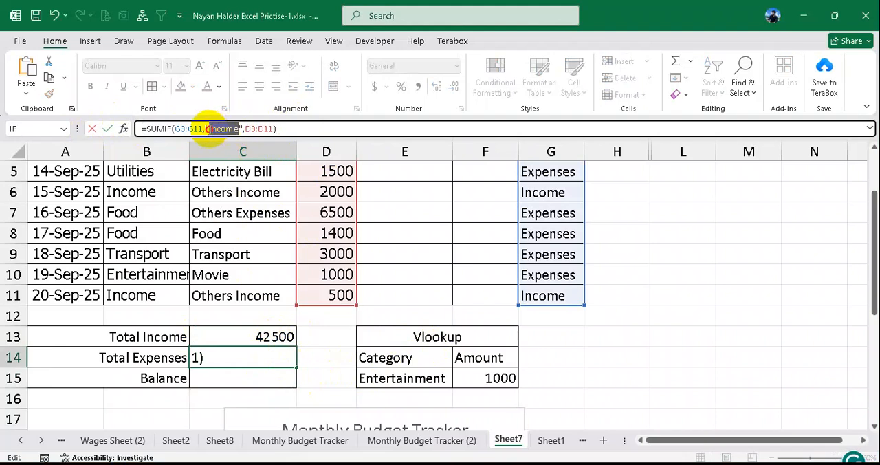
text(Expe)
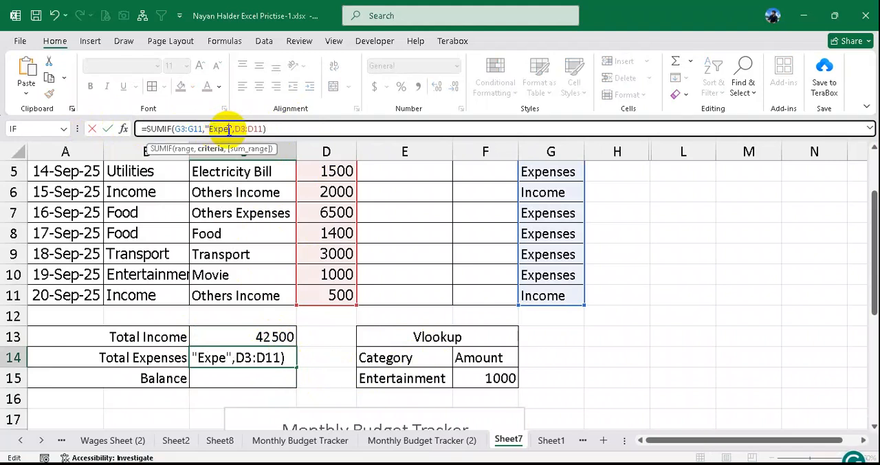
text(nses)
key(Return)
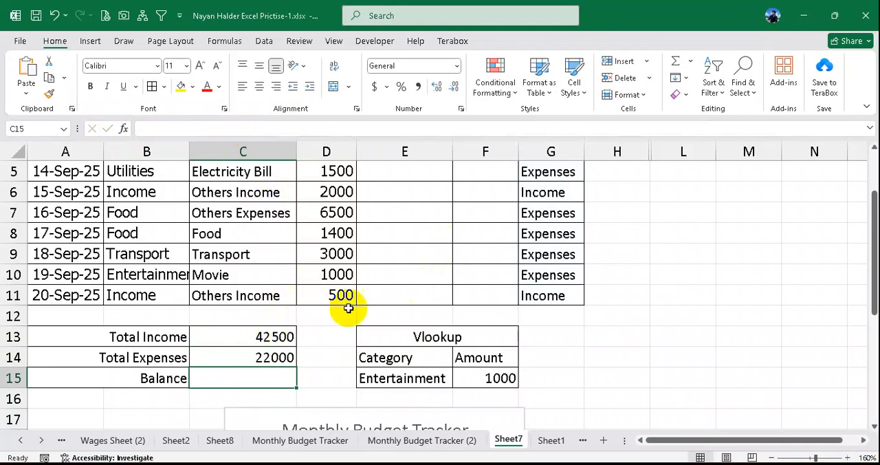
- Enter the Balance formula =C13-C14 in cell C15 to subtract total expenses from total income
text(=)
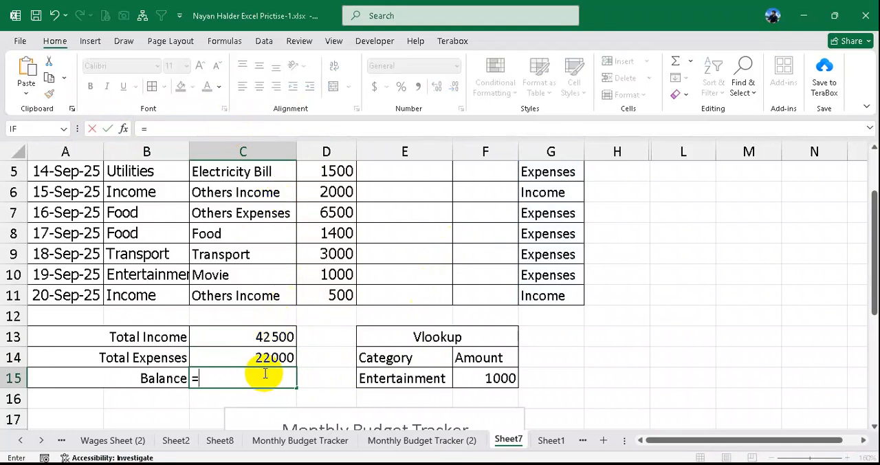
click(275, 336)
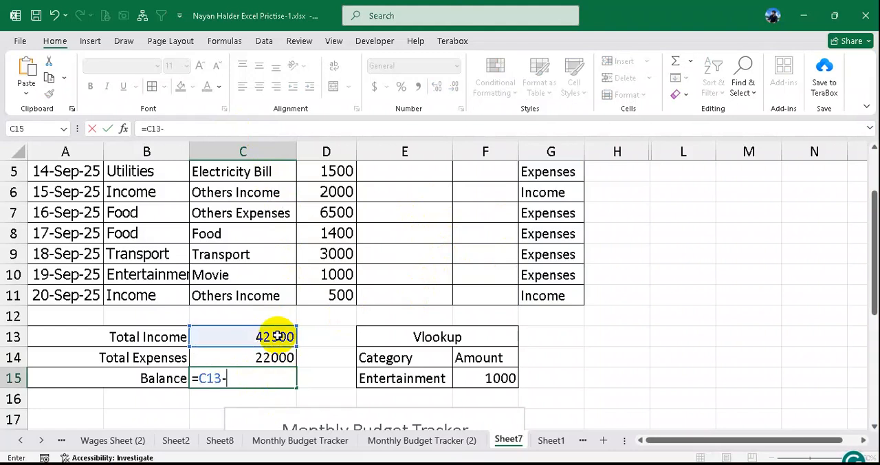
click(284, 356)
key(Return)
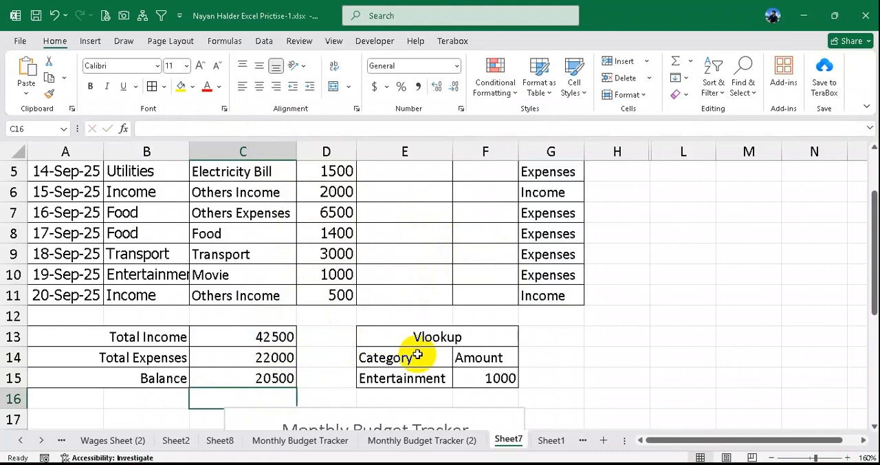
click(277, 378)
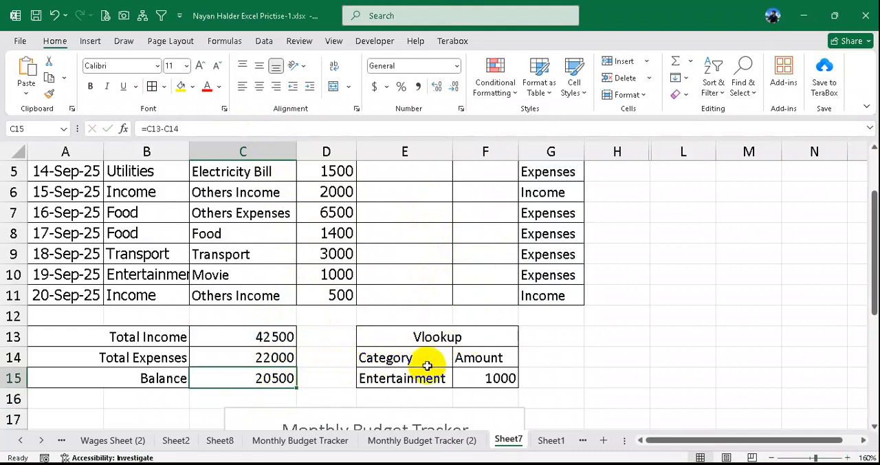
scroll(502, 347, up, 1)
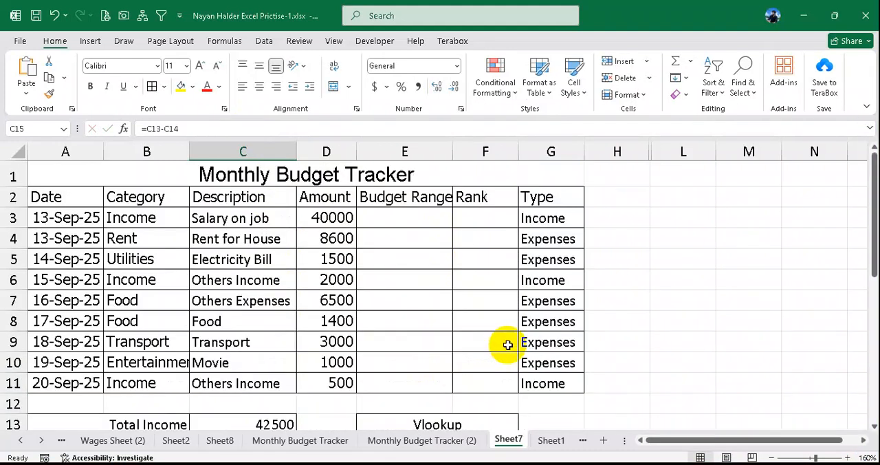
scroll(508, 344, down, 2)
scroll(506, 344, up, 1)
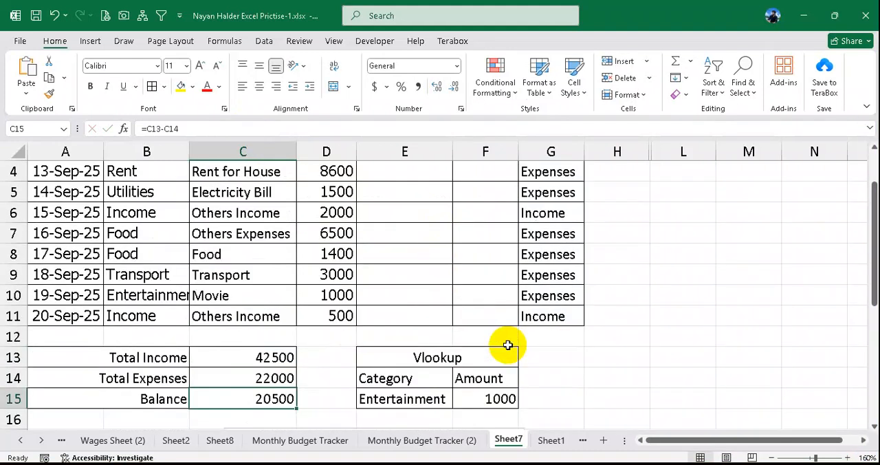
- Switch to the practice PDF in the browser and reread tasks 2 to 4, including the income-based budget range rules
ctrl+scroll(506, 344, down, 1)
scroll(505, 344, up, 1)
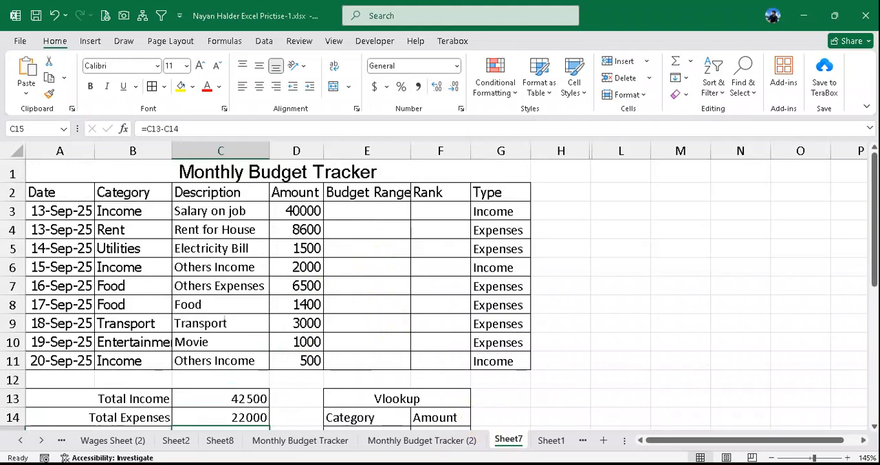
mouse_move(591, 464)
click(336, 463)
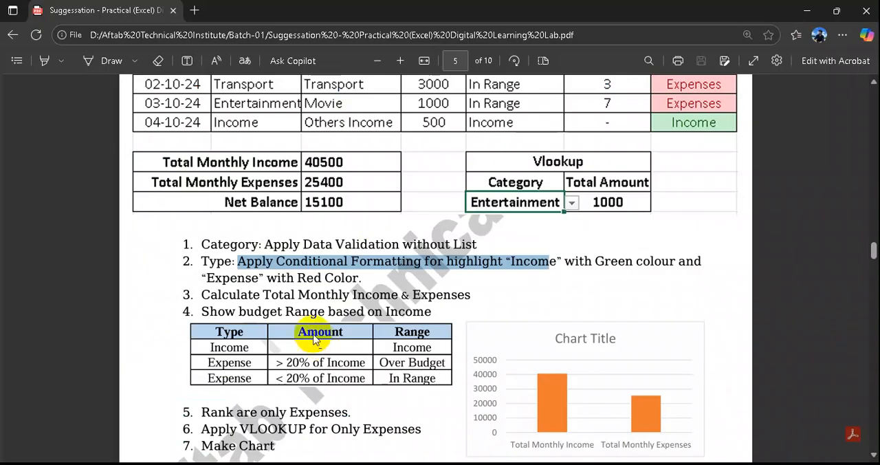
click(245, 262)
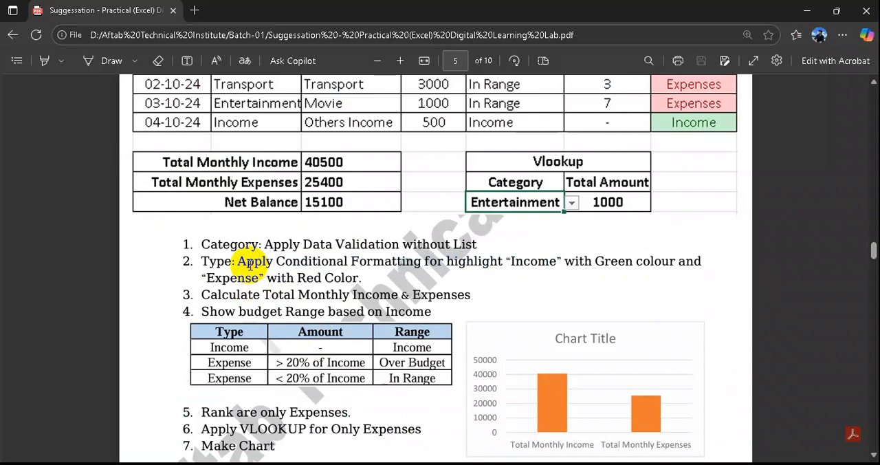
triple_click(245, 262)
click(284, 259)
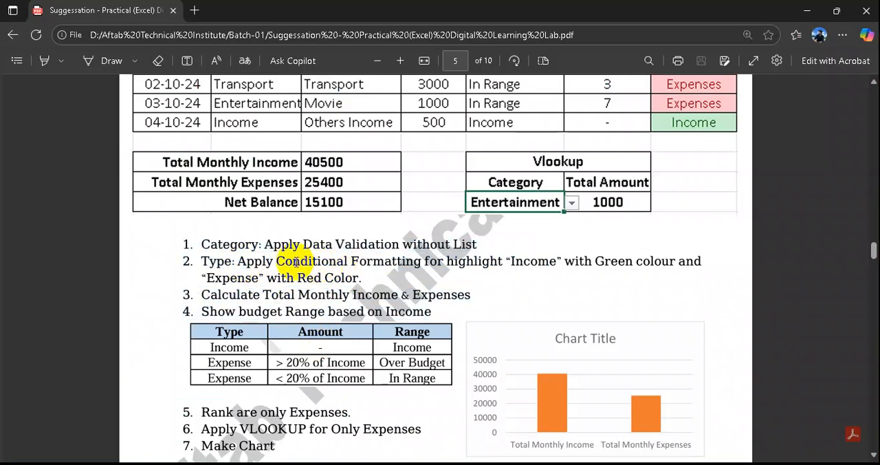
drag(277, 262, 320, 268)
triple_click(323, 265)
click(329, 264)
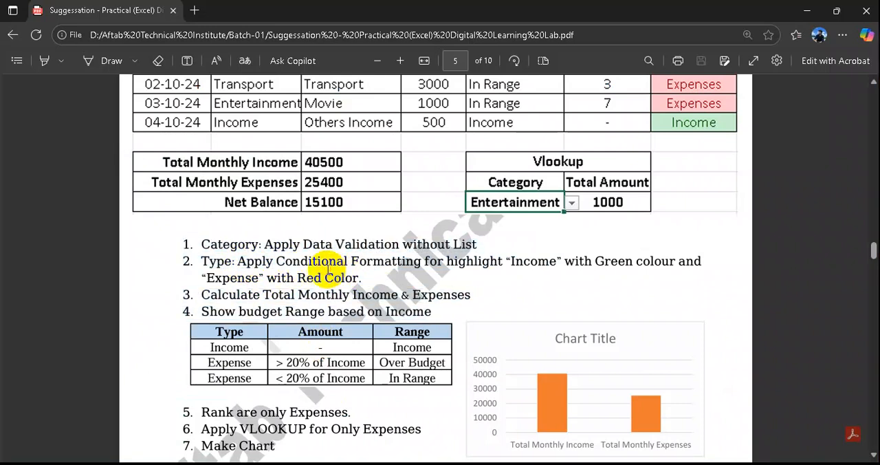
drag(265, 297, 475, 295)
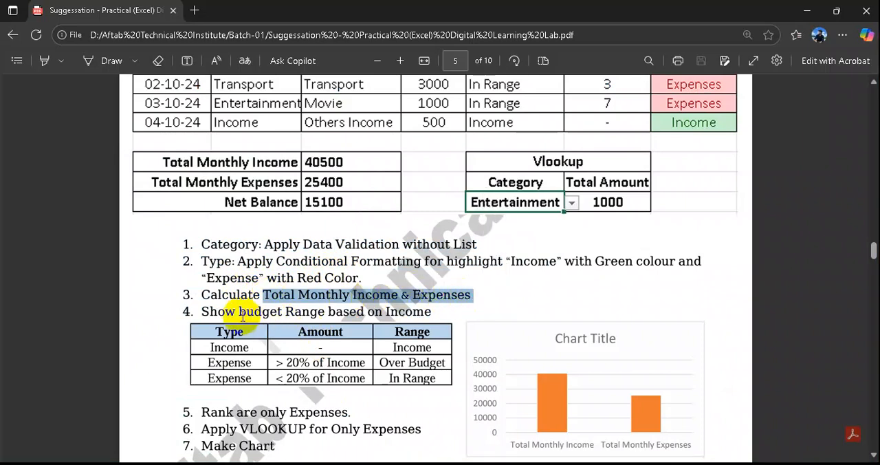
drag(224, 312, 412, 309)
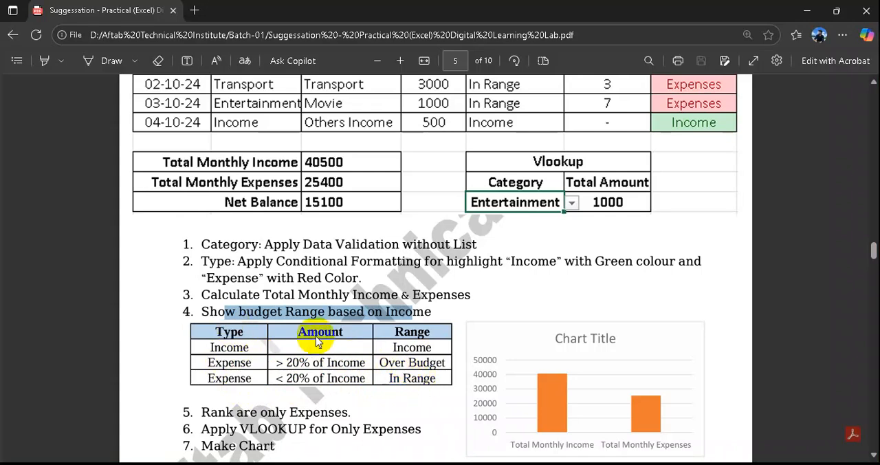
click(314, 363)
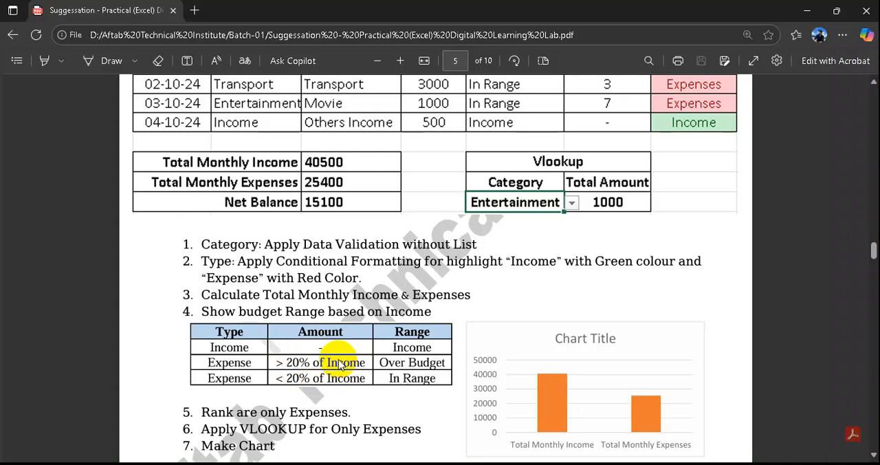
- Return to Excel and start an IF formula in Budget Range cell E3 that returns "Income" when G3="Income"
click(481, 455)
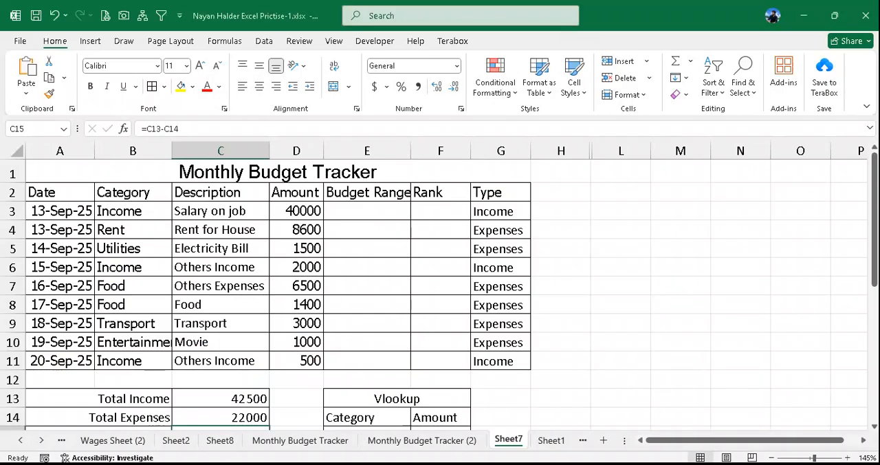
click(377, 215)
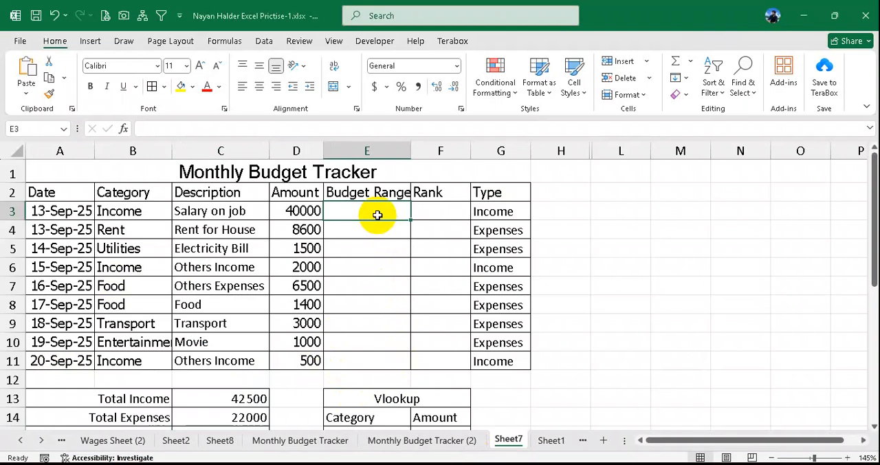
text(=if)
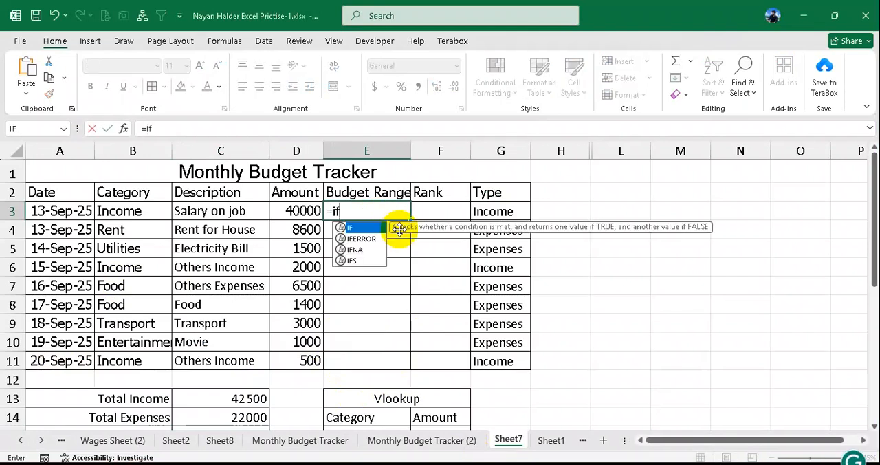
text(()
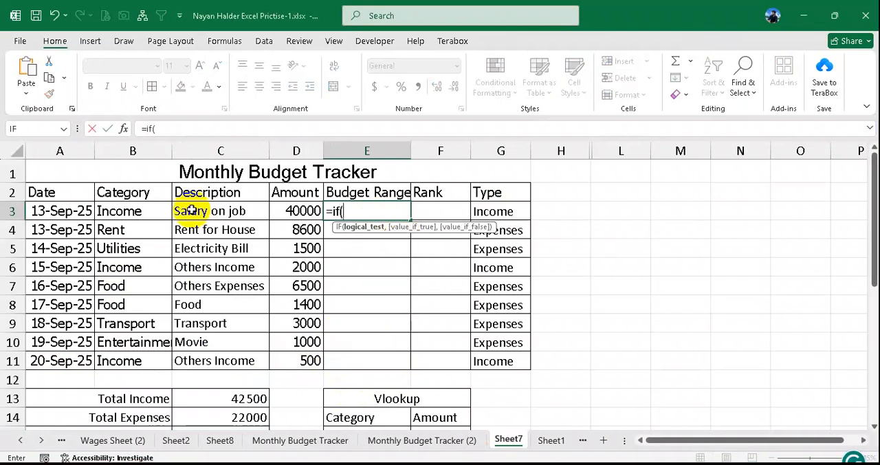
click(520, 211)
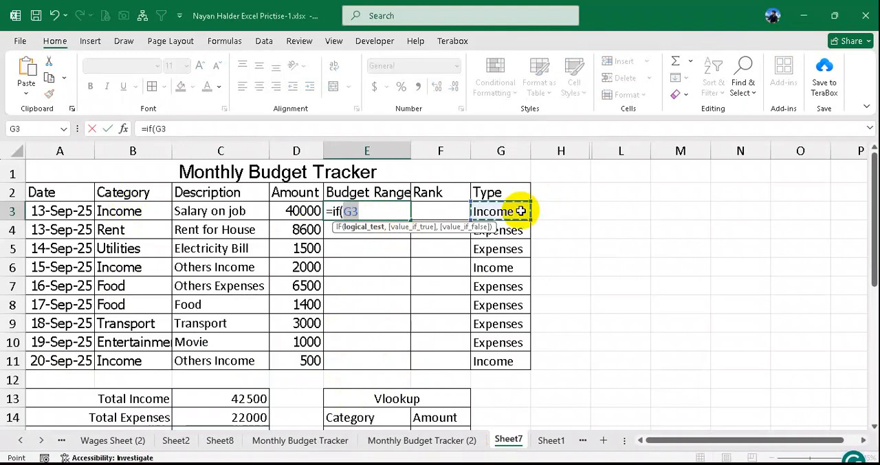
text(="I)
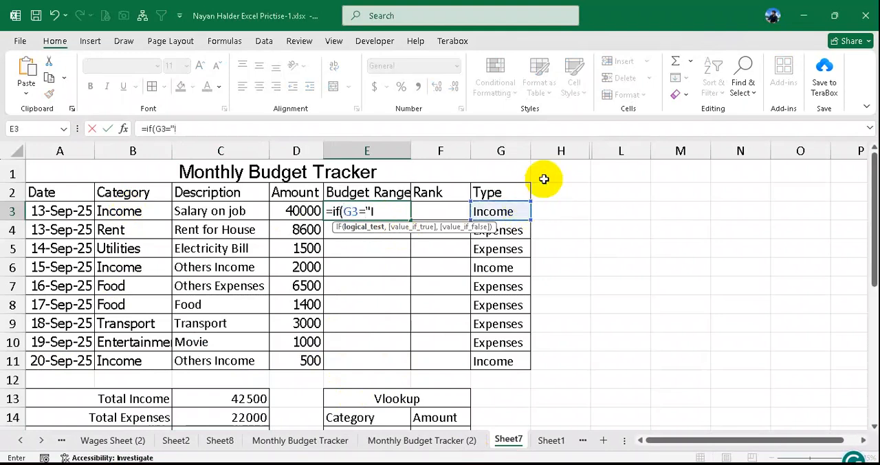
text(ncome)
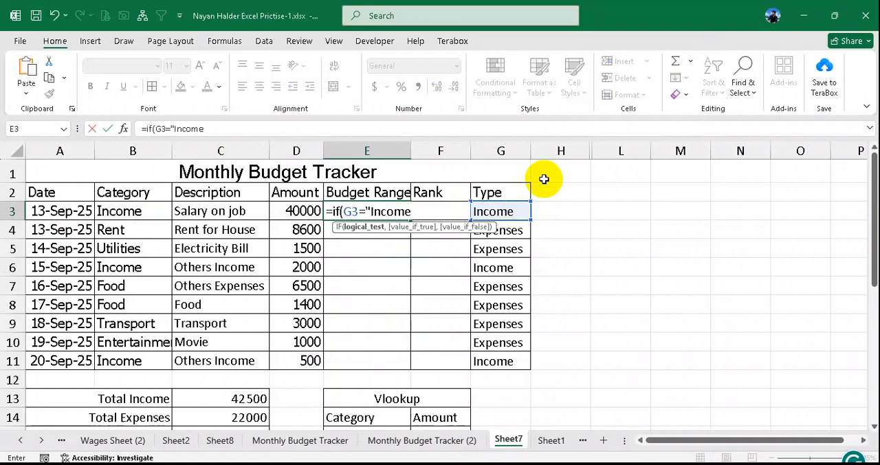
text(","In)
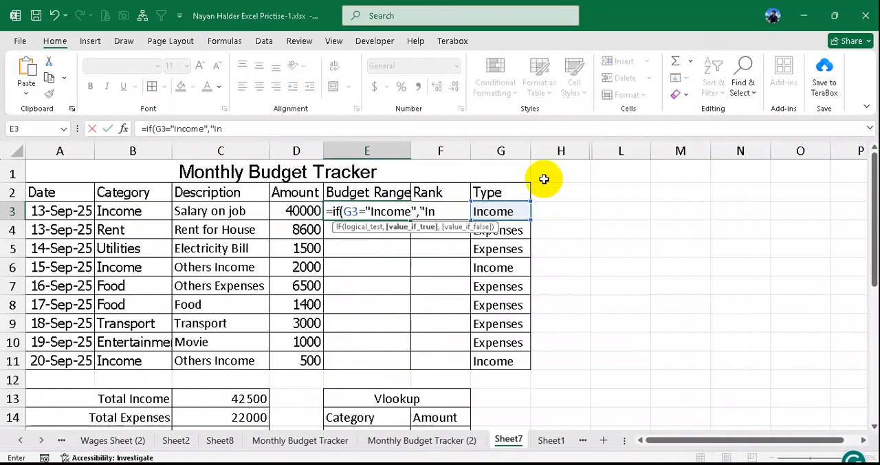
text(come",)
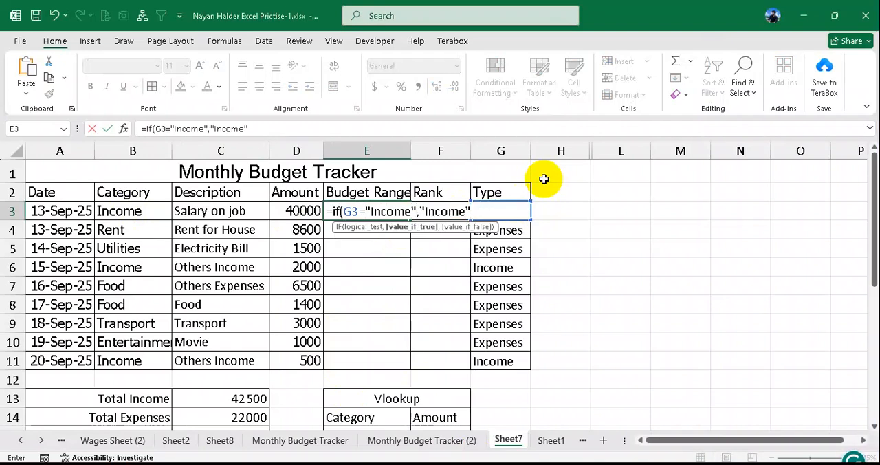
text(if()
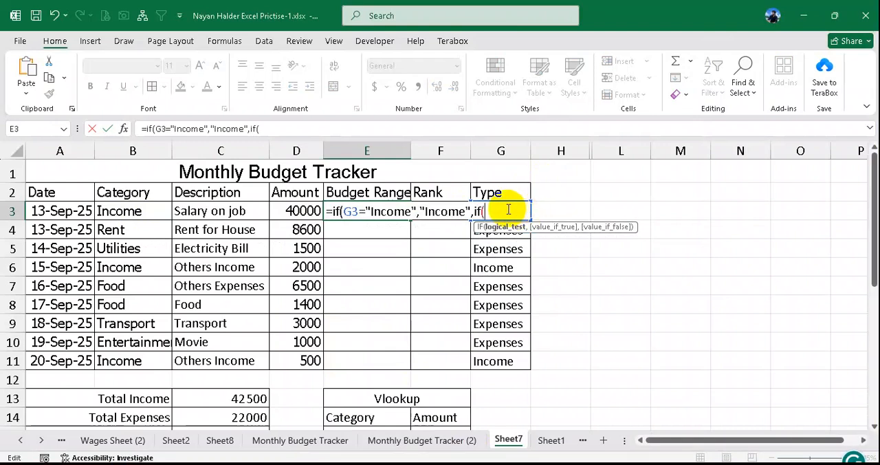
- Nest a second IF as the false result in the E3 formula, with the logical test G3="Expenses"
text(G4)
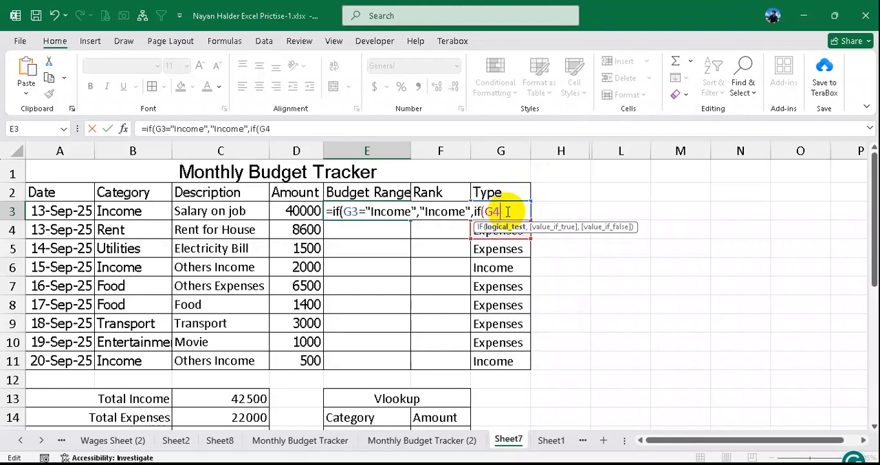
key(BackSpace)
text(3)
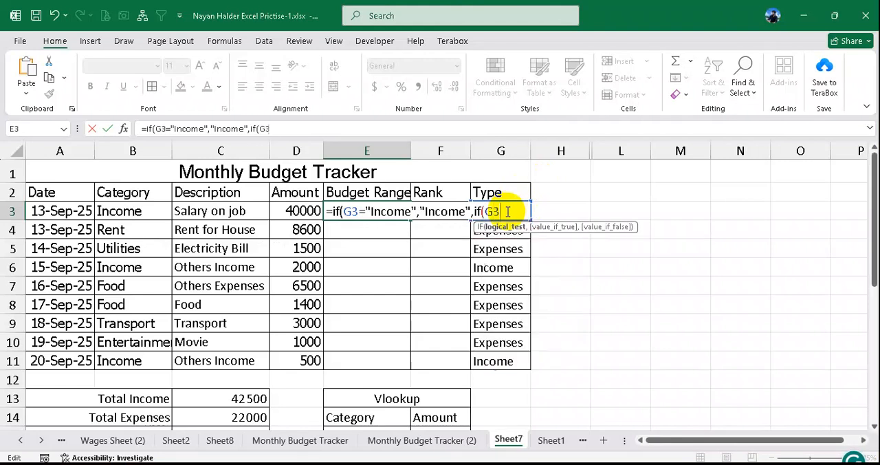
text(+"Expen)
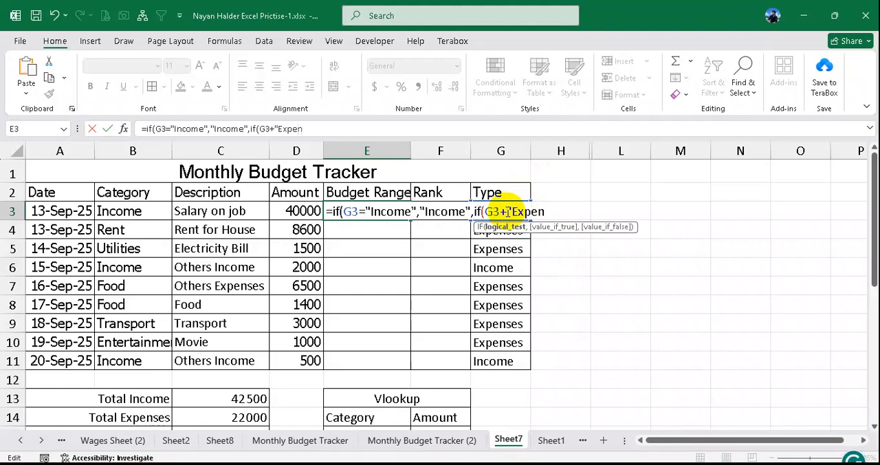
text(ses)
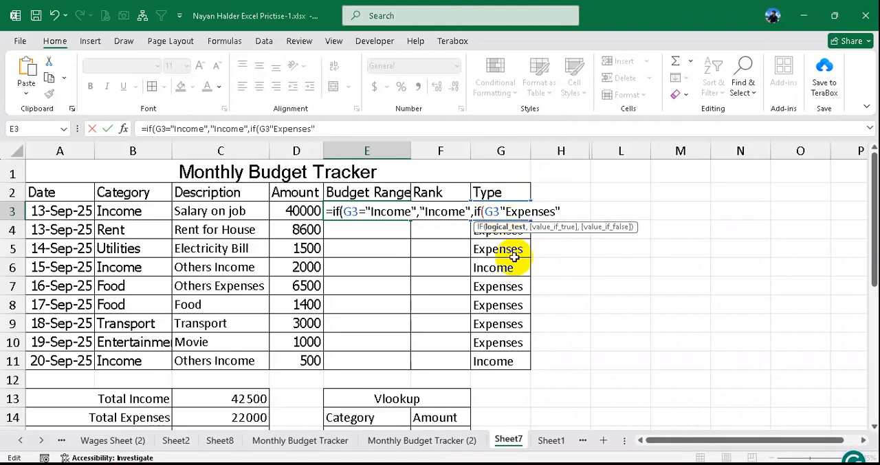
text(=)
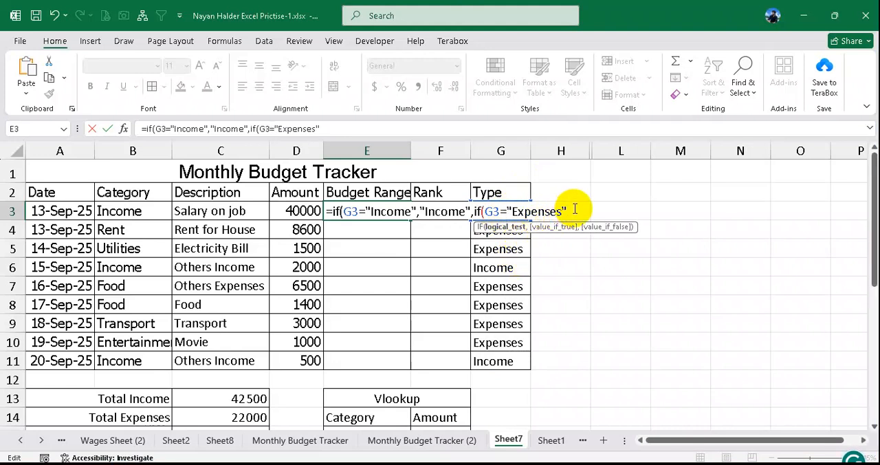
text(,)
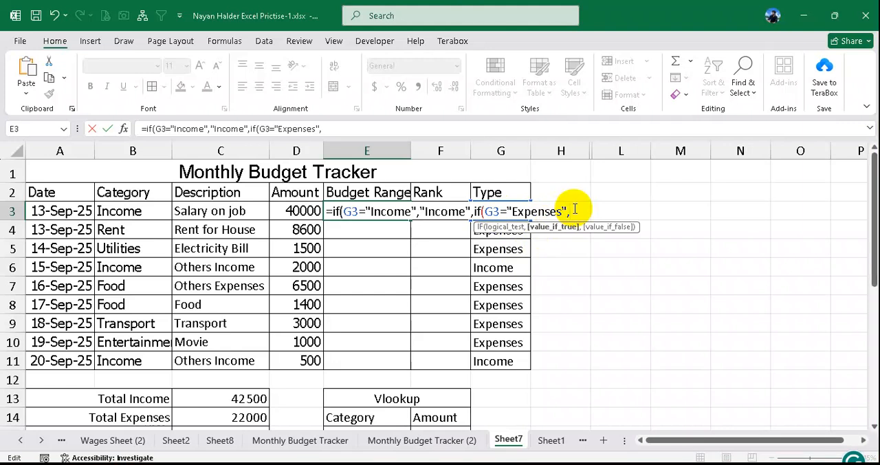
- Nest a third IF in E3, consulting the PDF's range rules, with the test D3>$C$13*20% and an absolute Total Income reference
text(if()
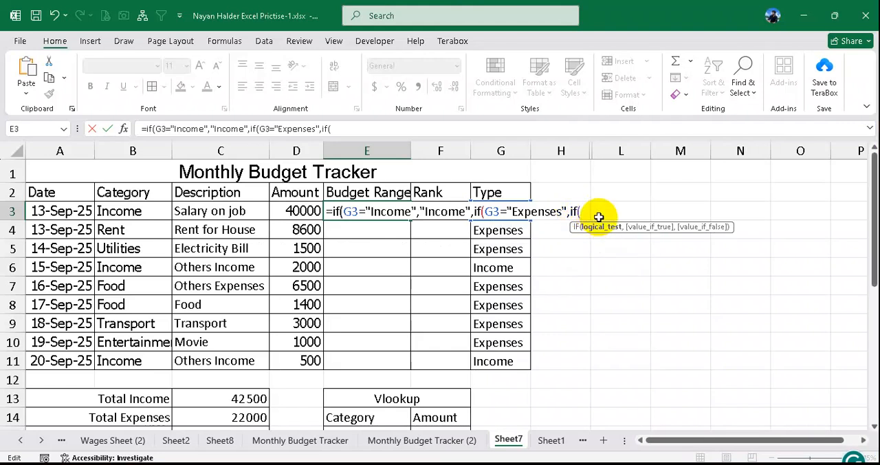
click(337, 457)
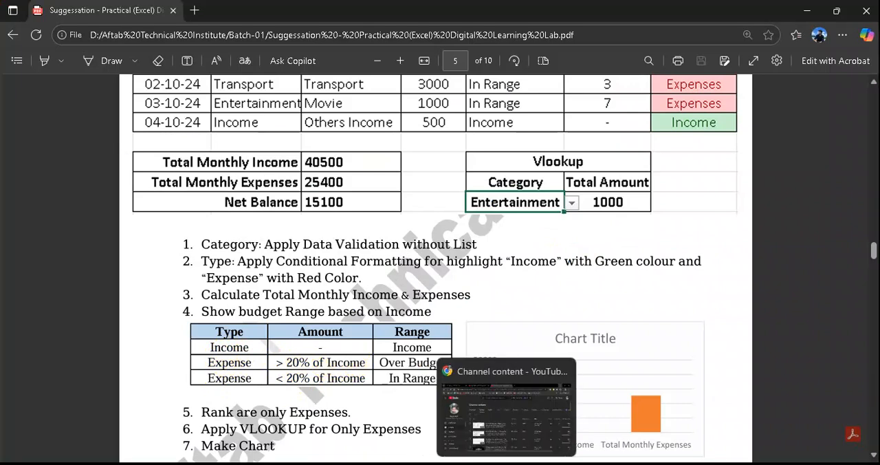
click(477, 463)
click(447, 463)
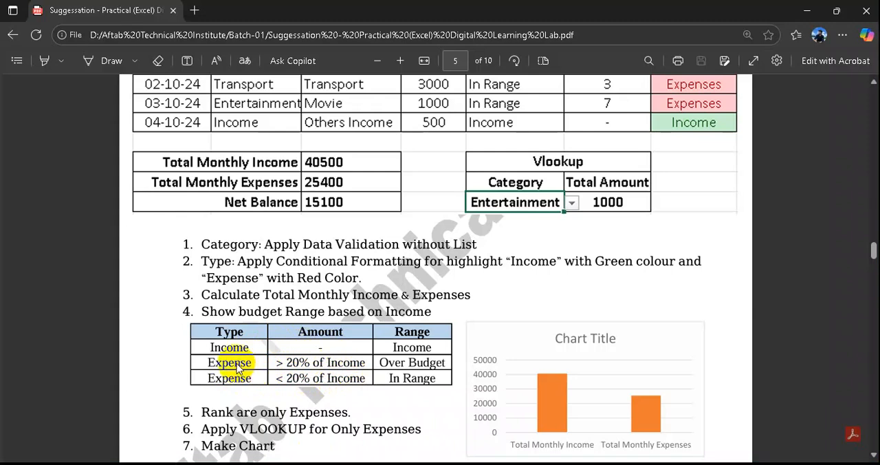
click(474, 464)
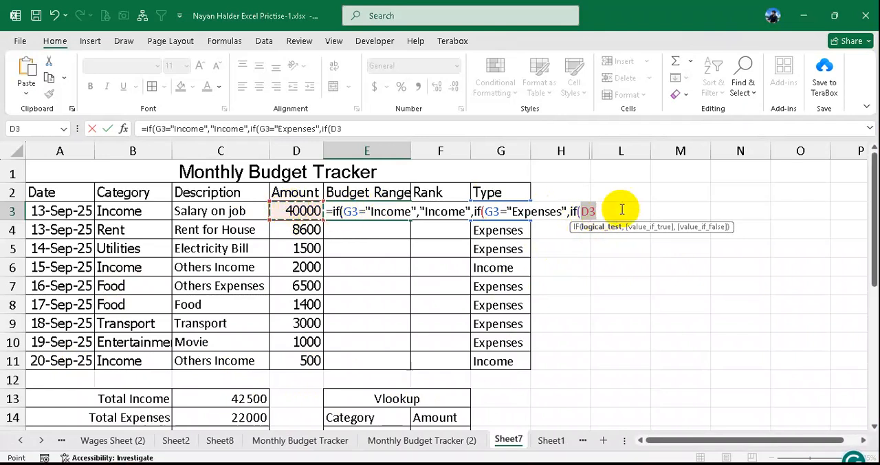
text(>)
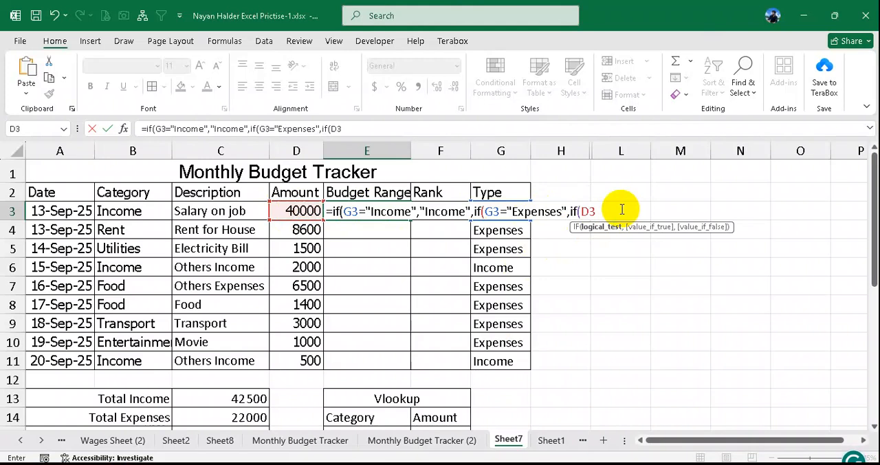
text(>)
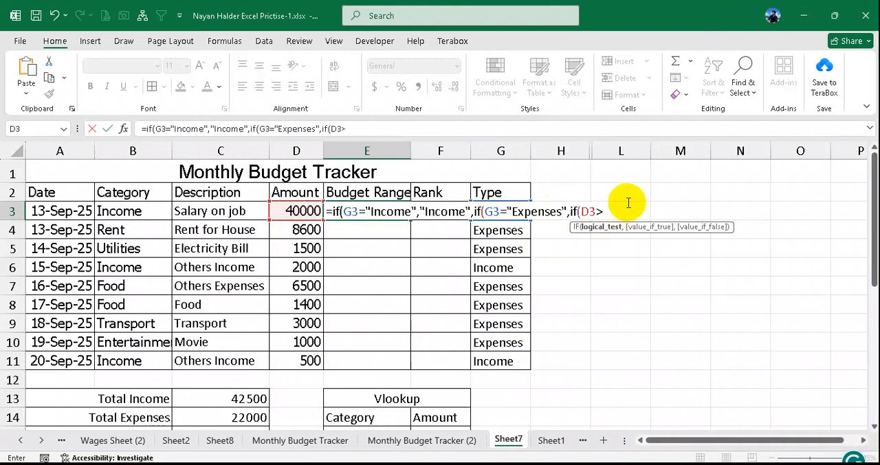
click(253, 398)
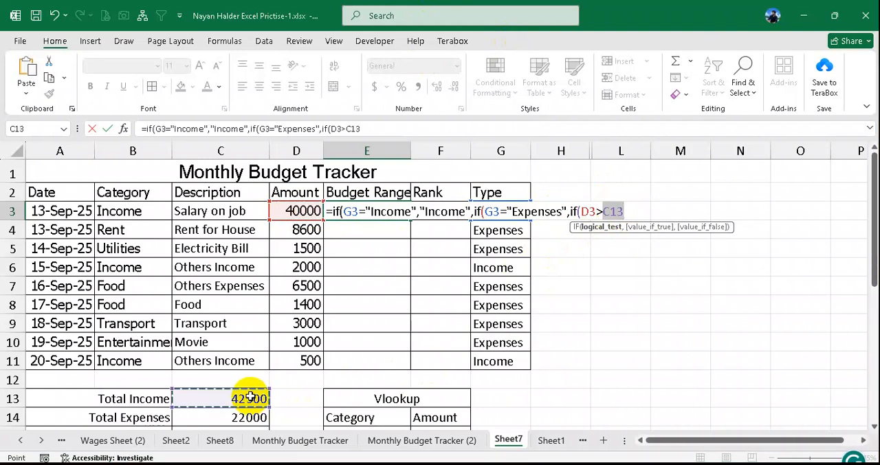
text(*20%)
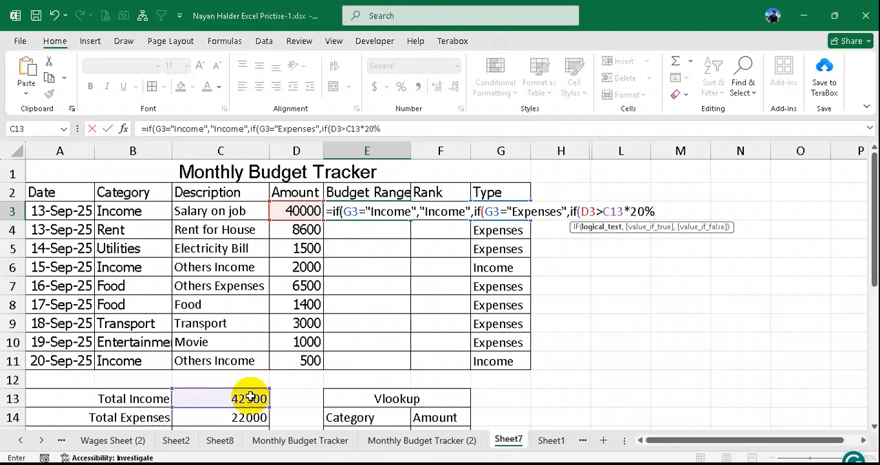
mouse_move(602, 211)
mouse_down()
mouse_move(629, 211)
mouse_move(610, 213)
mouse_up()
click(617, 212)
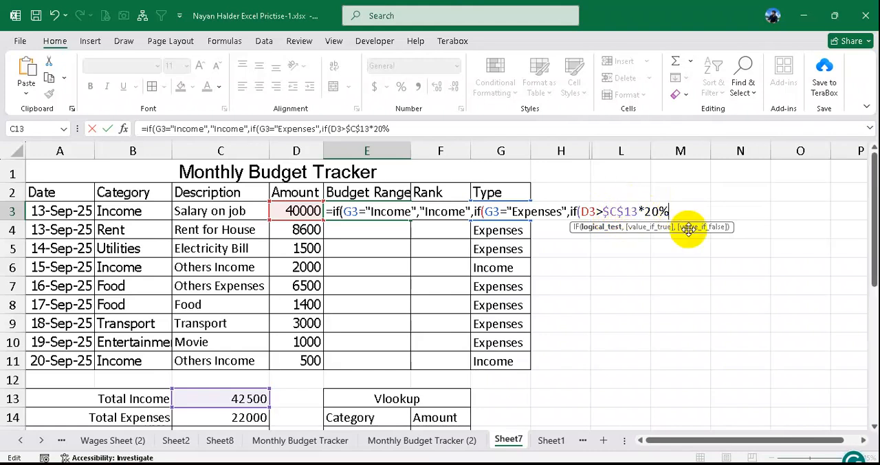
- Complete the E3 formula so expenses above 20% of Total Income return "Over Budget" and others "In Range", and enter it
text(,)
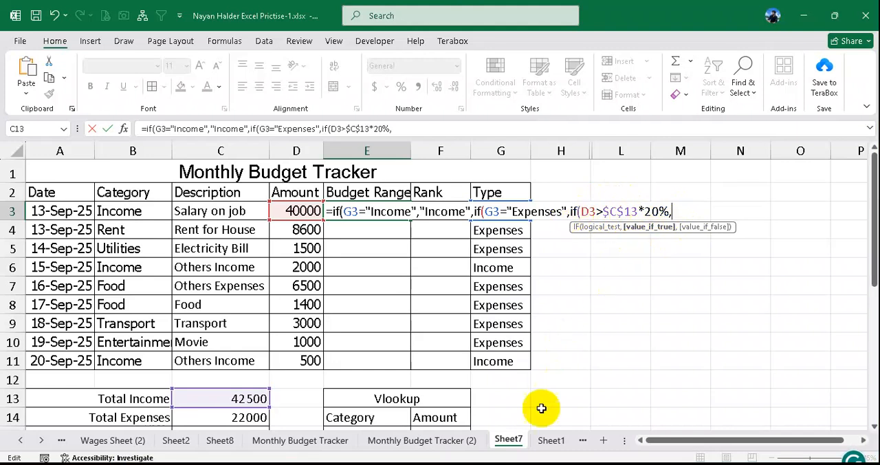
text("Ove)
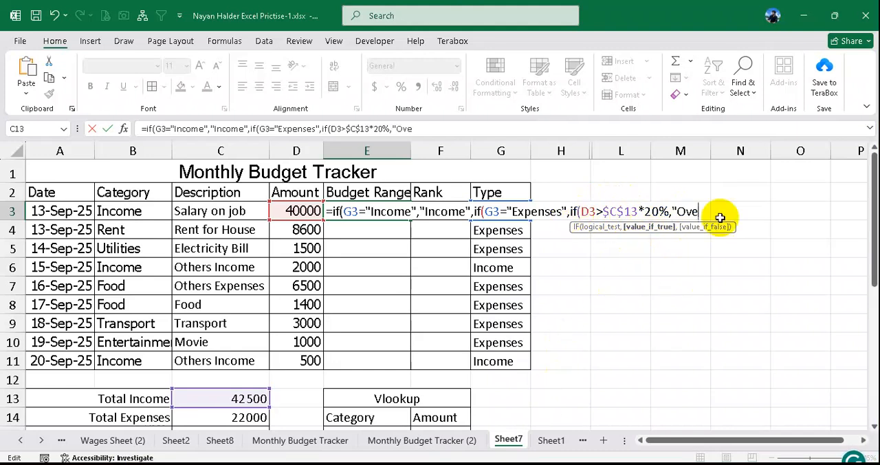
text(r Budge)
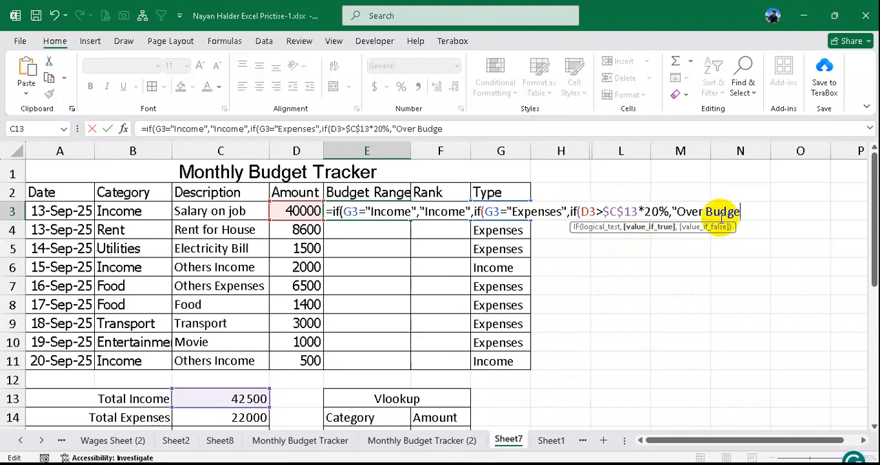
text(t",)
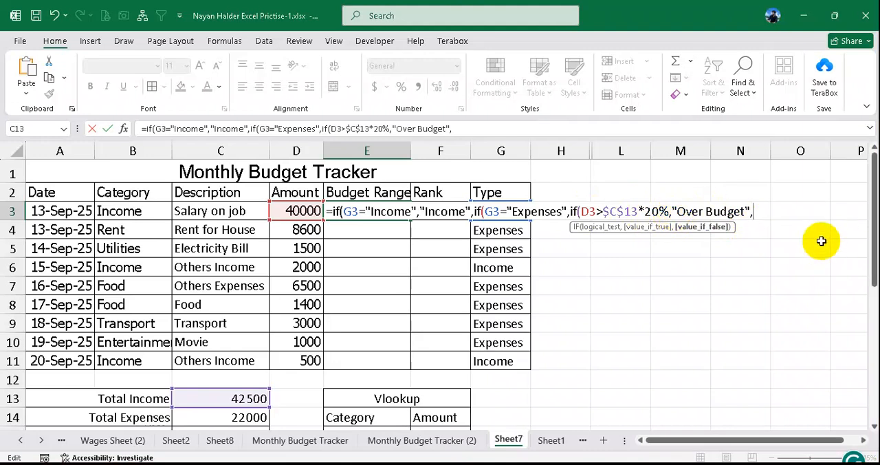
text("In Range")
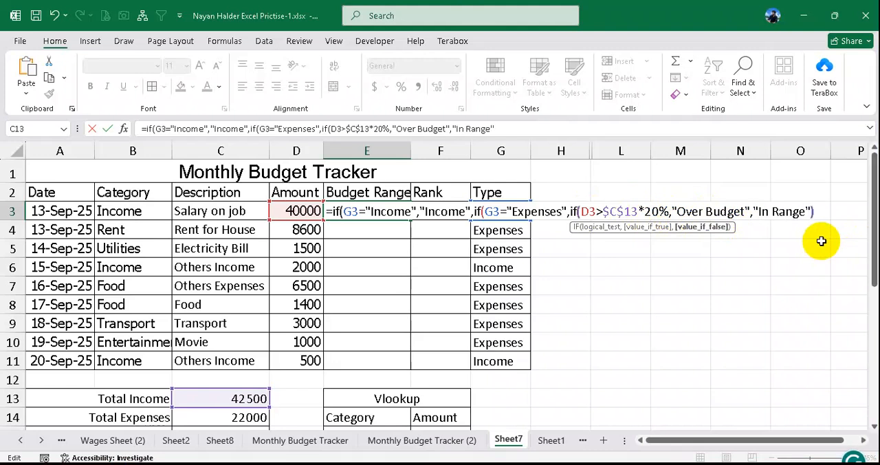
text()))
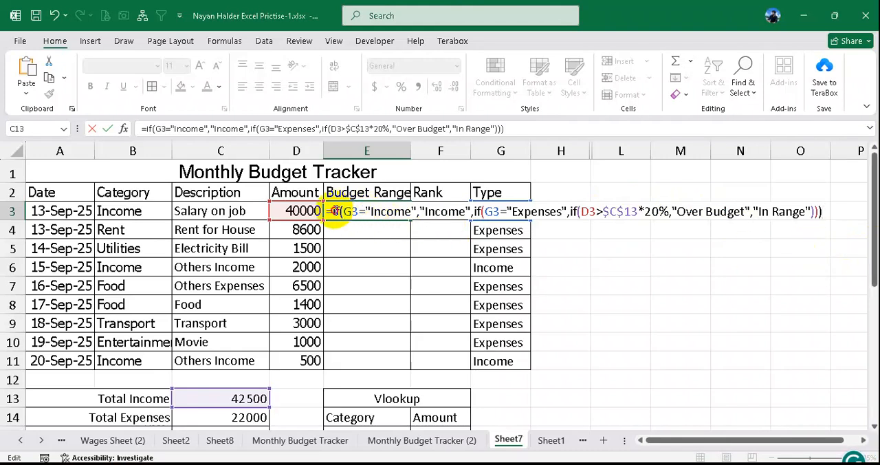
key(Return)
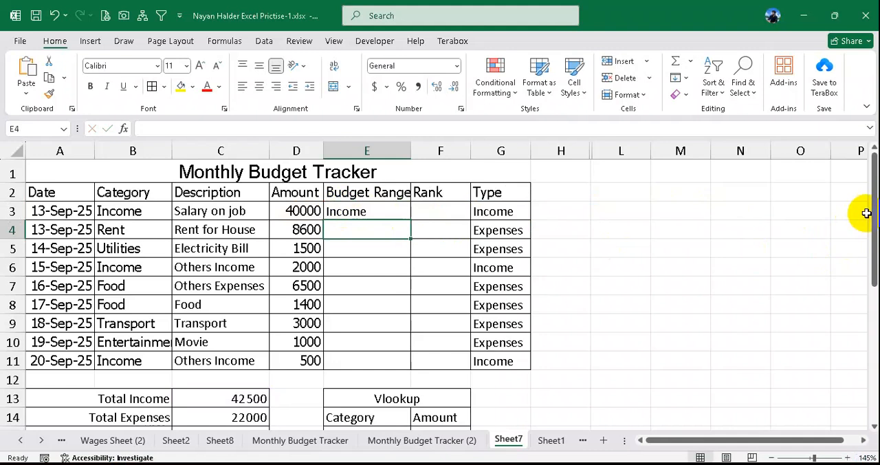
- Fill the Budget Range formula from E3 down to E11 and inspect the copied formula in E4
click(393, 211)
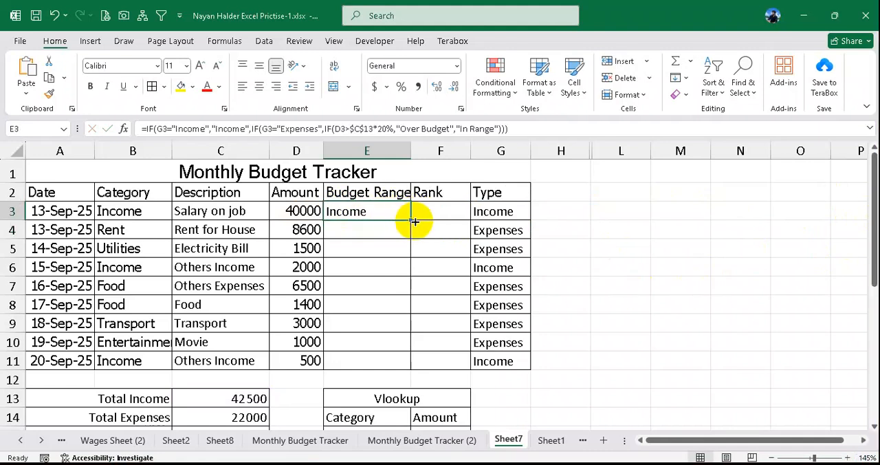
drag(414, 222, 391, 364)
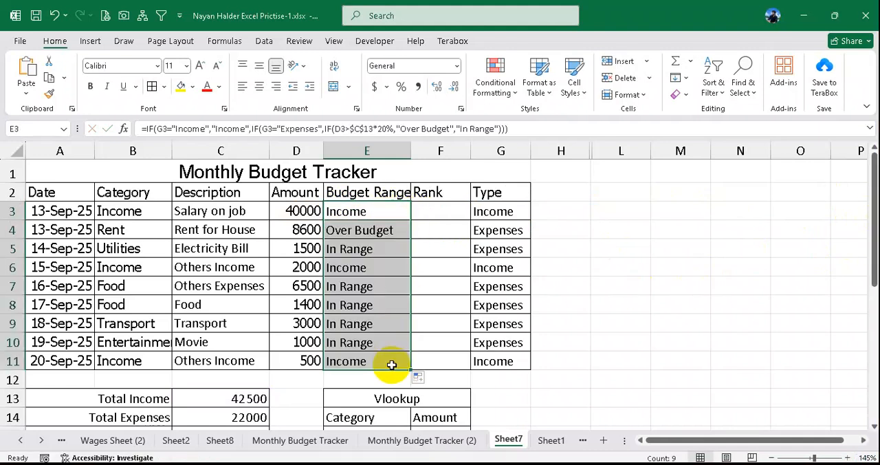
click(357, 230)
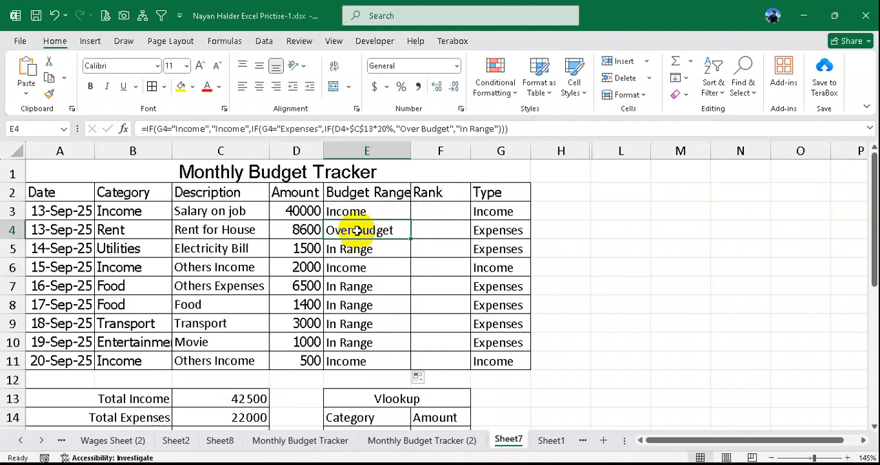
- Set the Rent amount in D4 to 7000 to test the Budget Range formula
click(308, 229)
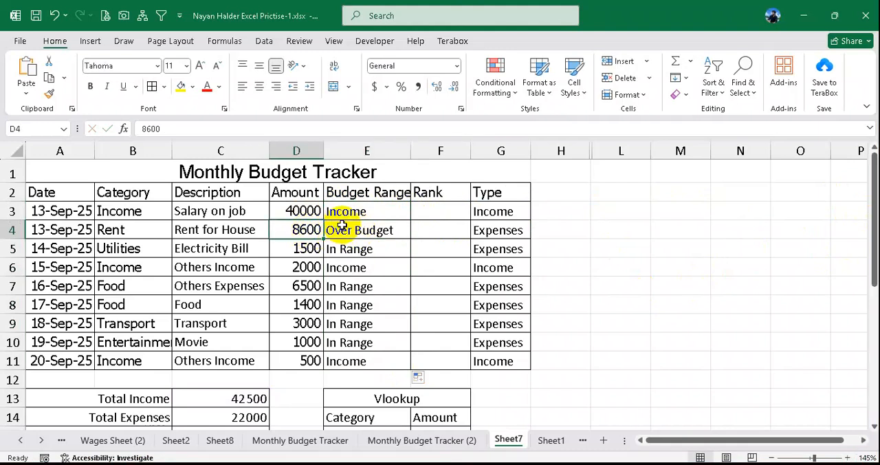
text(7000)
key(Return)
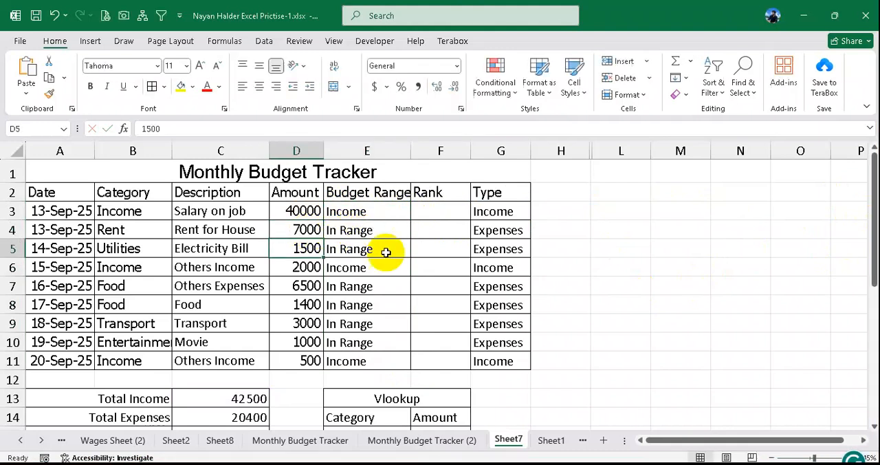
- Calculate 20% of Total Income in scratch cell H13 with =C13*20%, and clear the cell after checking it
click(237, 393)
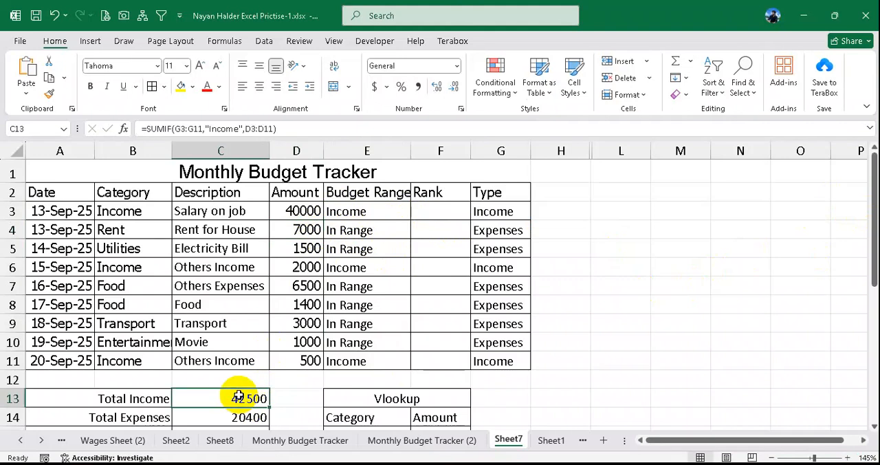
click(565, 395)
text(=)
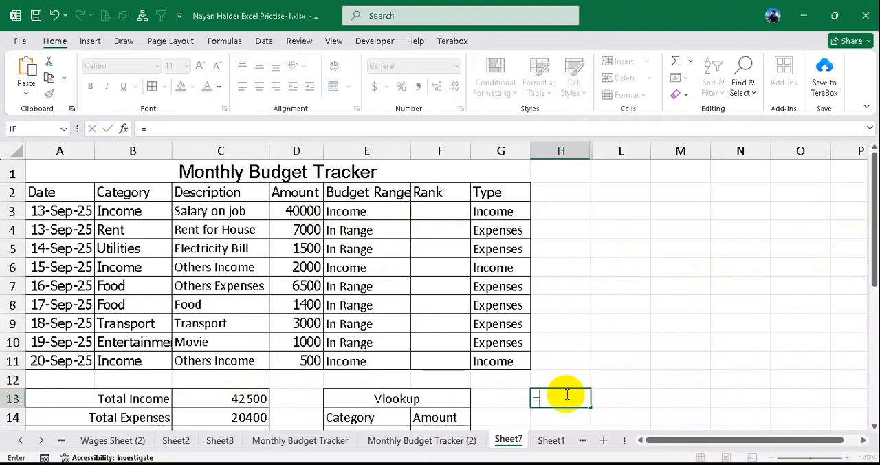
click(240, 399)
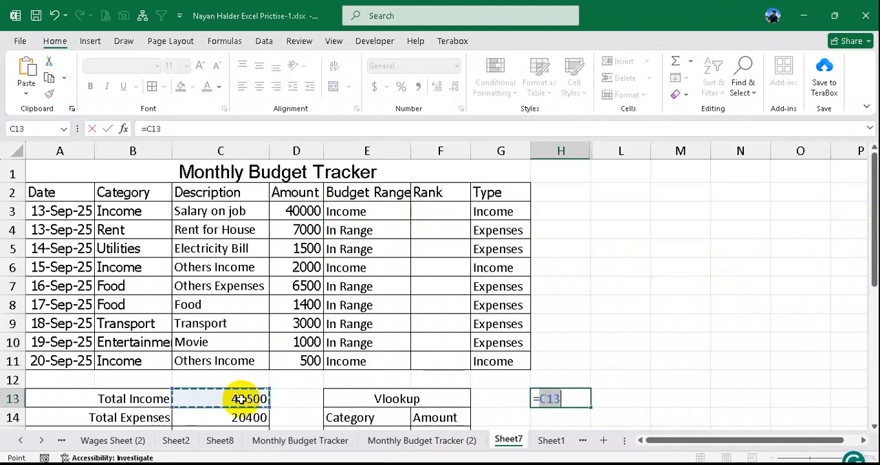
text(*20%)
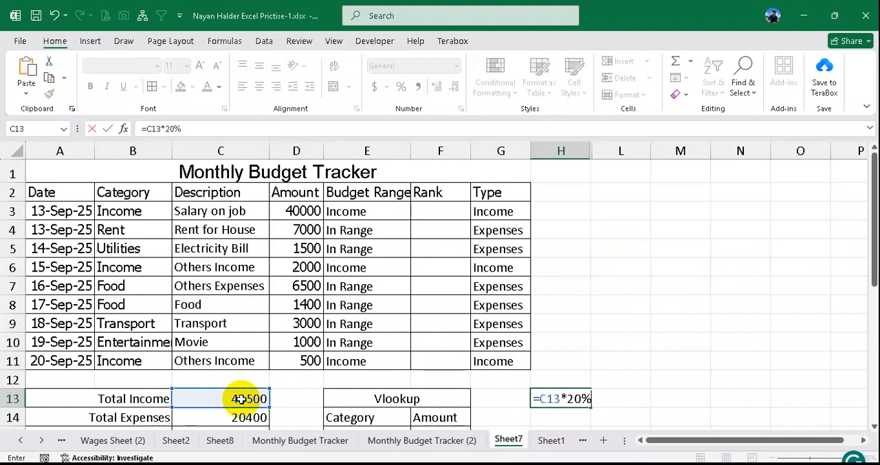
key(Return)
click(567, 400)
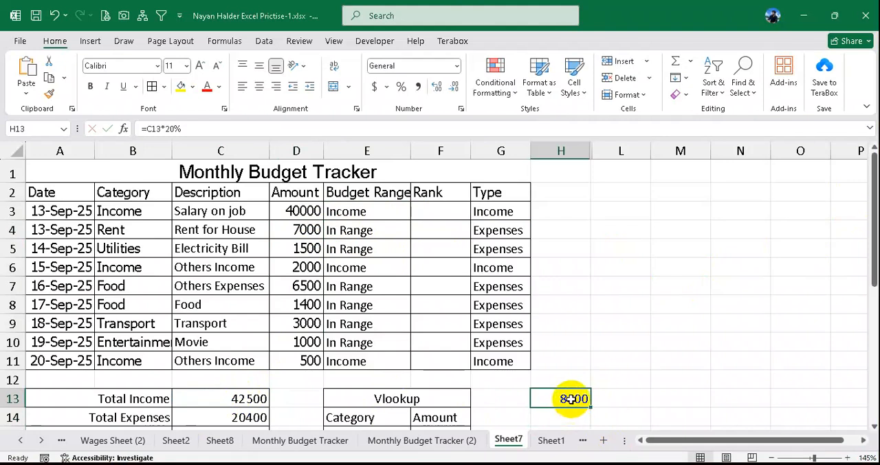
- Set the Rent amount in D4 to 8500 to test the 20% limit
click(305, 228)
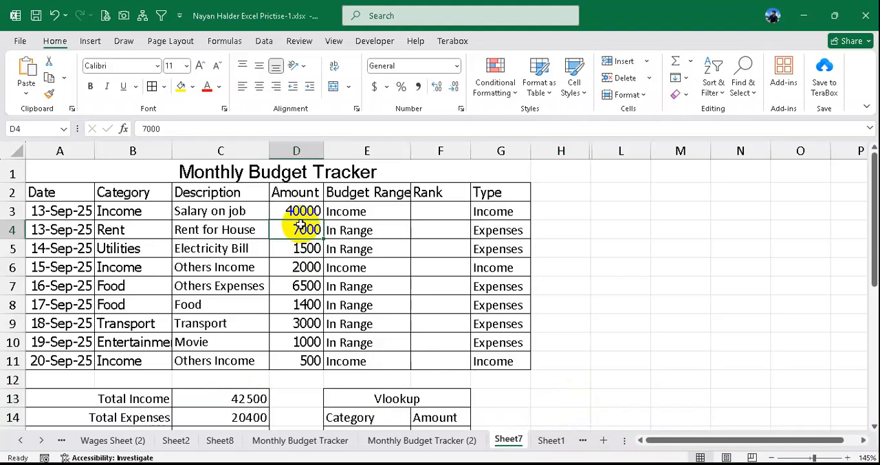
text(85)
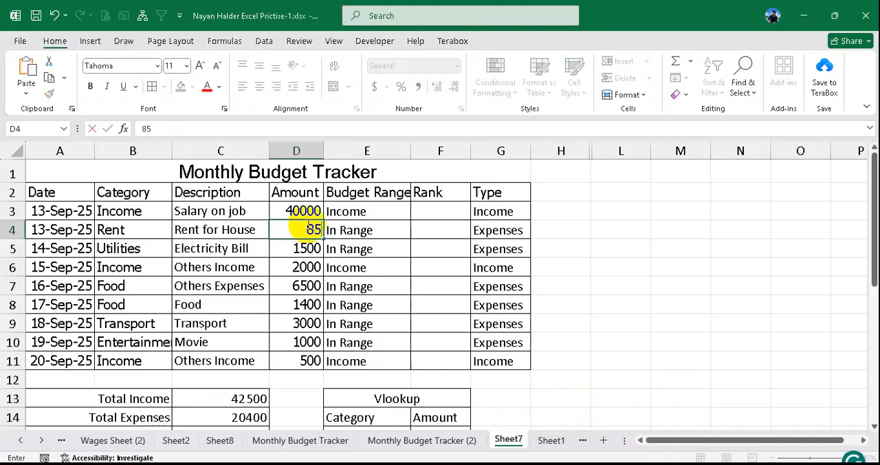
text(00)
click(364, 246)
- Set the Rent amount in D4 to 8501 and check its Budget Range formula in E4
click(308, 231)
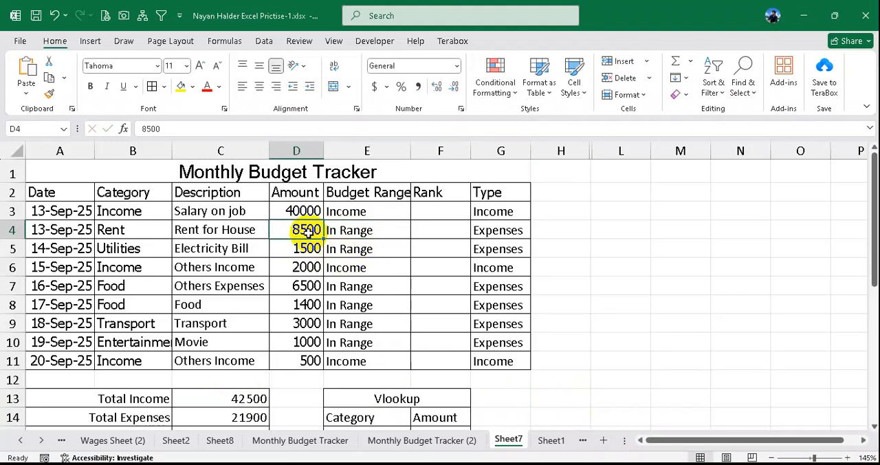
text(85)
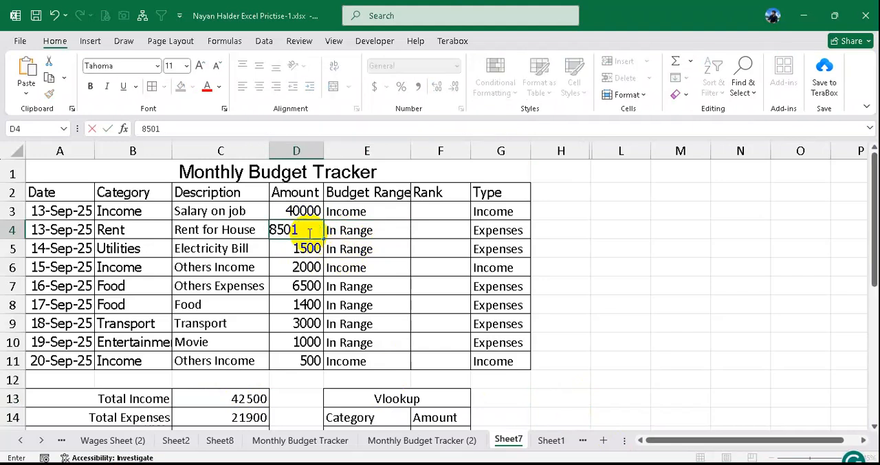
key(Return)
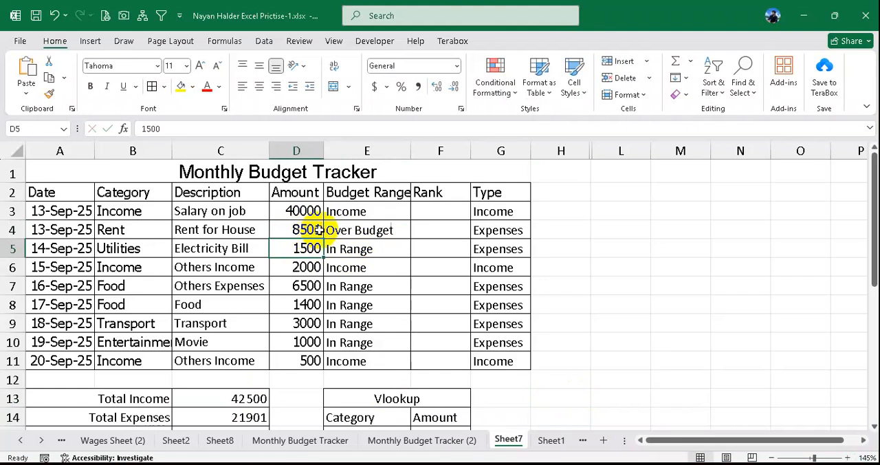
click(310, 230)
click(364, 229)
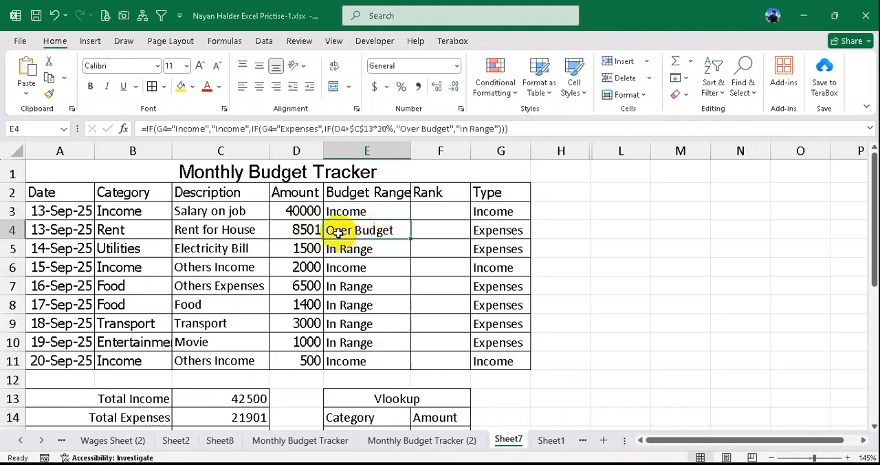
- Copy the Category entries B3:B11 and paste them as values starting at L3
drag(432, 210, 435, 362)
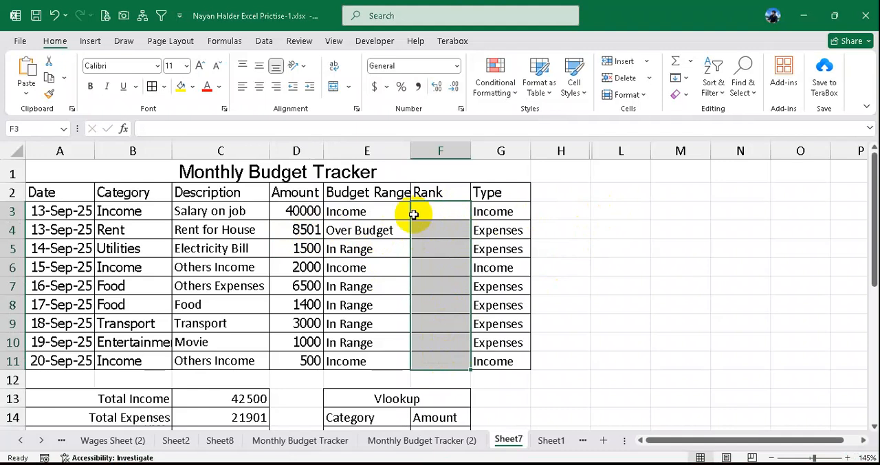
drag(127, 219, 132, 359)
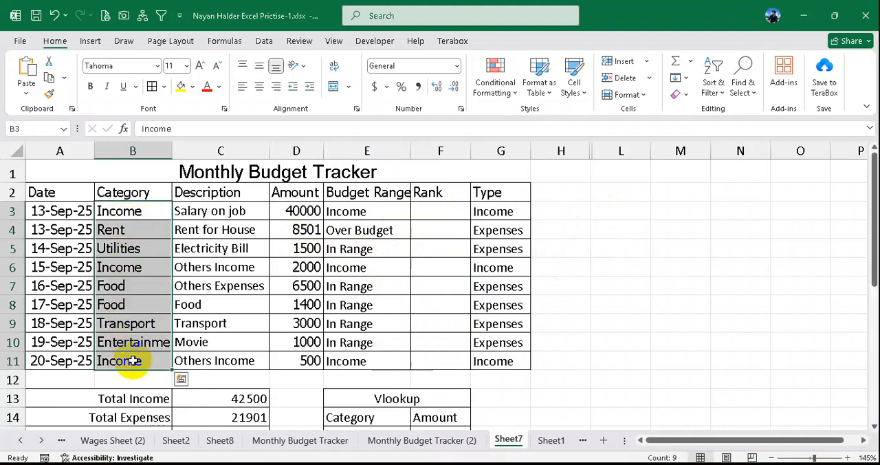
key(ctrl+c)
right_click(614, 212)
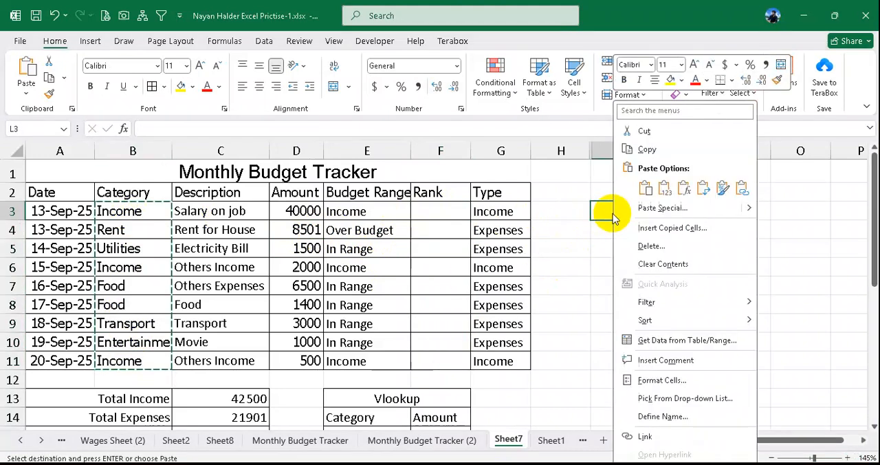
click(664, 189)
- Copy the Amount entries D3:D11 and paste them as values beside the copied categories, starting at M3
drag(310, 214, 300, 355)
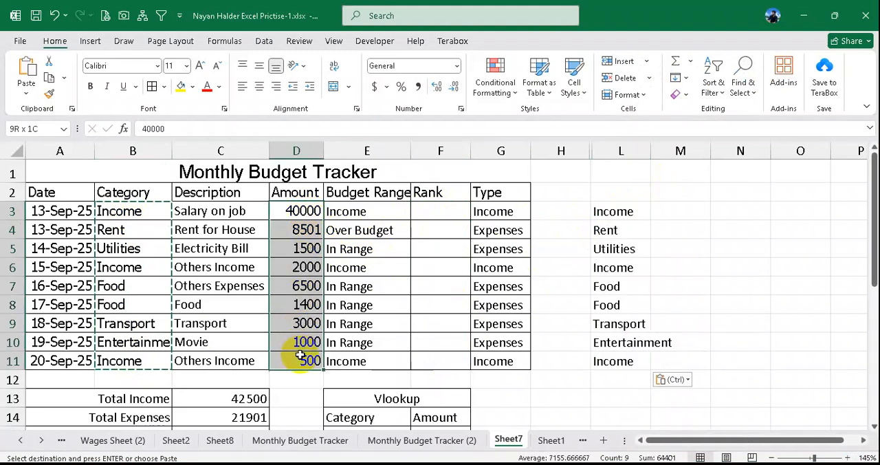
key(ctrl+c)
right_click(674, 215)
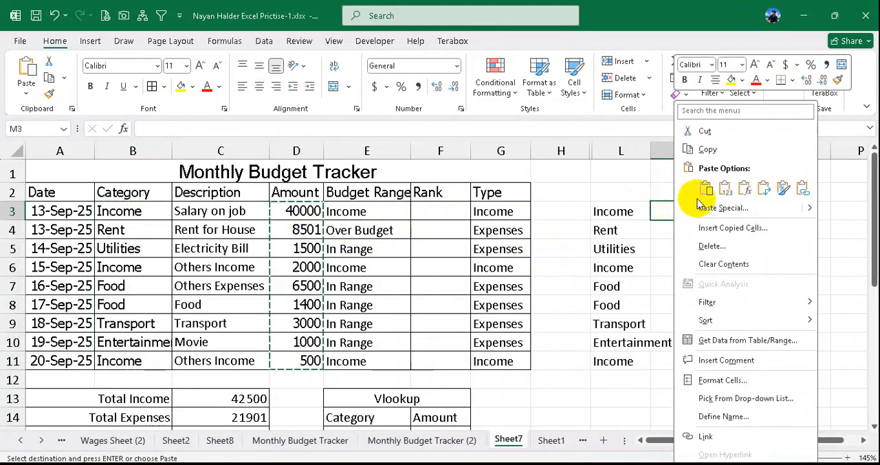
click(706, 188)
- Clear the three Income entries and their amounts from rows 3, 6 and 11 of the copied list in columns L and M
drag(624, 212, 679, 211)
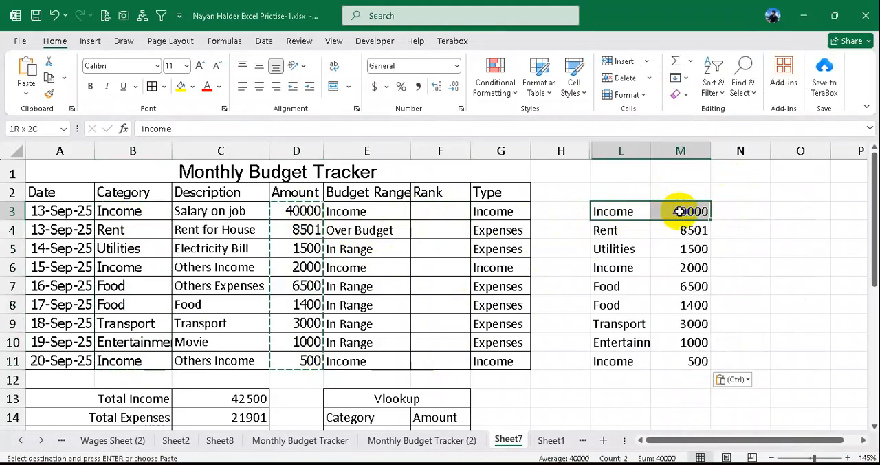
key(Delete)
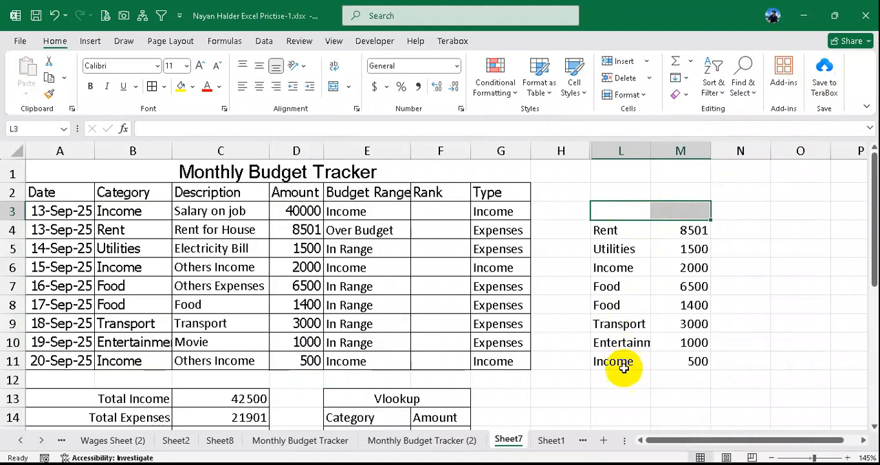
drag(618, 361, 691, 360)
key(Delete)
drag(619, 268, 657, 267)
key(Delete)
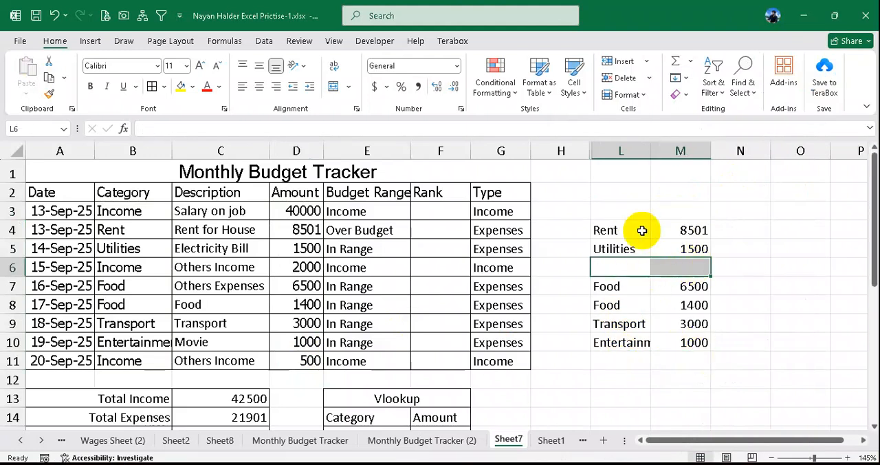
- Apply borders to all cells of the copied category and amount list in L3:M11
drag(621, 211, 681, 363)
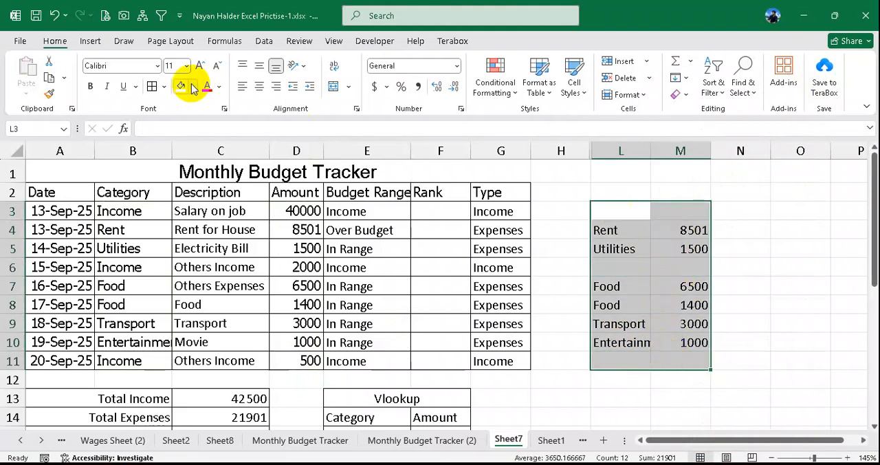
click(151, 87)
drag(623, 212, 667, 365)
click(675, 302)
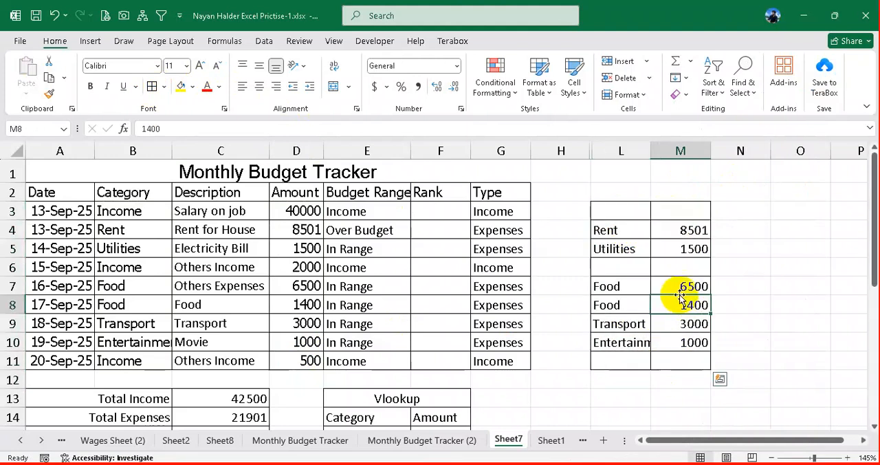
click(616, 230)
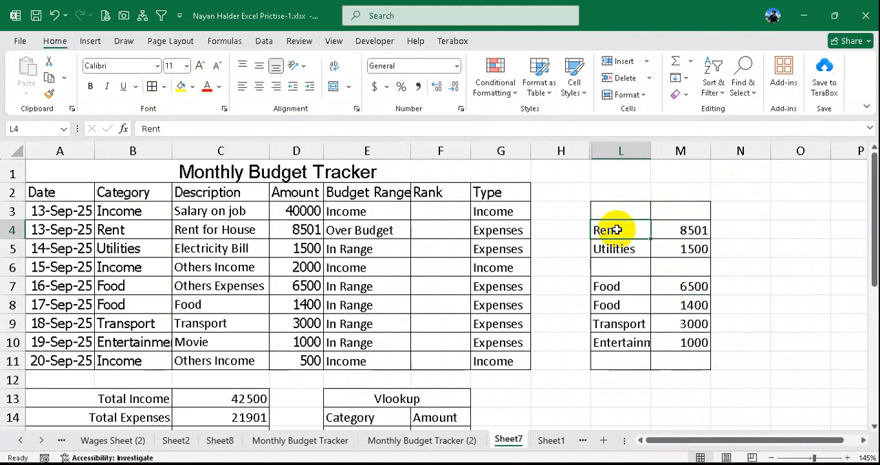
click(121, 229)
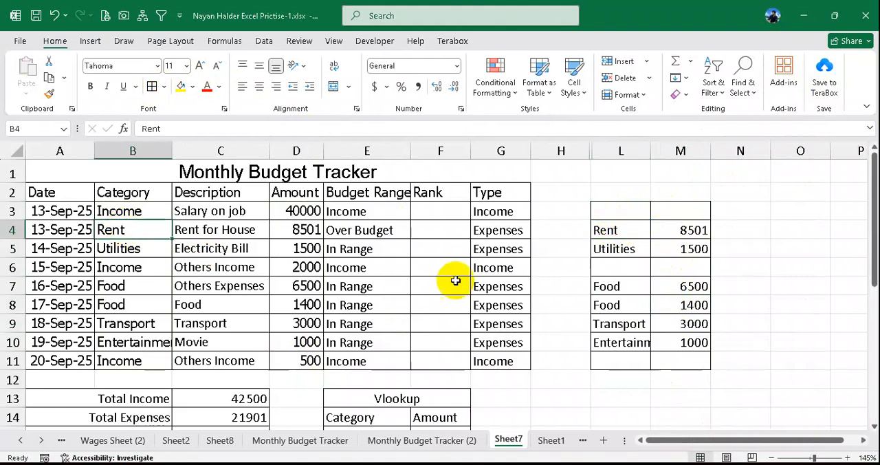
- Test changing the category in B4 to Income against its Budget Range result and the pasted list, and undo the change
click(632, 234)
click(676, 232)
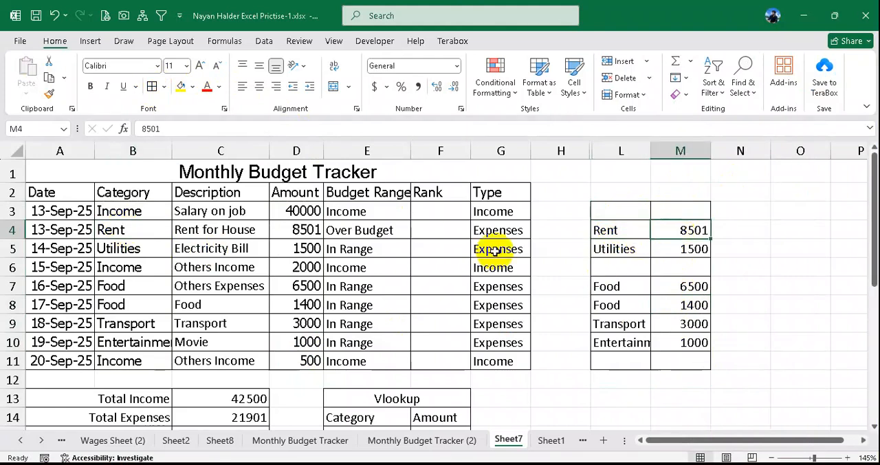
click(132, 231)
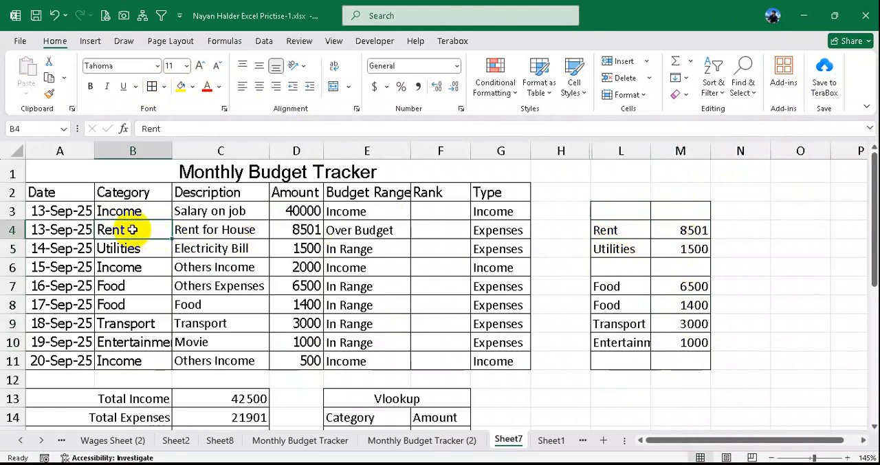
text(Income)
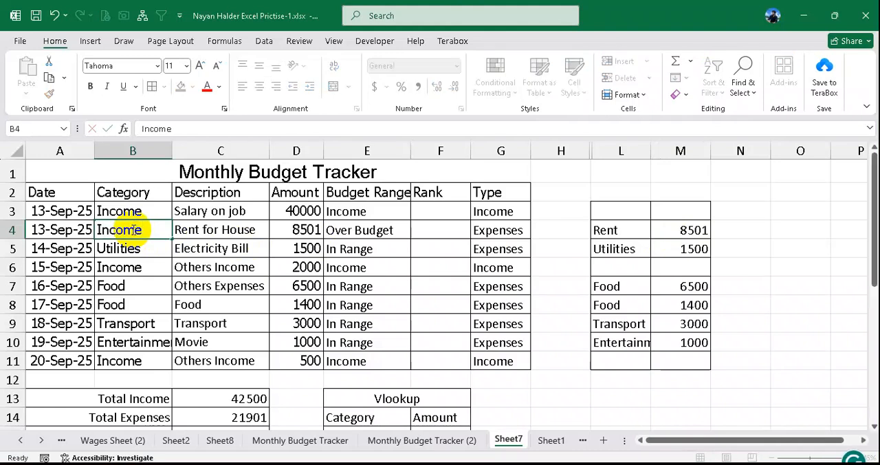
key(Return)
click(379, 232)
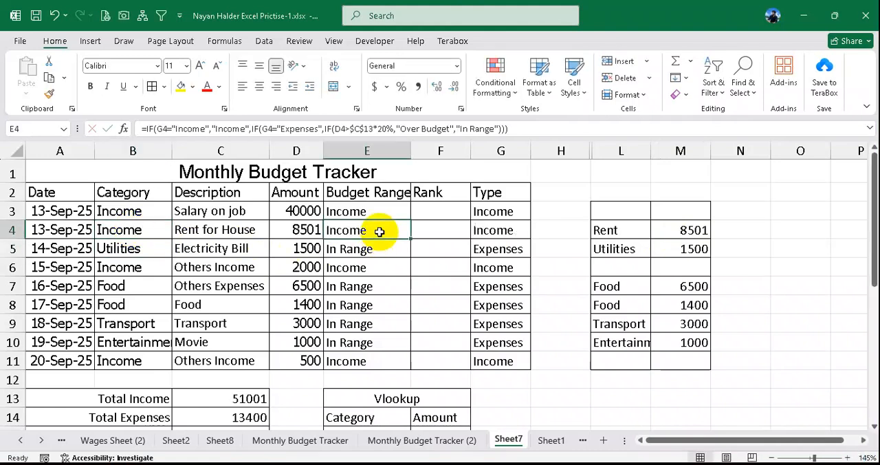
click(615, 231)
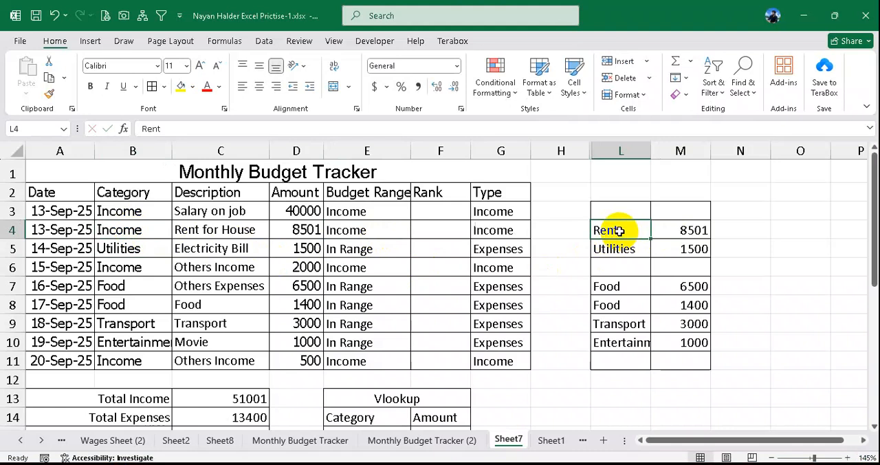
key(ctrl+z)
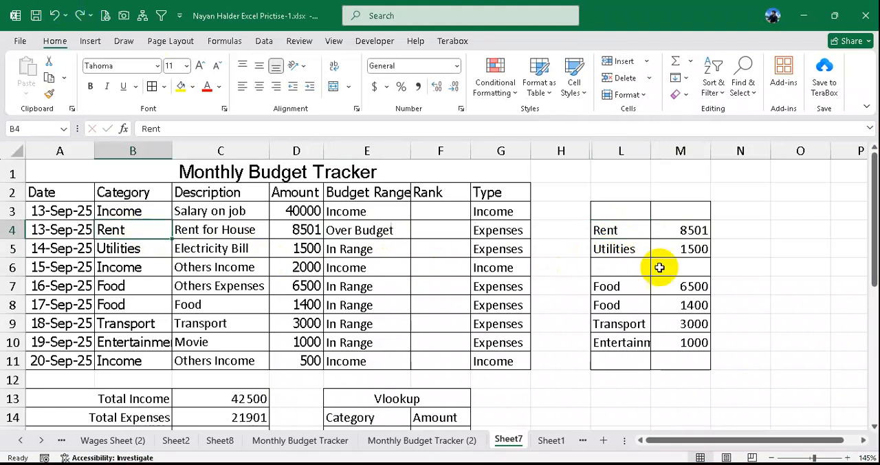
- Link L3 to the category in B3 with =B3 and fill the reference down through L11
click(621, 208)
text(=)
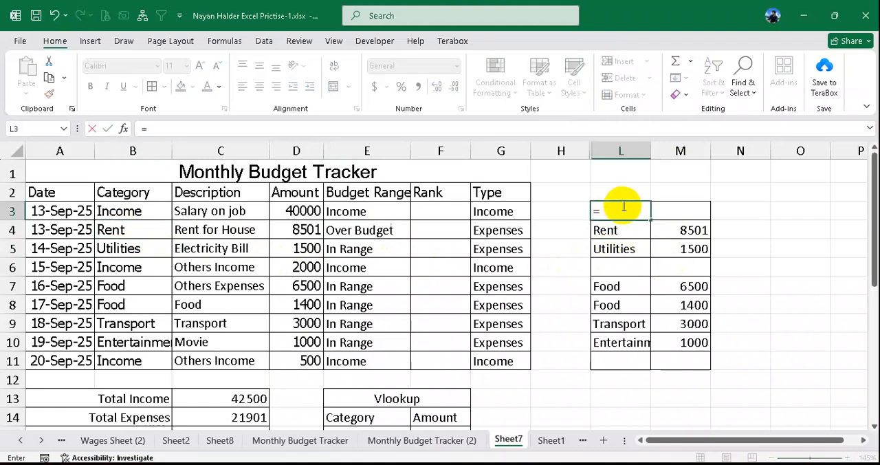
click(140, 209)
key(Return)
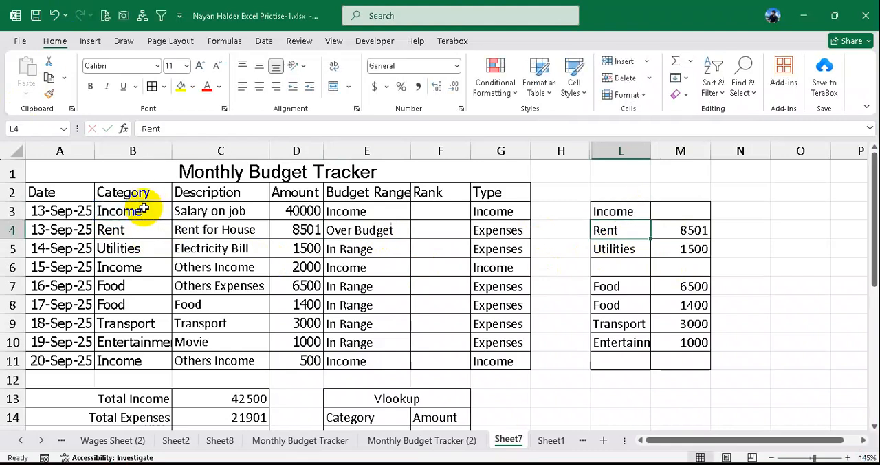
click(637, 213)
drag(649, 220, 632, 365)
- Test the linked category list by setting the categories in B4 and B7 to Income
click(128, 232)
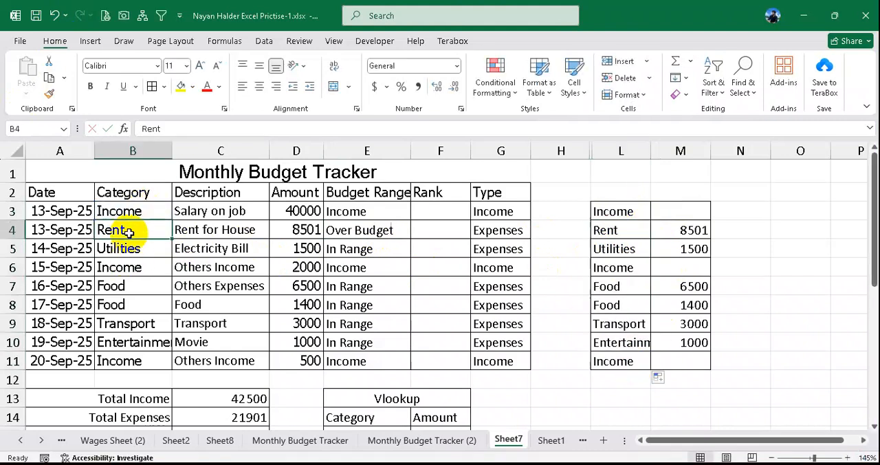
text(In)
key(Return)
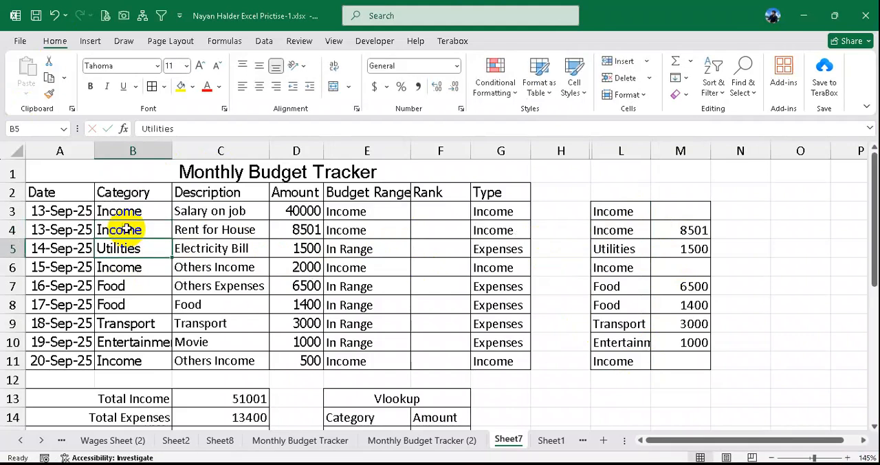
click(636, 229)
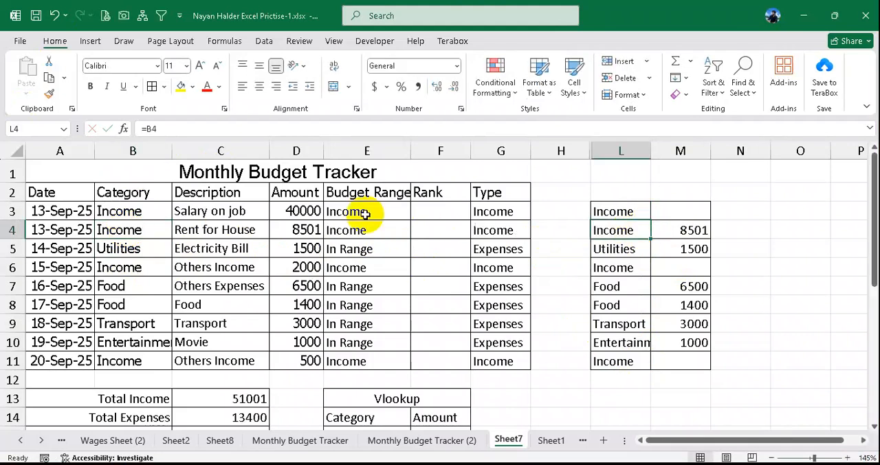
click(131, 289)
text(Income)
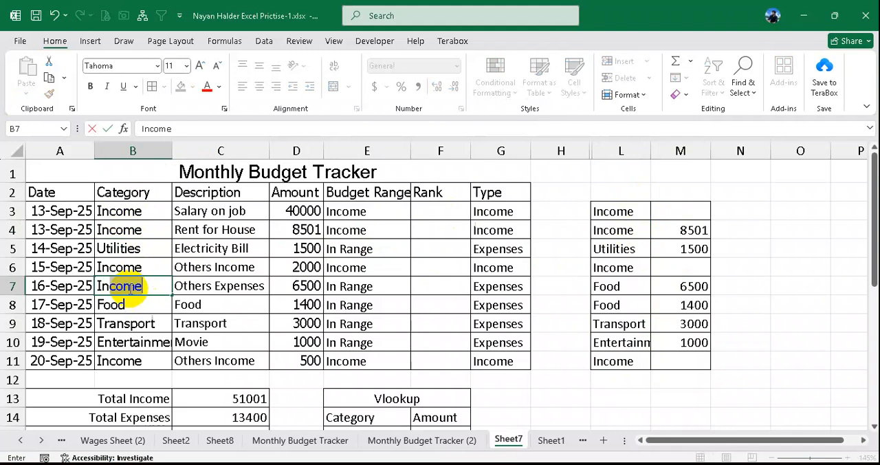
key(Return)
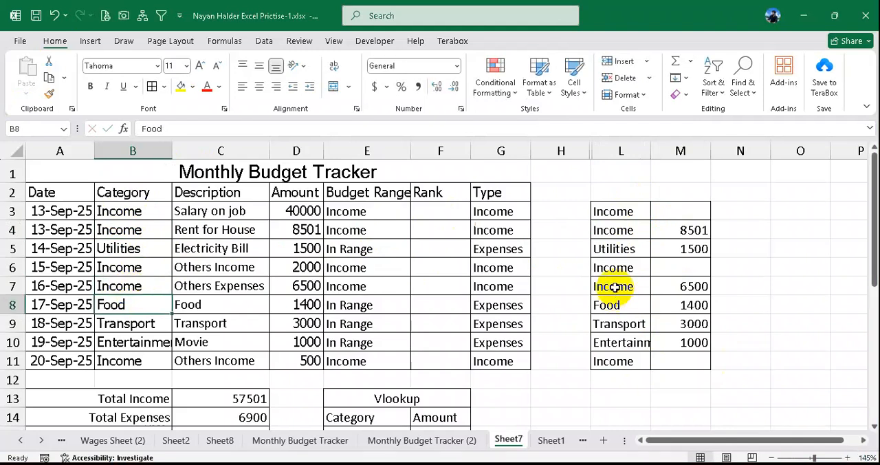
- Undo the Income test entries, the linked formulas in column L and the borders on the helper list
drag(619, 286, 674, 289)
key(ctrl+z)
key(ctrl+z)
key(ctrl+z)
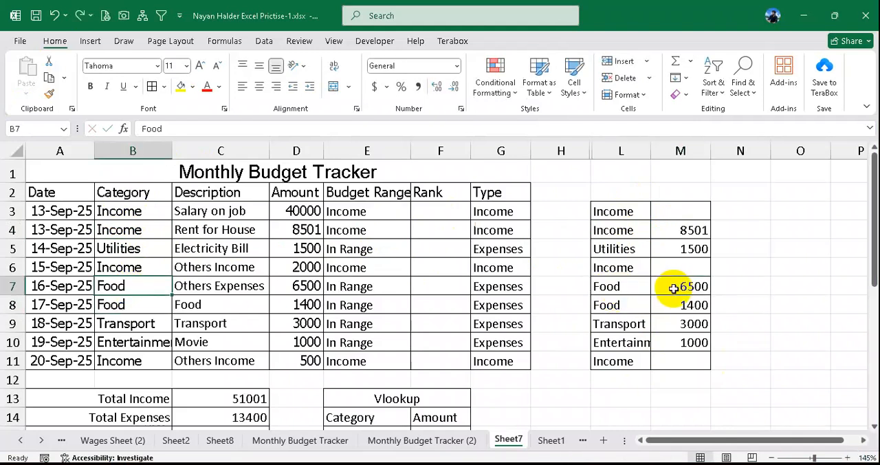
key(ctrl+a)
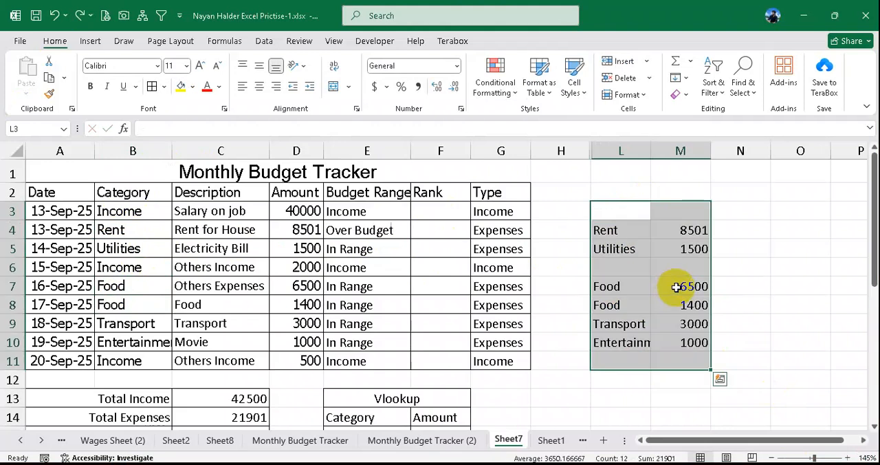
key(ctrl+z)
- Clear the pasted categories and amounts from the helper list in columns L and M
drag(614, 215, 684, 342)
key(Delete)
click(646, 286)
- Enter =B3 in L3, fill it down through L11, and widen column L for the linked categories
click(621, 212)
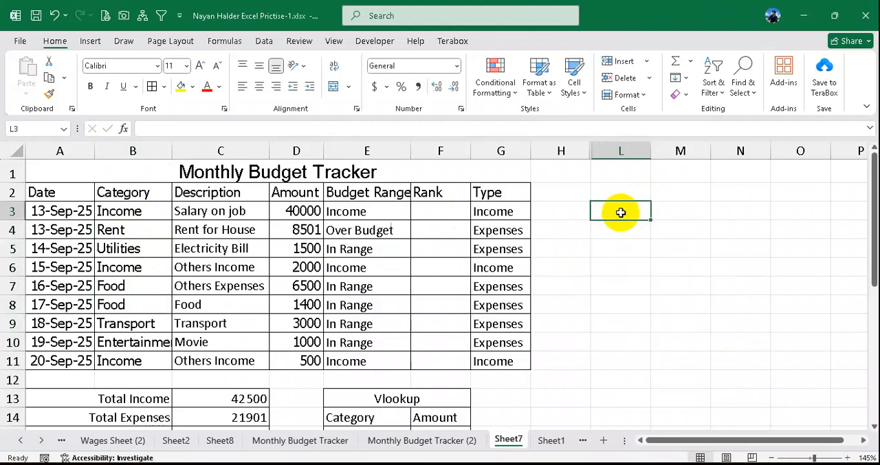
text(=)
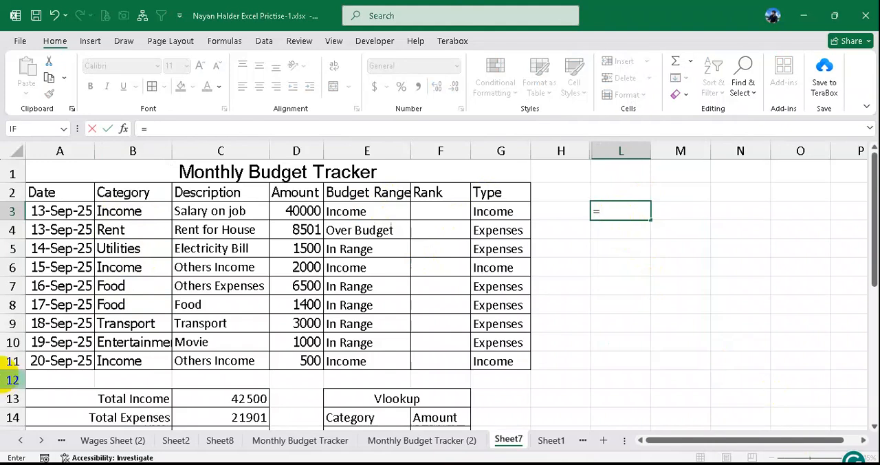
click(128, 211)
key(Return)
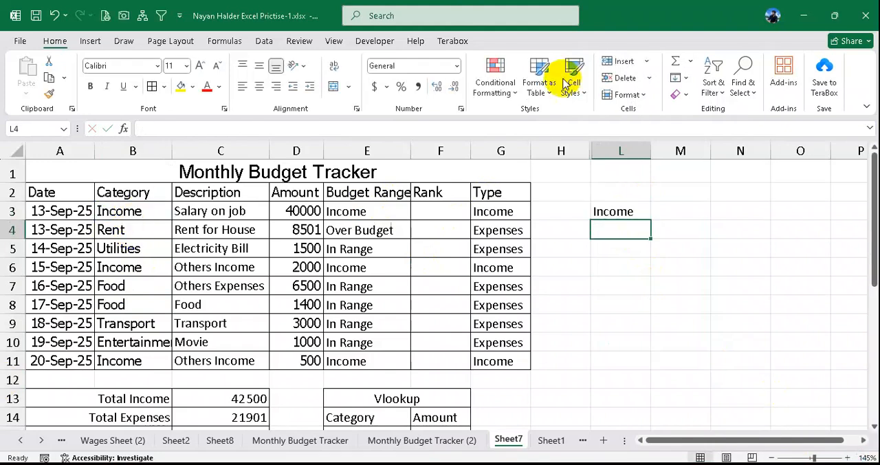
click(637, 212)
drag(650, 220, 641, 362)
drag(650, 150, 668, 150)
- Enter =D3 in M3 and fill it down through M11 to link the amounts beside the categories
click(638, 209)
drag(638, 210, 639, 352)
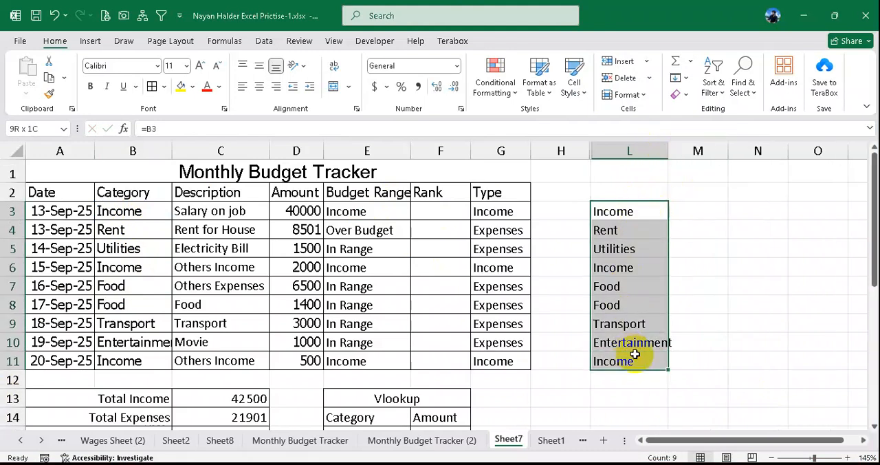
text(=)
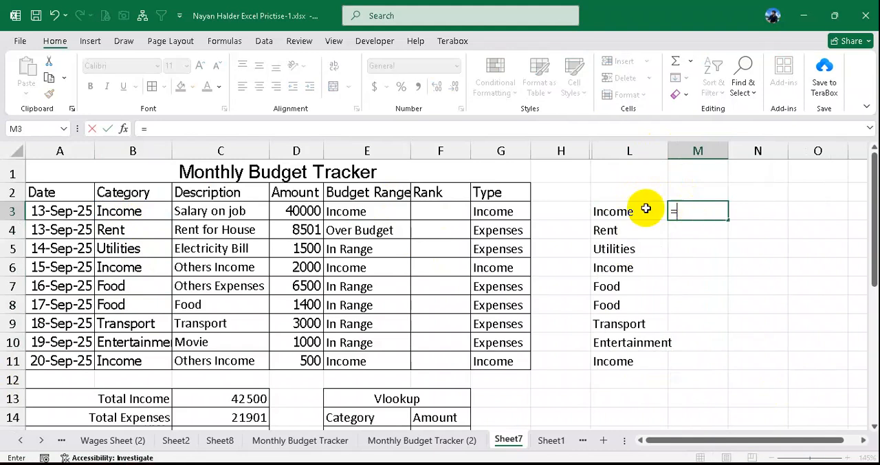
click(303, 211)
key(Return)
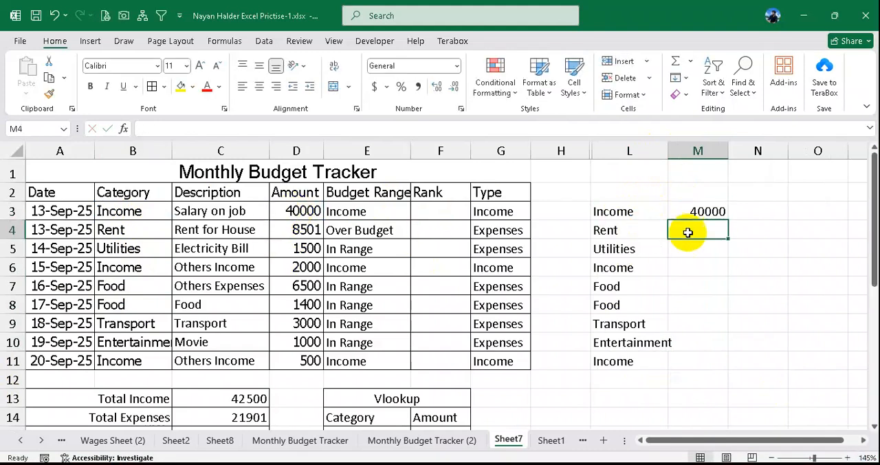
click(701, 210)
drag(727, 239, 715, 359)
- Set the Electricity Bill amount in D5 to 1700 and check the linked amount in M5
click(302, 247)
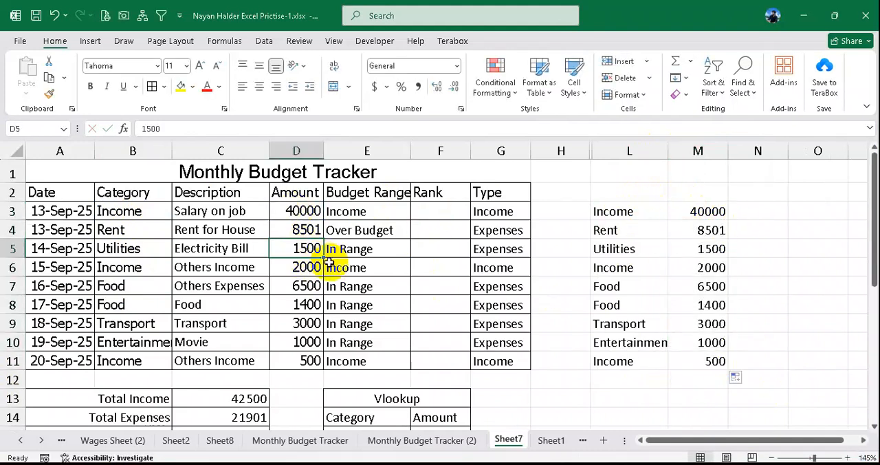
text(17)
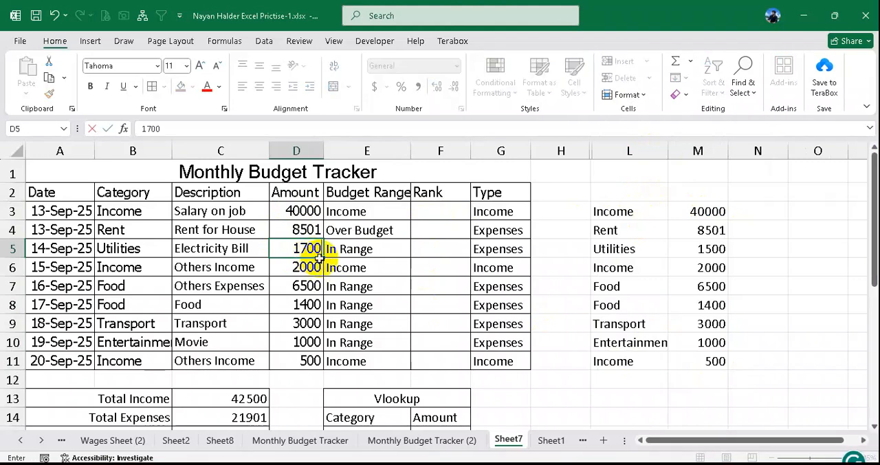
key(Return)
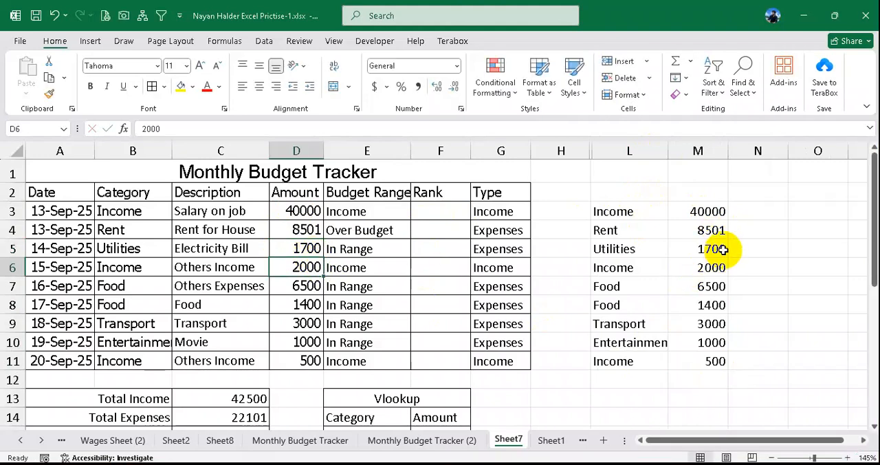
click(722, 250)
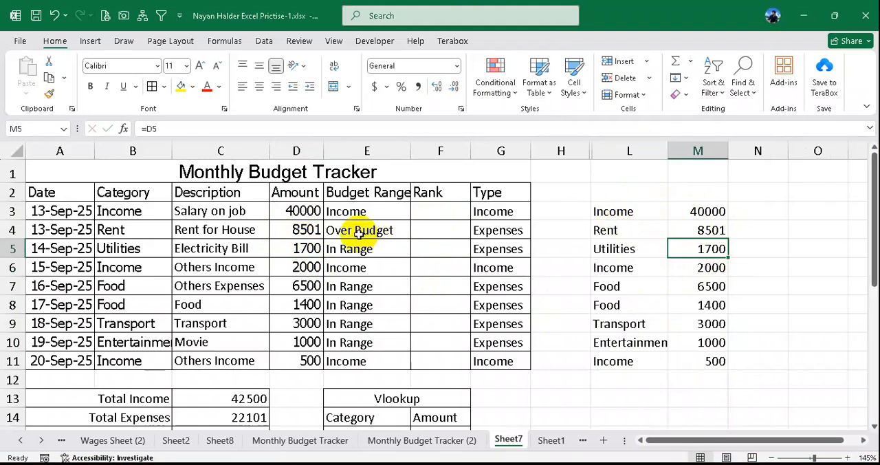
- Examine the cell references in L3 and M3 of the helper list alongside the empty Rank cell F3
click(618, 213)
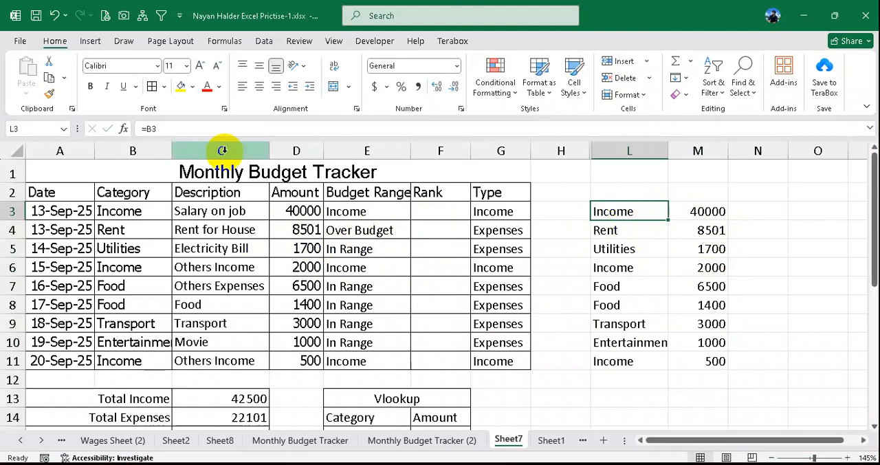
click(149, 131)
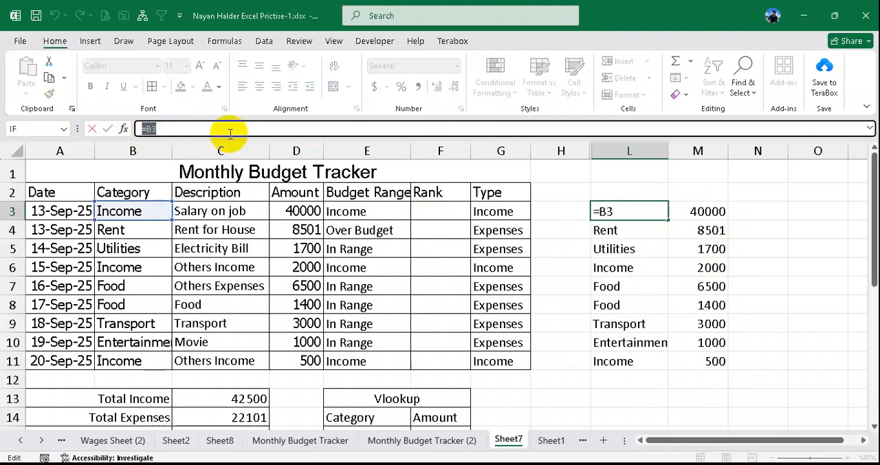
key(Return)
click(632, 212)
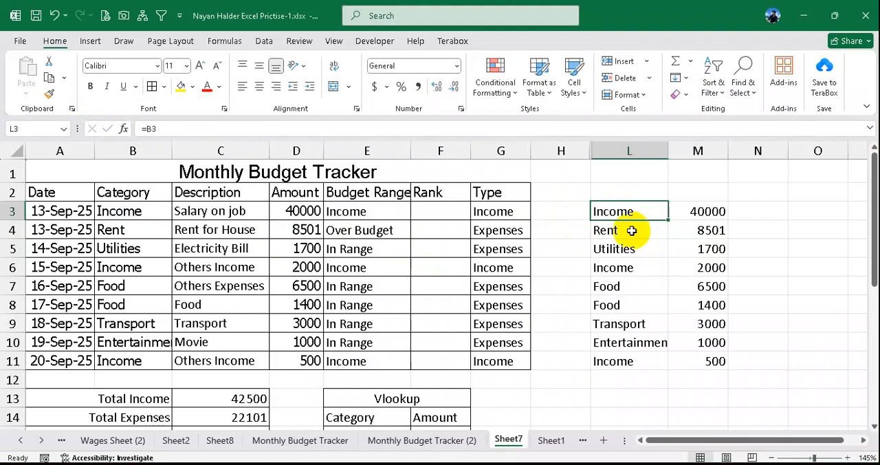
click(631, 231)
click(624, 211)
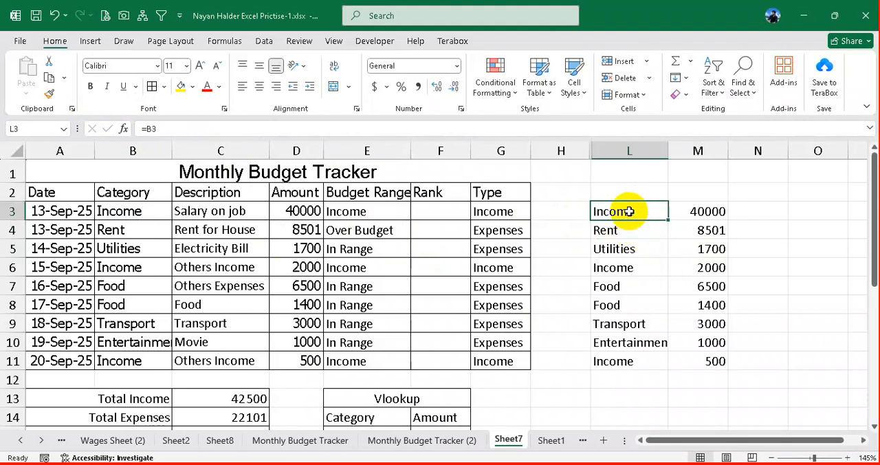
click(712, 214)
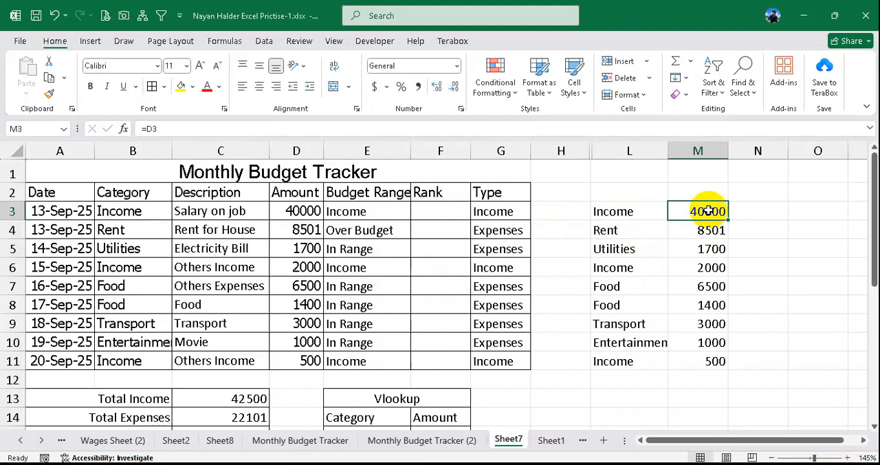
click(444, 211)
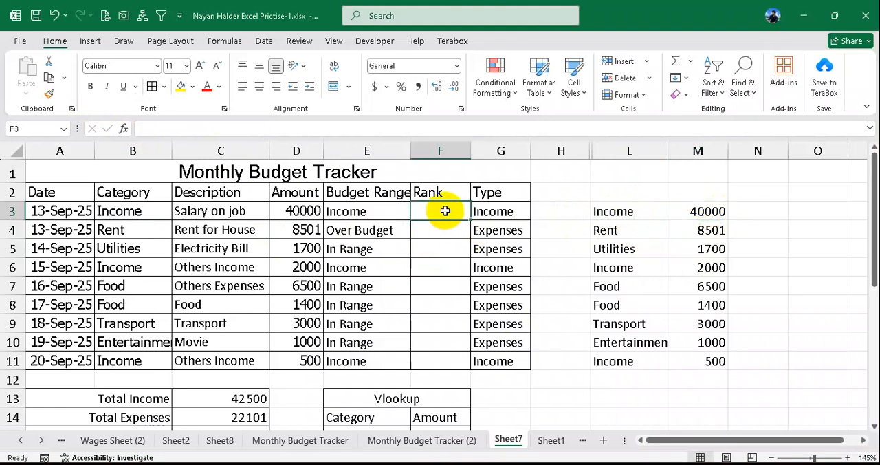
click(629, 212)
click(709, 211)
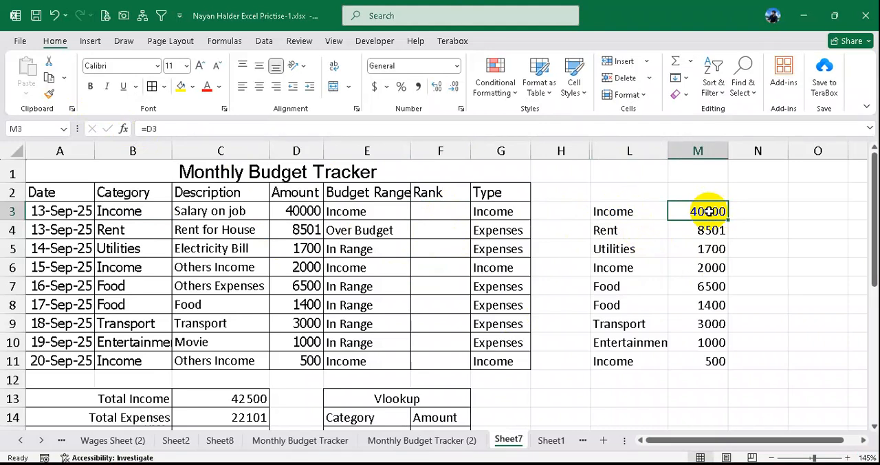
click(439, 211)
- Apply borders to all cells of the linked category and amount list in L3:M11
drag(639, 214, 708, 360)
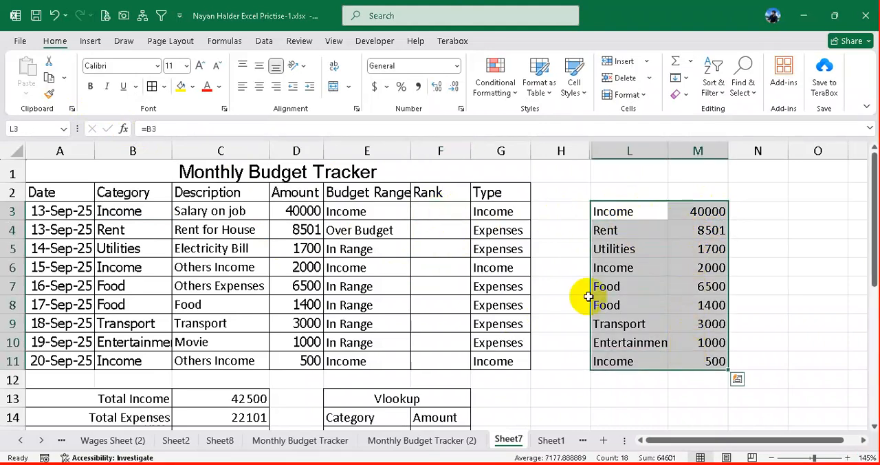
click(152, 86)
click(636, 213)
- Start an IF formula in F3 that tests whether G3 equals "Income" and returns "-" when true
click(457, 215)
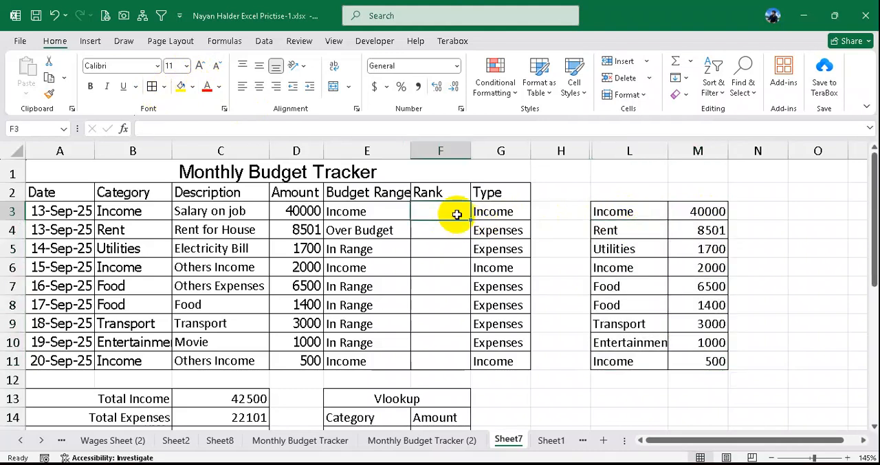
text(=if()
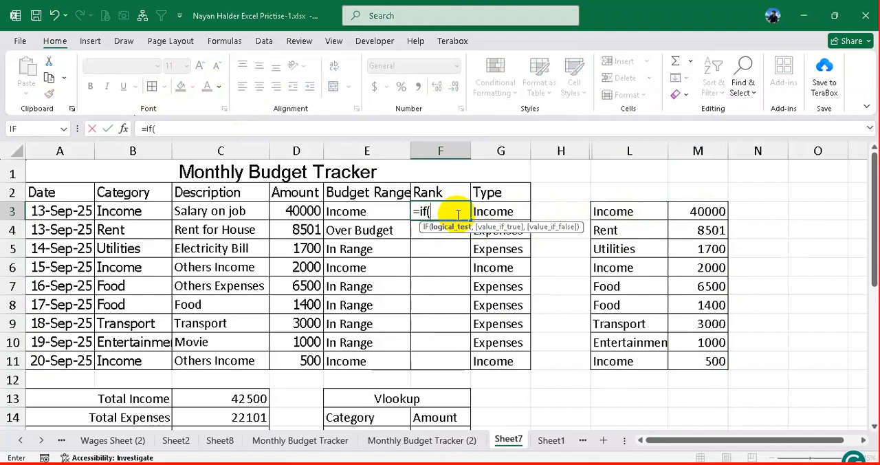
click(514, 209)
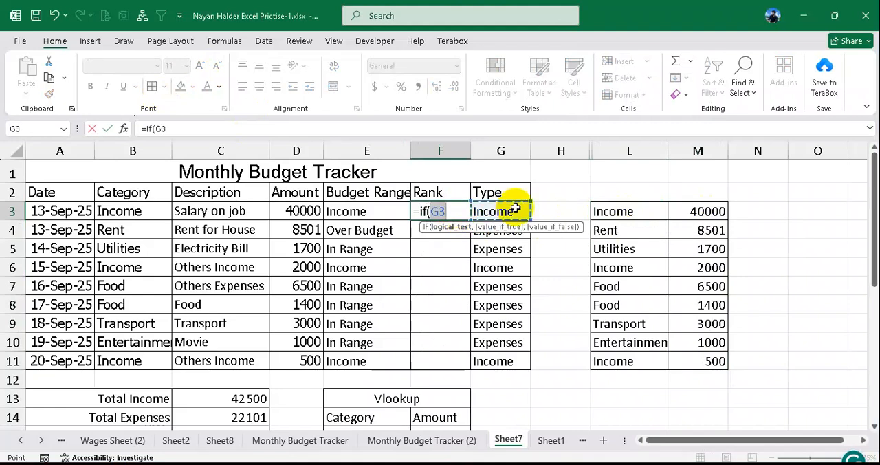
text(="I)
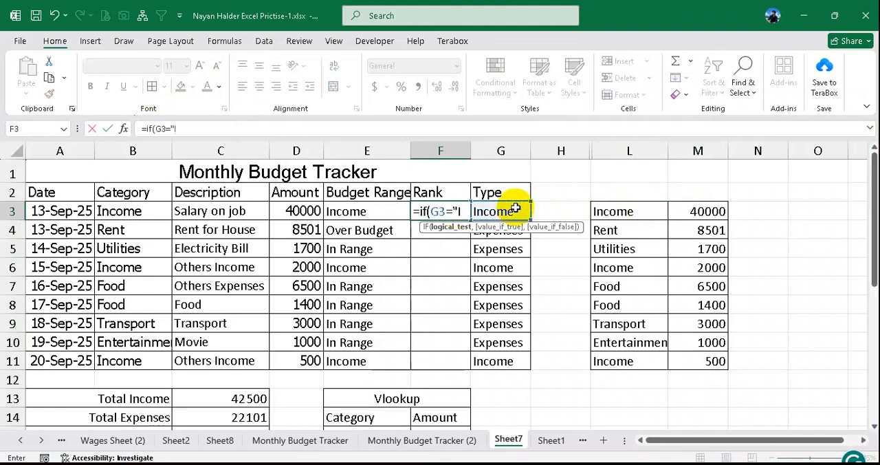
text(ncome",)
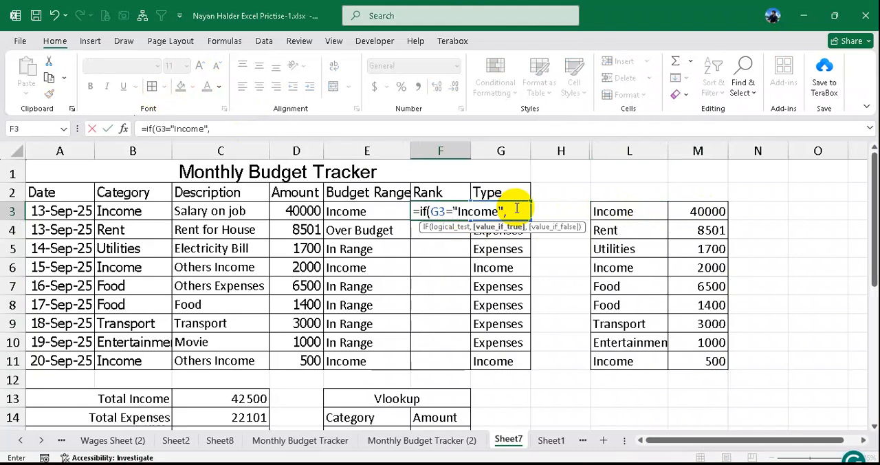
text("-",)
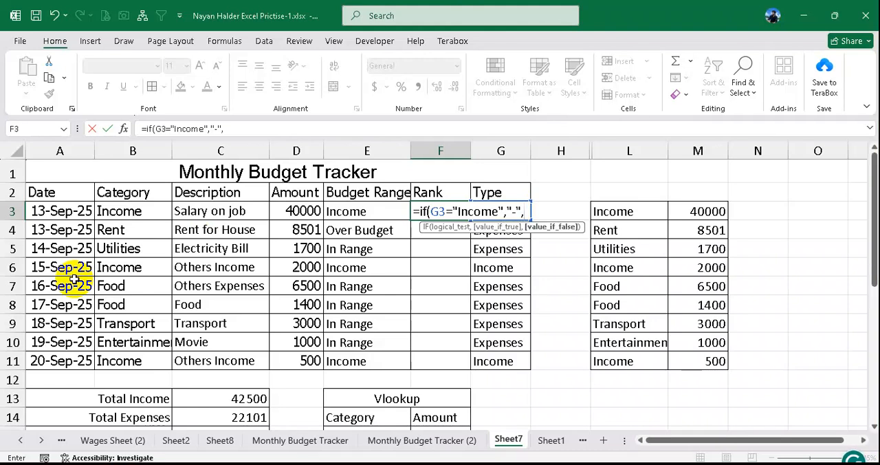
- Complete the F3 formula with RANK(M3,$M$3:$M$11) as the false result and fill it down through F11
text(ran)
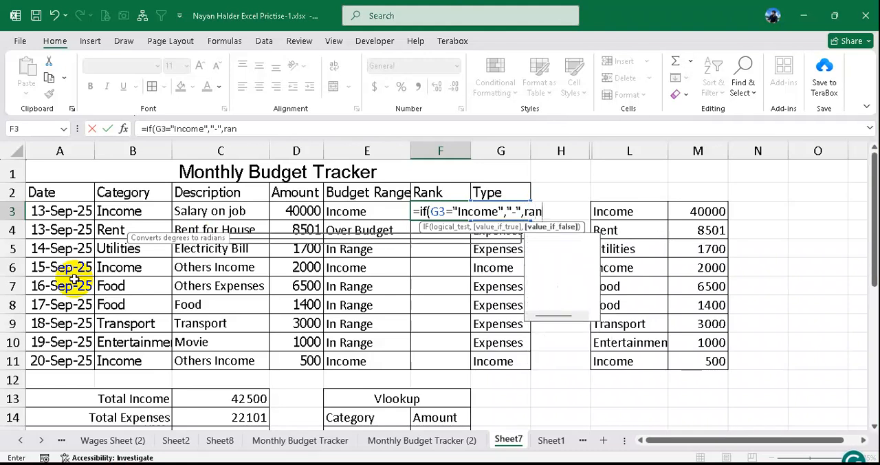
text(k()
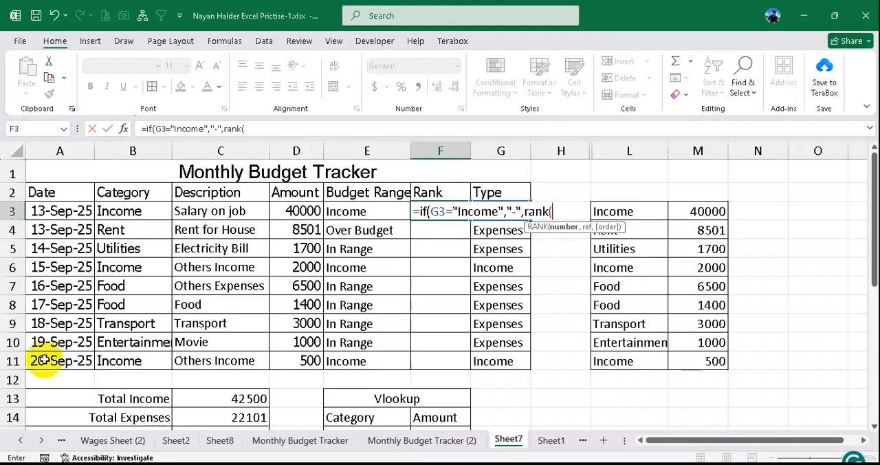
click(707, 211)
text(,)
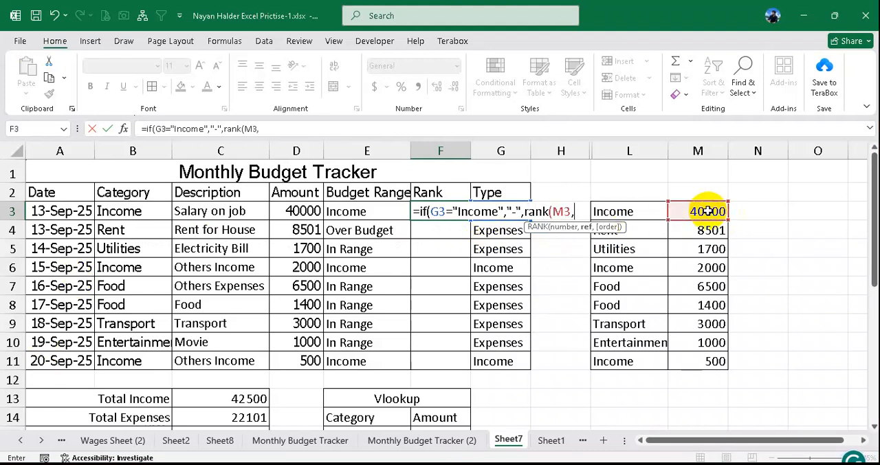
drag(699, 212, 698, 355)
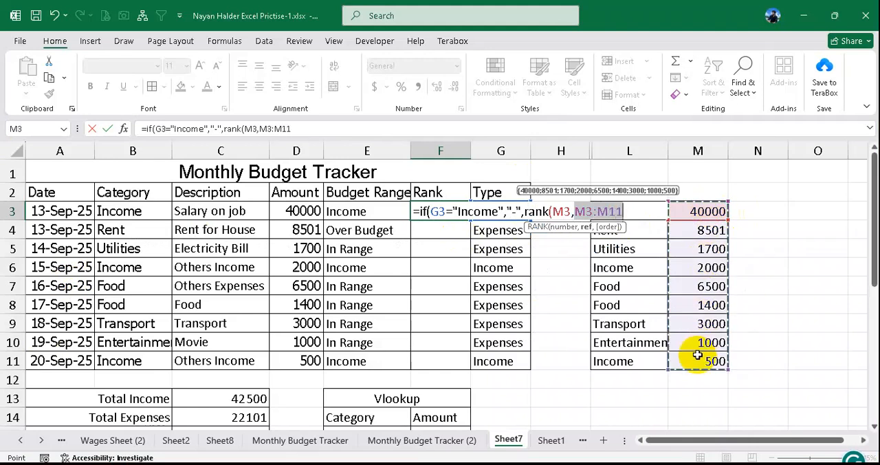
key(F4)
text())
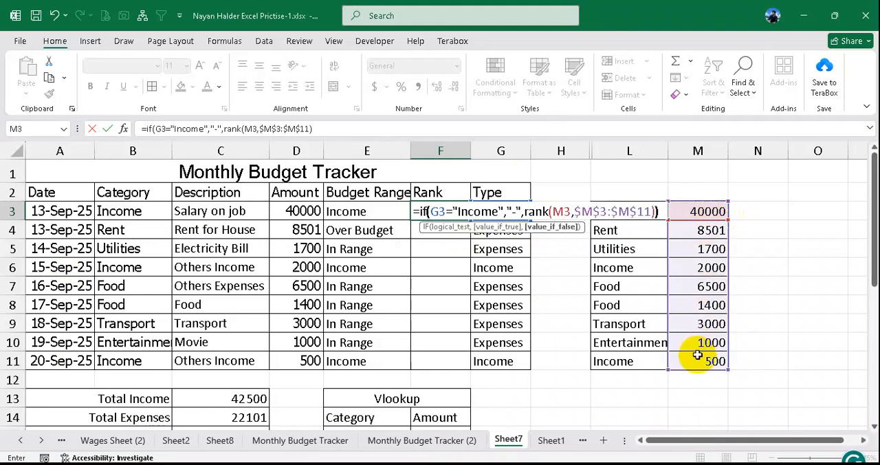
key(Return)
click(437, 207)
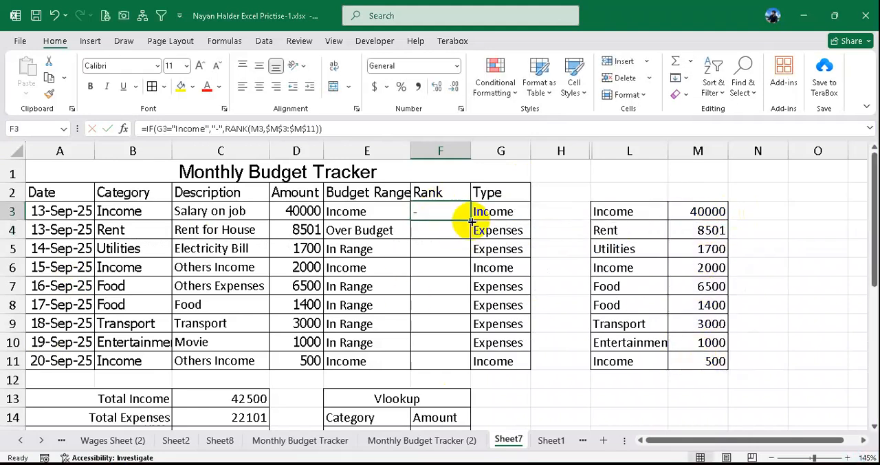
drag(472, 221, 462, 363)
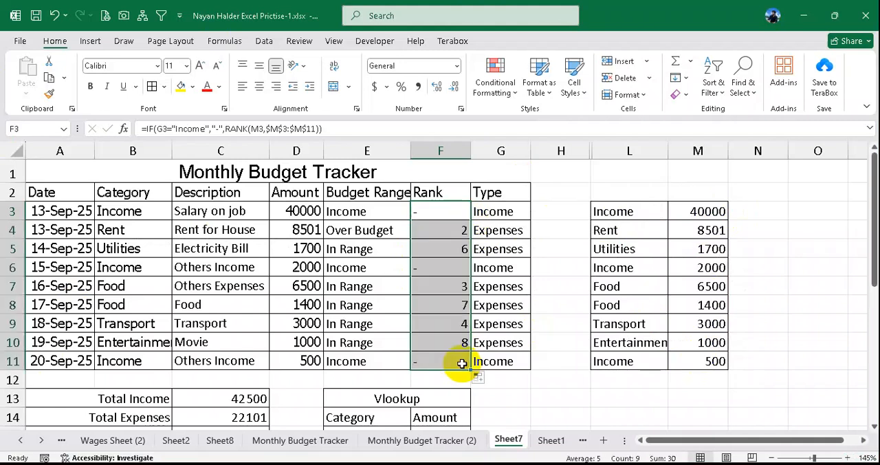
- Check the rank formula in F3 and compare the Rent row's amount with its rank in D4:F4
click(443, 214)
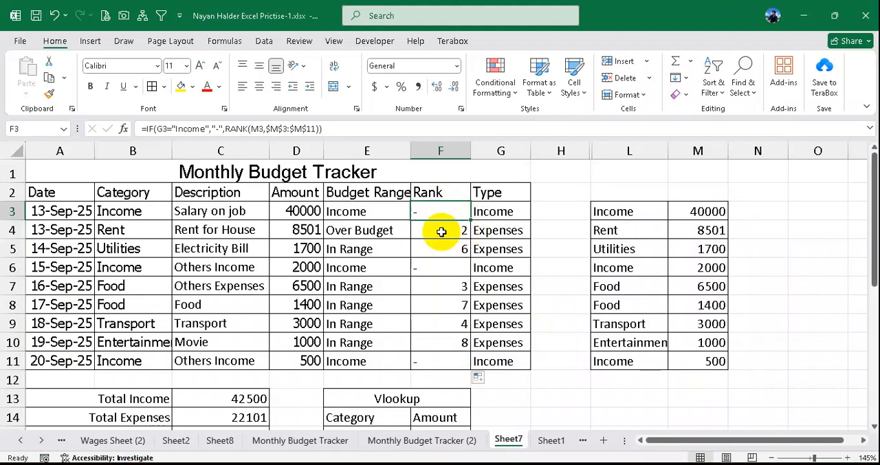
click(293, 232)
drag(292, 231, 444, 230)
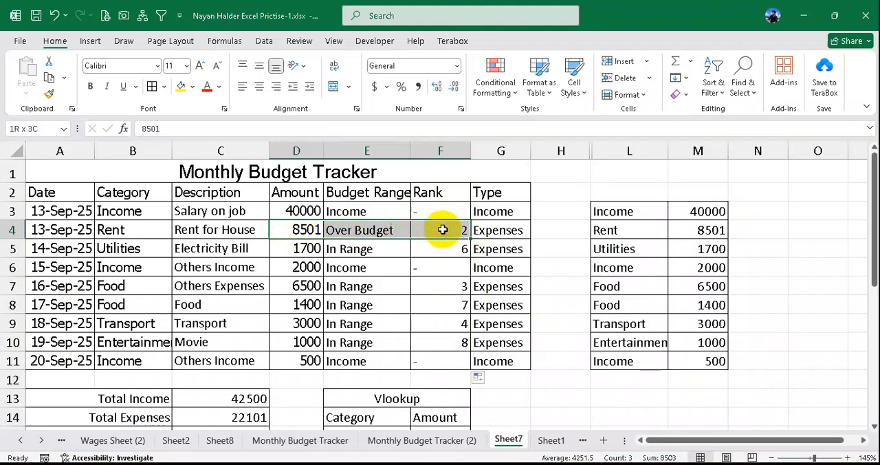
- Clear the linked amounts of the income rows in M3, M11 and M6 of the helper list
click(650, 213)
click(692, 212)
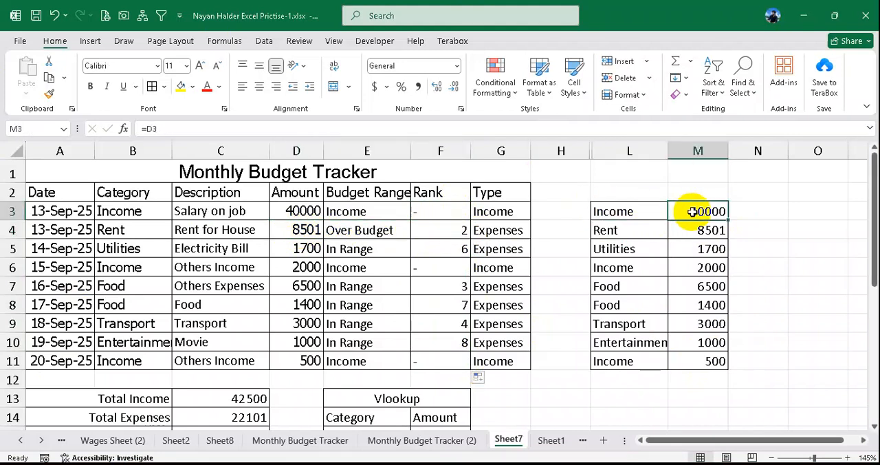
key(Delete)
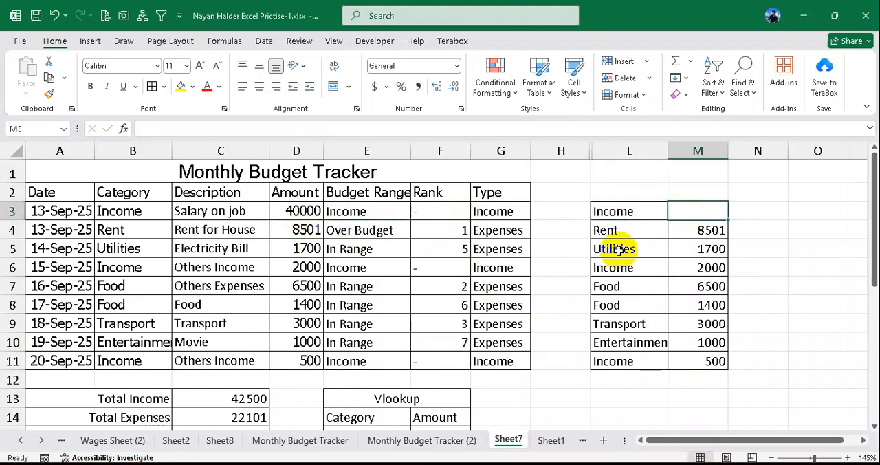
click(715, 360)
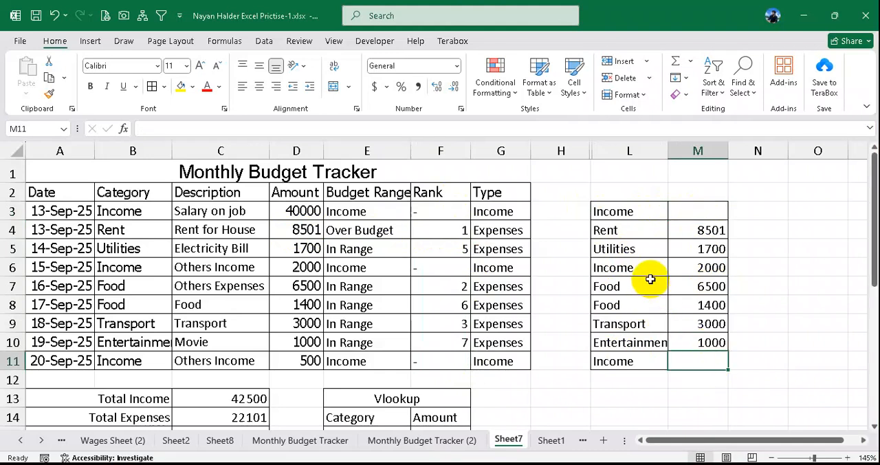
click(702, 268)
key(Delete)
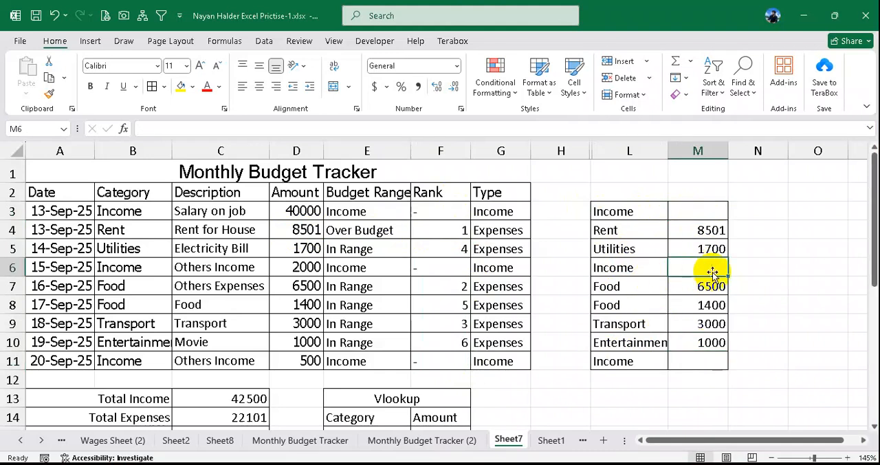
- Compare the remaining helper amounts in M3:M11 with the ranks in F3:F11, inspecting the formulas in F4 and F5
drag(710, 212, 708, 358)
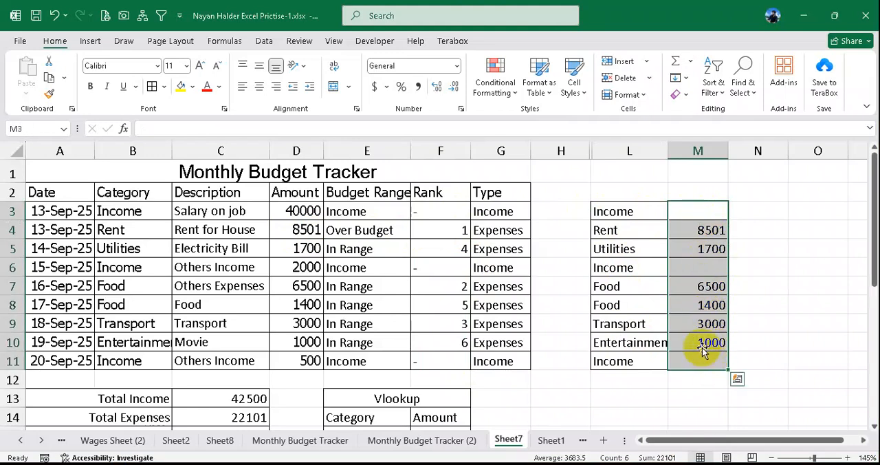
drag(447, 209, 449, 359)
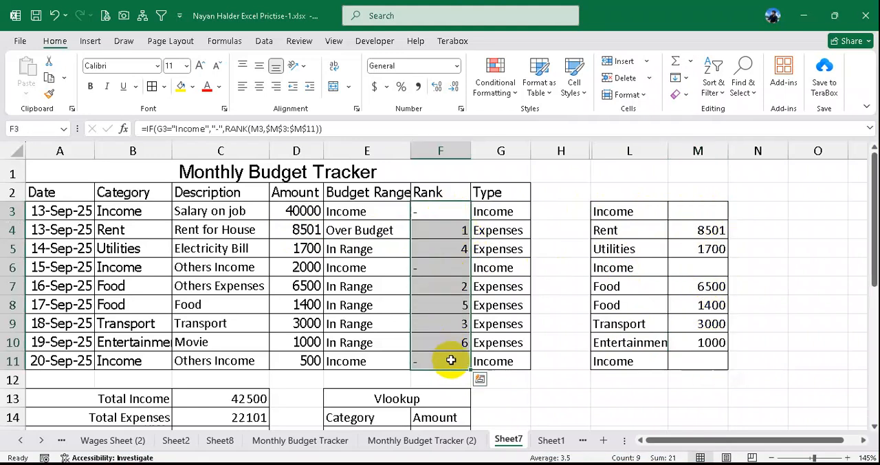
click(451, 227)
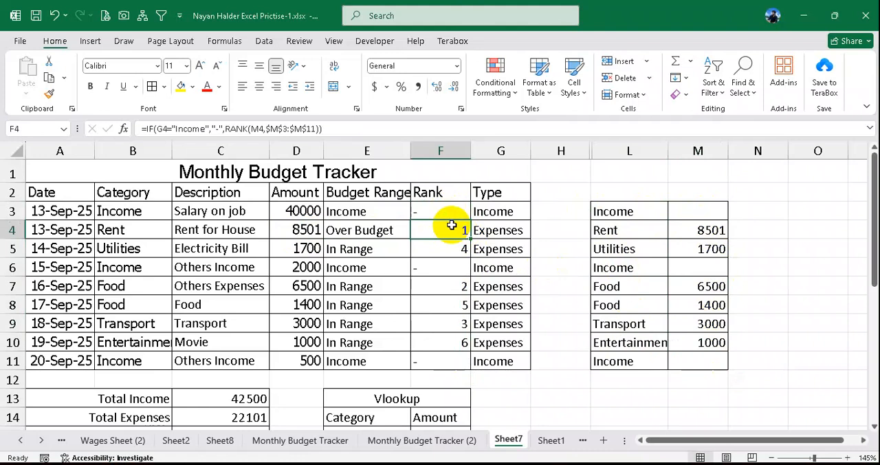
click(454, 249)
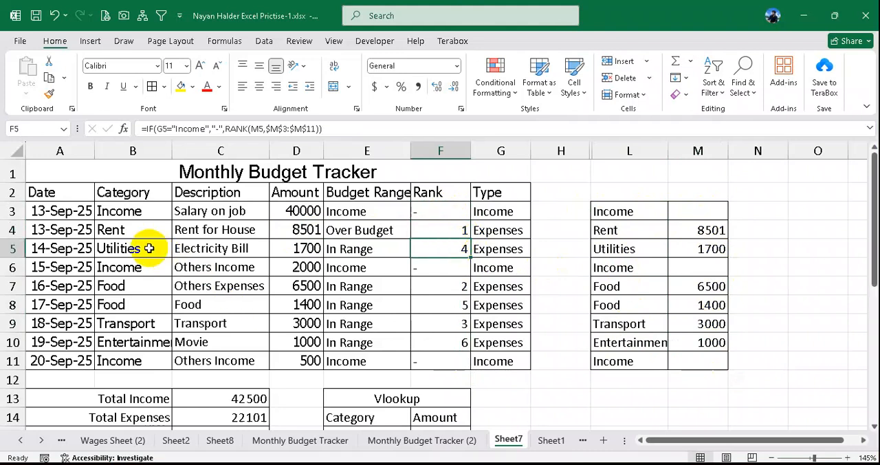
- Change the category in B8 to Income and check the effect on F8 and the rest of the Rank column
click(126, 304)
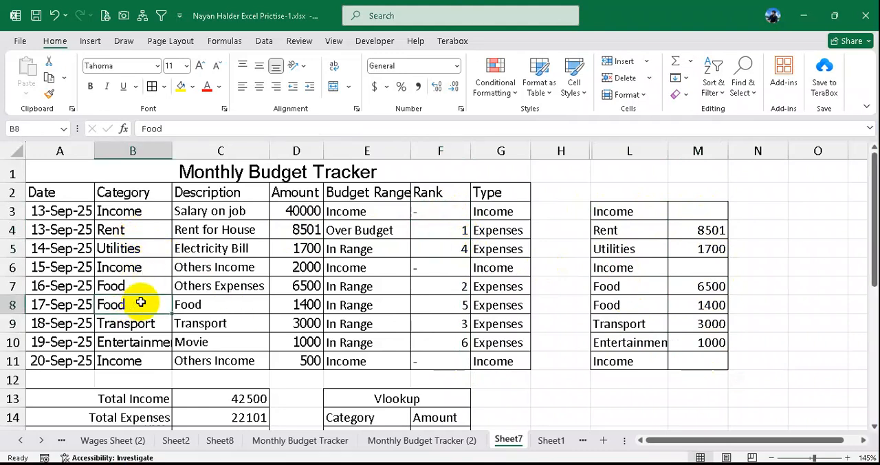
text(Income)
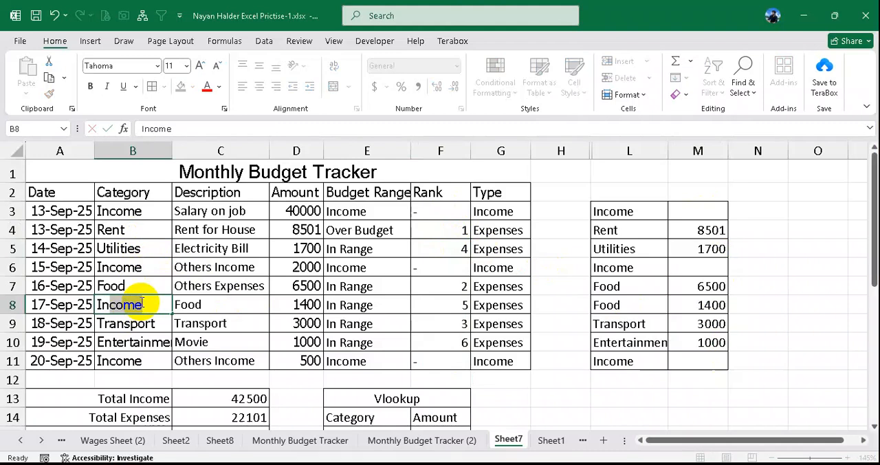
key(Return)
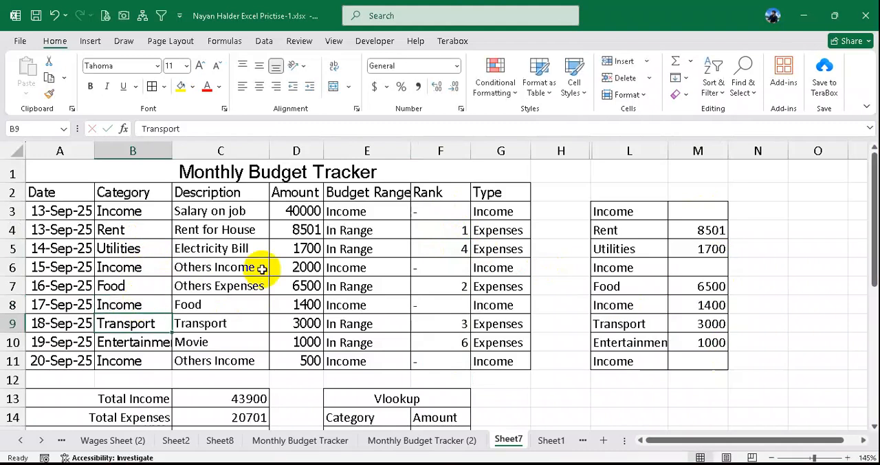
click(440, 306)
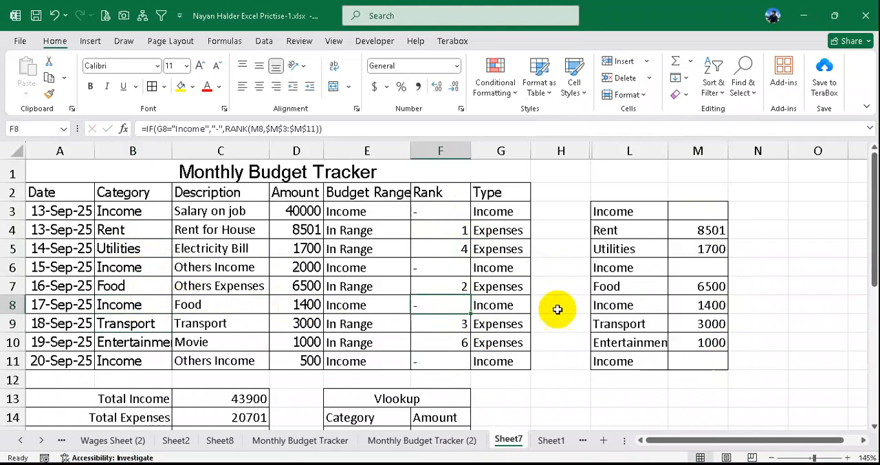
drag(450, 216, 458, 363)
click(445, 299)
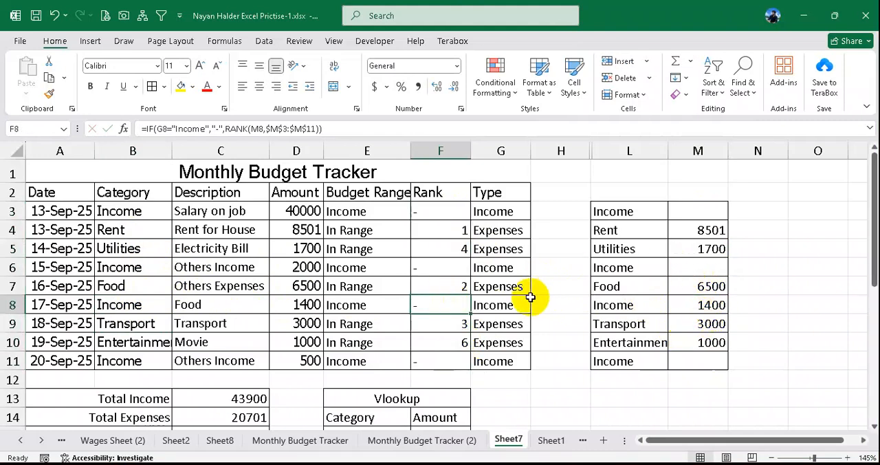
drag(442, 211, 444, 358)
- Undo the category change in B8 and the clearing of the income amounts in M6 and M11
key(ctrl+z)
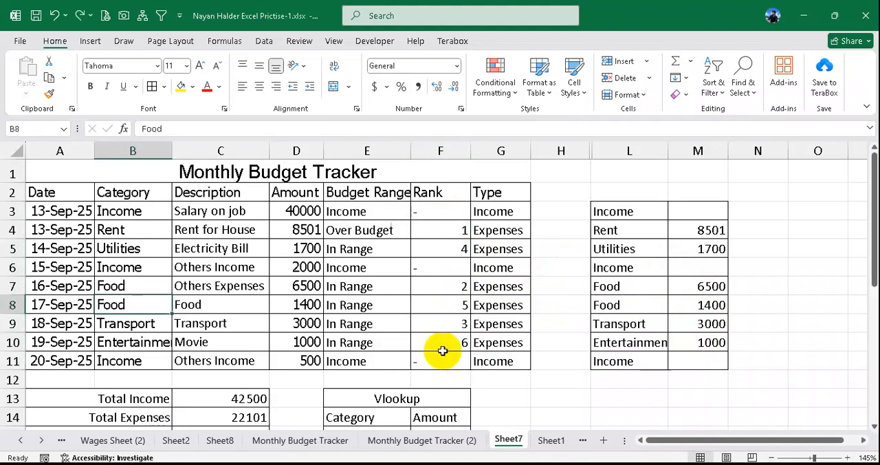
key(ctrl+z)
key(ctrl+z)
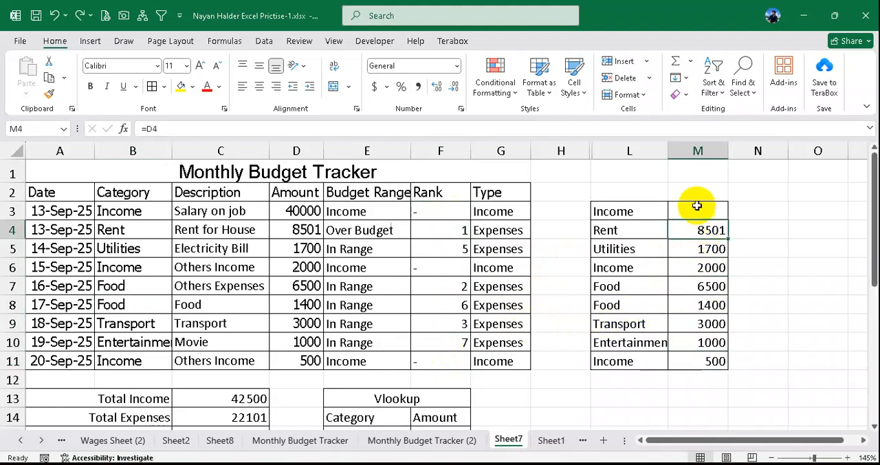
- Clear the helper amounts in M3:M11, re-enter =D3 in M3 and fill it down through M11
drag(693, 208, 706, 357)
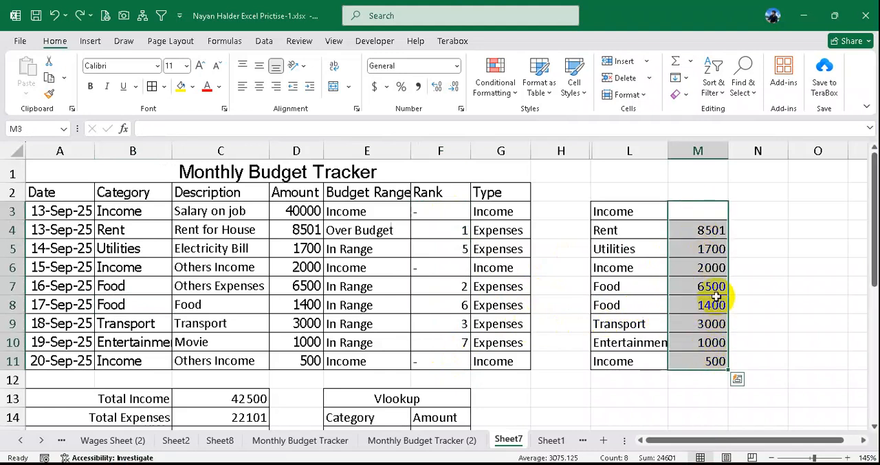
key(Delete)
click(699, 213)
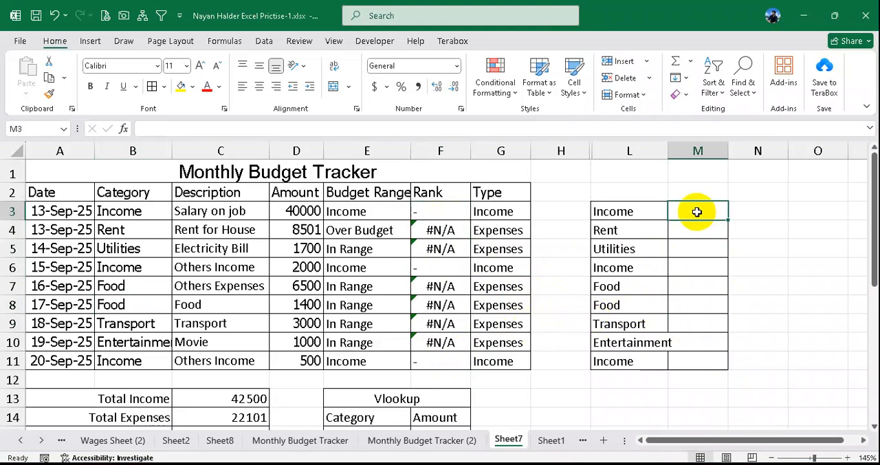
text(=)
click(303, 210)
key(Return)
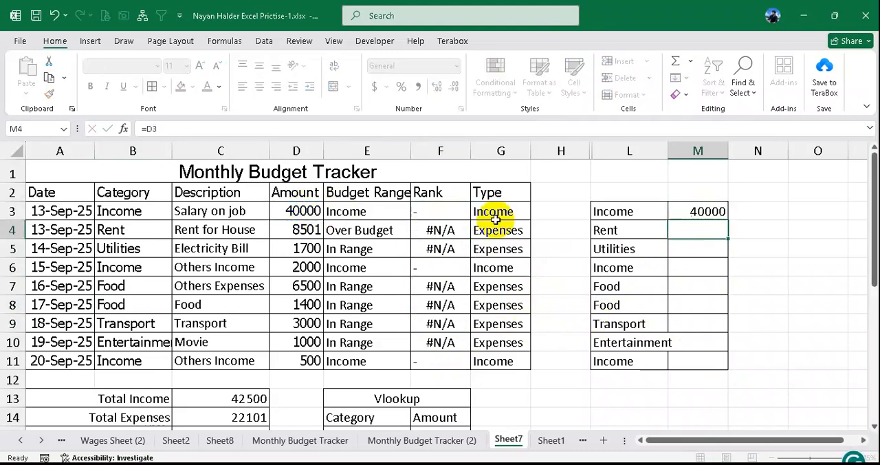
click(701, 218)
drag(727, 221, 715, 360)
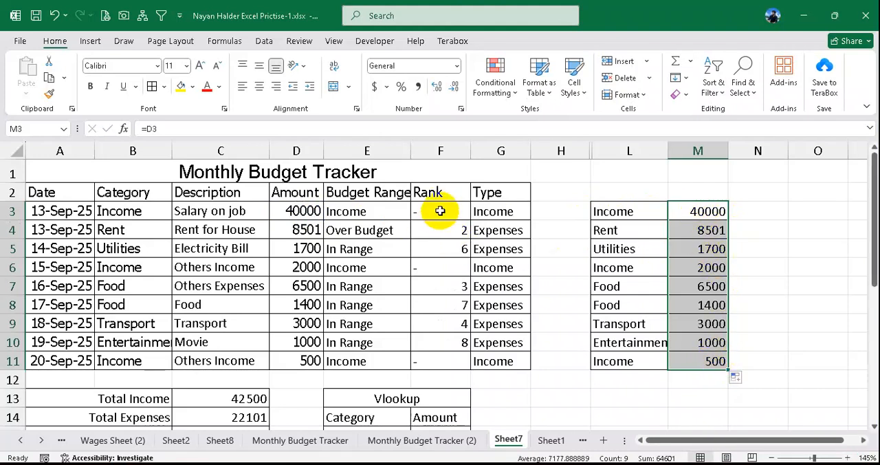
- Clear all rank formulas from F3:F11
drag(436, 210, 450, 355)
key(Delete)
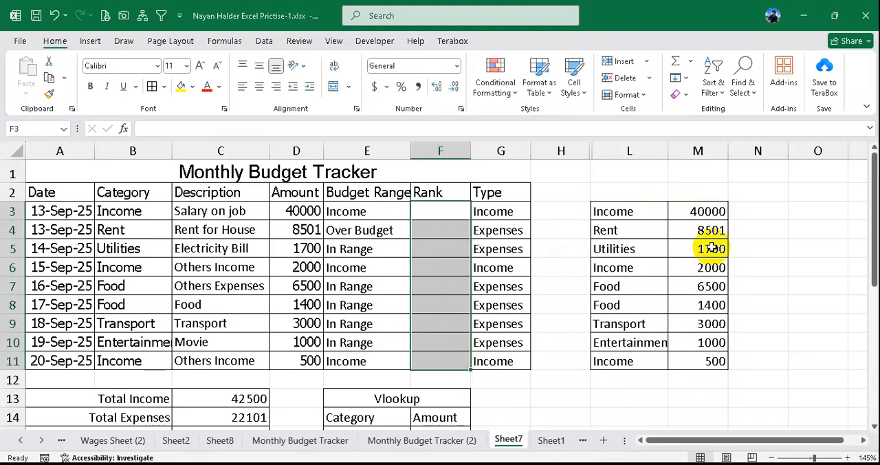
- Clear the helper amounts in M3:M11 and start a formula in M3 with =if(L3="Income","", to return blank for income
drag(703, 210, 703, 355)
key(Delete)
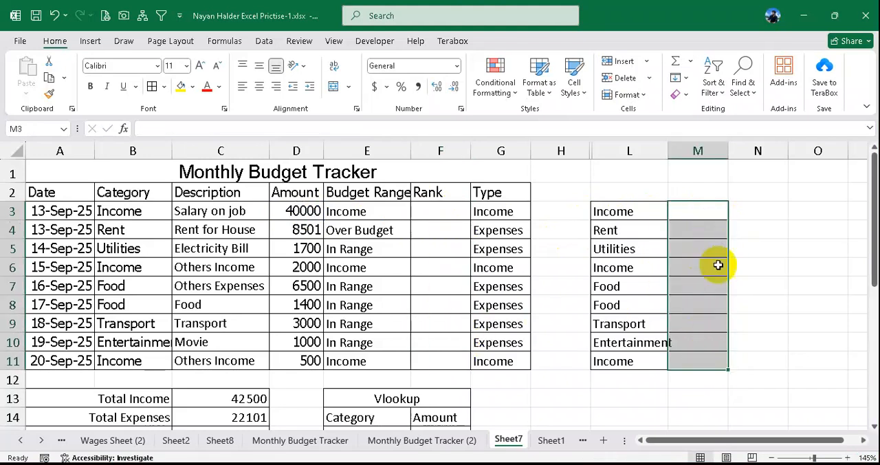
click(700, 213)
text(=)
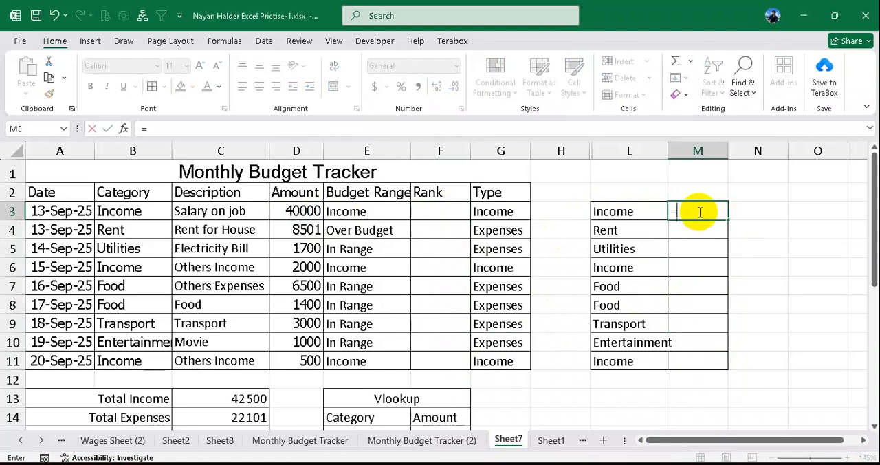
text(if()
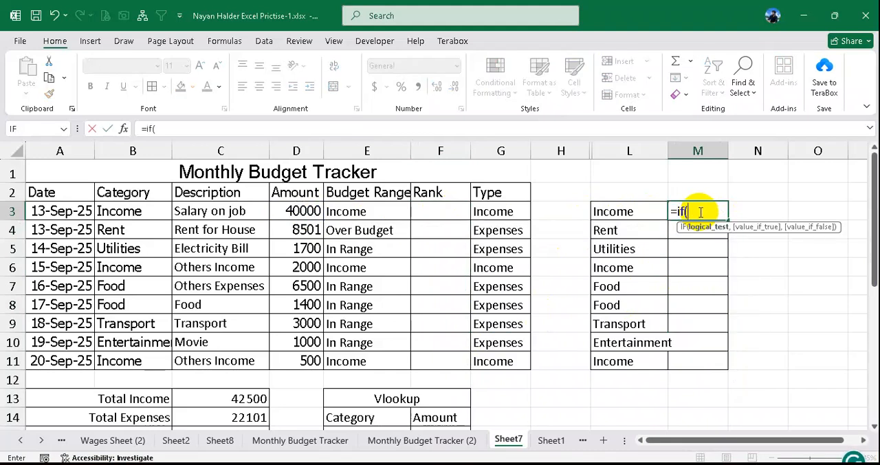
click(633, 211)
text(=)
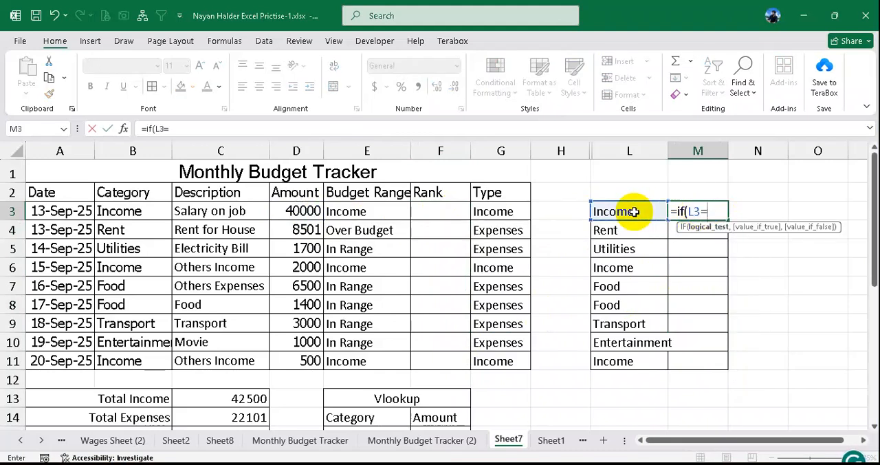
text("Income)
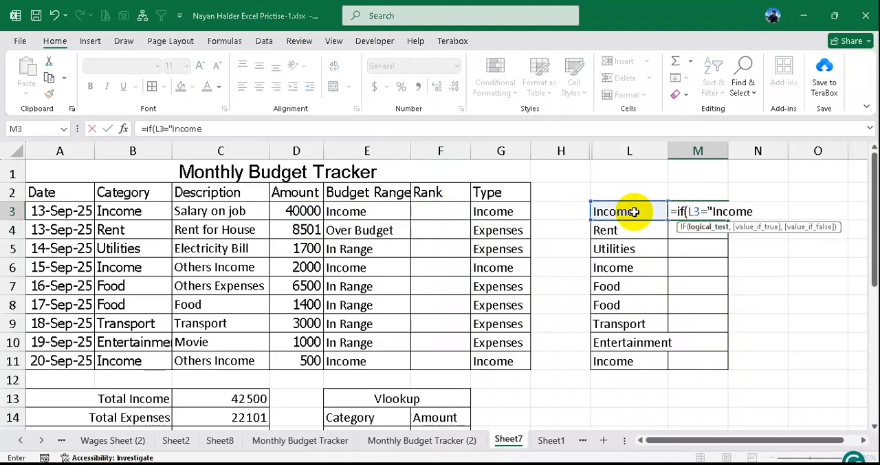
text(",)
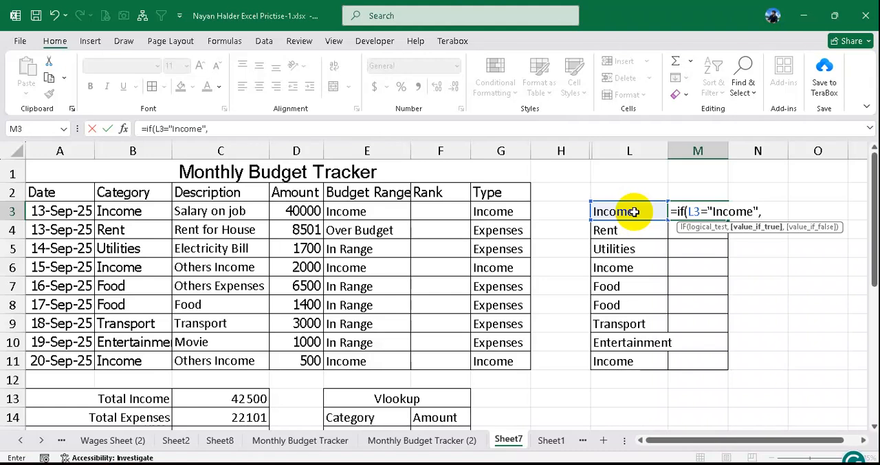
text("",)
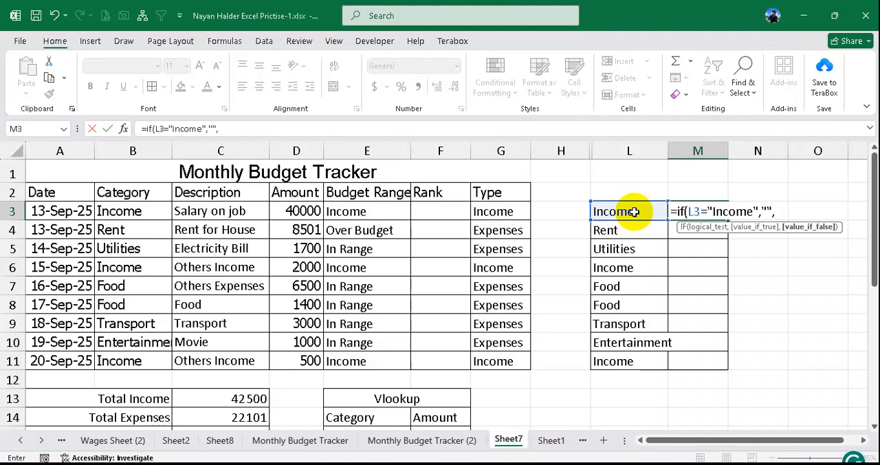
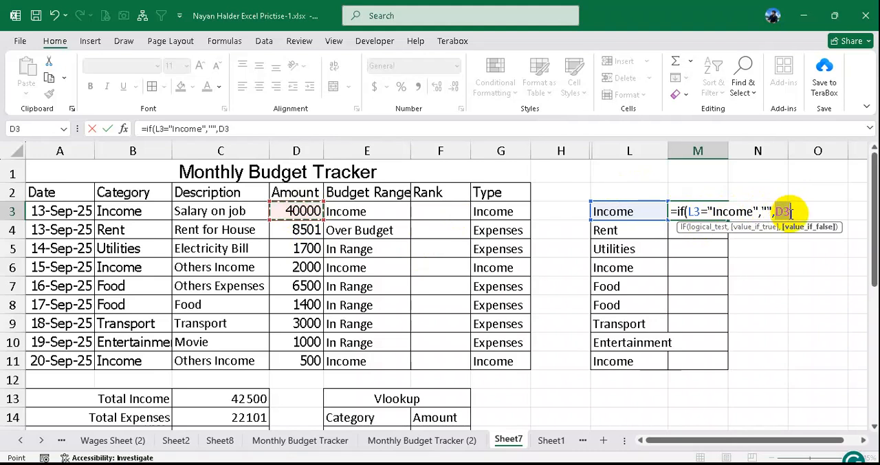
- Finish the M3 formula as =IF(L3="Income","",D3) and fill it down through M11
key(ctrl+Return)
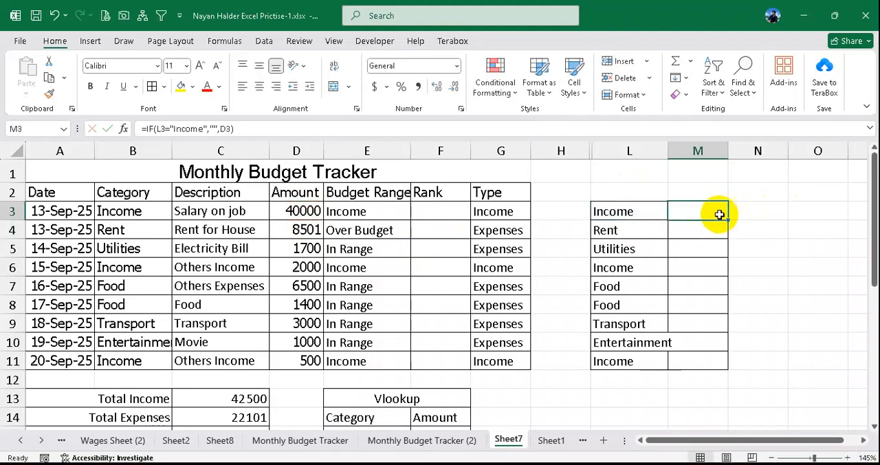
drag(730, 219, 721, 366)
- Examine the helper list's income rows 3, 6 and 11 and compare the formulas in M3, M4 and M5
drag(634, 269, 704, 265)
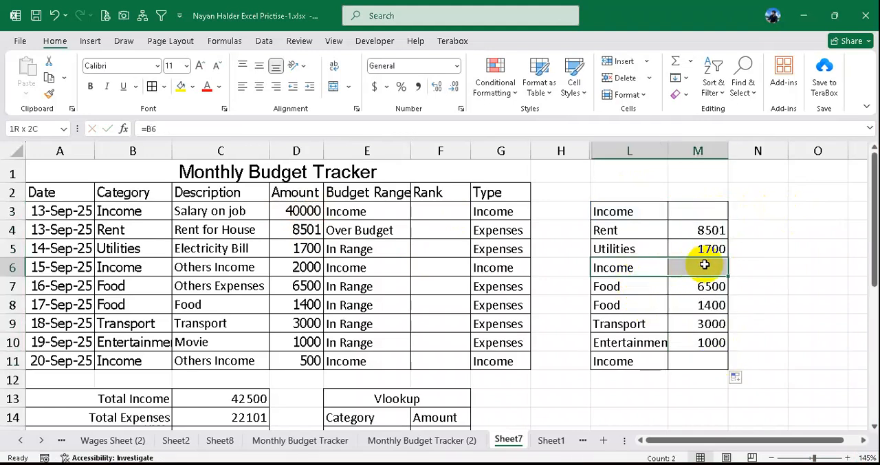
drag(643, 361, 695, 360)
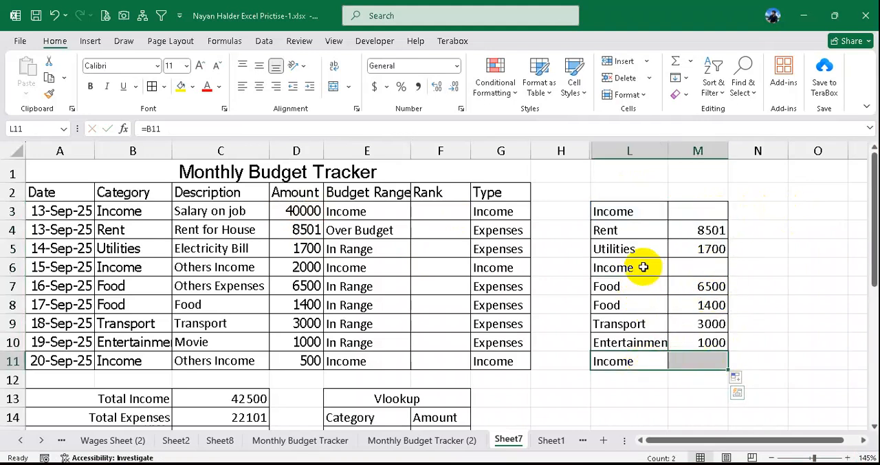
drag(644, 267, 695, 264)
drag(651, 222, 698, 218)
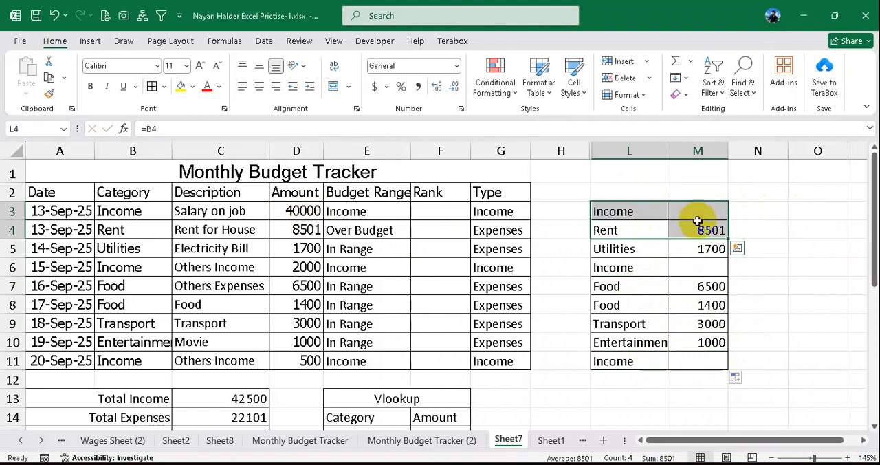
click(706, 217)
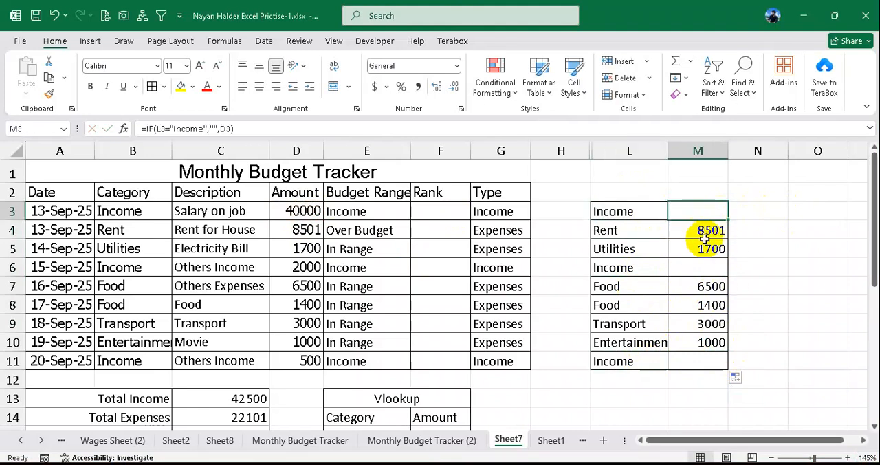
click(701, 248)
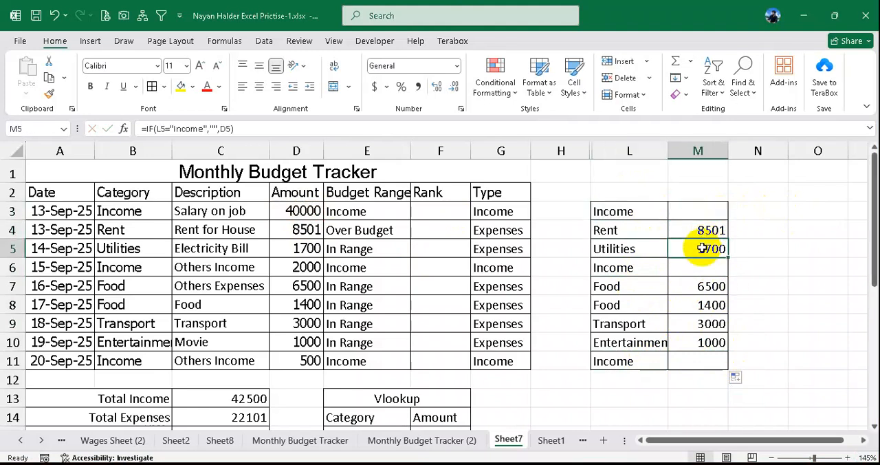
click(695, 211)
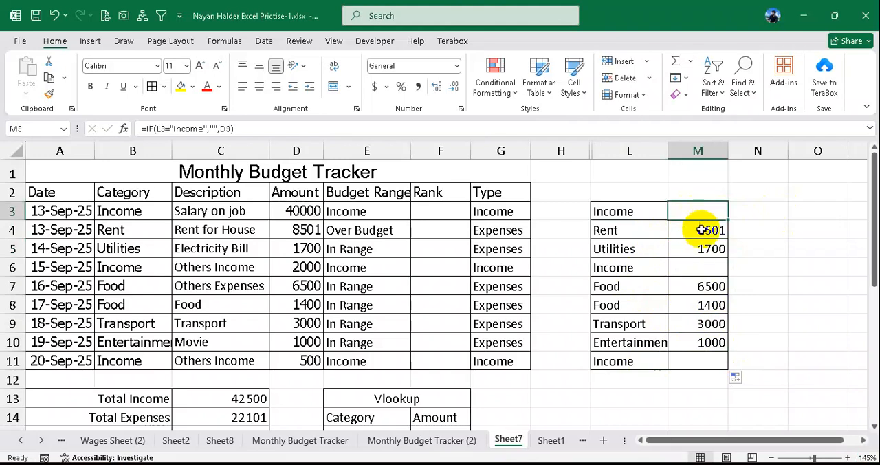
click(701, 230)
click(710, 250)
click(705, 231)
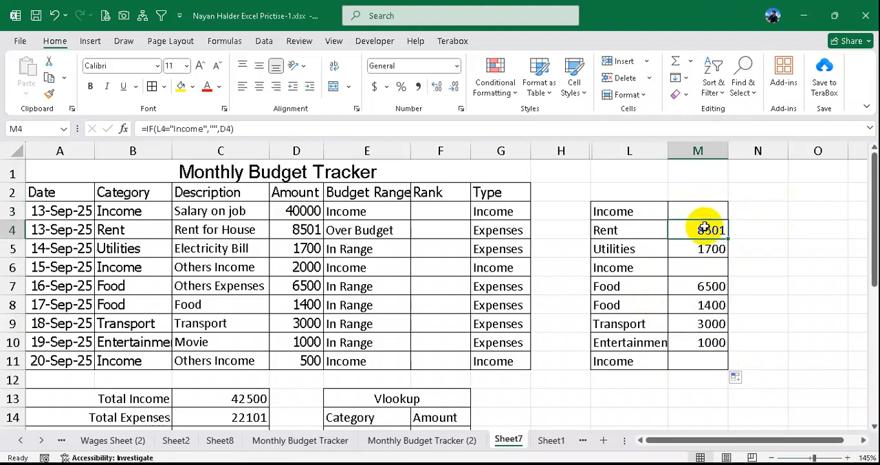
click(701, 212)
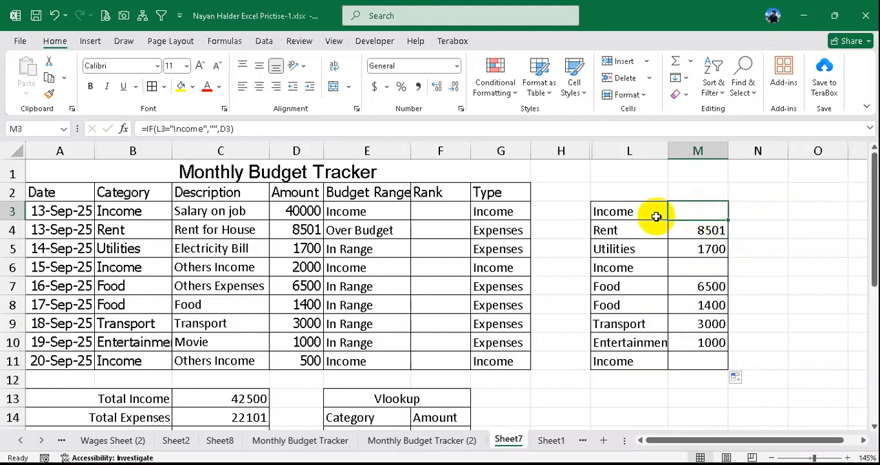
- Clear the helper amounts in M3:M11 and check the category reference in L3
click(652, 215)
drag(713, 212, 703, 356)
click(617, 229)
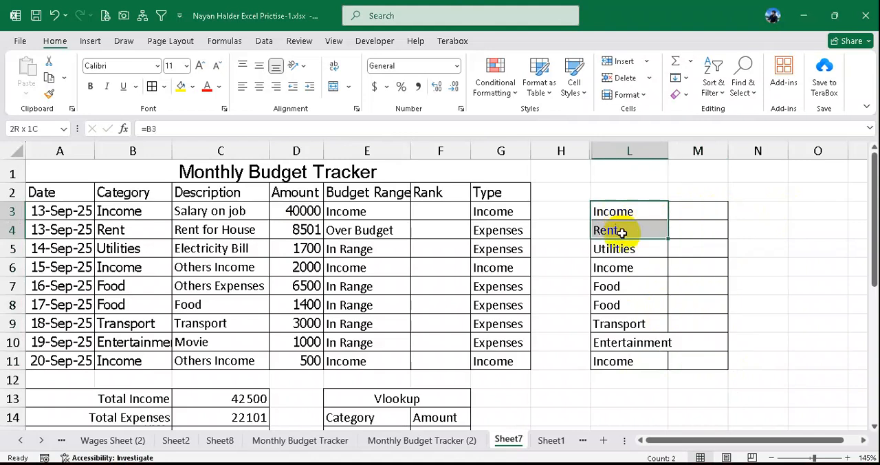
click(622, 211)
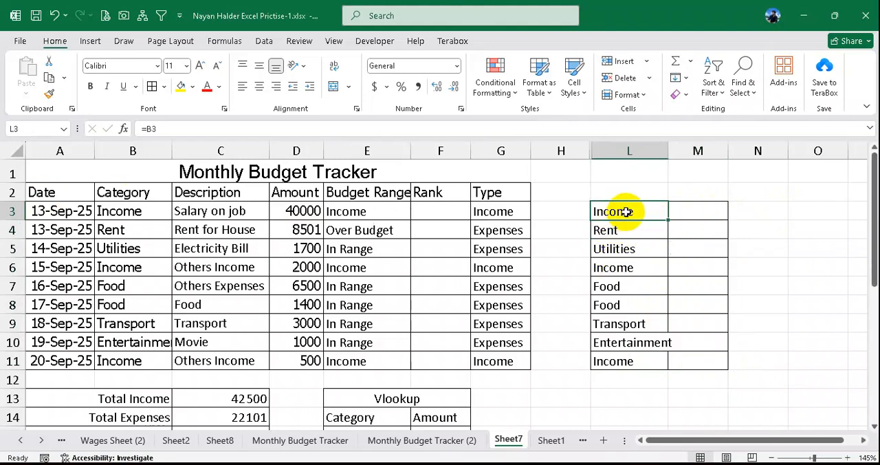
double_click(625, 212)
key(Return)
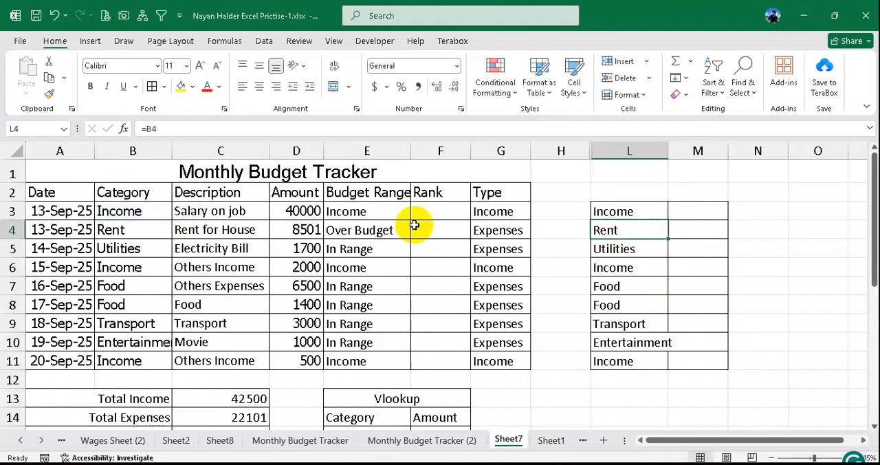
- Enter =D3 in M3 and fill it down through M11
click(693, 213)
text(=)
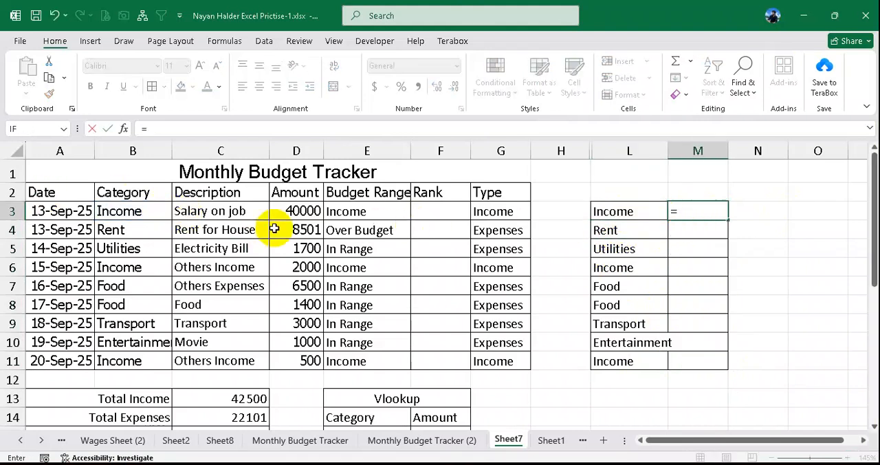
key(Return)
click(699, 215)
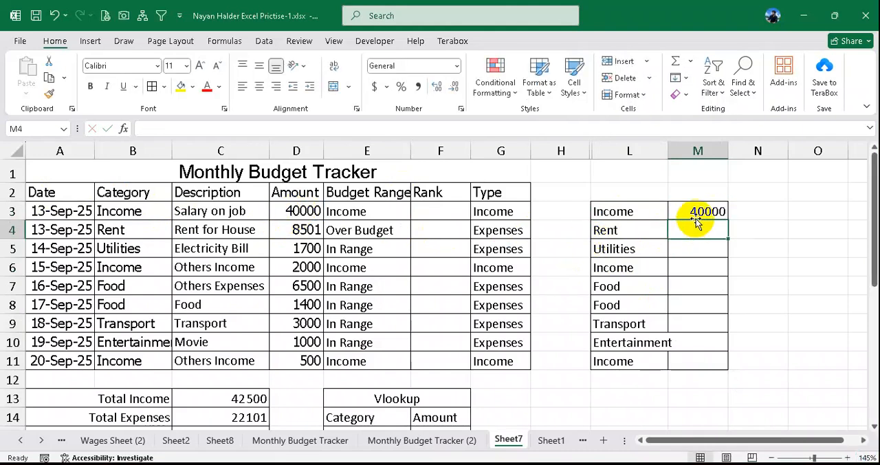
drag(729, 224, 723, 357)
- Inspect the plain reference in M3 and the amounts beside the income categories in rows 3 and 6
double_click(698, 213)
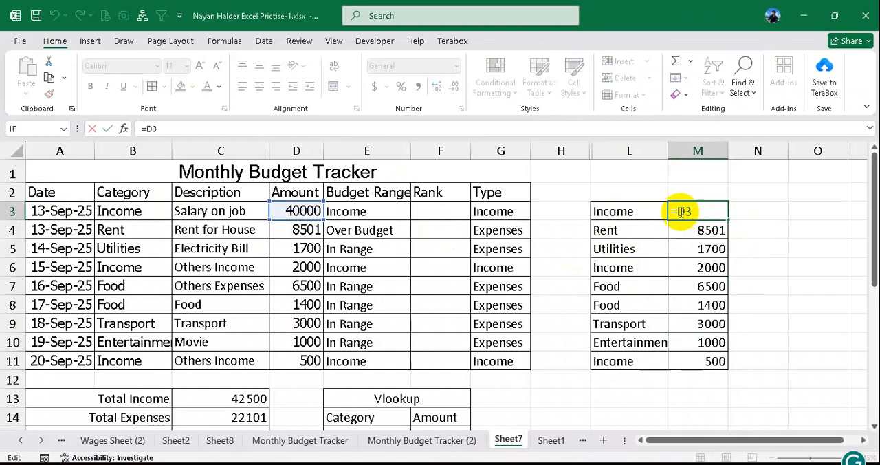
drag(678, 212, 688, 211)
click(703, 211)
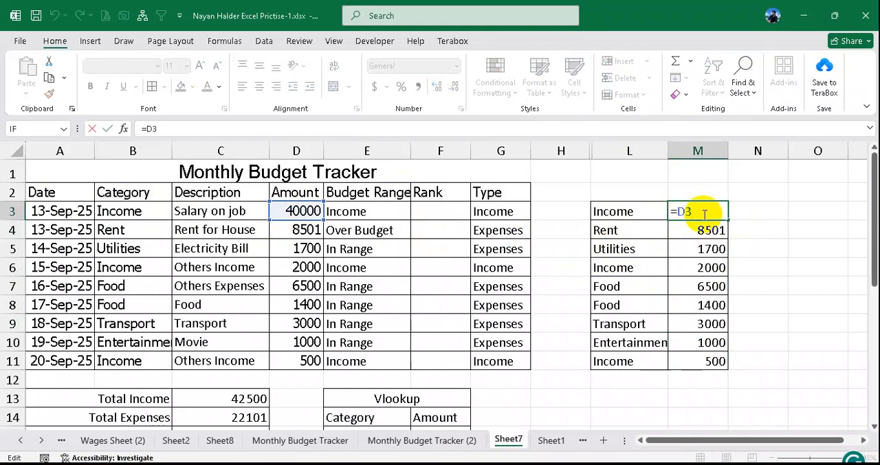
key(Return)
click(624, 211)
click(696, 211)
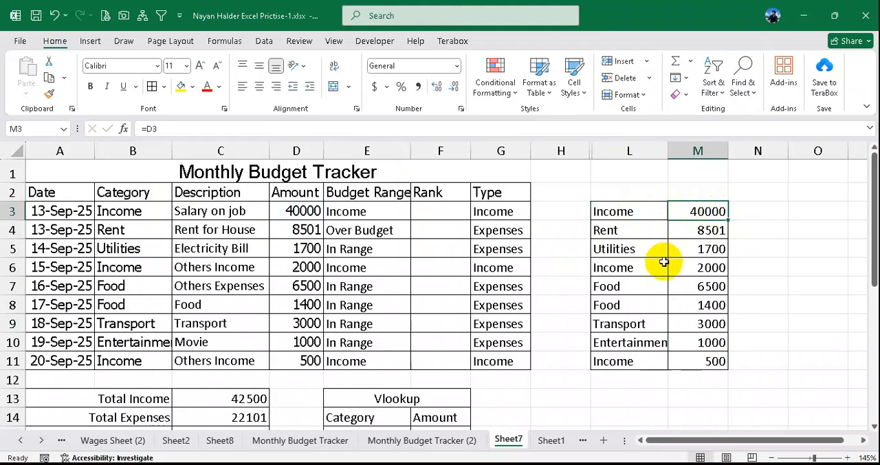
click(615, 269)
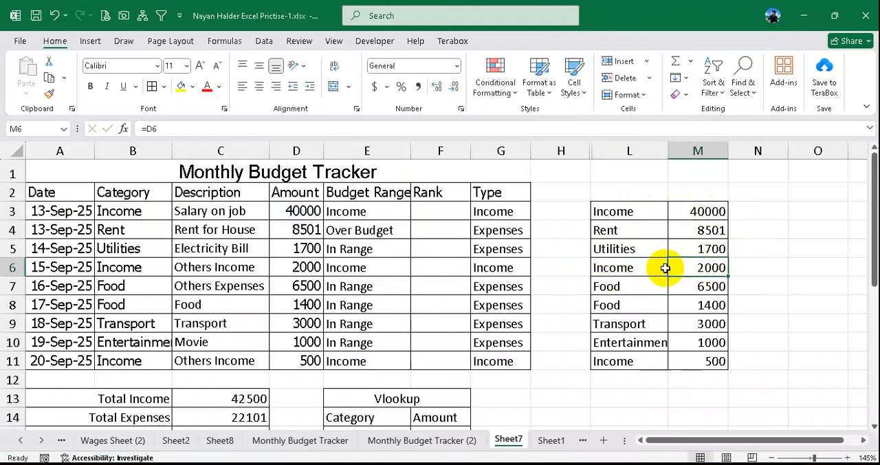
drag(654, 266, 708, 266)
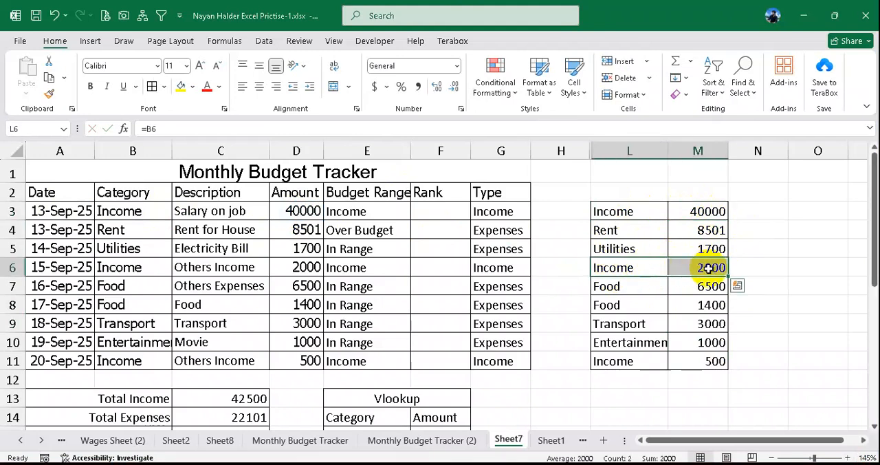
- Replace the helper amounts in M3:M11 with =IF(L3="Income","",D3), entered in M3 and filled down
drag(708, 210, 713, 366)
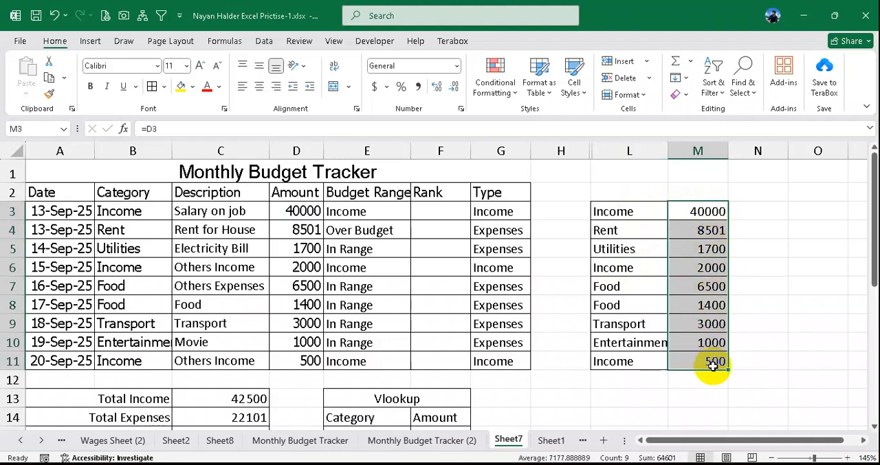
key(Delete)
click(697, 211)
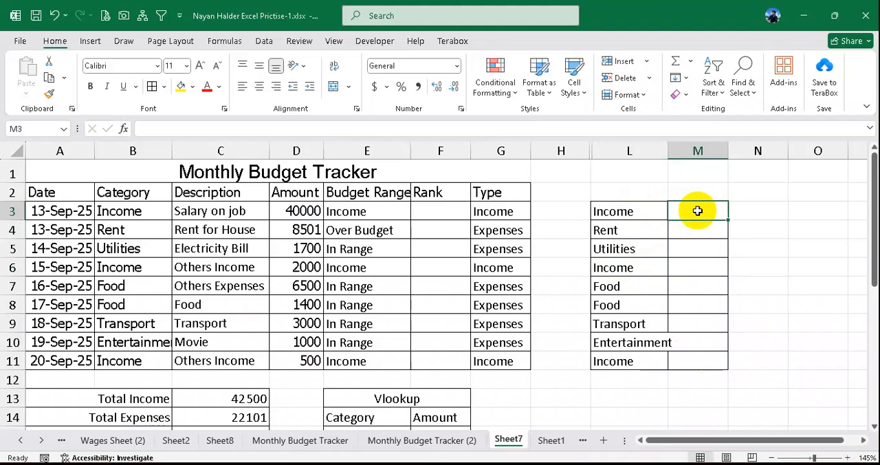
text(=if)
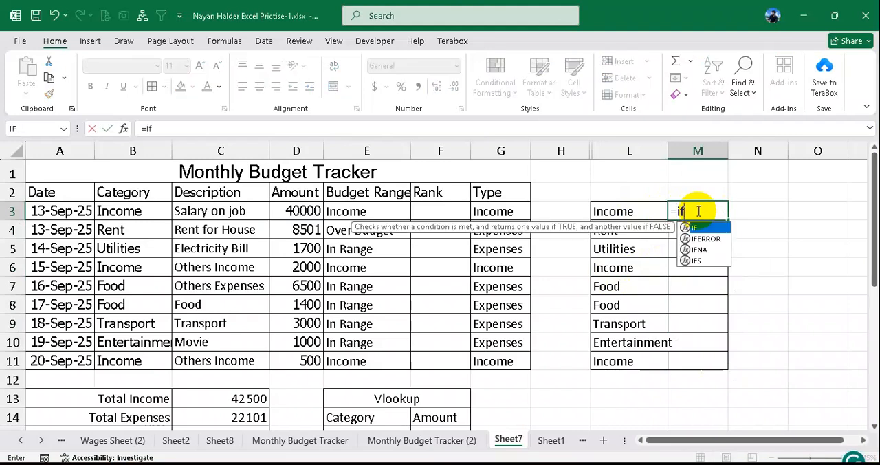
text(()
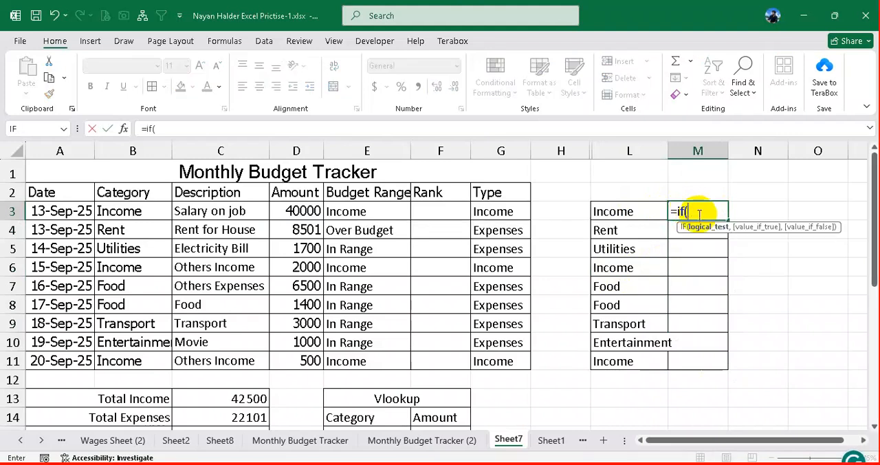
click(622, 211)
text(="I)
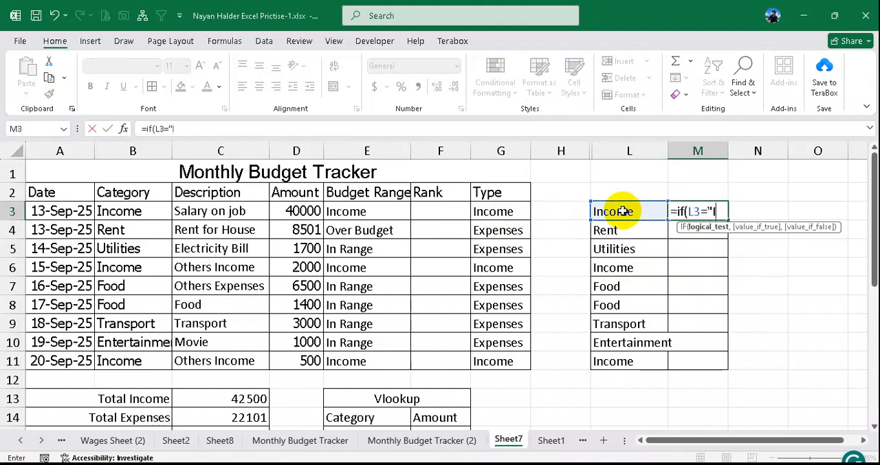
text(ncome",)
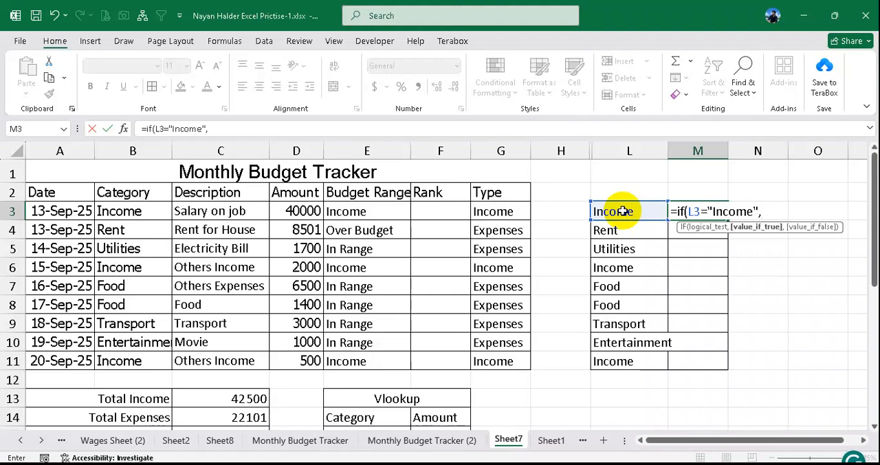
text("",D3)
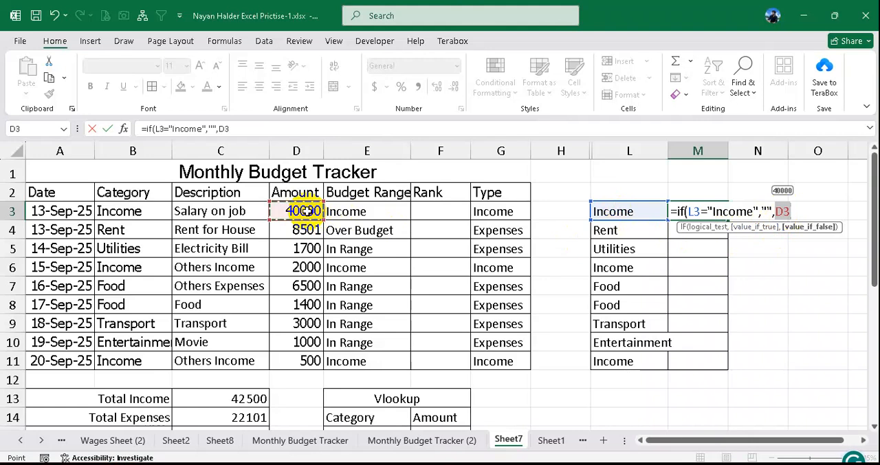
key(Return)
click(687, 210)
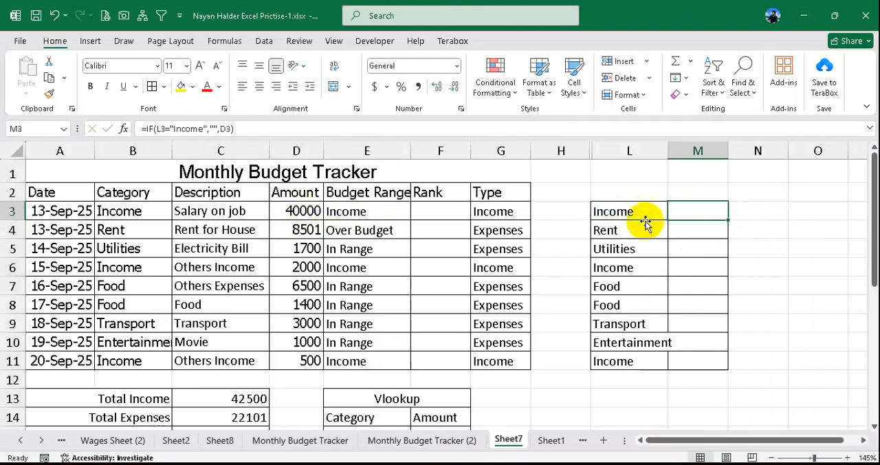
drag(728, 221, 723, 370)
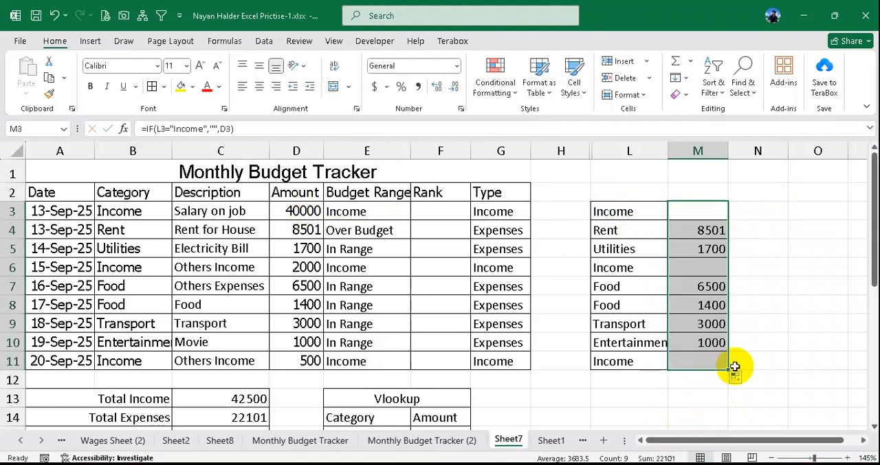
- Review the logical test, blank true value and false value of the IF formula in M3
click(709, 231)
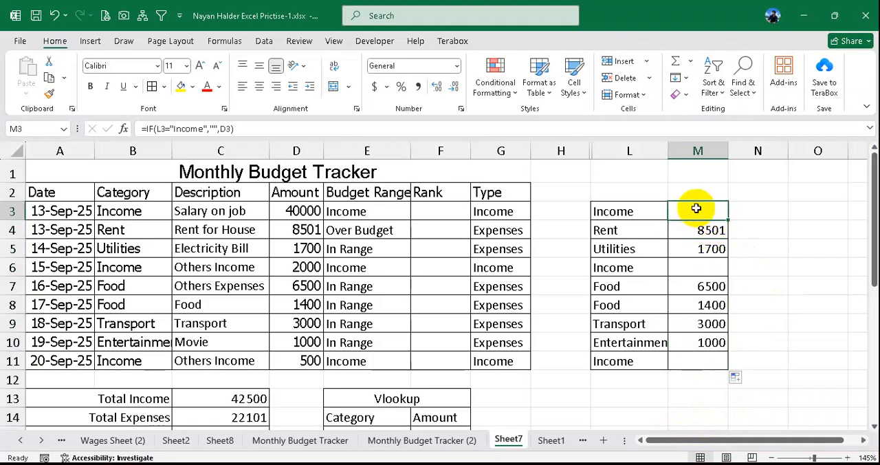
double_click(697, 208)
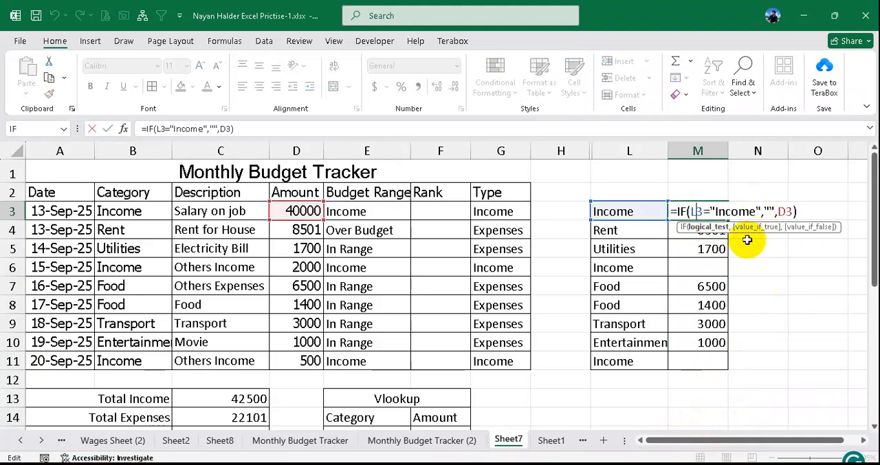
click(711, 230)
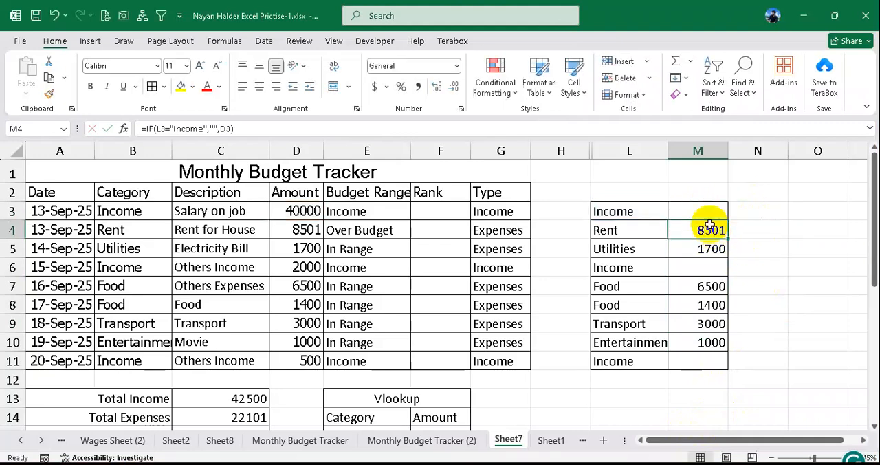
double_click(698, 211)
click(688, 211)
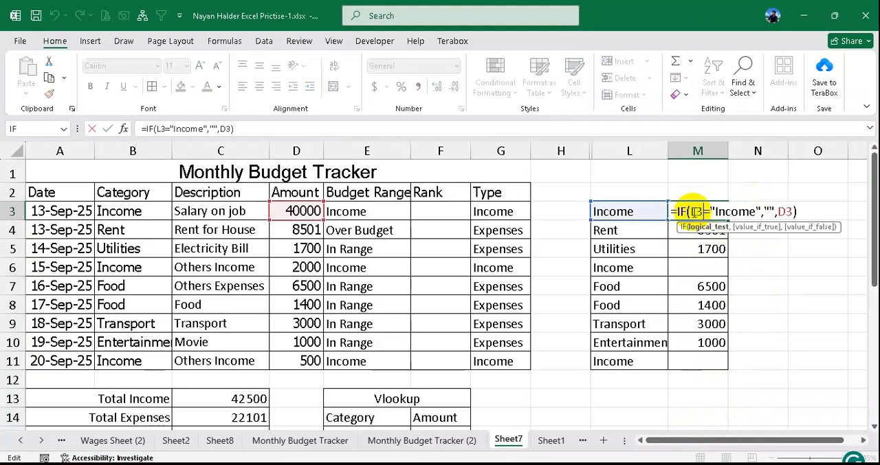
key(ctrl+2)
drag(712, 210, 775, 214)
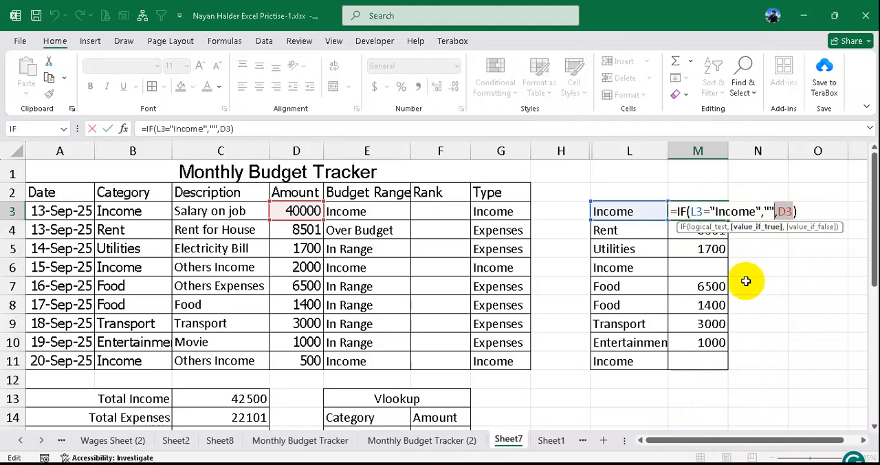
- Close the M3 formula without changes and fill it down again through M11
key(Return)
click(712, 212)
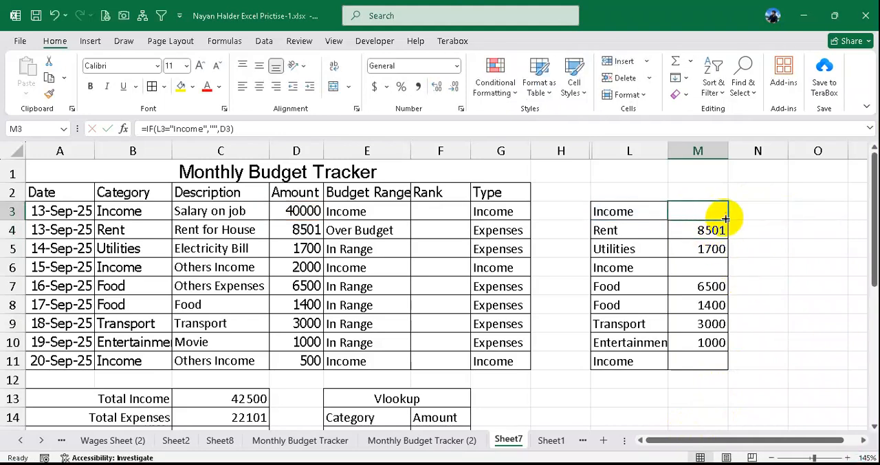
drag(726, 219, 717, 366)
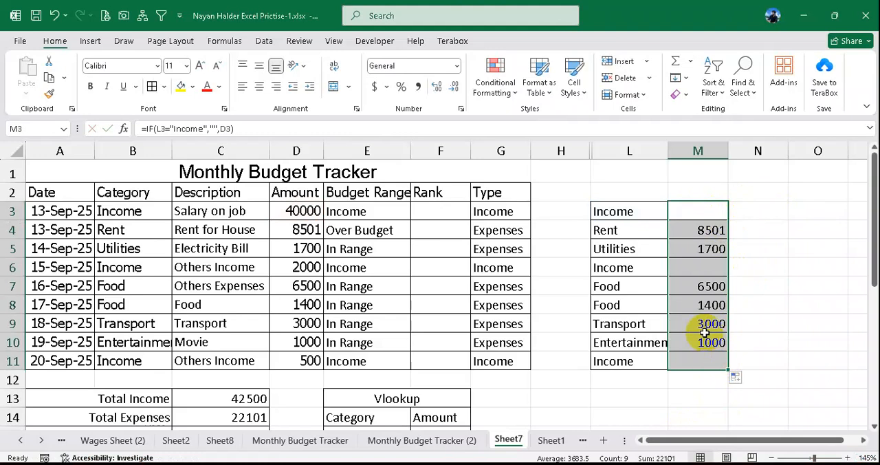
- Enter =IF(G3="Income","-",RANK(M3,$M$3:$M$11)) in F3, ranking against the helper amounts
click(700, 230)
drag(701, 211, 703, 360)
click(460, 209)
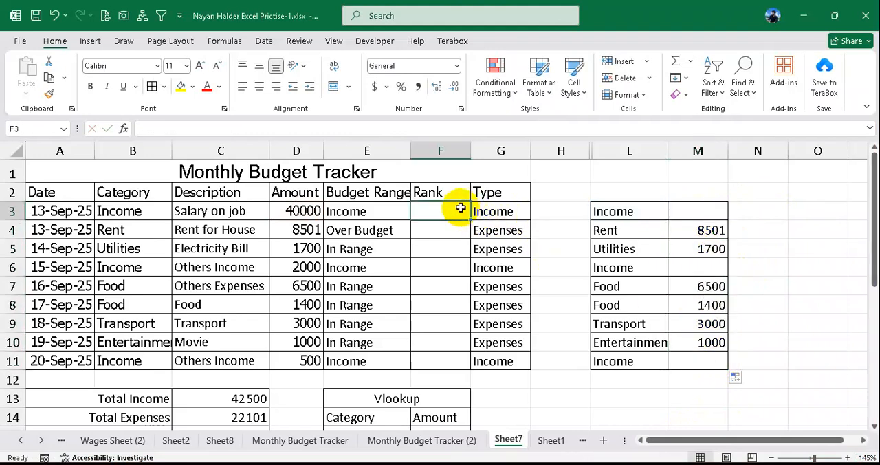
text(=if(G3)
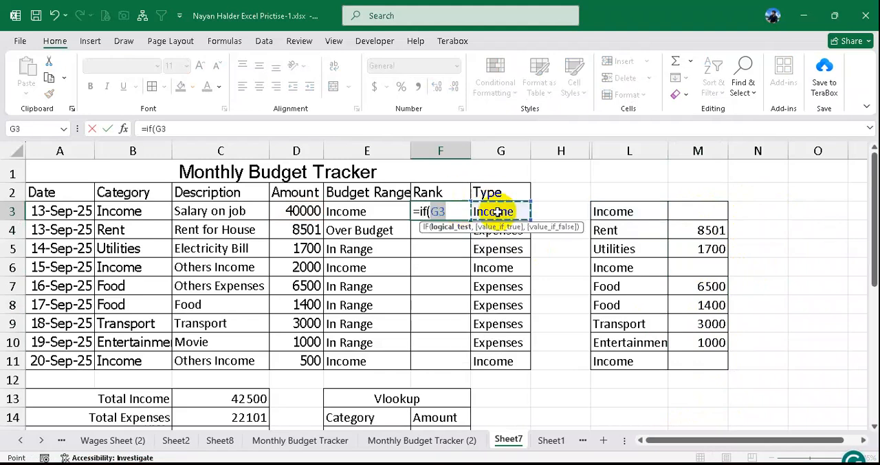
text(="Inc)
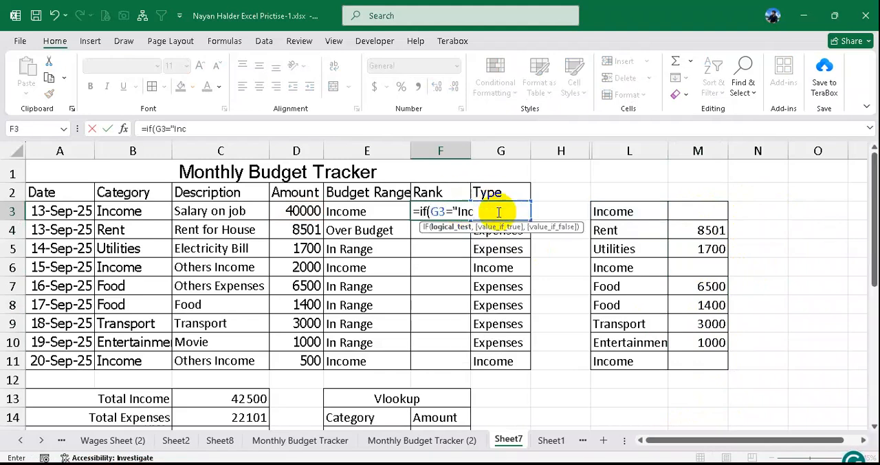
text(ome",)
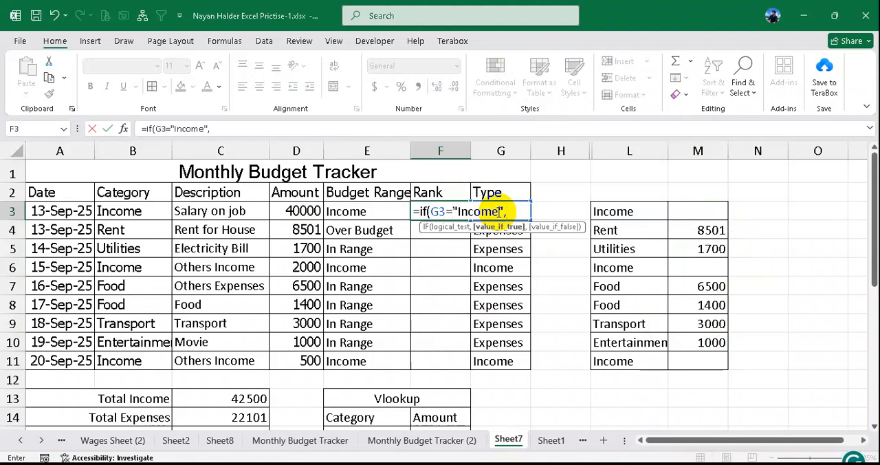
text(")
text(-",rank()
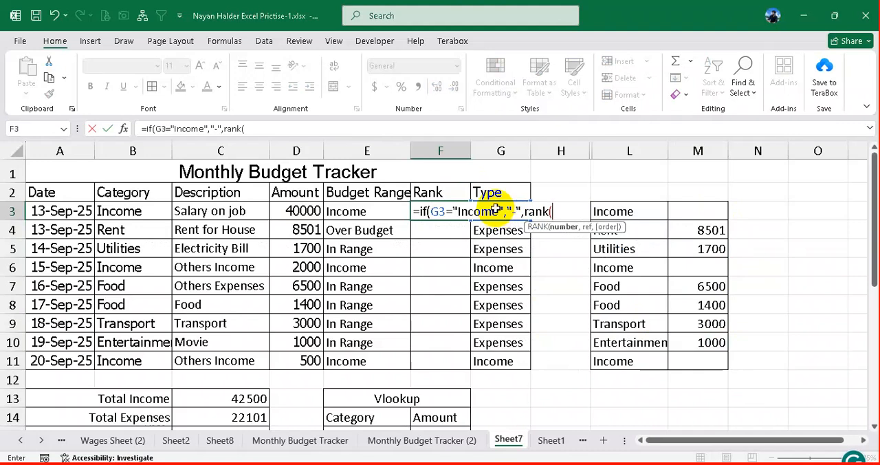
click(692, 212)
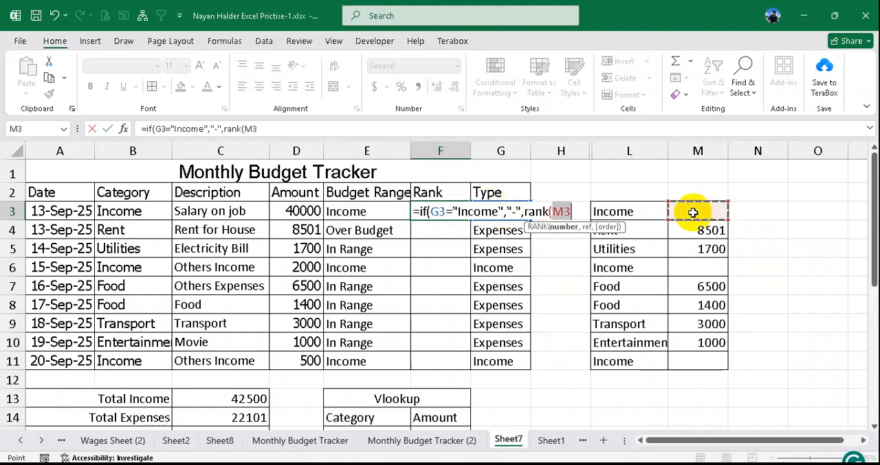
drag(693, 213, 700, 355)
key(F4)
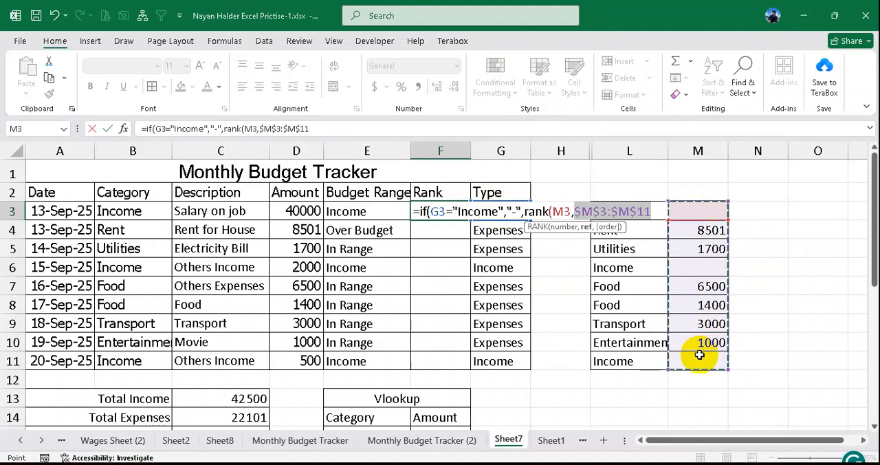
key(Return)
- Fill the F3 rank formula down through F11 and center the ranks horizontally and vertically
click(467, 217)
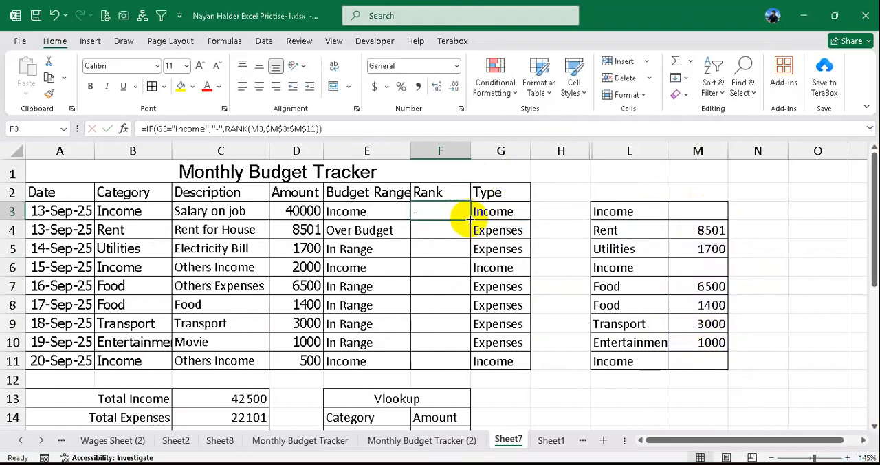
drag(469, 218, 458, 370)
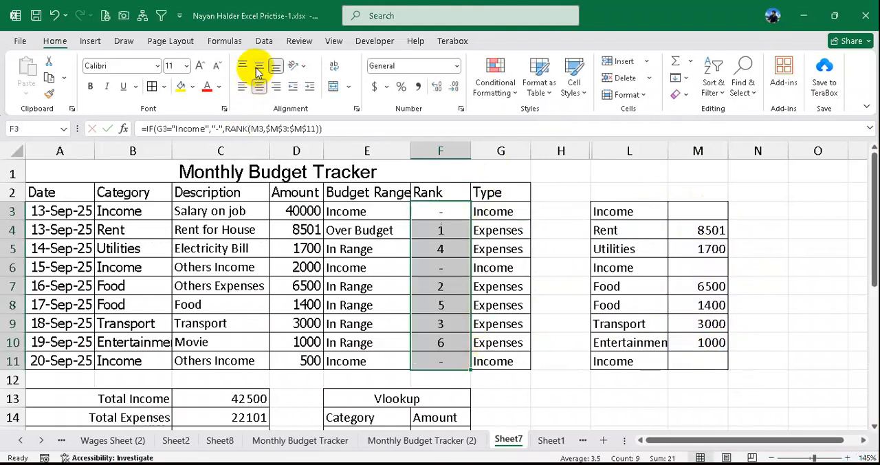
click(448, 232)
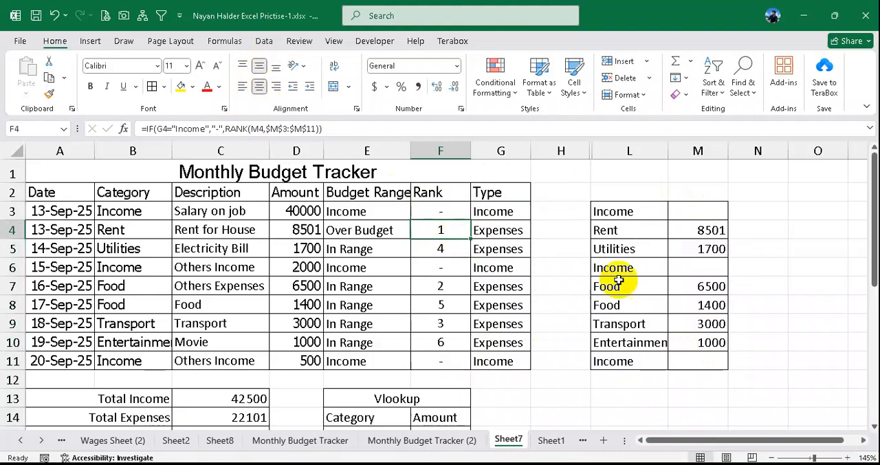
- Test the ranks and helper amounts by filling the Income category from B6 down through B10, and undo the fill
click(137, 270)
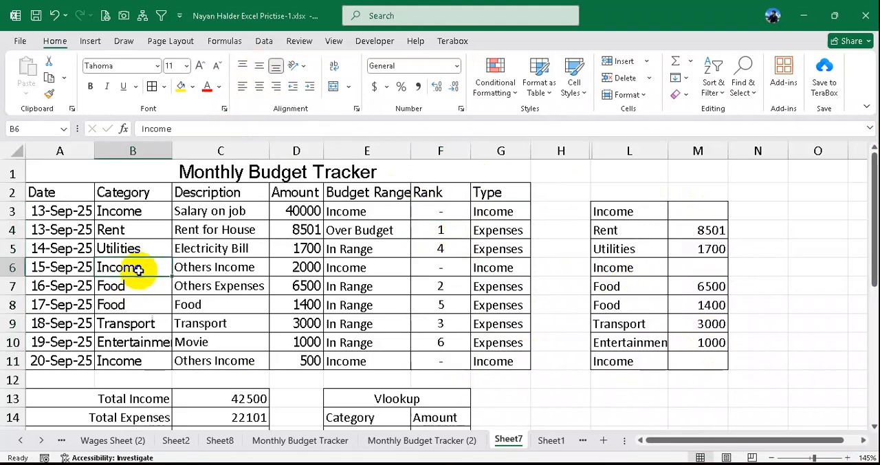
drag(137, 270, 142, 340)
key(ctrl+d)
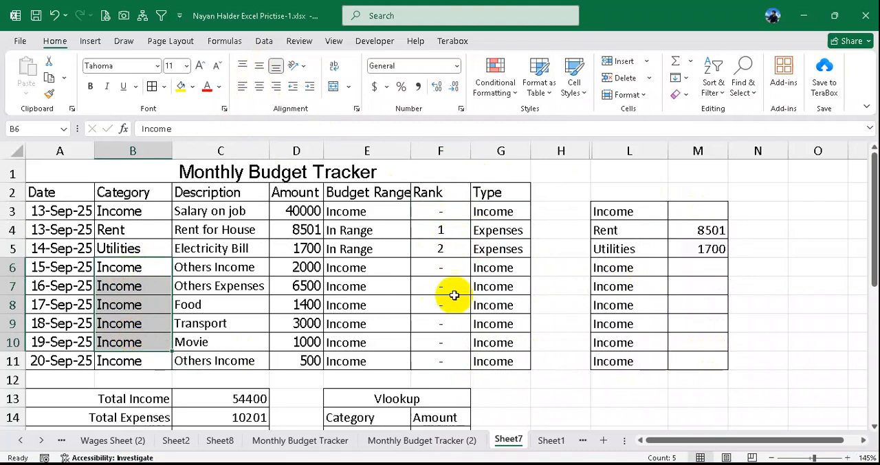
drag(446, 269, 436, 355)
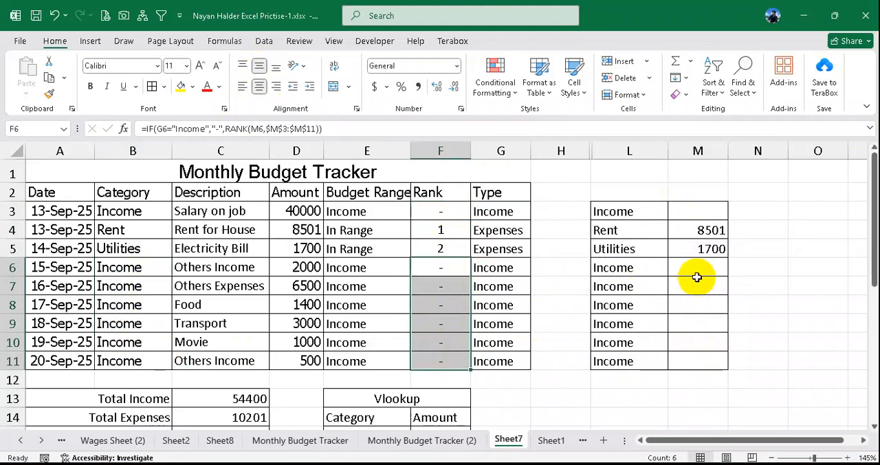
drag(697, 276, 683, 365)
drag(452, 270, 450, 355)
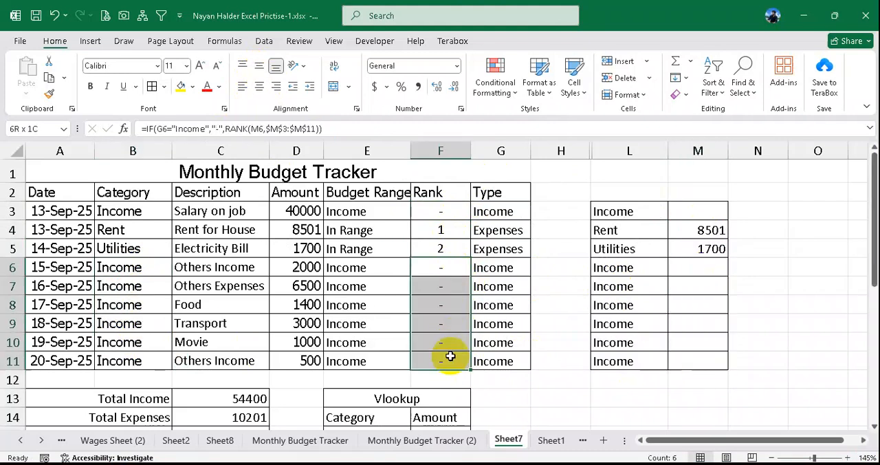
drag(444, 227, 446, 239)
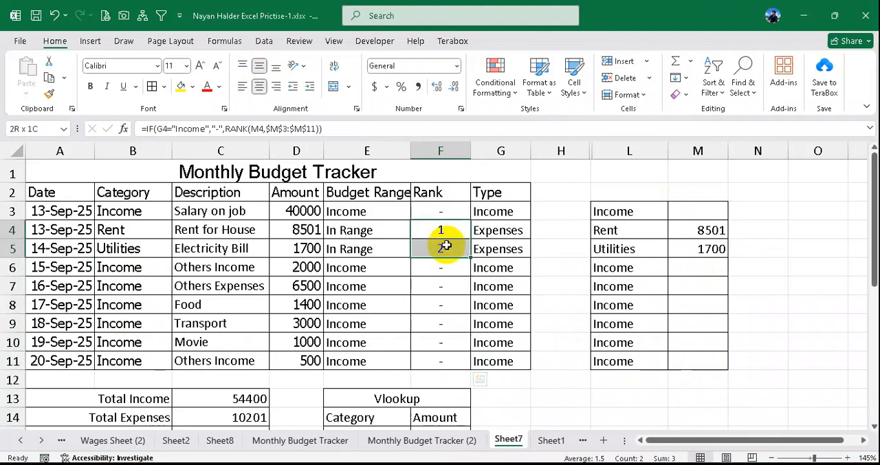
key(ctrl+z)
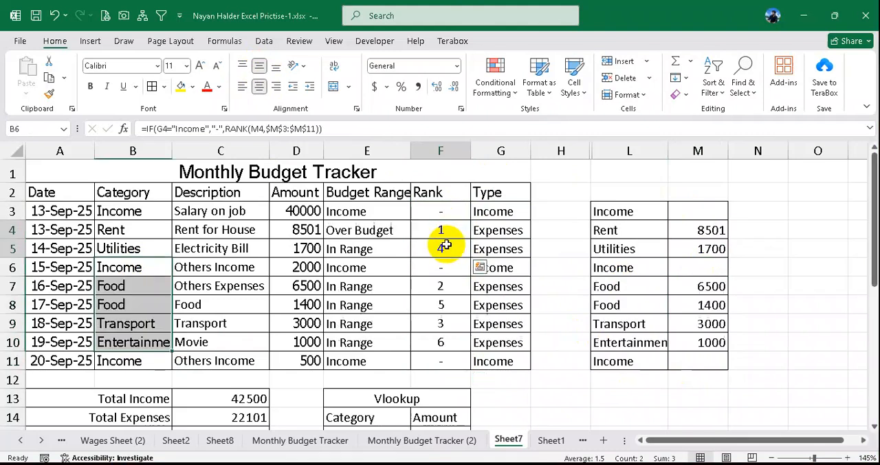
- Replace the helper formula in M3 with the plain reference =D3
click(700, 212)
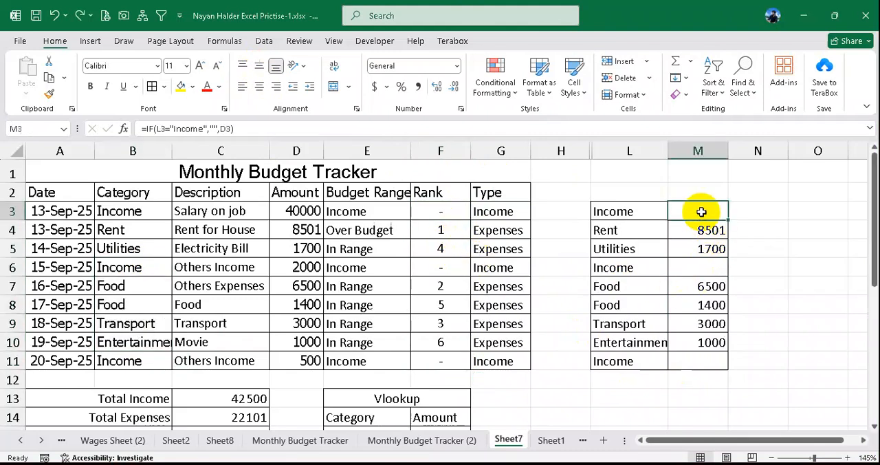
text(=)
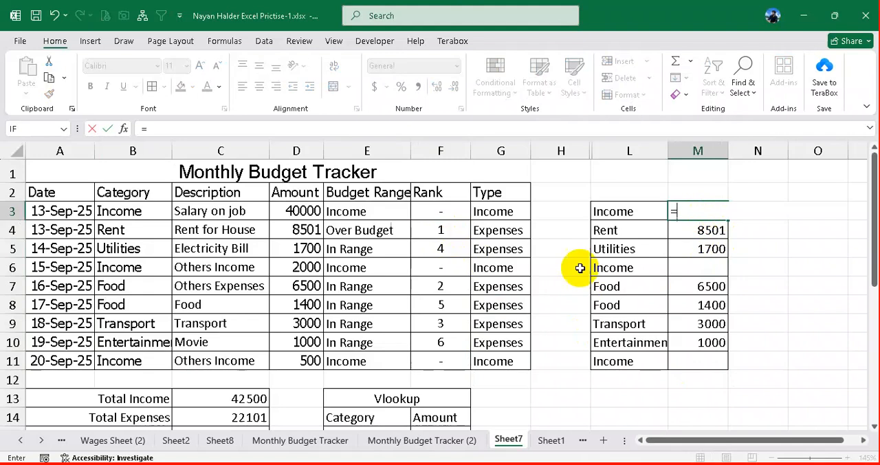
click(296, 211)
key(Return)
click(708, 211)
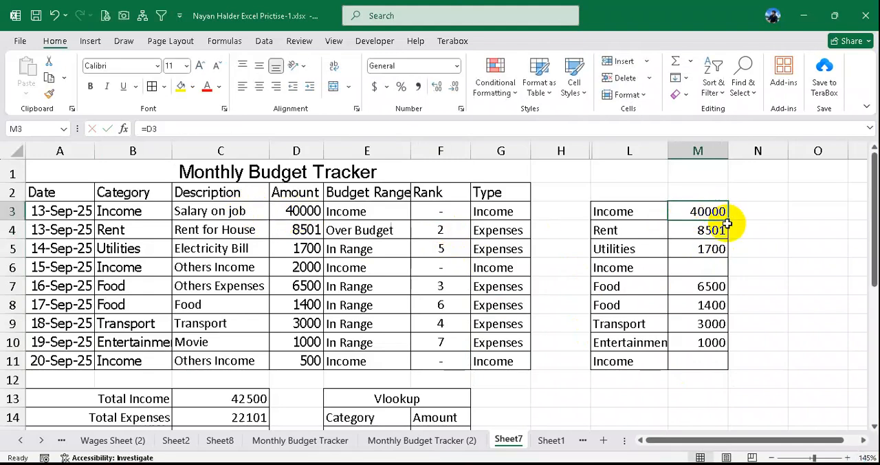
- Fill the plain reference from M3 down through M11 and clear the income amounts in M6, M3 and M11
drag(726, 223, 715, 362)
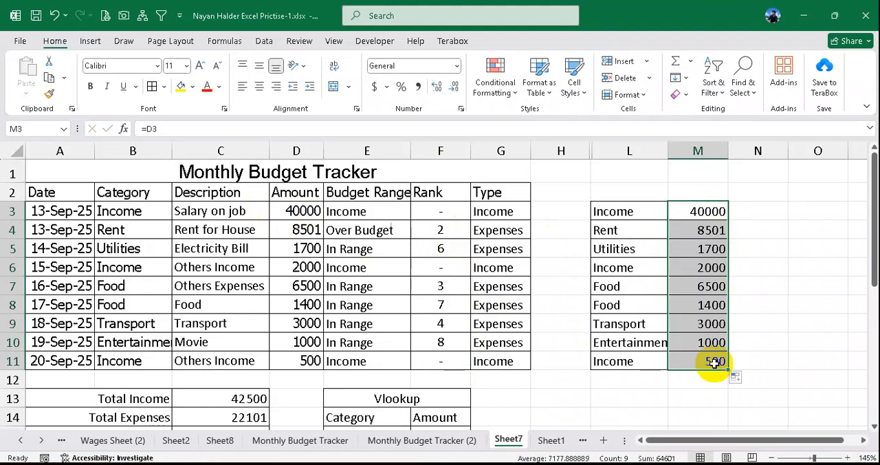
click(672, 268)
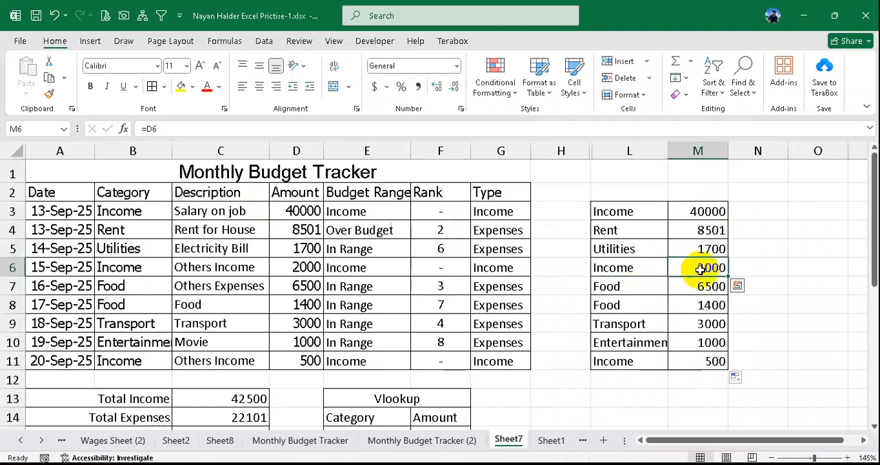
key(Delete)
click(703, 211)
key(Delete)
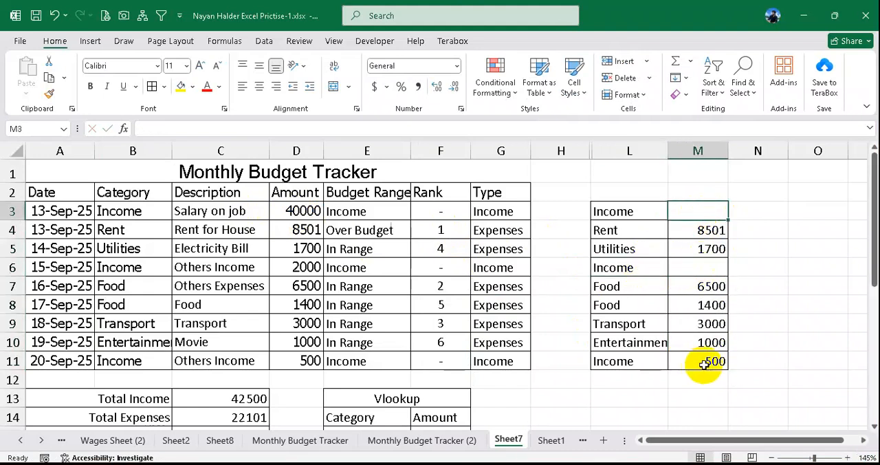
click(704, 364)
key(Delete)
drag(703, 216, 703, 361)
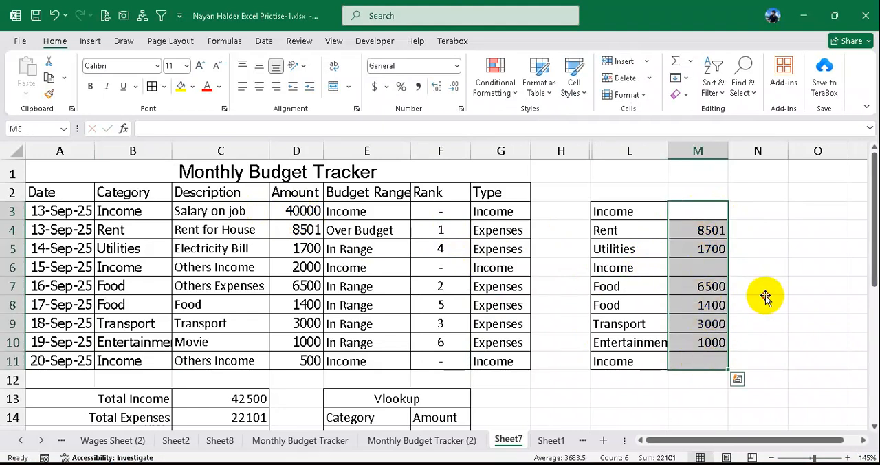
- Fill the Income category from B6 down through B11 and check the type and ranks of the Rent and Utilities rows
click(758, 302)
key(ctrl+Up)
drag(137, 269, 126, 363)
key(ctrl+d)
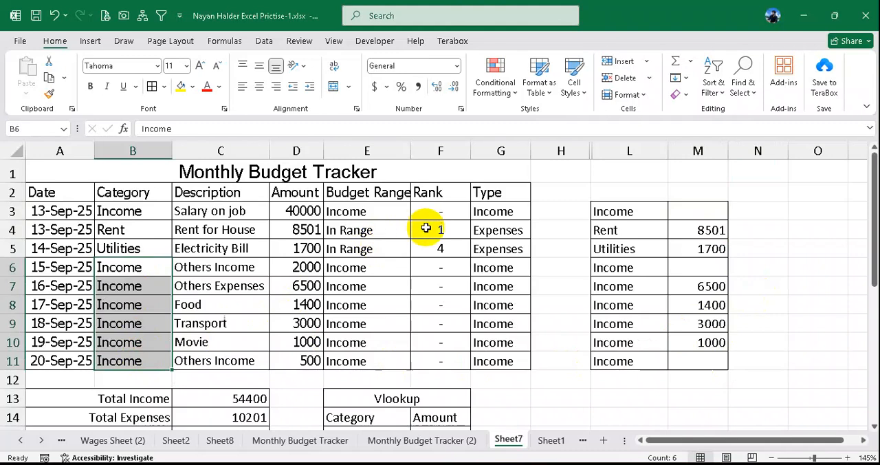
click(459, 229)
click(495, 230)
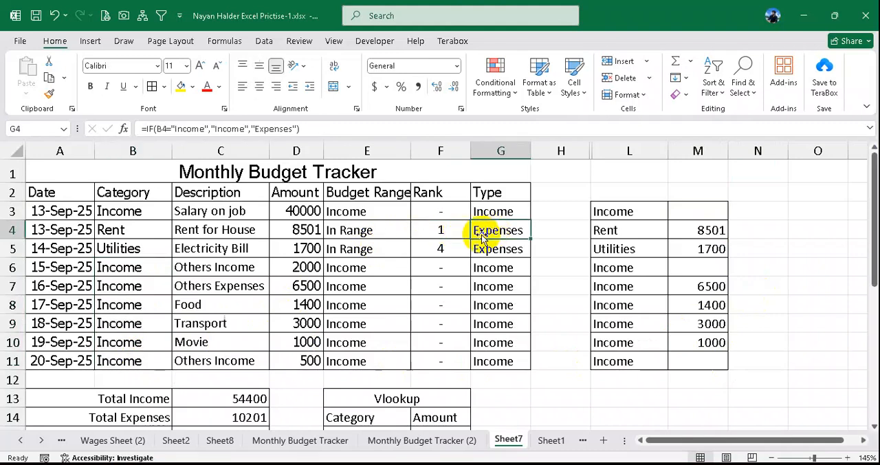
click(452, 250)
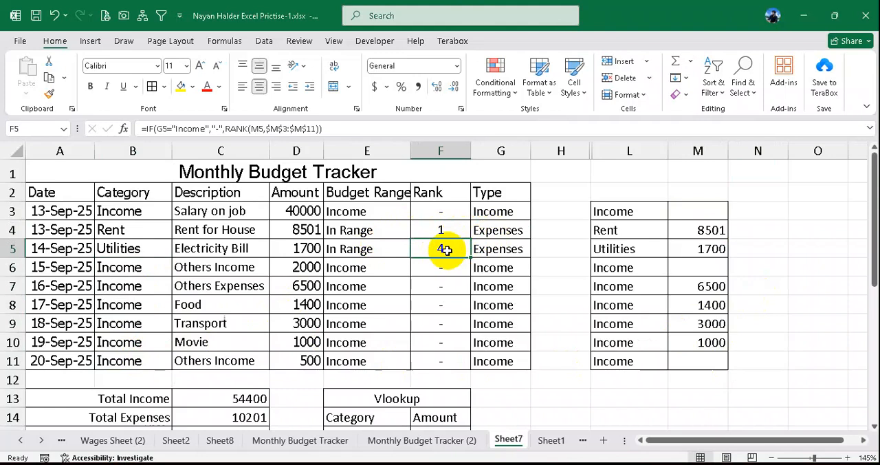
- Clear the helper amounts in M6:M11 and check the Utilities rank in F5
drag(701, 268, 700, 351)
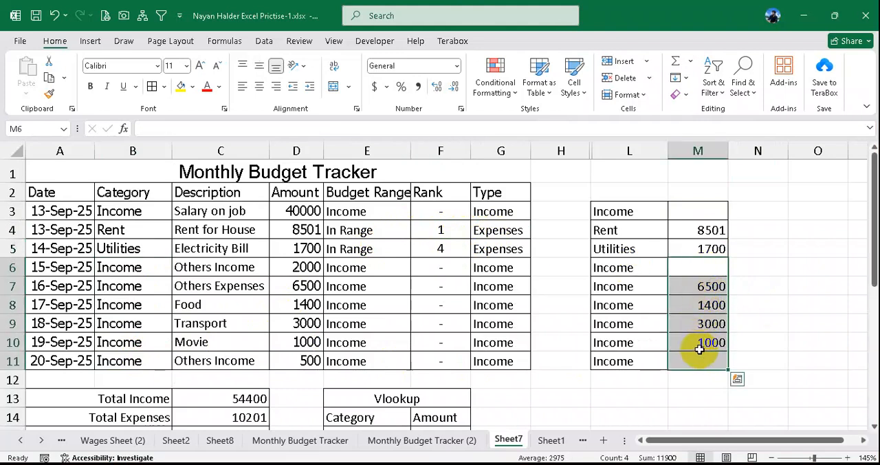
key(Delete)
click(447, 247)
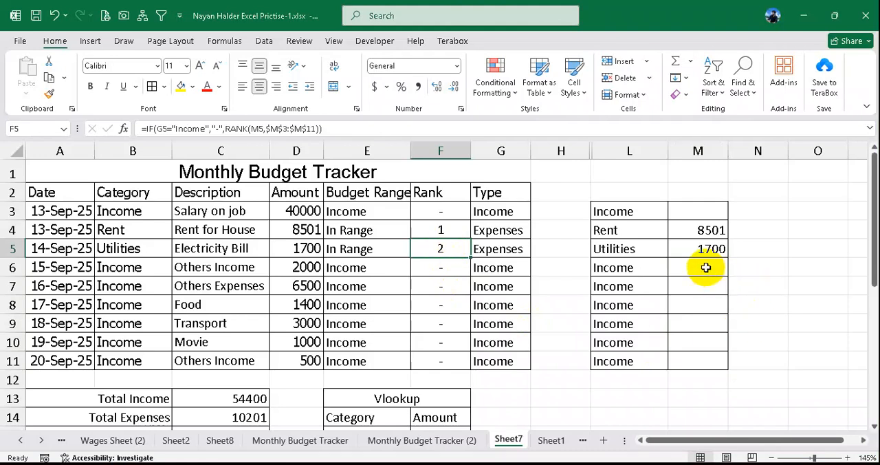
drag(706, 267, 703, 359)
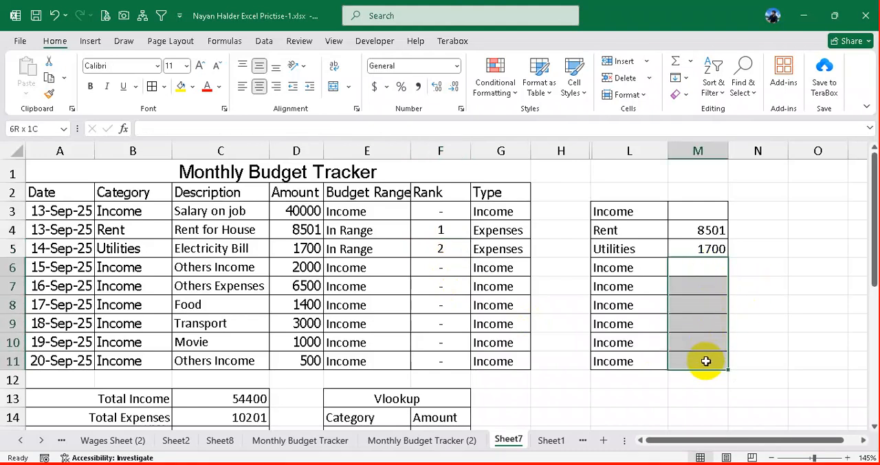
click(710, 268)
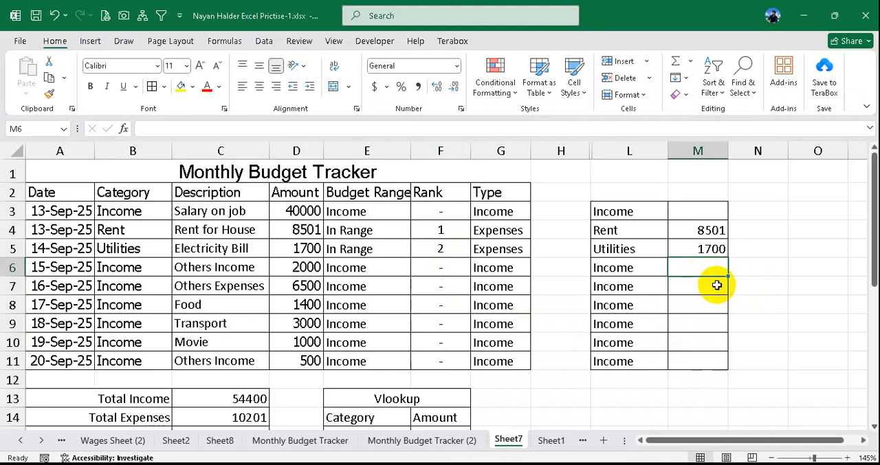
- Undo the recent category and helper list edits back to the IF formulas in M4:M11, and check the formulas in M7:M9
key(ctrl+z)
key(ctrl+z)
key(ctrl+z)
key(ctrl+z)
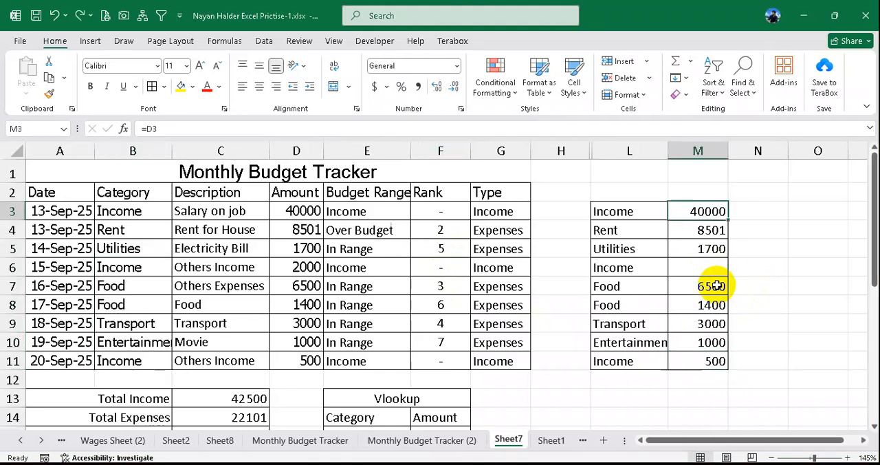
key(ctrl+z)
key(ctrl+z)
click(718, 285)
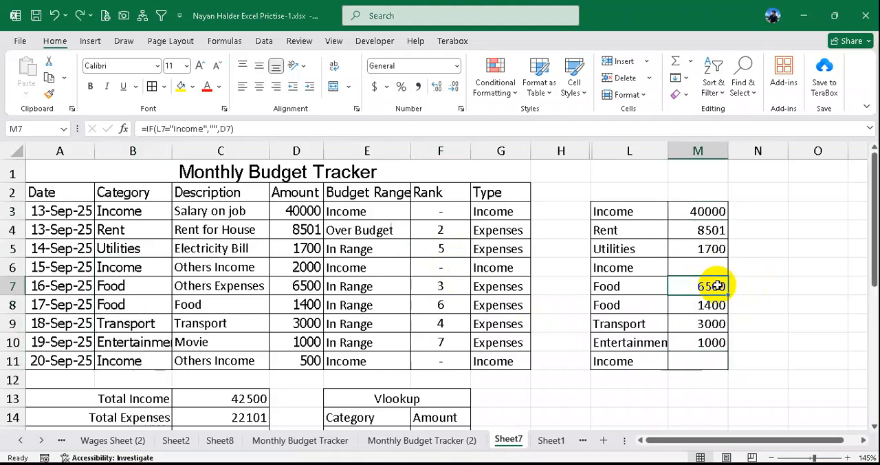
click(706, 306)
click(704, 323)
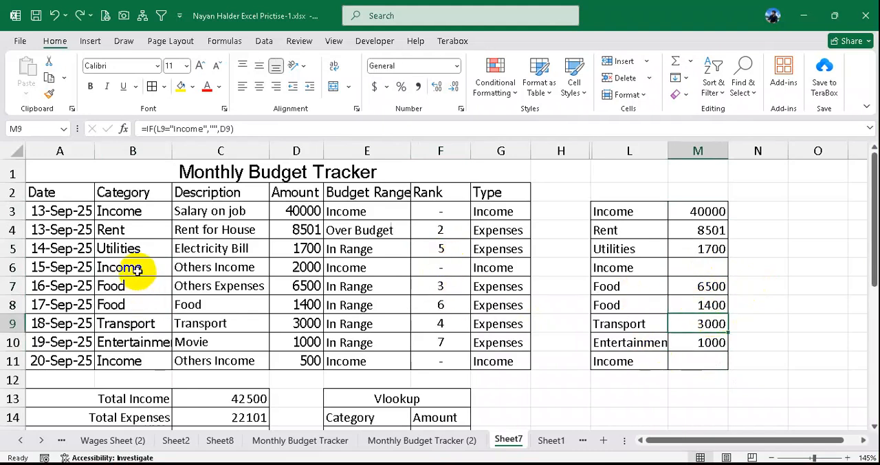
- Fill the Income category from B6 down through B11 and check the Rent and Utilities ranks in F4:F5
drag(138, 270, 143, 358)
key(ctrl+d)
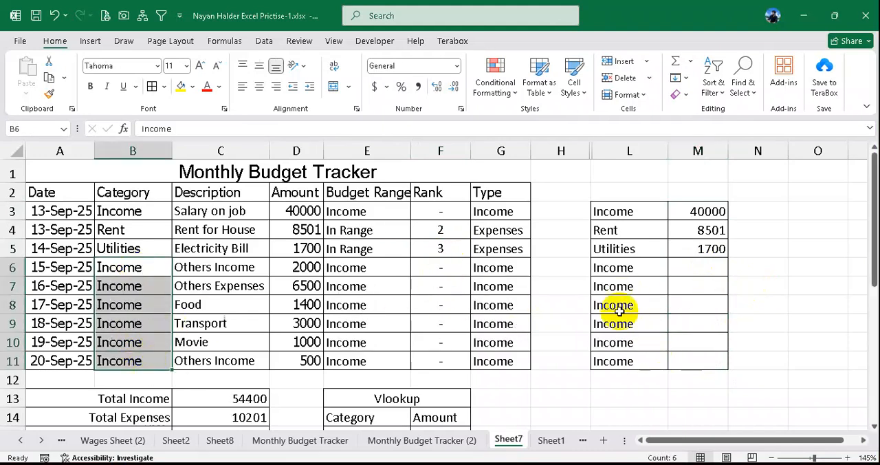
click(444, 230)
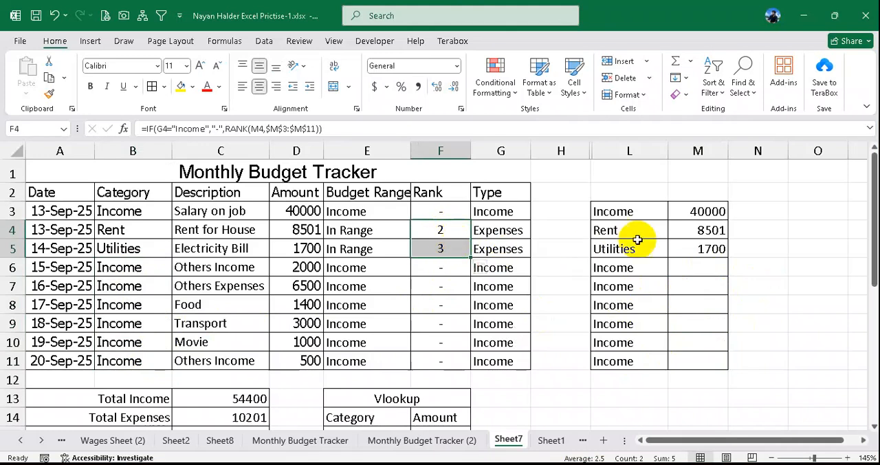
- Undo the category fill and the M3 helper edit back to the IF formula, and check the formulas in M5 and M8
click(704, 213)
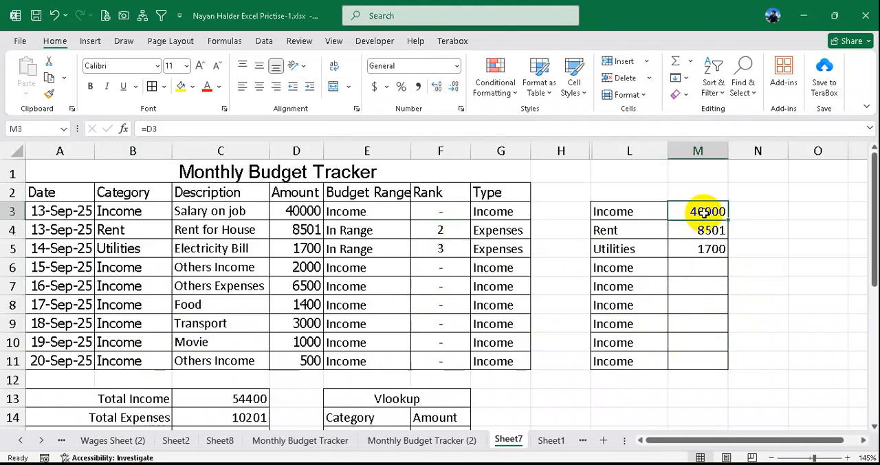
key(ctrl+z)
key(ctrl+z)
click(710, 255)
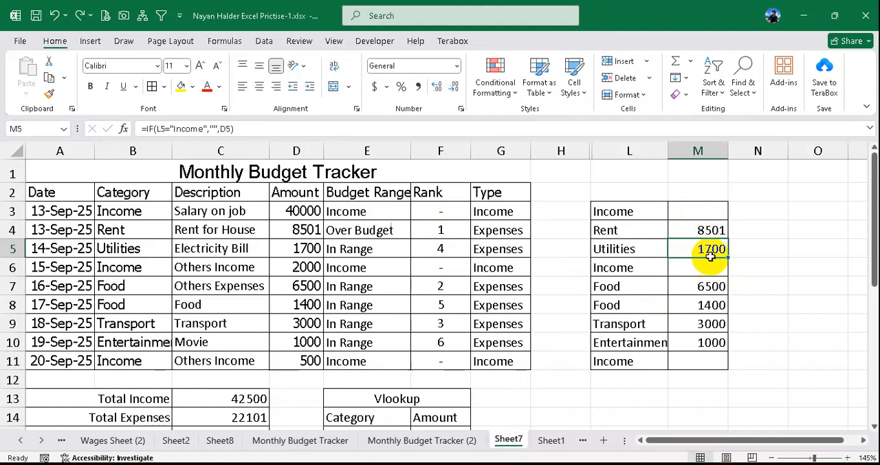
click(708, 302)
- Fill the Income category from B6 down through B11, check the ranks in F4:F5, and undo the fill
drag(139, 256, 141, 355)
drag(143, 269, 151, 352)
key(ctrl+d)
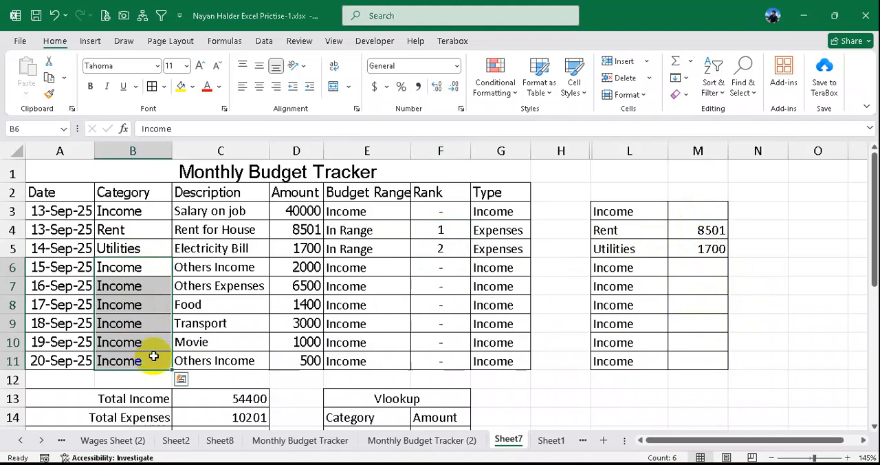
click(448, 238)
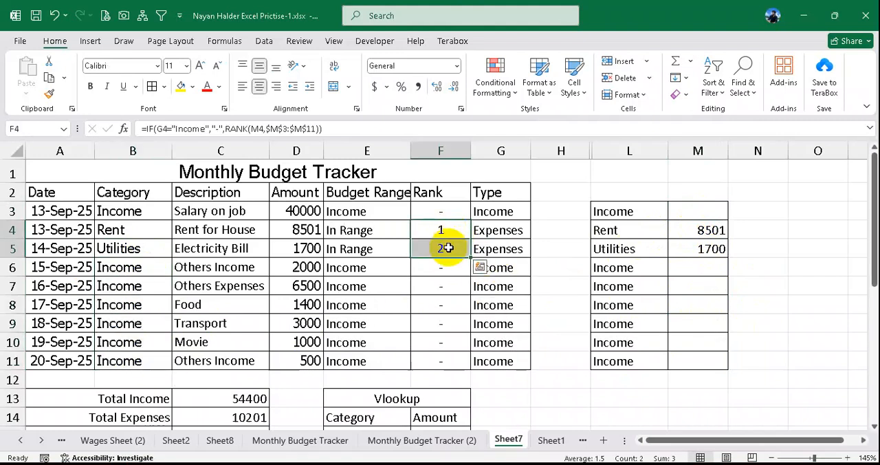
key(ctrl+z)
- Fill Income from B3 down through B11, check the ranks in F3:F11 and helper amounts in M3:M11, and undo the fill
drag(138, 210, 138, 358)
key(ctrl+d)
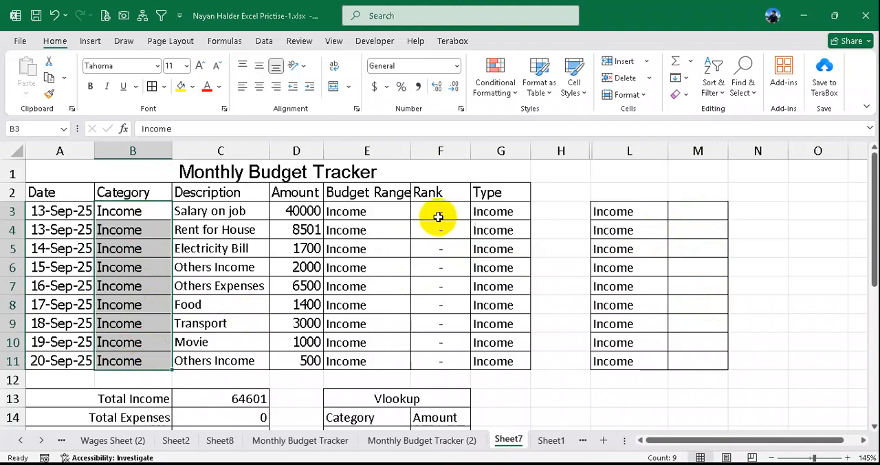
drag(437, 214, 443, 358)
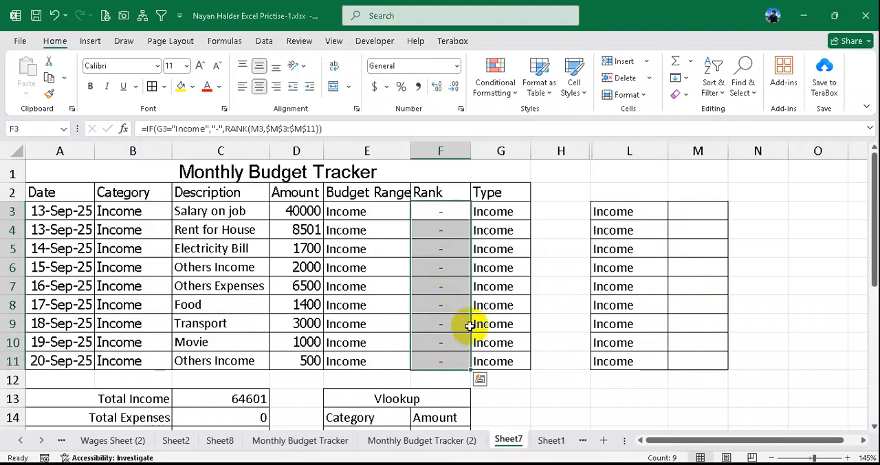
drag(687, 211, 701, 354)
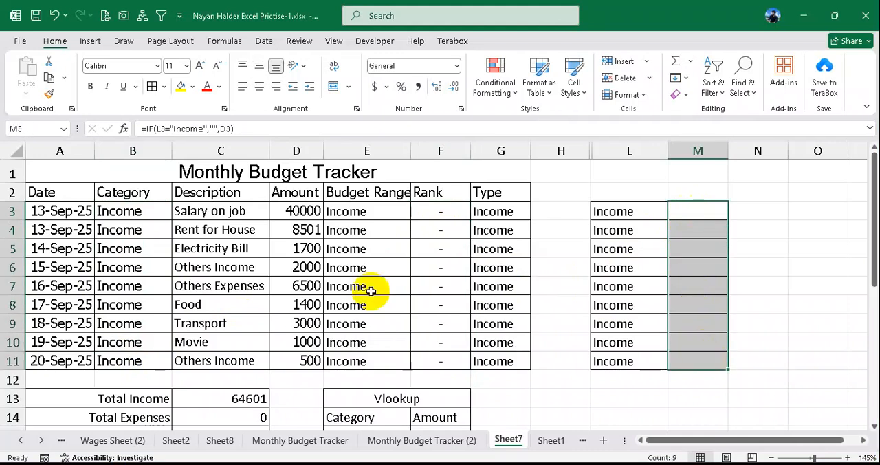
click(303, 213)
drag(303, 213, 309, 358)
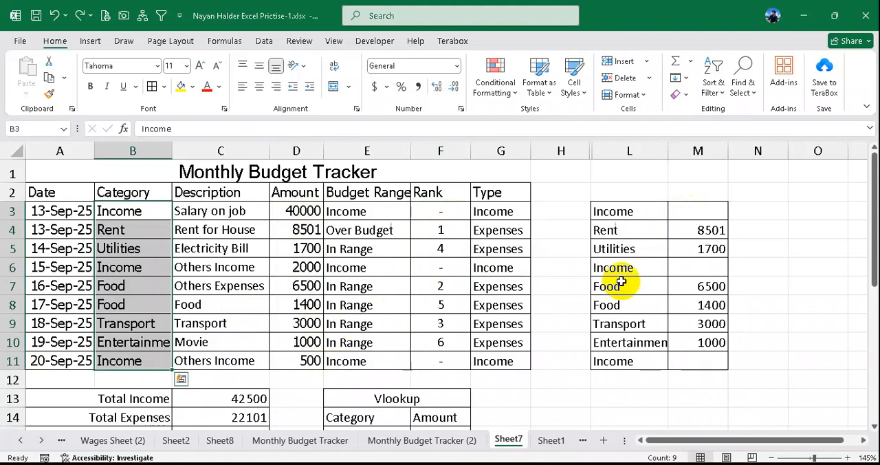
key(ctrl+z)
- Check the helper formula in M3 and the ranks in F3:F11 with the original categories
click(693, 212)
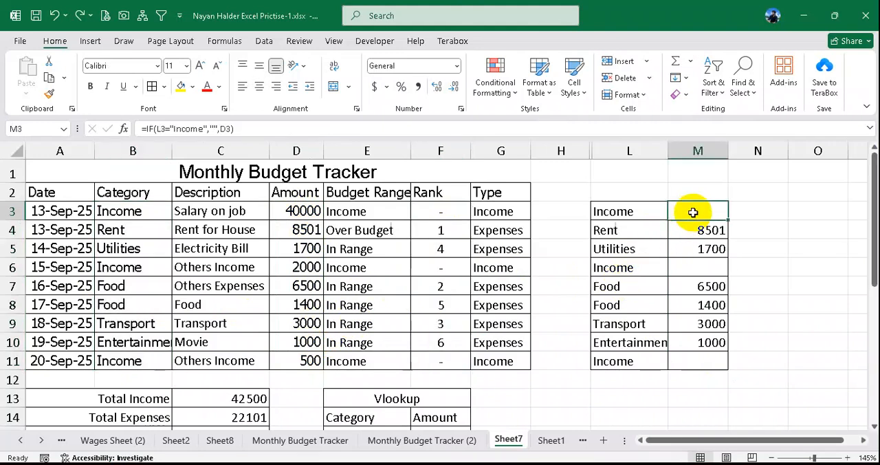
click(686, 222)
drag(447, 213, 445, 358)
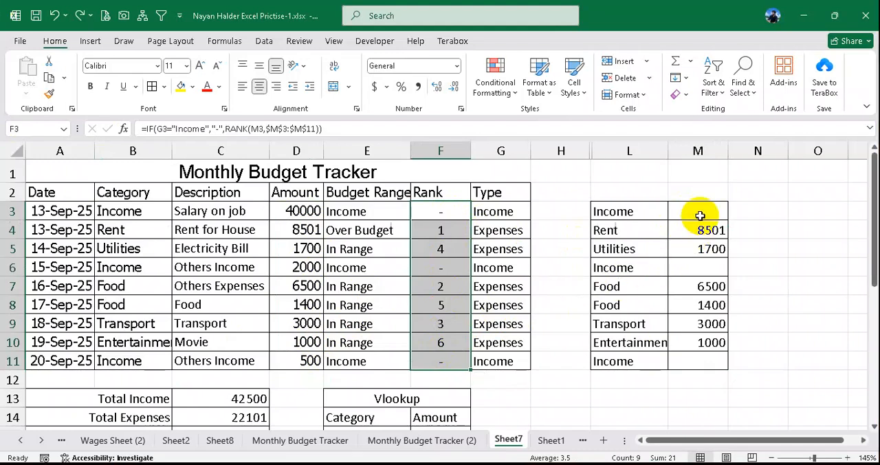
- Clear everything from the lookup cells E15:F15 and put borders back on the Vlookup table E13:F15
scroll(657, 249, down, 1)
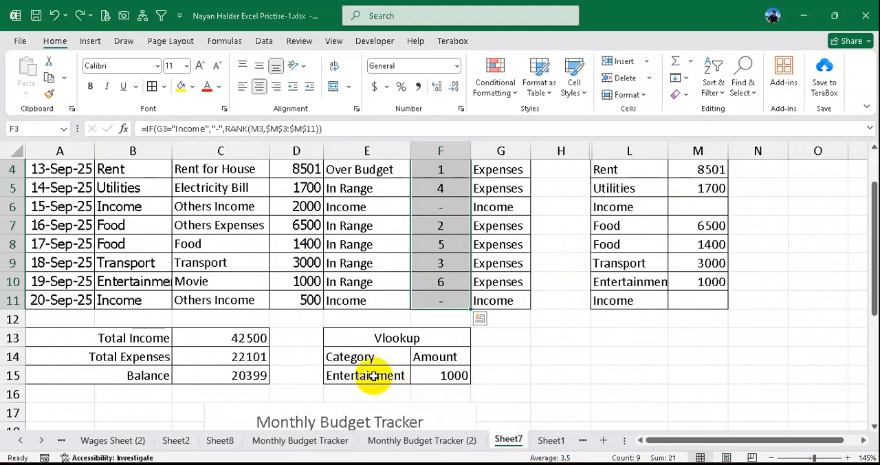
drag(372, 376, 450, 376)
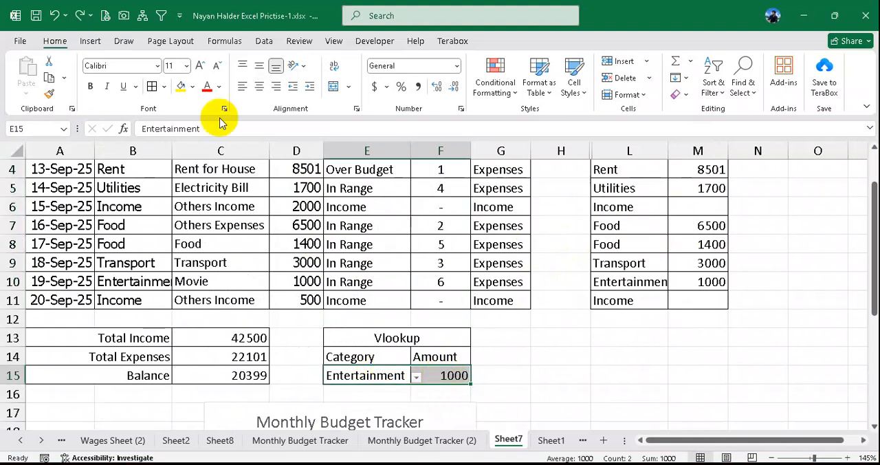
click(674, 94)
click(701, 112)
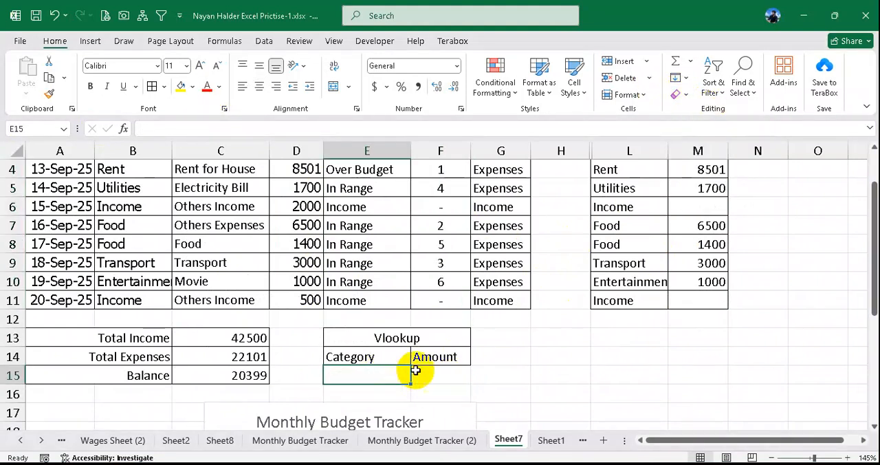
scroll(415, 371, down, 1)
drag(373, 282, 406, 316)
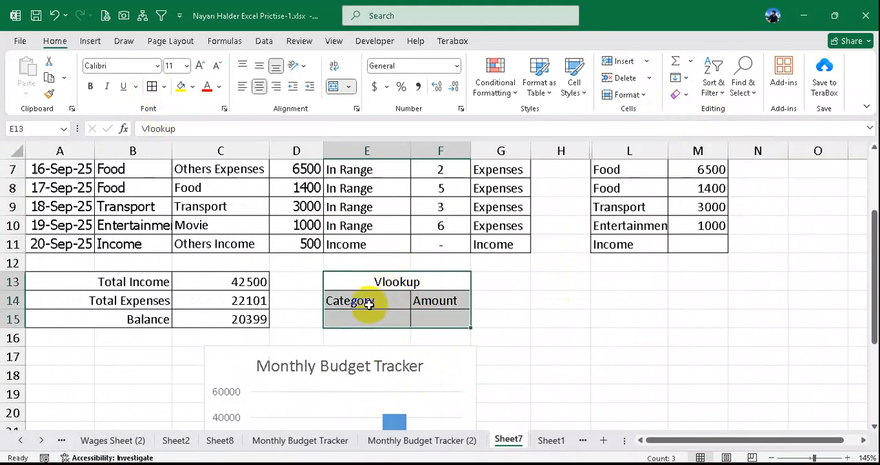
click(358, 322)
- Delete the Monthly Budget Tracker chart below the tables
click(384, 353)
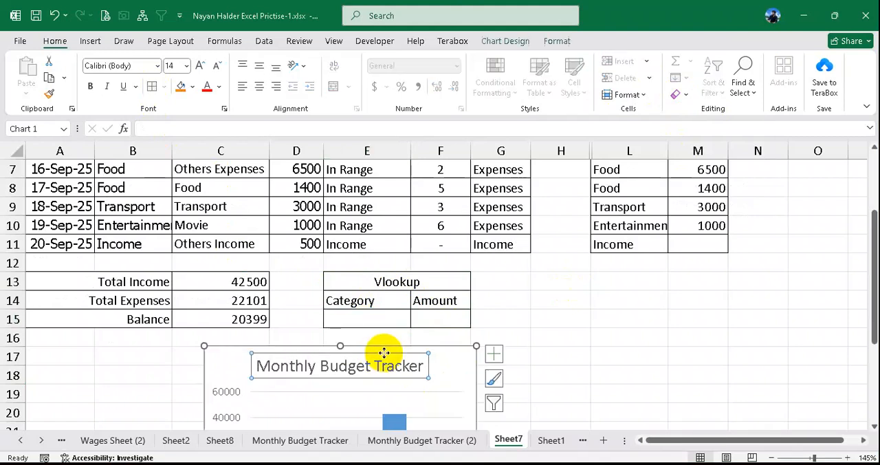
key(Delete)
key(Delete)
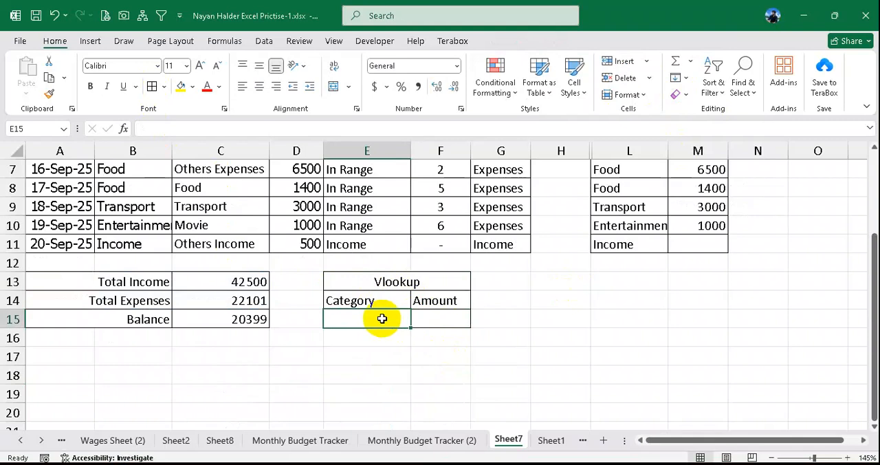
- Add a List data validation to the lookup category cell E15 with the source =$B$3:$B$11
scroll(383, 318, up, 1)
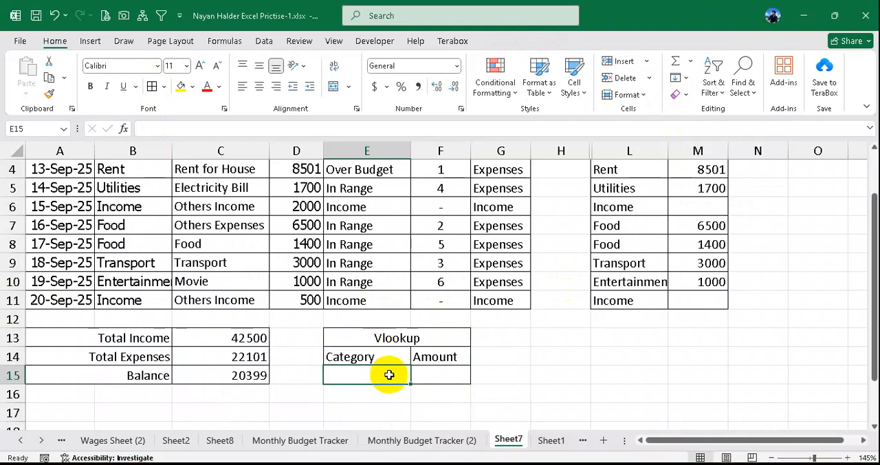
click(264, 41)
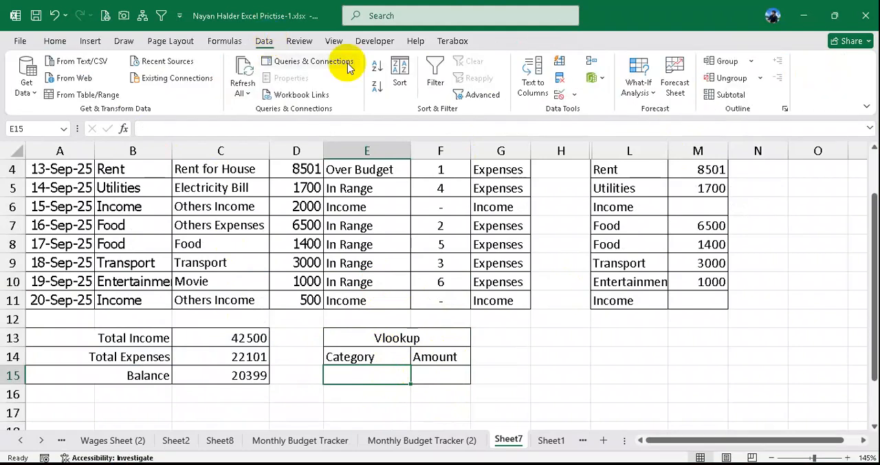
click(574, 95)
click(605, 112)
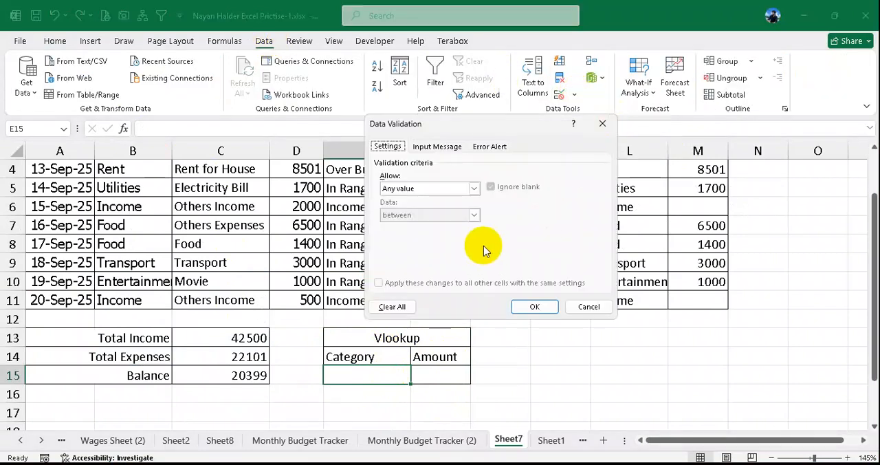
click(474, 188)
click(441, 222)
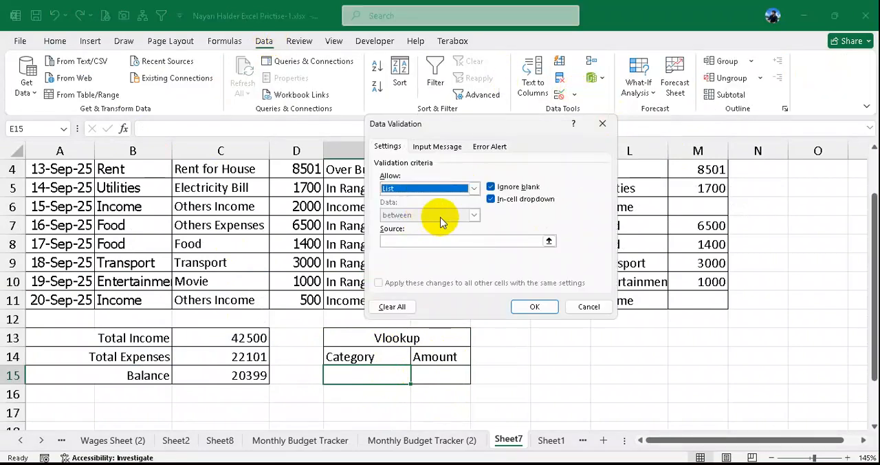
click(436, 240)
scroll(240, 252, up, 1)
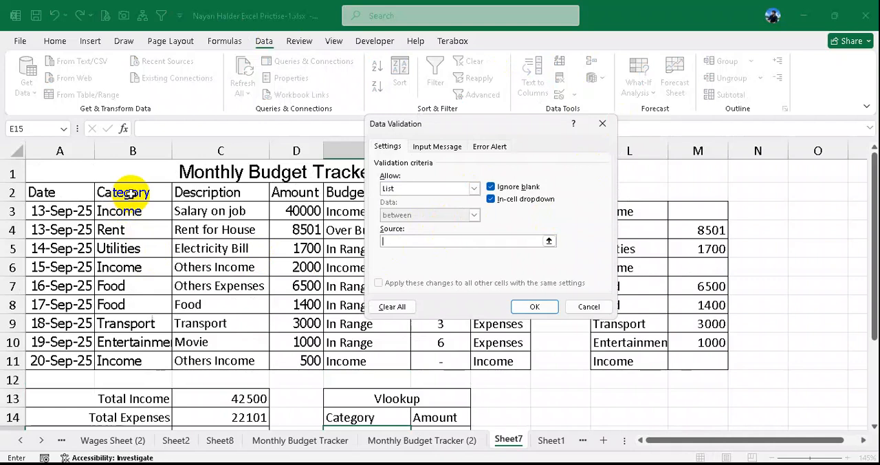
drag(128, 211, 124, 359)
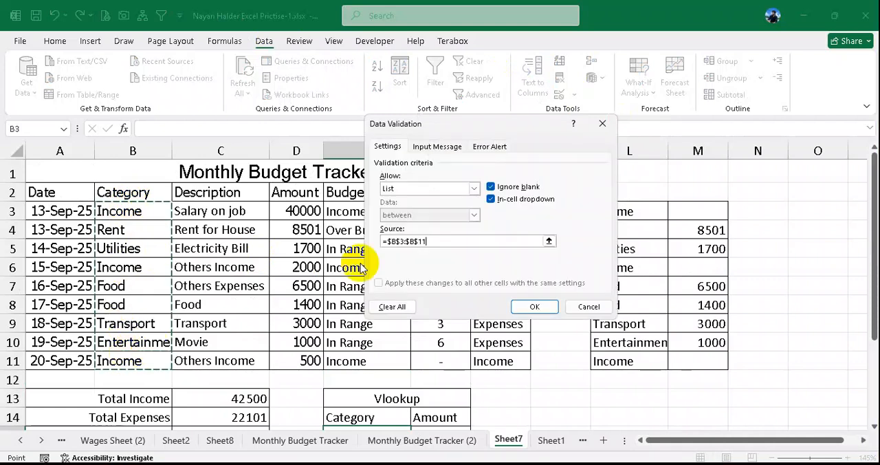
click(534, 306)
- Examine the category options offered in E15's list and close it without choosing one
scroll(407, 348, down, 2)
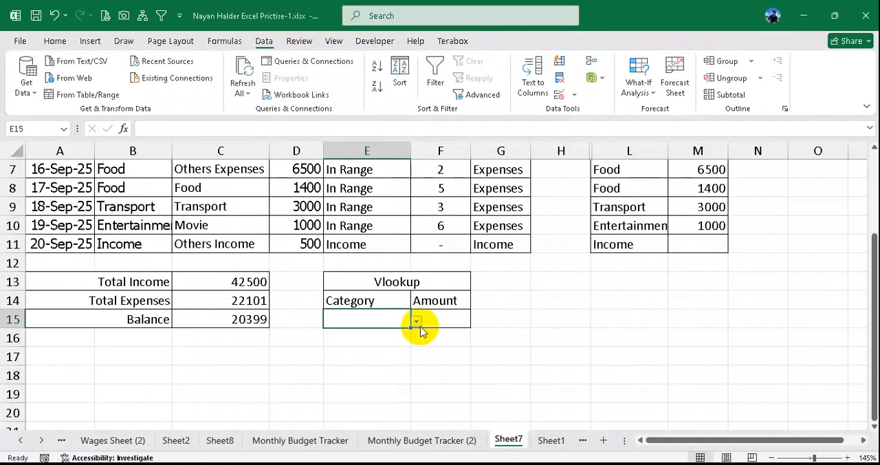
click(415, 321)
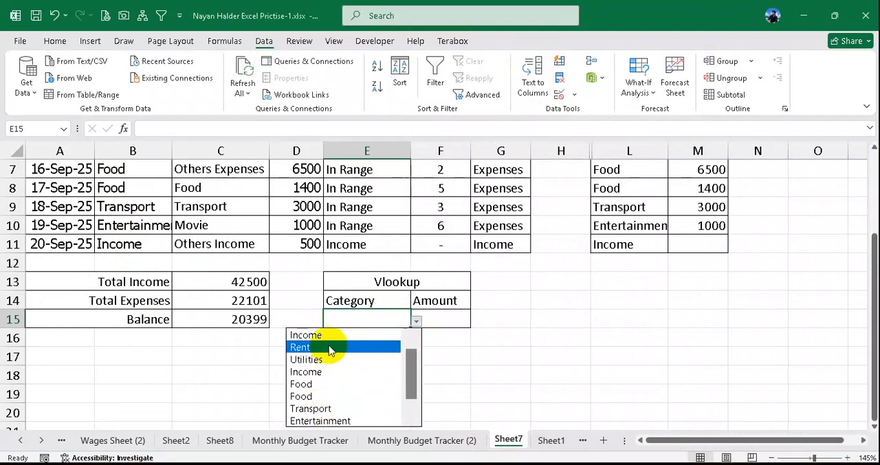
click(350, 325)
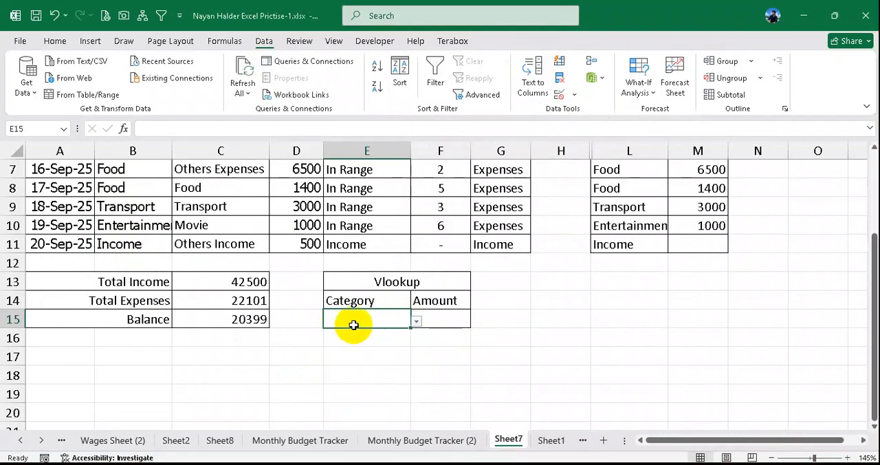
click(544, 334)
- Copy the categories in B3:B11 and paste them as values starting at L15
scroll(500, 330, up, 1)
scroll(500, 331, up, 1)
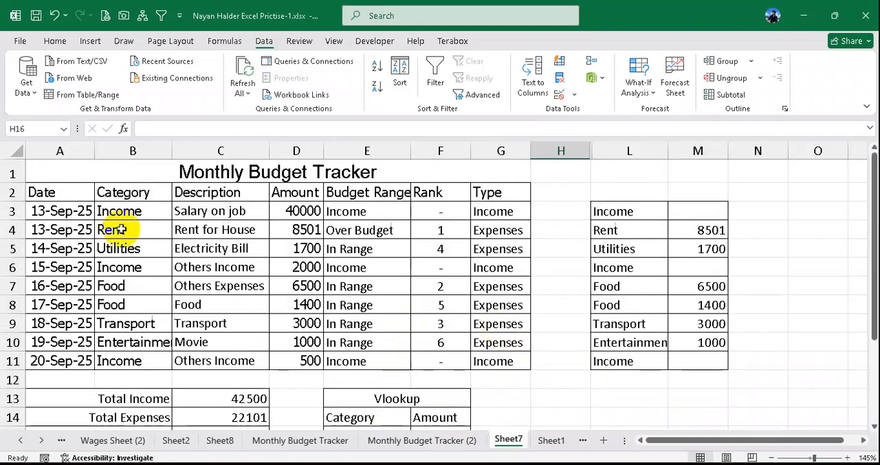
drag(128, 211, 132, 361)
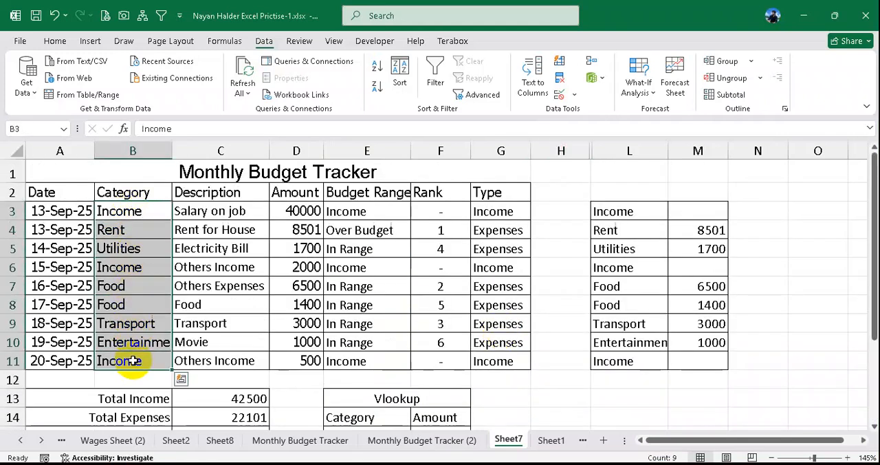
key(ctrl+c)
scroll(483, 359, down, 3)
click(621, 262)
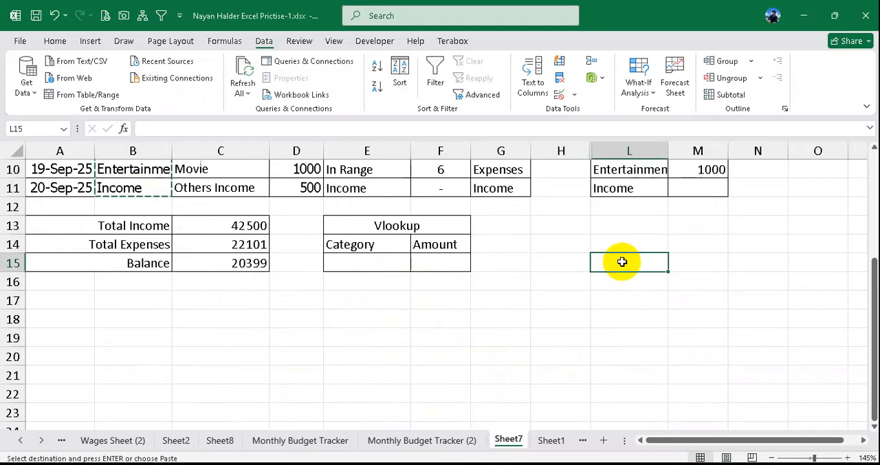
right_click(621, 262)
click(678, 188)
- Copy the amounts in D3:D11 as values starting at M15, and move the list L15:M23 up so it starts at L13
scroll(363, 295, up, 2)
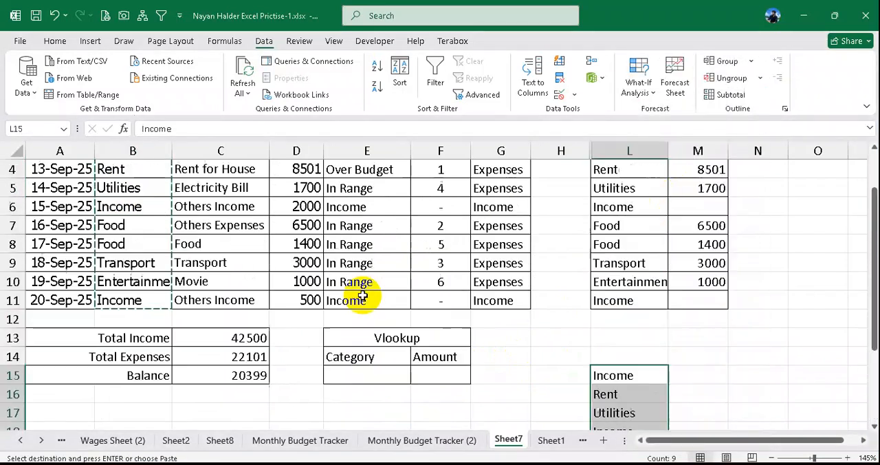
scroll(362, 295, up, 1)
drag(302, 214, 306, 359)
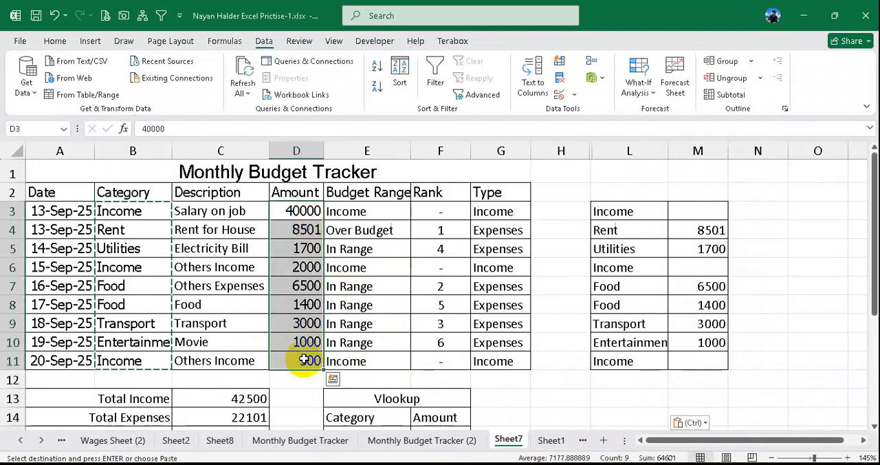
key(ctrl+c)
scroll(696, 321, down, 3)
click(688, 267)
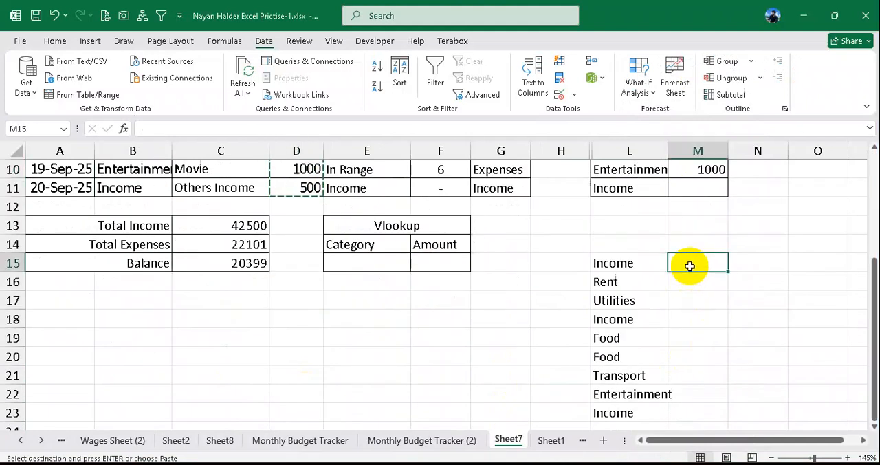
right_click(687, 267)
click(731, 192)
drag(628, 263, 667, 392)
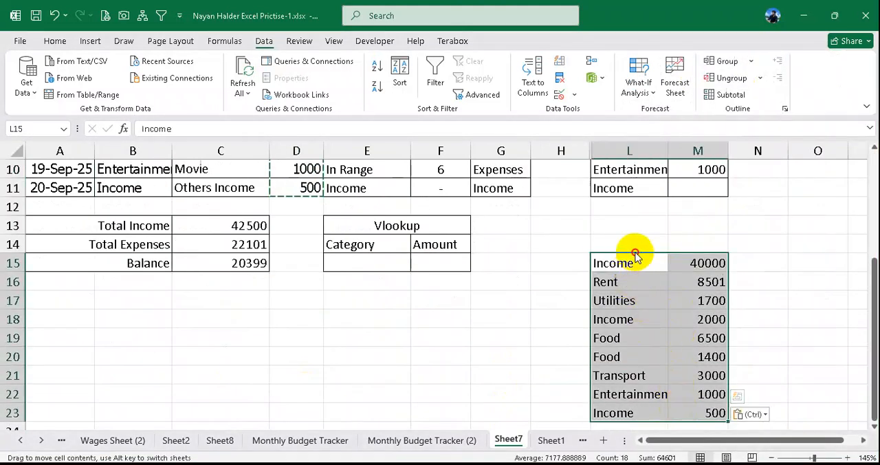
drag(635, 257, 633, 224)
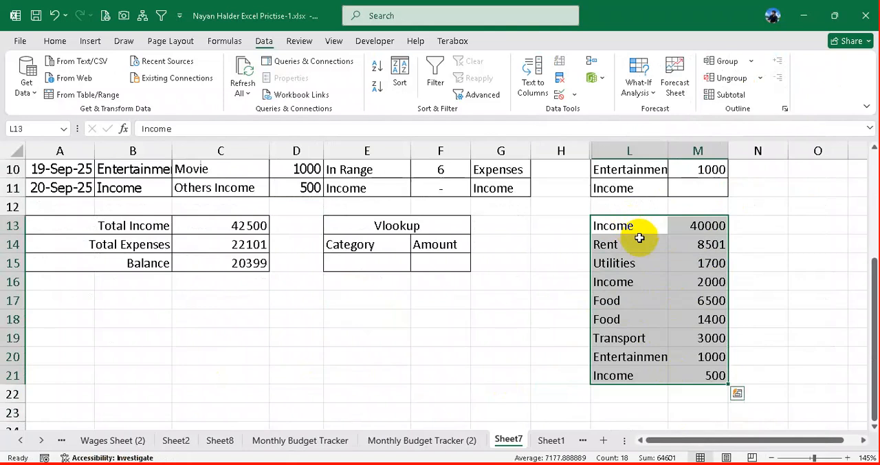
- Review the category choices in E15's list and select the lookup Amount cell F15
click(385, 261)
click(417, 265)
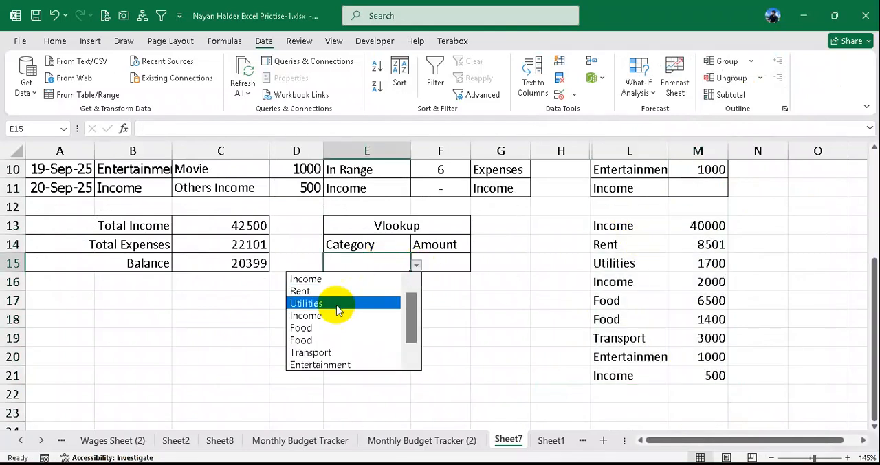
click(446, 259)
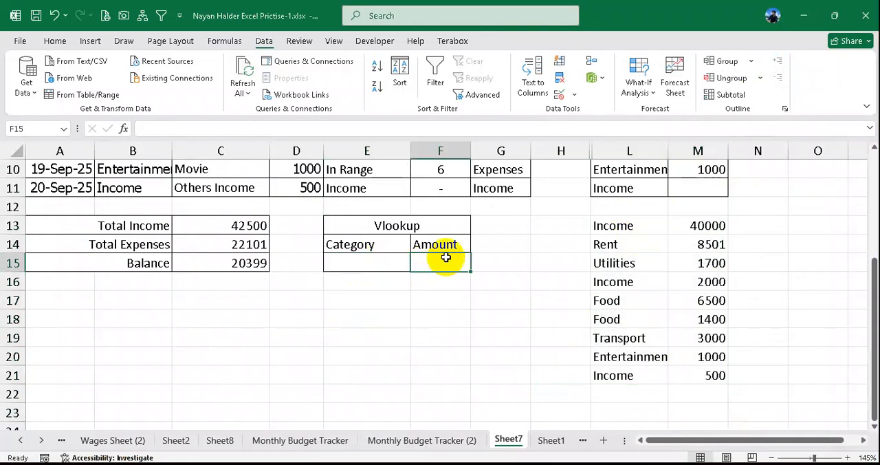
- Choose Income as the lookup category in E15
click(405, 263)
click(416, 265)
click(391, 288)
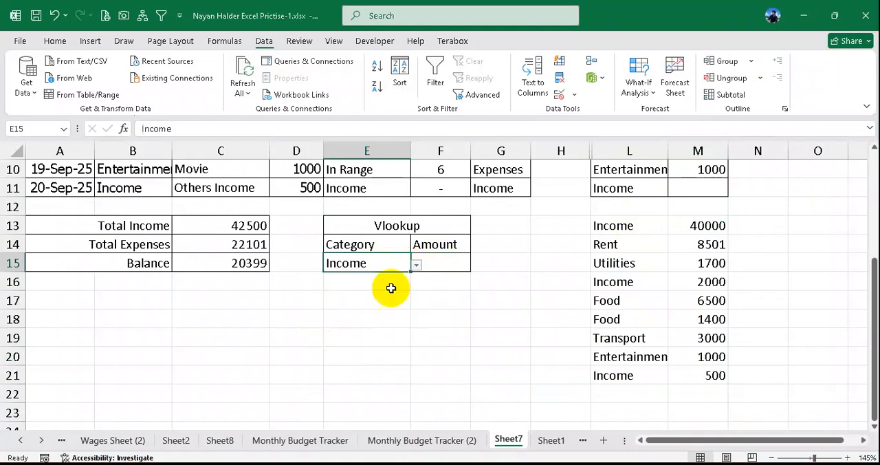
- Enter =VLOOKUP(E15,L13:M21,2,0) in the lookup Amount cell F15
click(438, 264)
text(=vl)
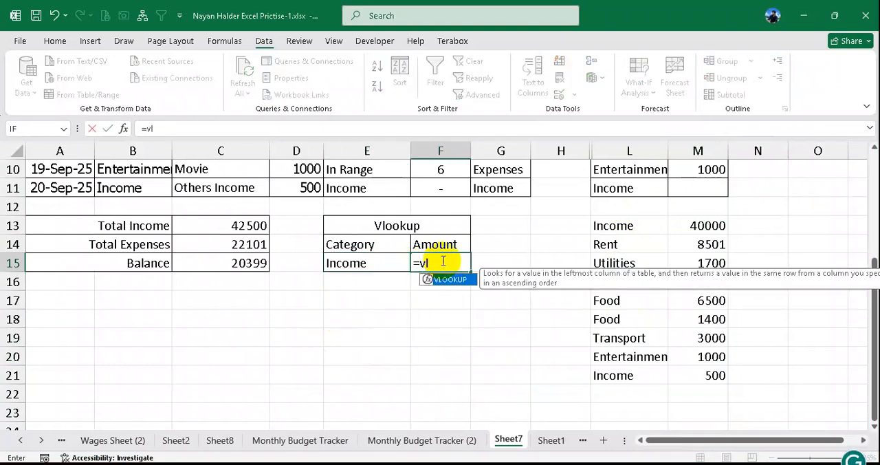
key(Tab)
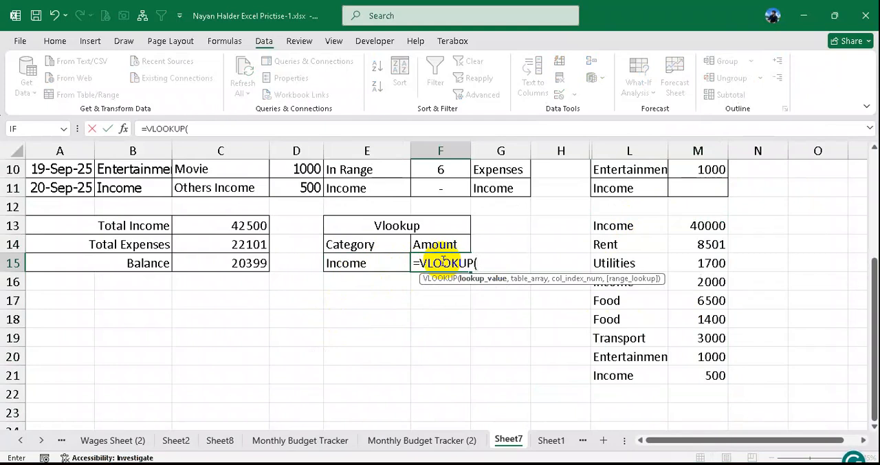
click(373, 262)
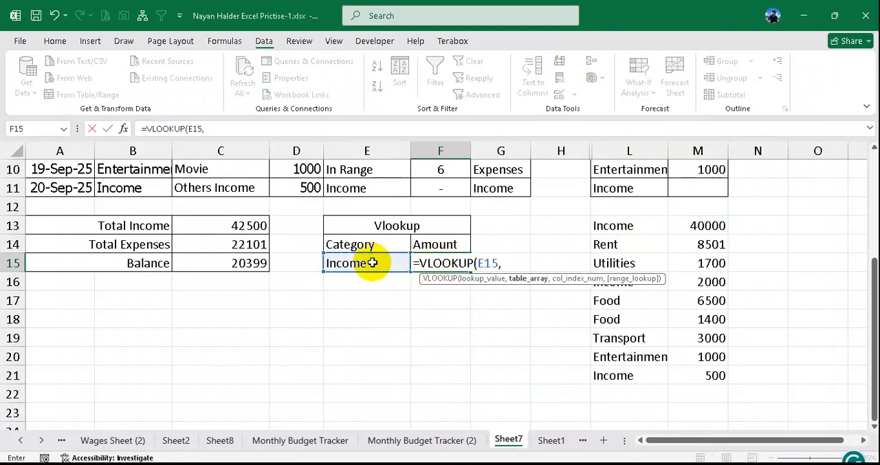
text(,)
drag(623, 234, 700, 370)
text(,2,0))
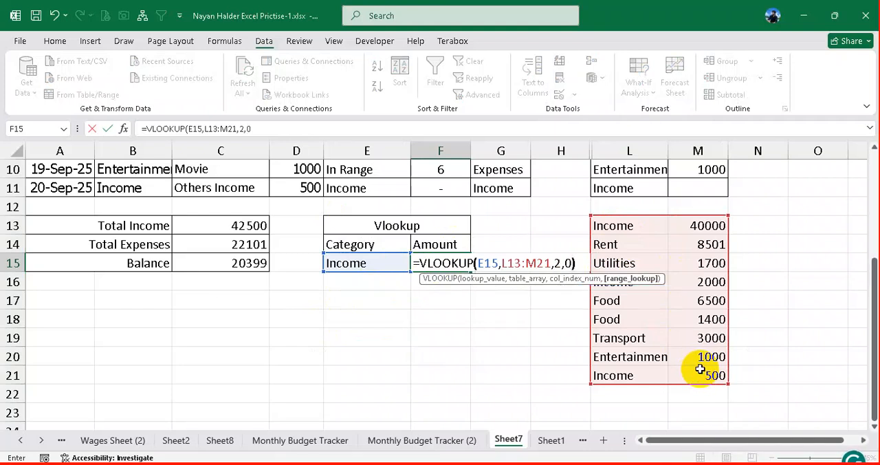
key(Return)
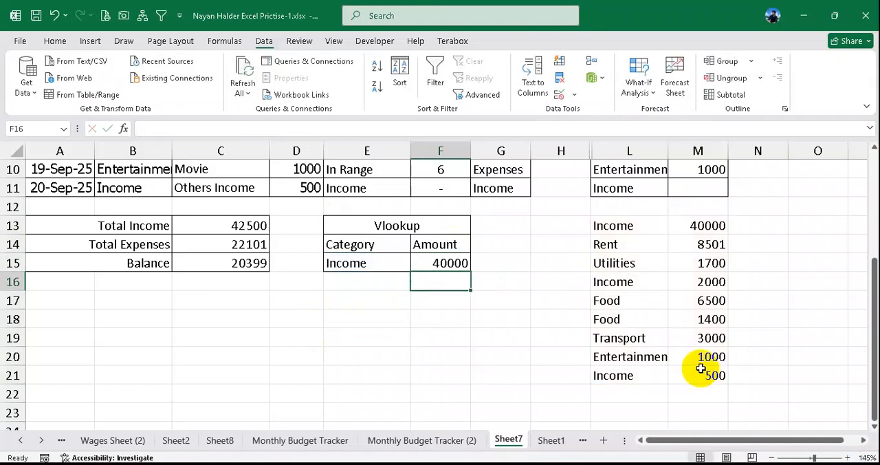
- Compare the Income lookup result with Total Income in C13 and the Income rows of the helper list L13:M21
click(399, 266)
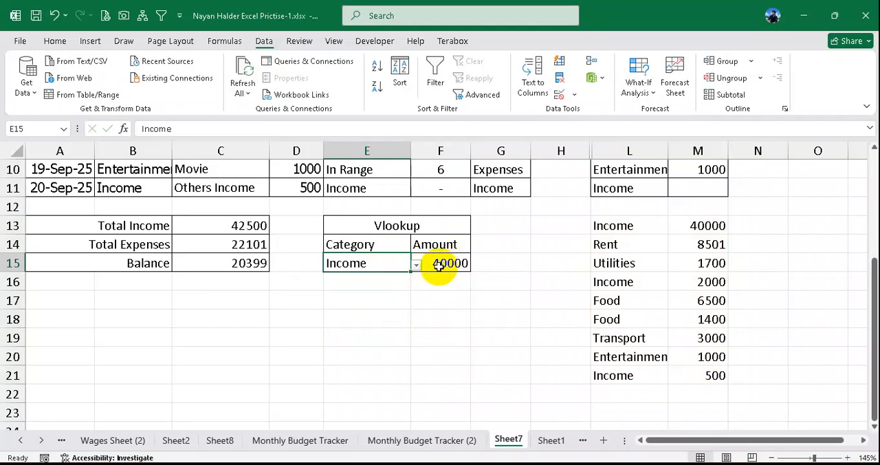
click(231, 227)
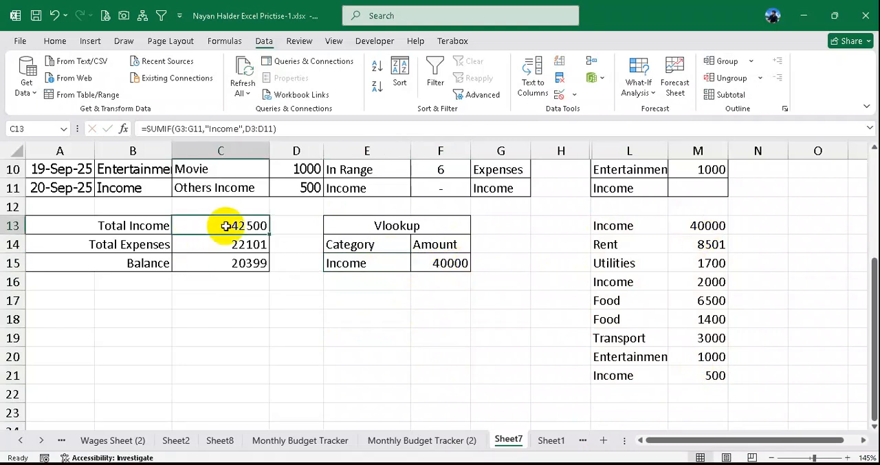
drag(622, 229, 709, 231)
drag(623, 288, 658, 294)
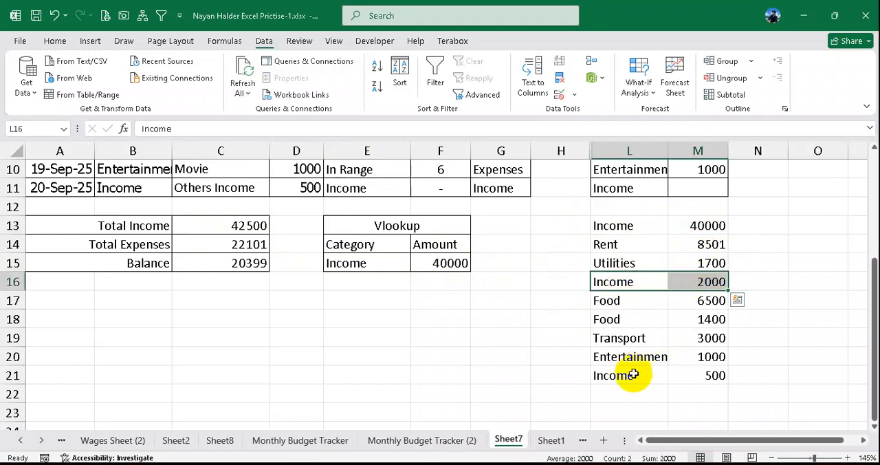
drag(628, 378, 691, 378)
click(396, 265)
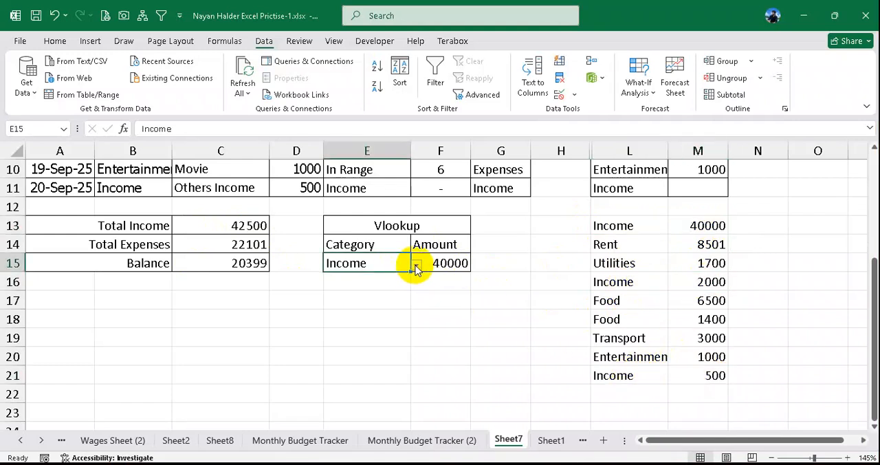
- Change the lookup category in E15 to Food
click(618, 301)
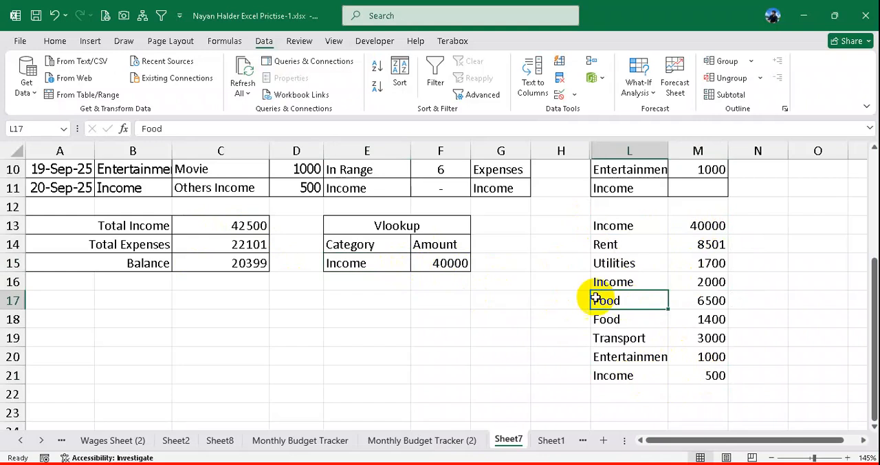
click(389, 264)
click(416, 265)
click(334, 327)
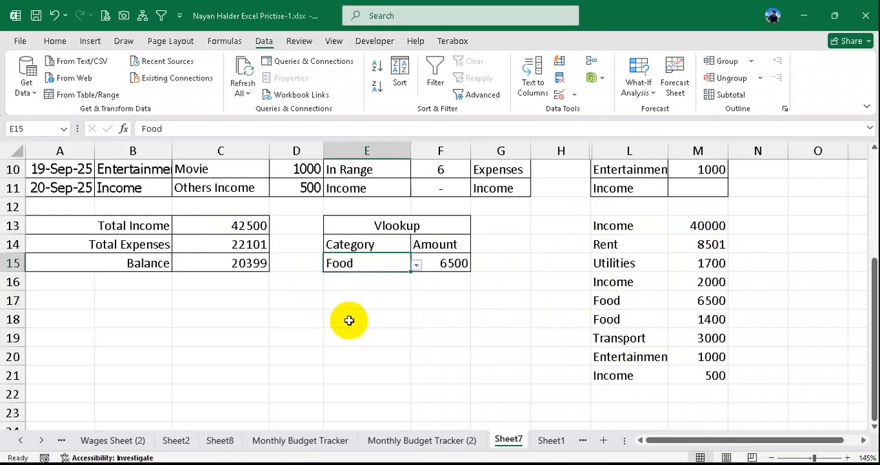
- Compare the Food lookup amount in F15 with the two Food rows in L17:M18, choosing Food again in E15
click(457, 270)
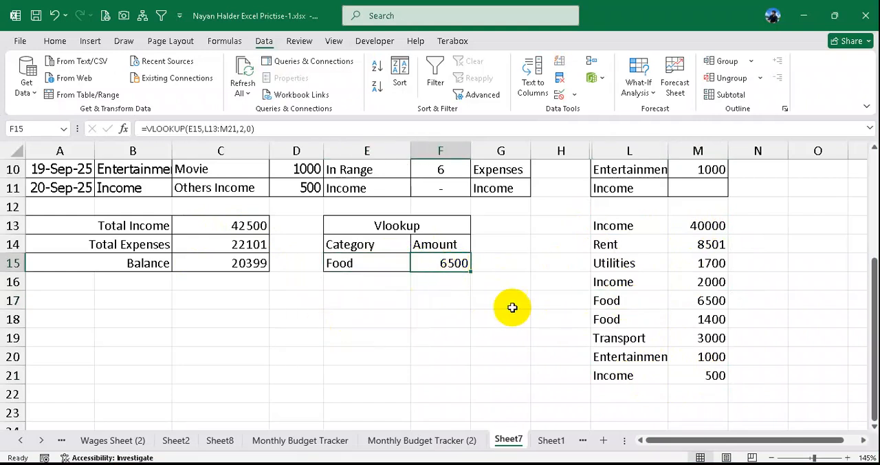
drag(653, 303, 704, 300)
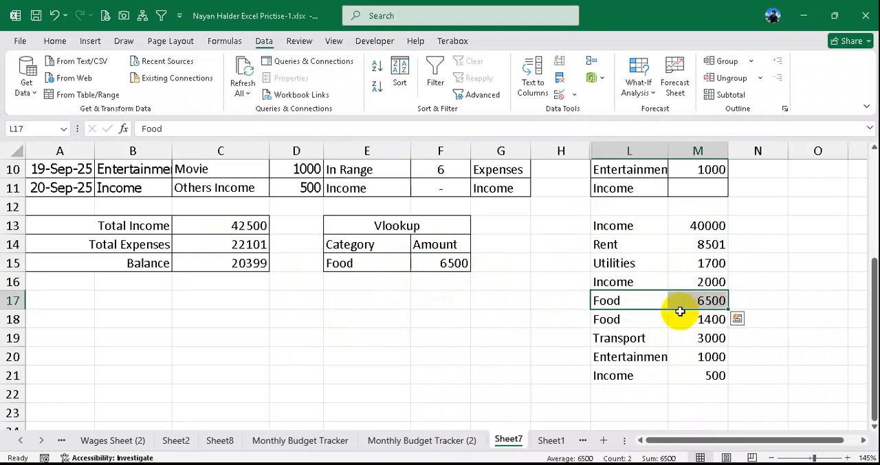
drag(639, 322, 707, 319)
click(384, 264)
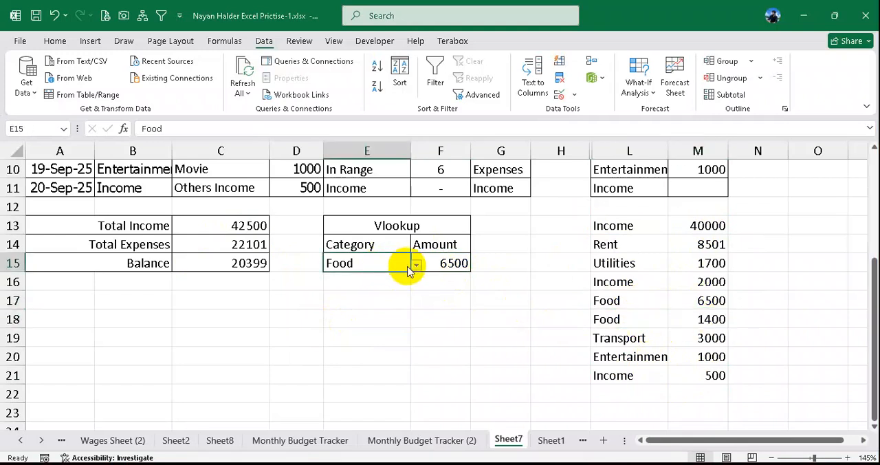
click(416, 266)
click(322, 325)
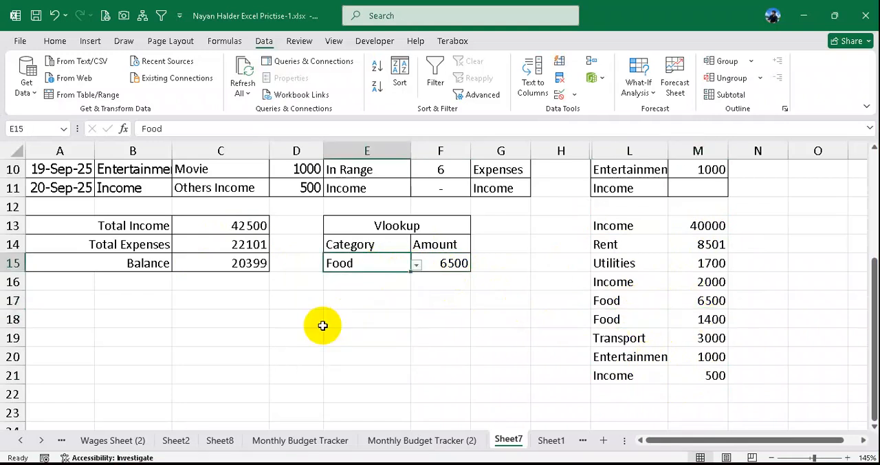
click(456, 264)
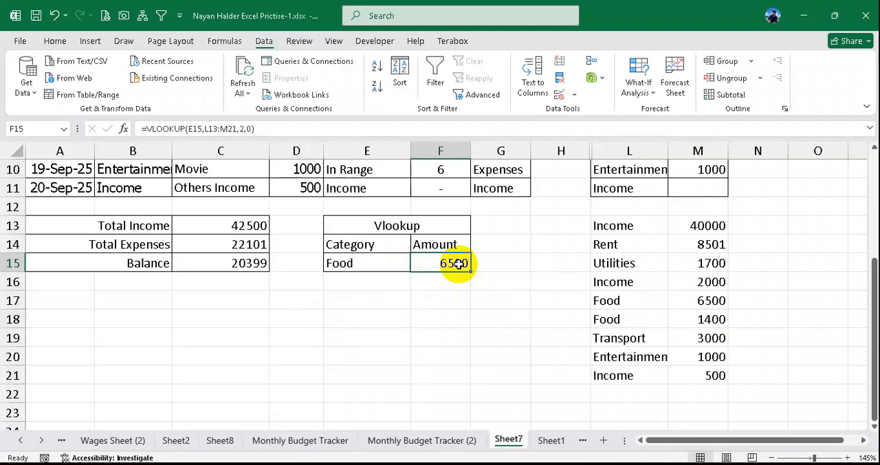
click(409, 269)
click(430, 264)
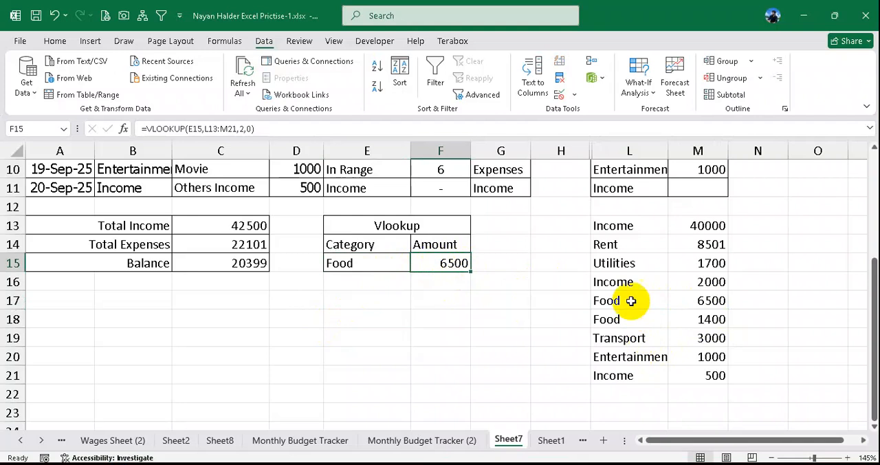
- Clear the helper list in L13:M21 and delete the lookup formula in F15
drag(622, 229, 695, 376)
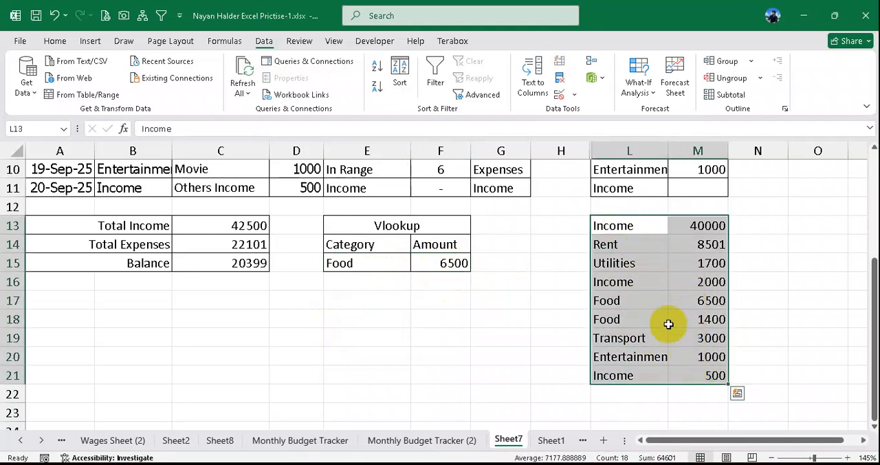
key(Delete)
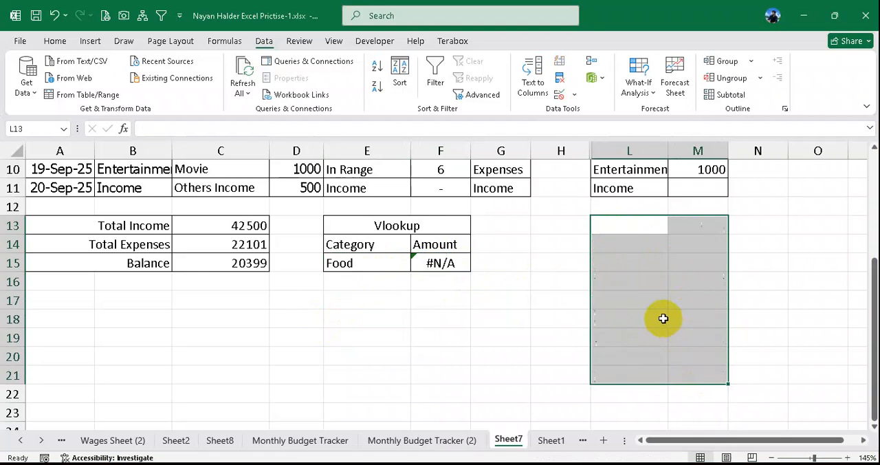
click(628, 229)
click(450, 263)
key(Delete)
- Remove the list data validation from E15 and clear its Food entry
click(359, 266)
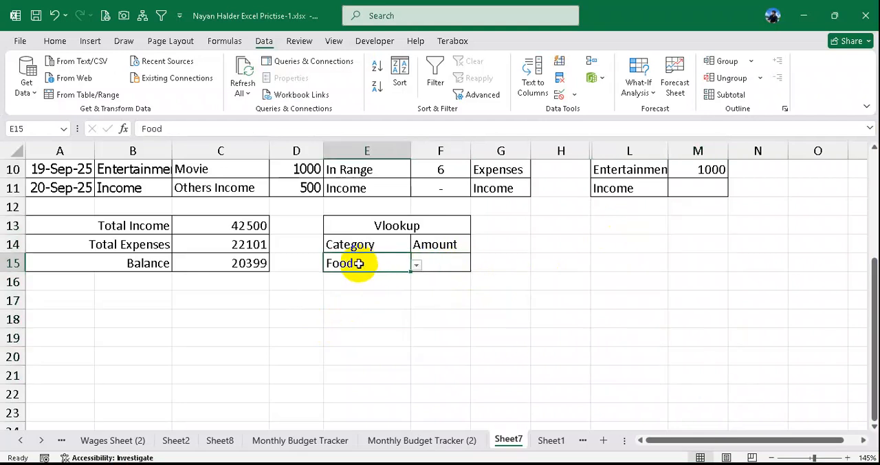
click(576, 99)
click(585, 112)
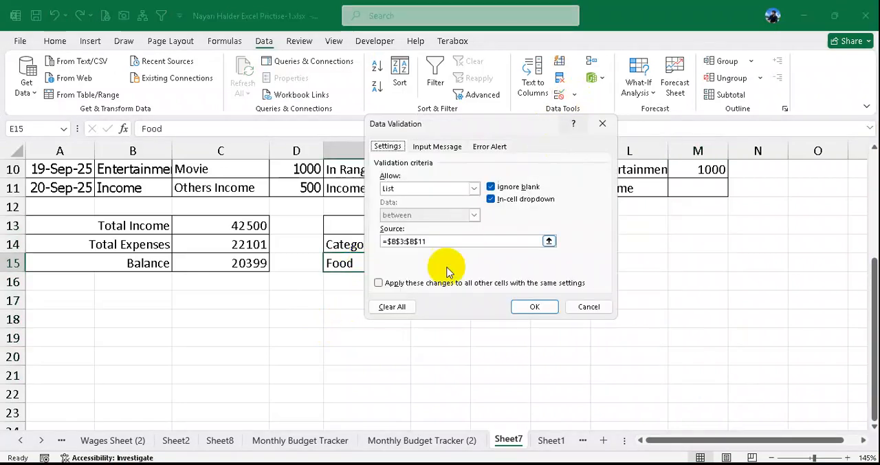
click(392, 307)
click(535, 307)
click(541, 315)
click(353, 262)
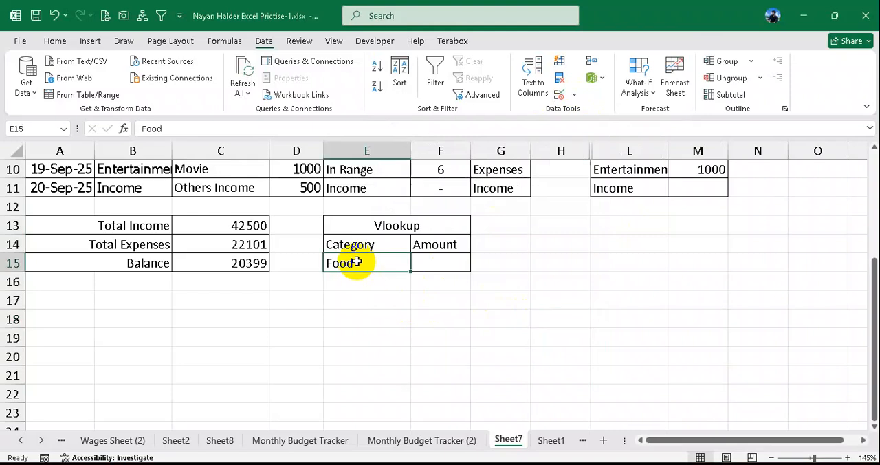
key(Delete)
- Examine the entries in the tracker's Category column B3:B11 for repeated categories
click(595, 262)
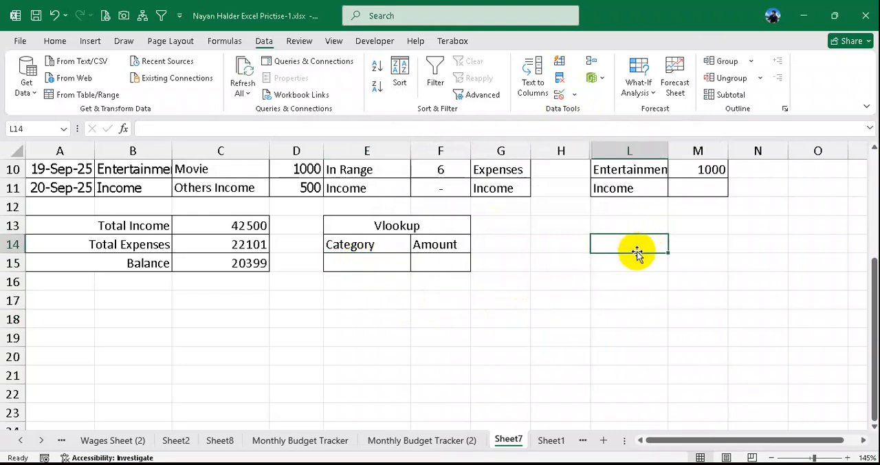
scroll(636, 253, up, 3)
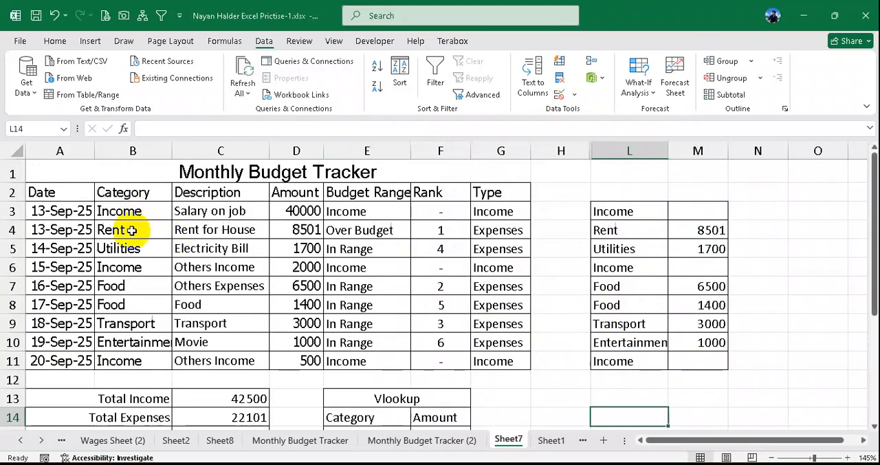
click(127, 284)
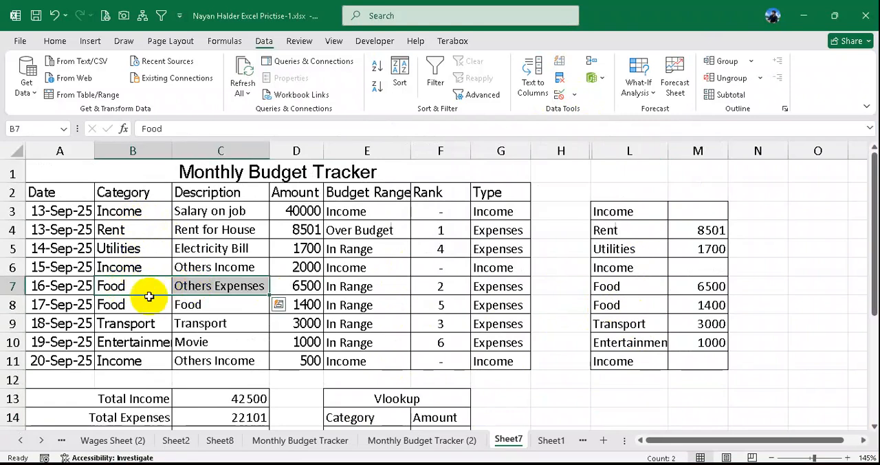
click(143, 300)
click(144, 324)
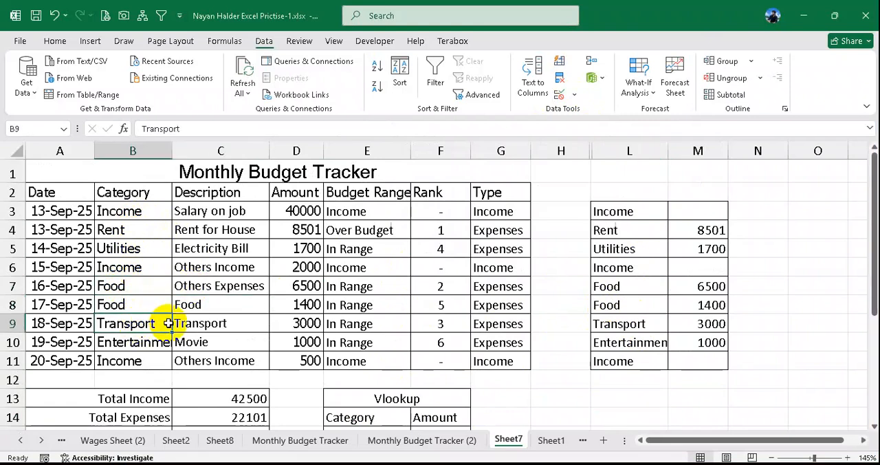
click(128, 360)
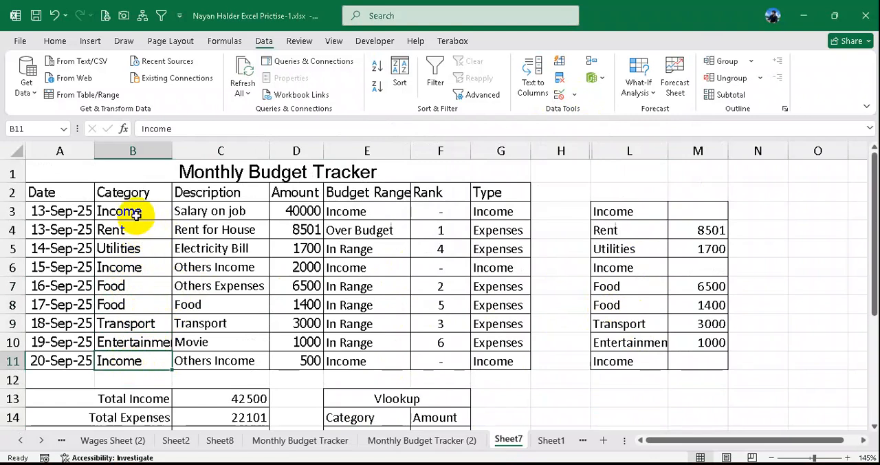
drag(136, 215, 138, 359)
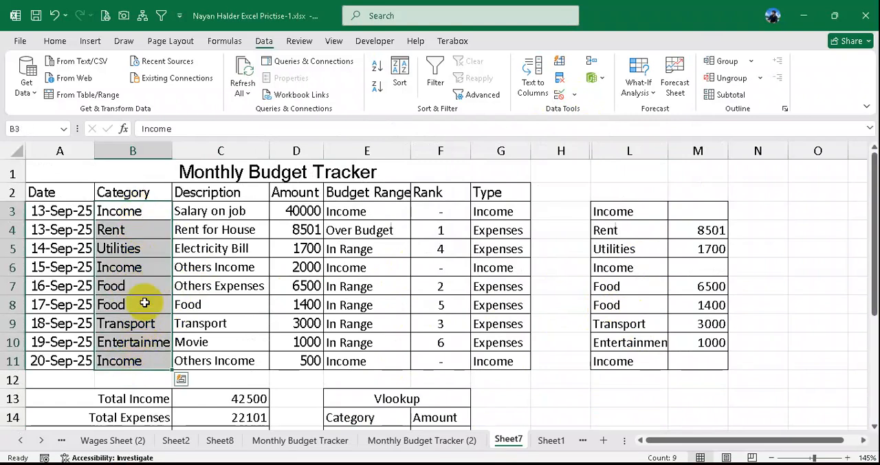
scroll(146, 288, down, 2)
scroll(156, 280, up, 1)
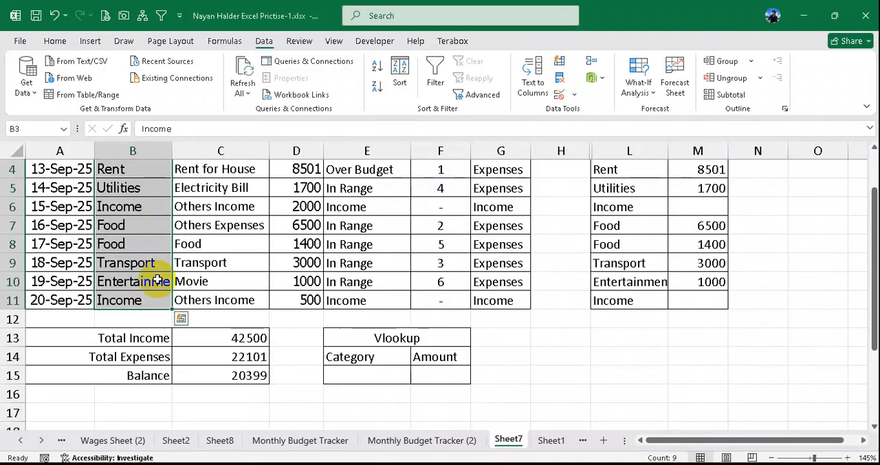
scroll(156, 271, up, 1)
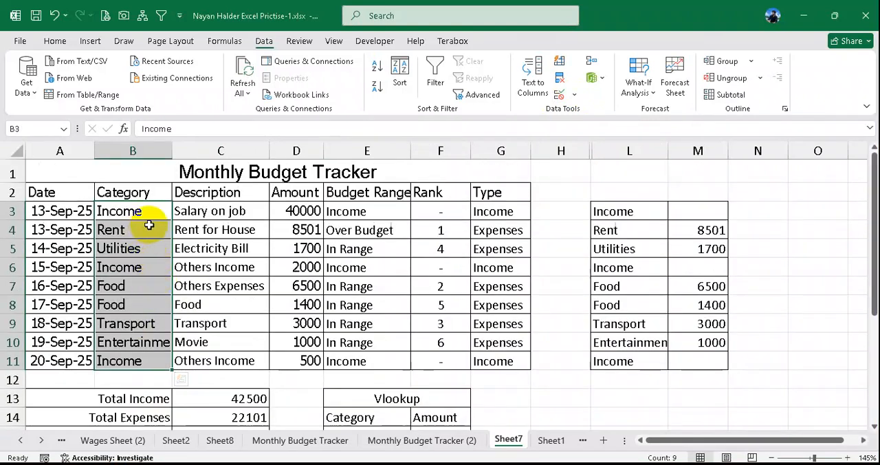
scroll(149, 225, down, 2)
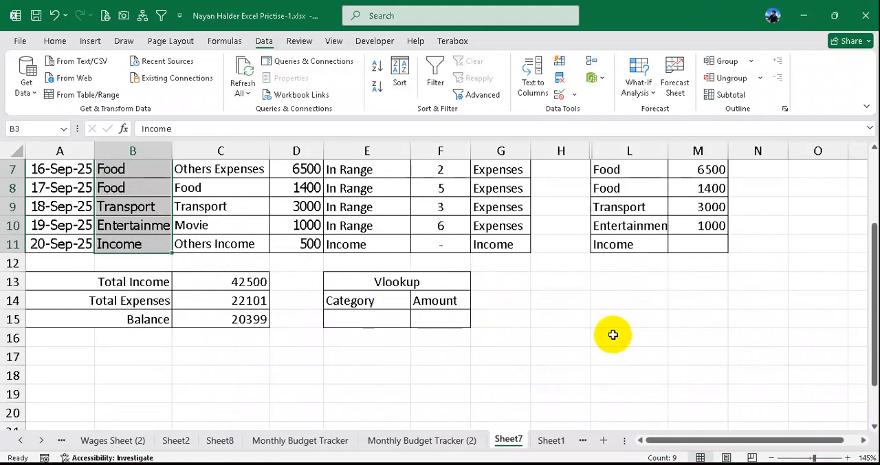
- Enter =UNIQUE(B3:B11) in L14 to list each tracker category once
click(616, 302)
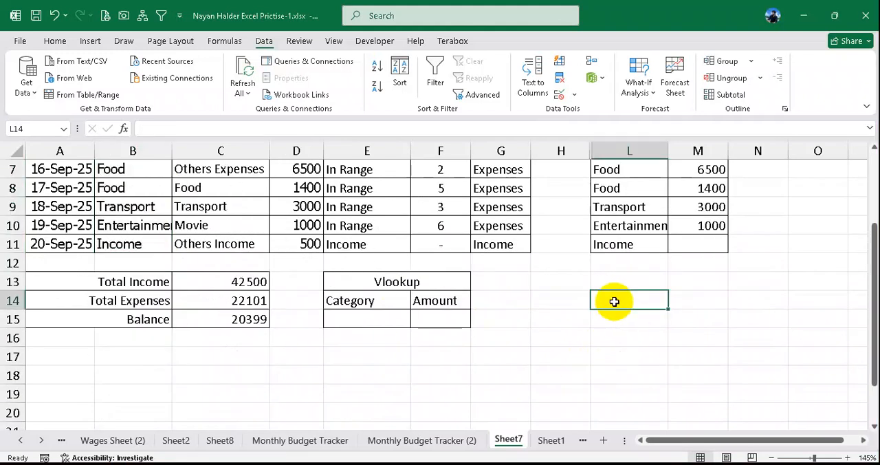
text(=uni)
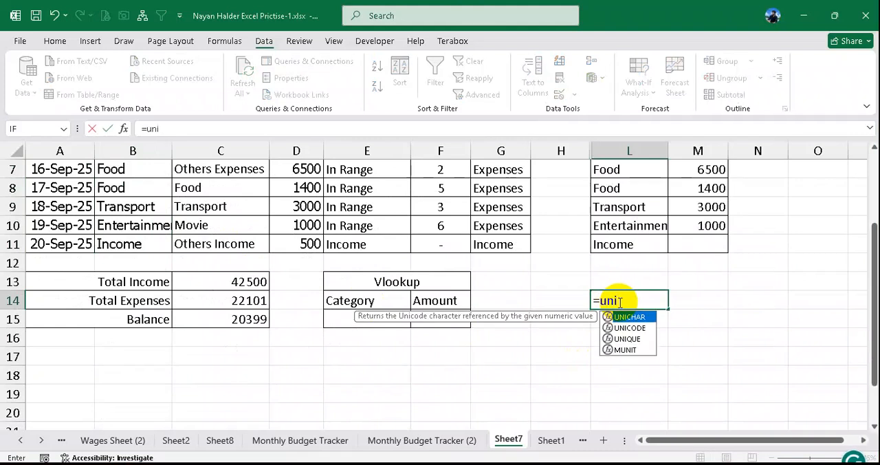
key(Down)
key(Down)
key(Tab)
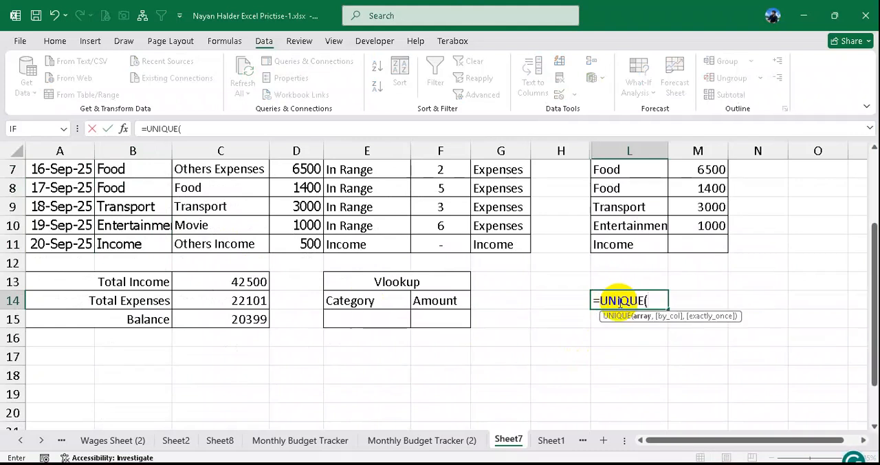
scroll(657, 344, up, 2)
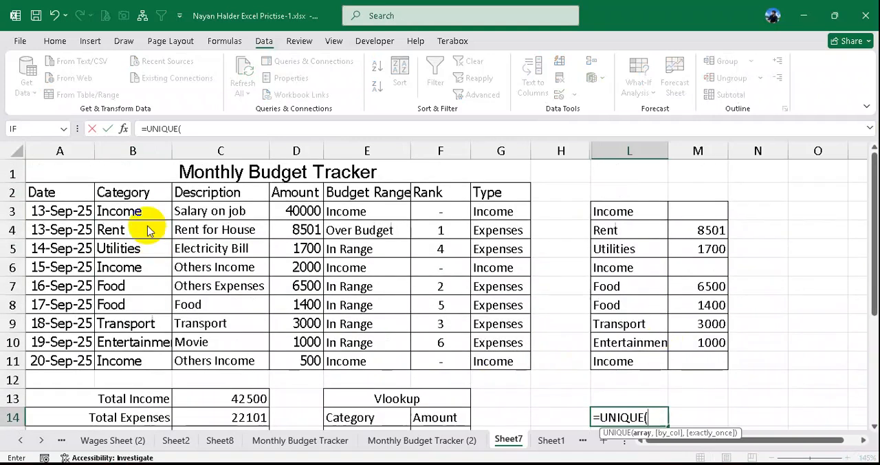
drag(142, 211, 135, 355)
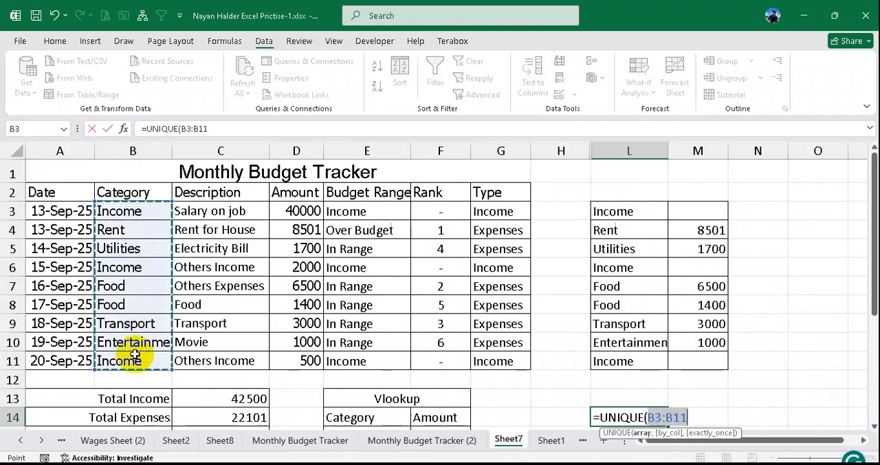
key(Return)
scroll(540, 363, down, 3)
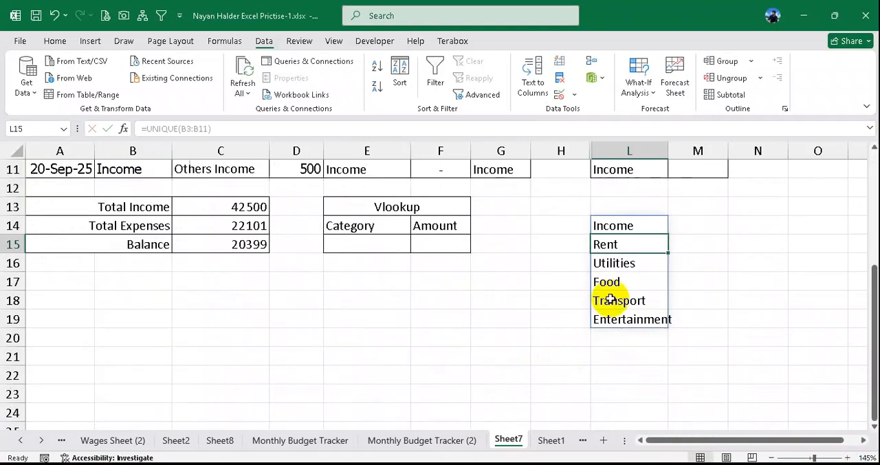
- Examine the unique category list in L14:L19 and the UNIQUE formula in L14
drag(617, 234, 619, 321)
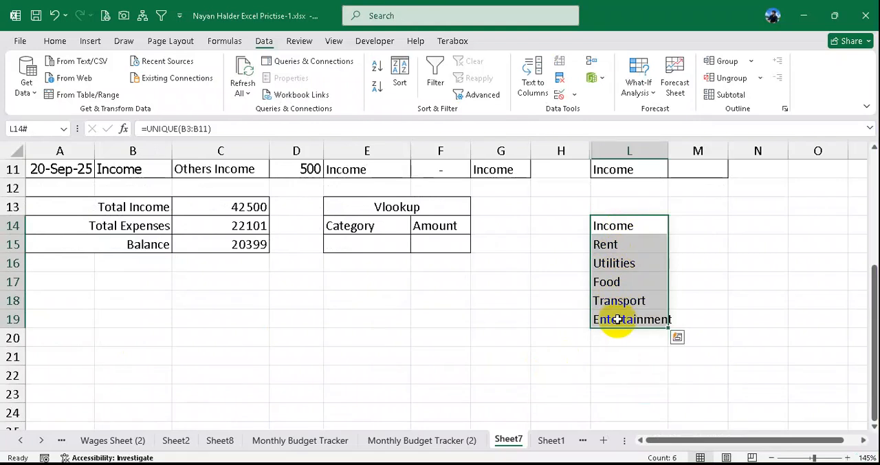
click(609, 226)
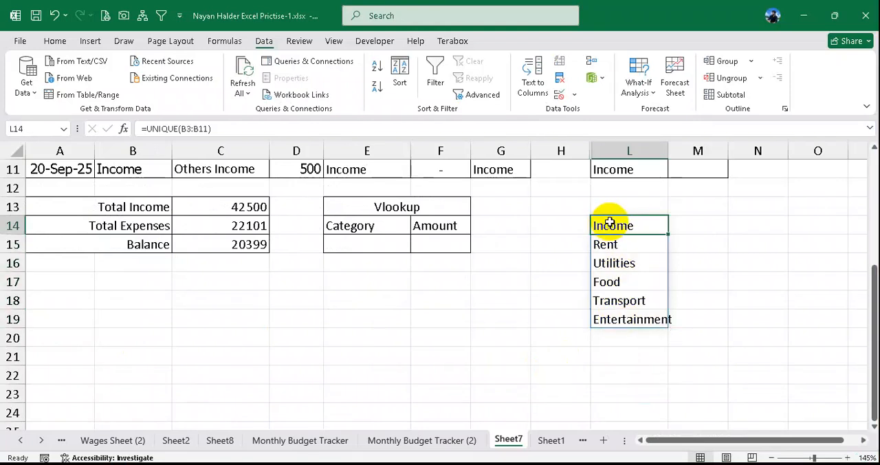
double_click(617, 225)
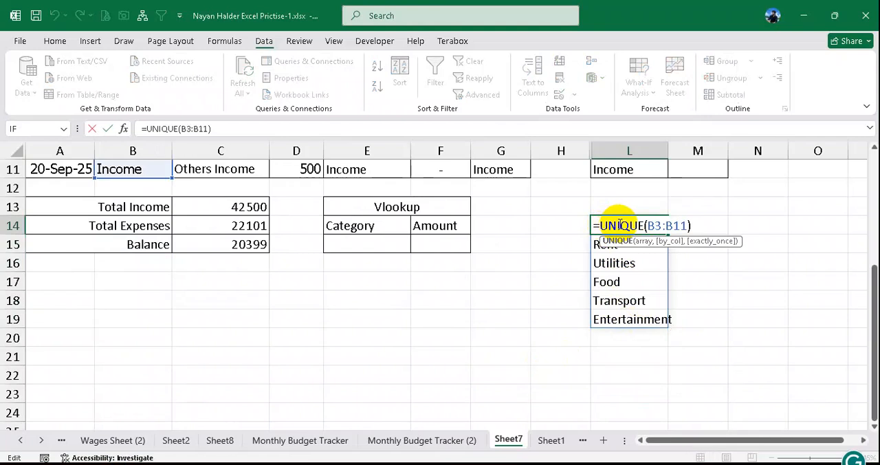
key(Return)
double_click(629, 224)
key(Return)
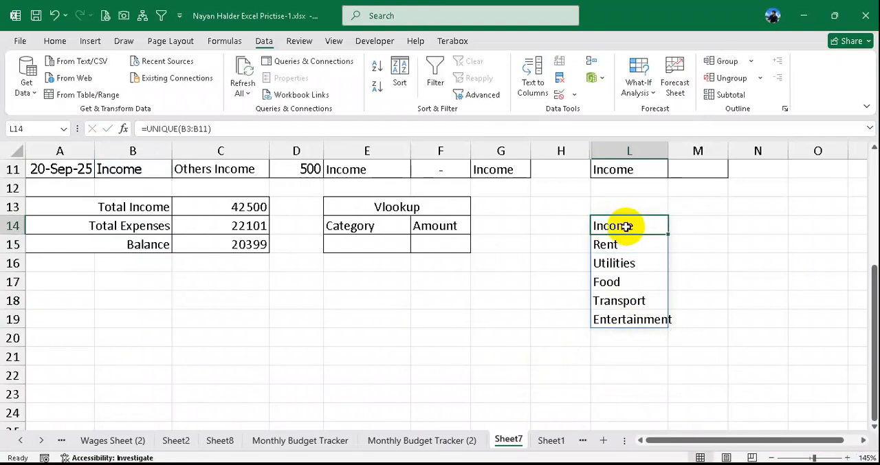
double_click(626, 226)
key(Return)
- Begin a SUMIF formula in M14 with the tracker's categories $B$3:$B$11 as the absolute criteria range
click(695, 227)
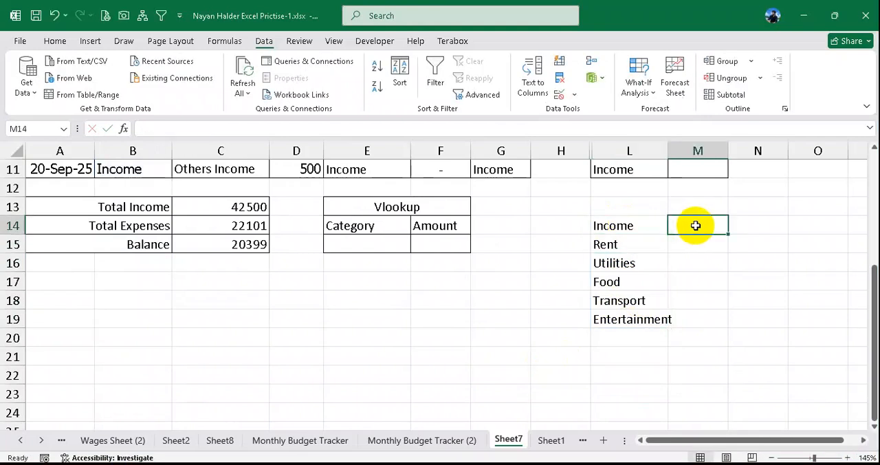
text(=su)
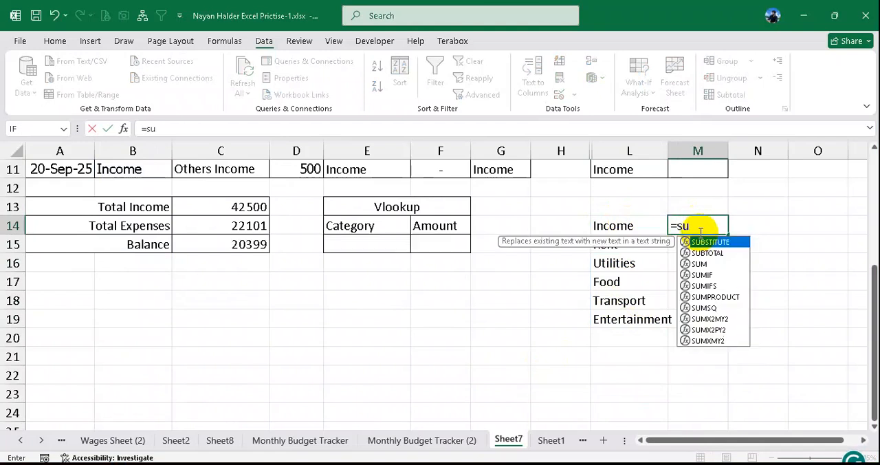
text(mif()
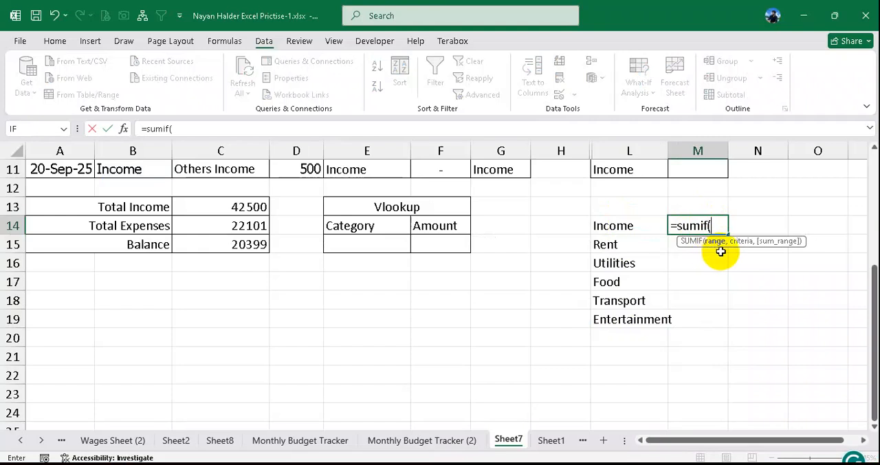
scroll(721, 256, up, 3)
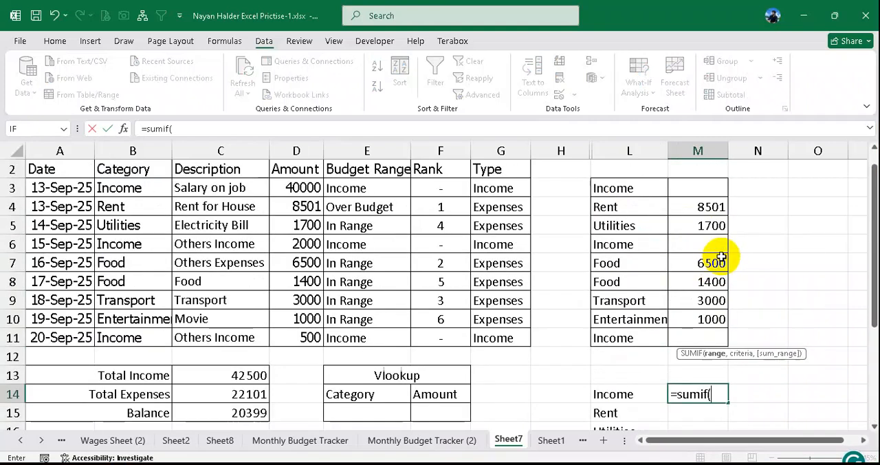
scroll(718, 258, up, 1)
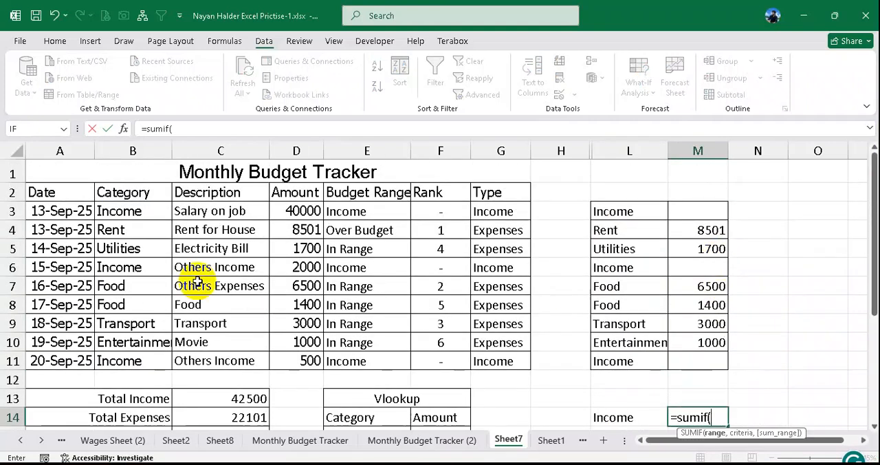
drag(127, 211, 131, 357)
scroll(599, 349, down, 1)
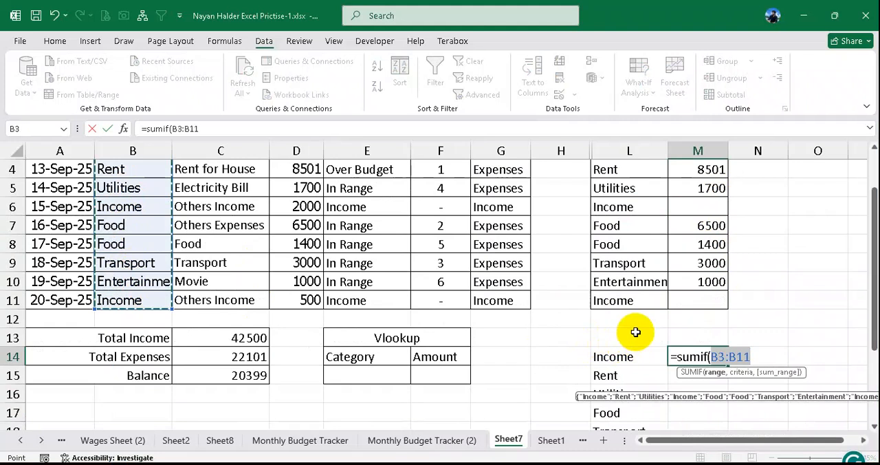
key(F4)
text(,)
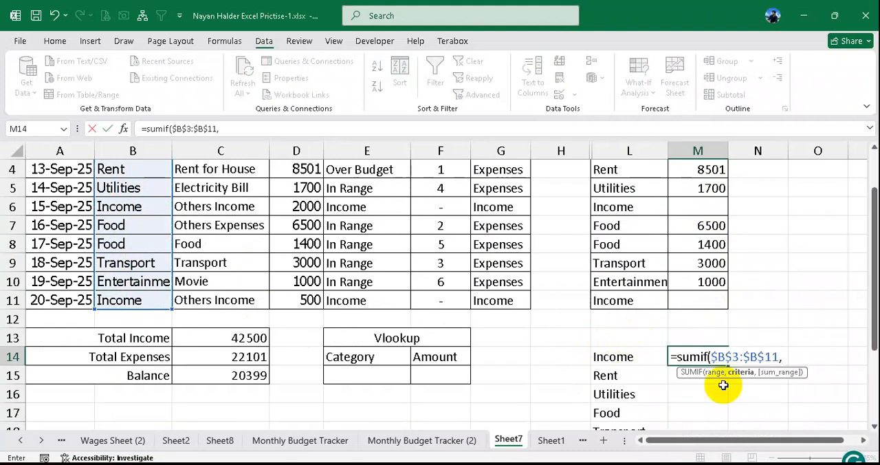
- Complete the SUMIF arguments in M14 with L14 as the criterion and $D$3:$D$11 as the absolute sum range
scroll(743, 364, down, 1)
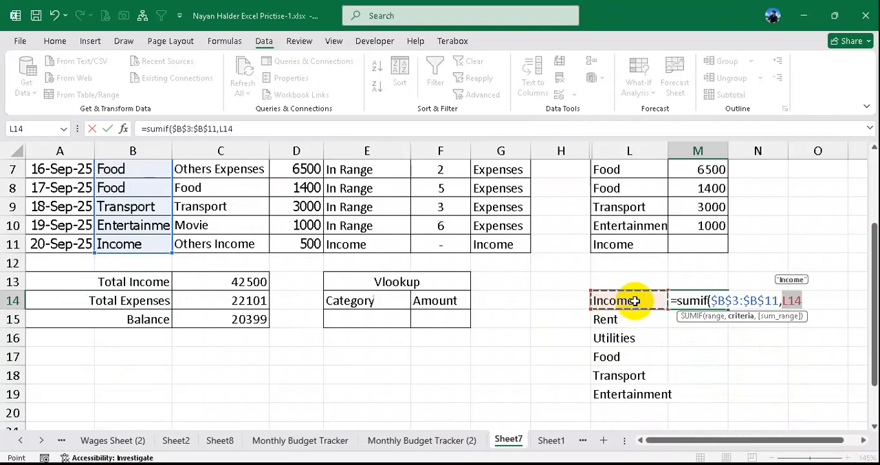
text(,)
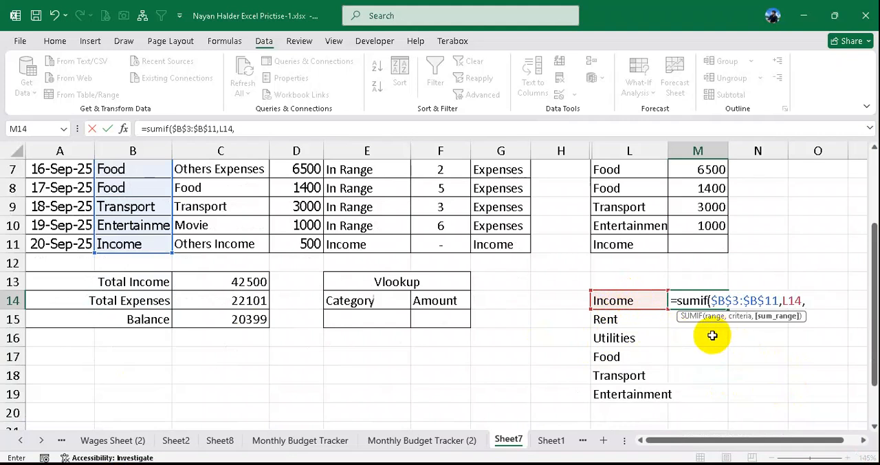
scroll(702, 334, up, 2)
drag(300, 209, 301, 355)
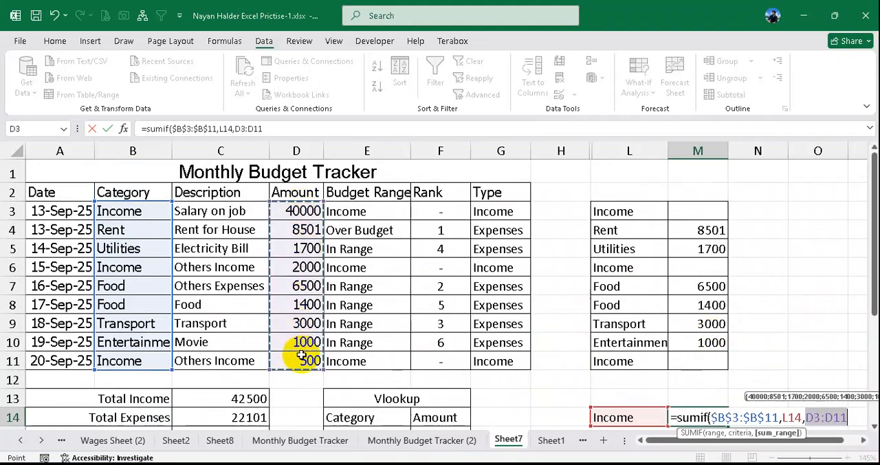
key(F4)
text())
scroll(385, 344, down, 2)
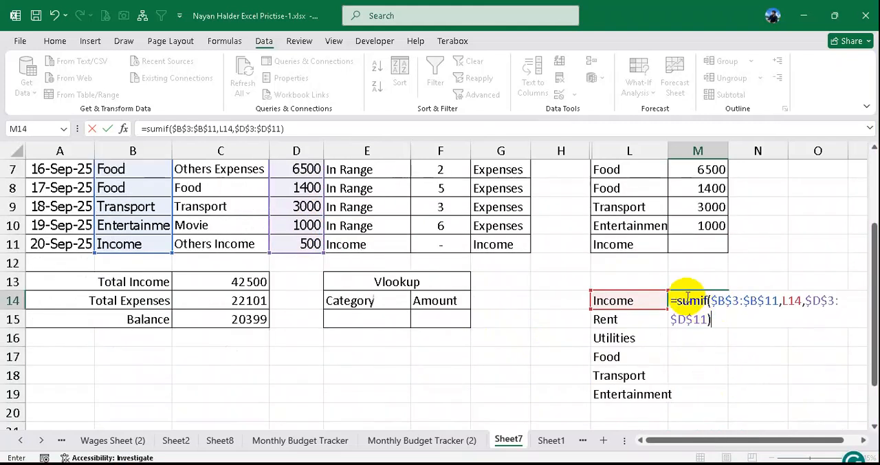
- Commit the SUMIF formula in M14 and fill it down to M19 for all unique categories
drag(678, 300, 722, 394)
key(Return)
click(721, 305)
- Compare the Food total in M17 with the sum of the two Food amounts in D7:D8
click(634, 356)
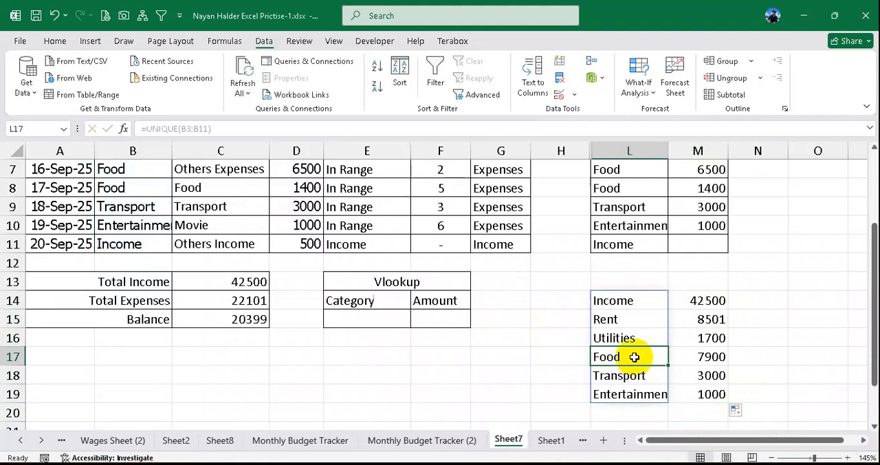
drag(634, 356, 700, 364)
click(714, 359)
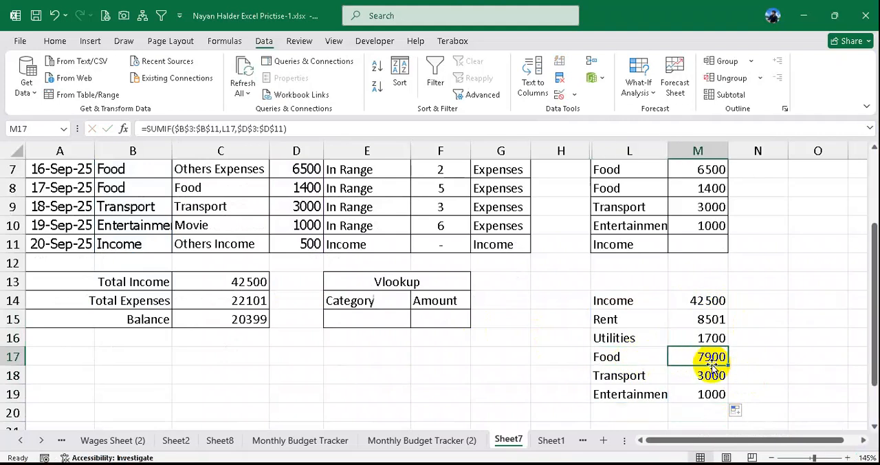
scroll(711, 366, up, 1)
drag(206, 243, 299, 249)
scroll(291, 265, up, 1)
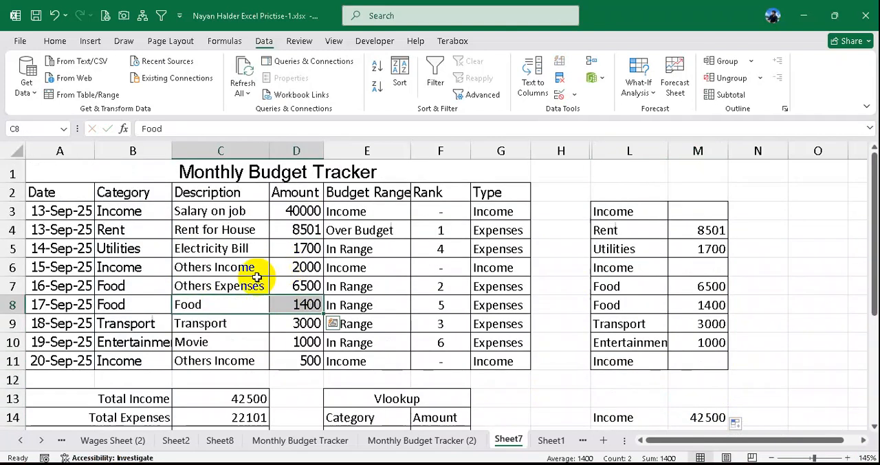
drag(151, 284, 298, 304)
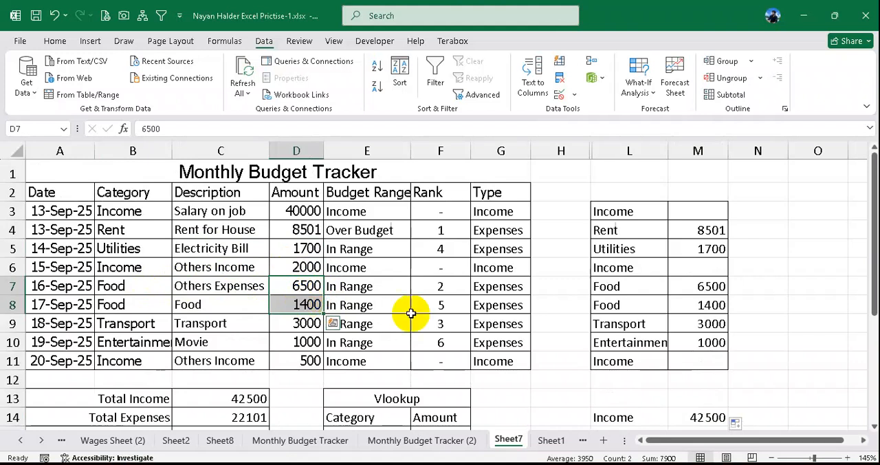
scroll(658, 309, down, 2)
drag(609, 357, 675, 360)
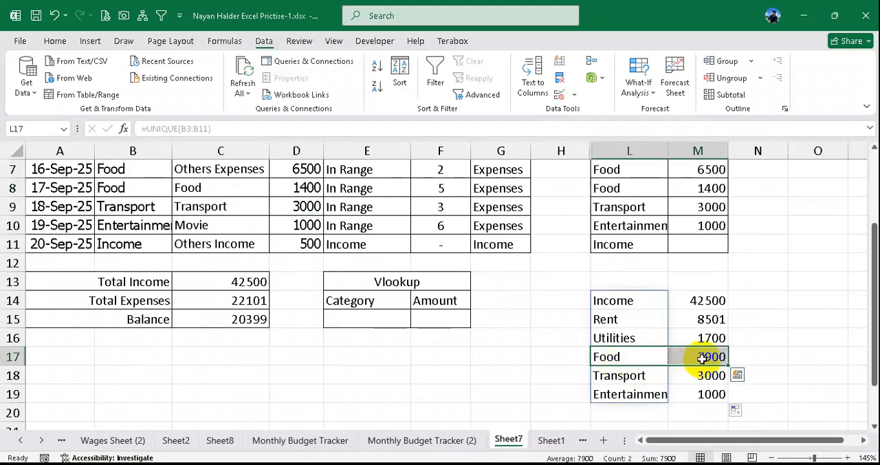
click(703, 357)
- Add list data validation to E15 with source =$L$15:$L$19, leaving out Income, and choose Food from it
click(387, 320)
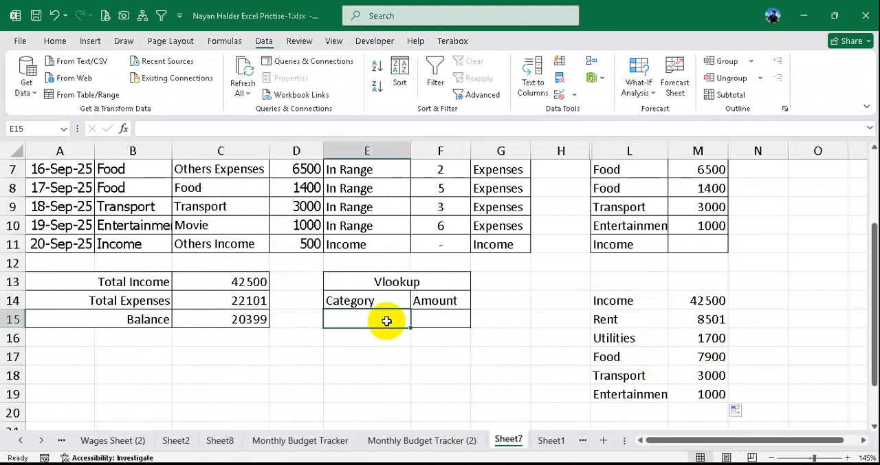
click(574, 95)
click(601, 113)
click(474, 187)
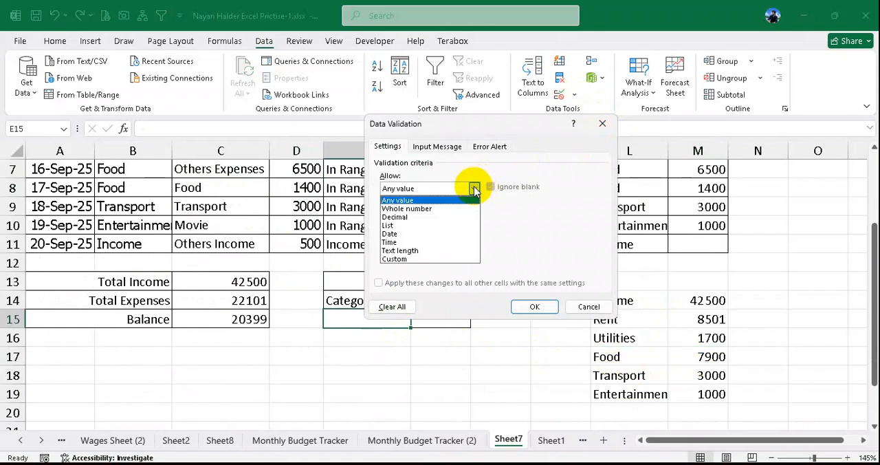
click(415, 229)
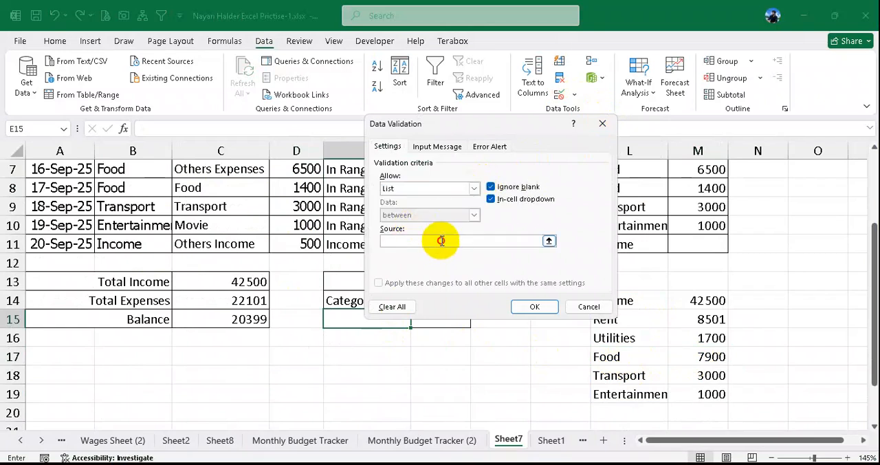
click(441, 240)
drag(634, 302, 630, 393)
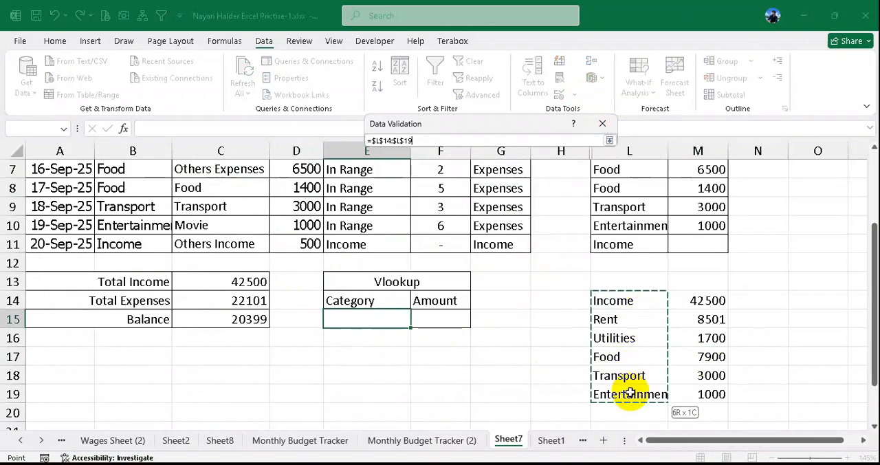
drag(632, 317, 627, 389)
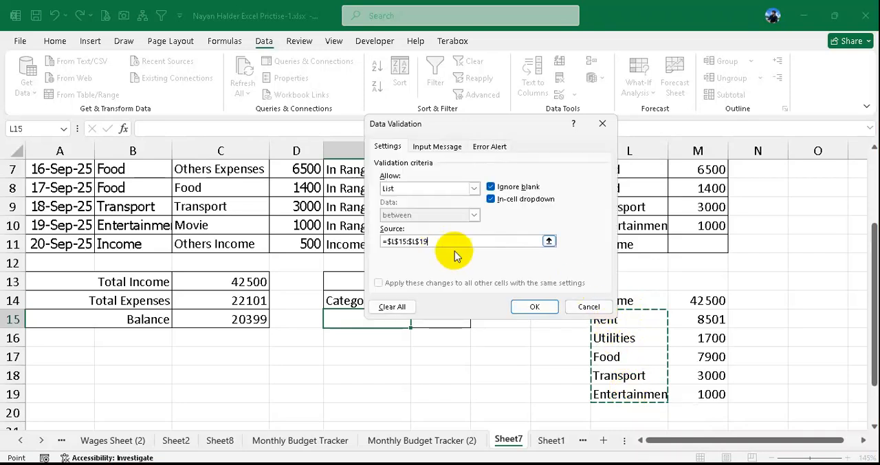
click(535, 306)
click(416, 321)
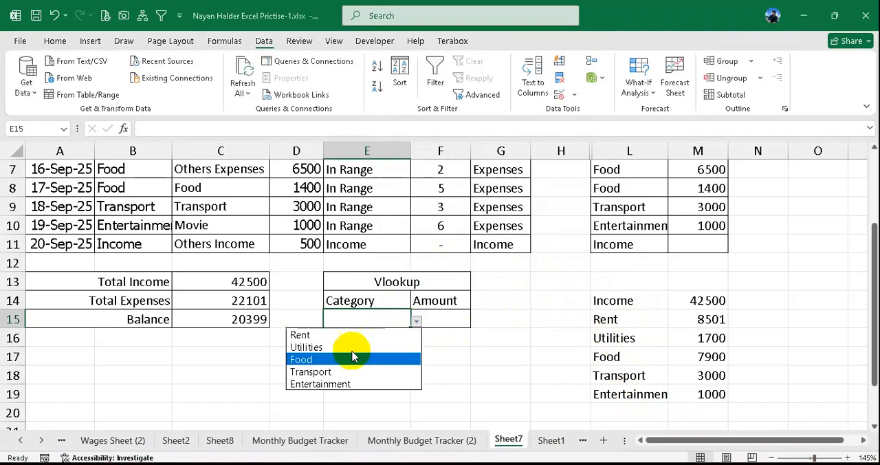
click(325, 360)
- Enter =VLOOKUP(E15,L14:M19,2,0) in F15 to return the amount for the selected category
click(446, 320)
text(=v)
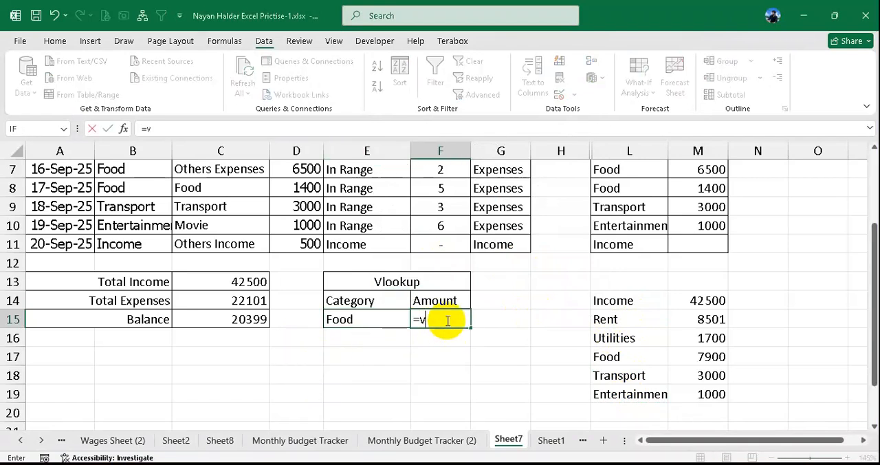
text(l)
key(Tab)
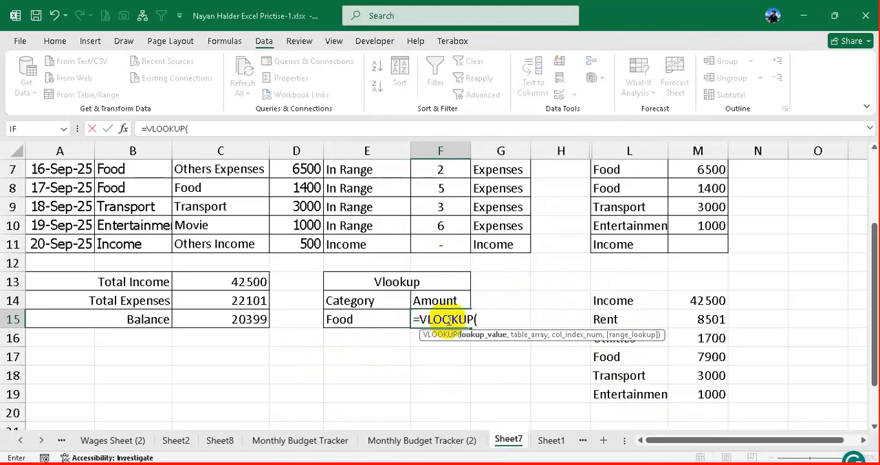
click(357, 322)
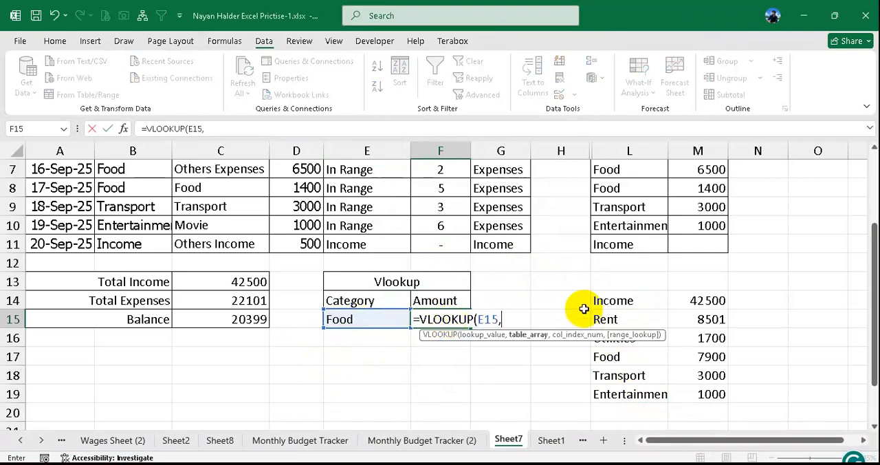
drag(619, 300, 699, 394)
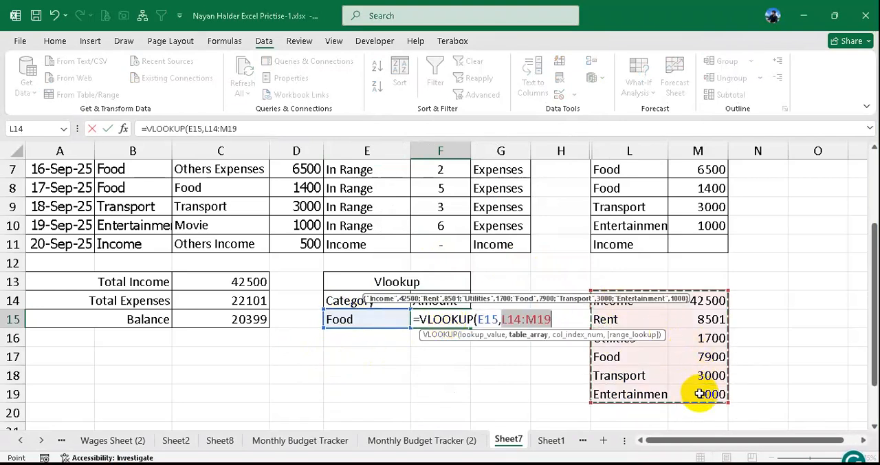
text(,)
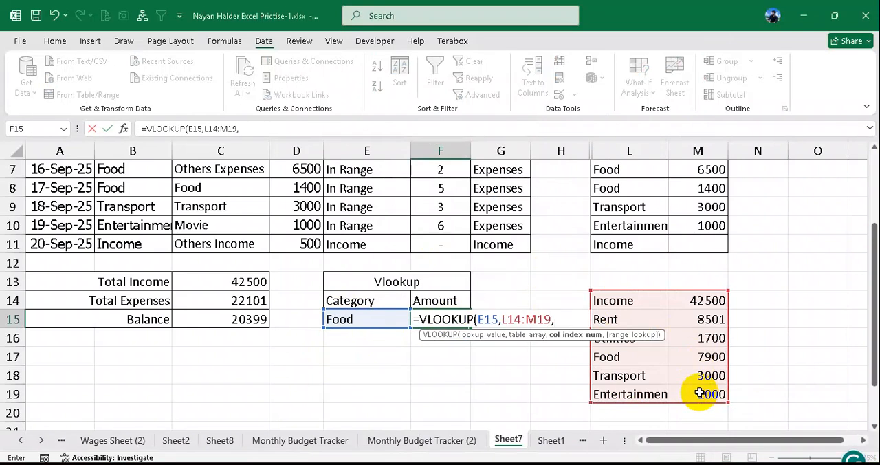
text(2,0))
key(Return)
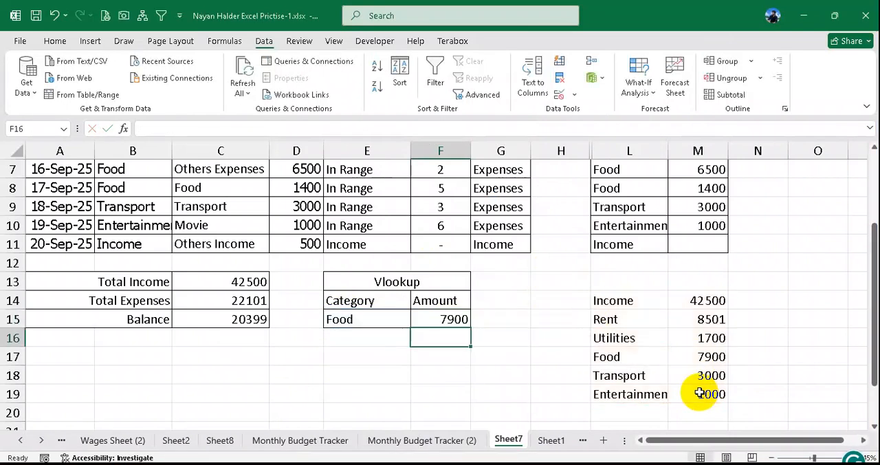
- Test the lookup by choosing Entertainment, Utilities and finally Food from the category dropdown in E15
click(409, 322)
click(415, 321)
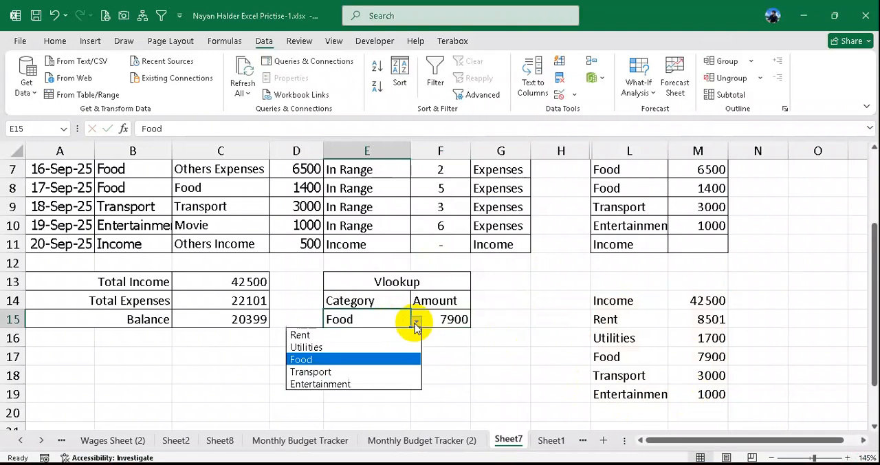
click(323, 384)
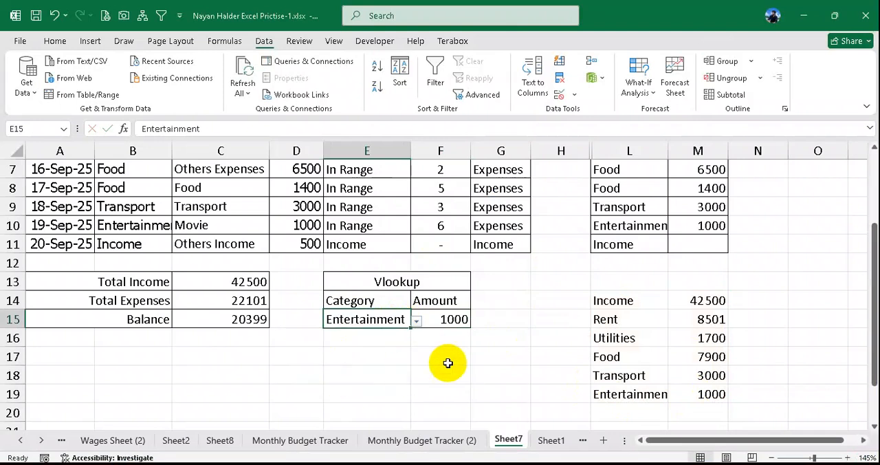
click(415, 321)
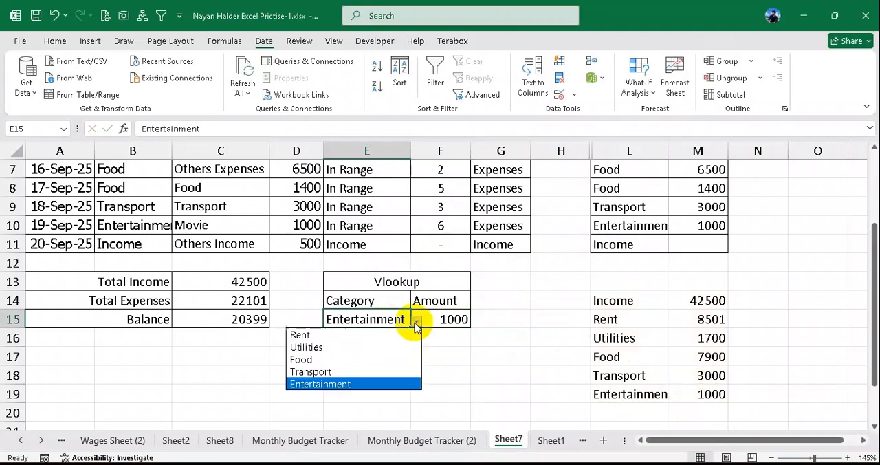
click(331, 349)
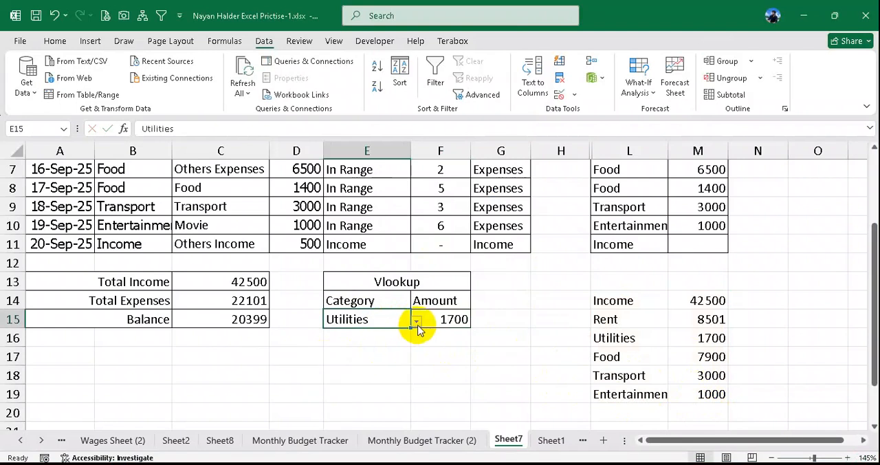
click(416, 323)
click(336, 359)
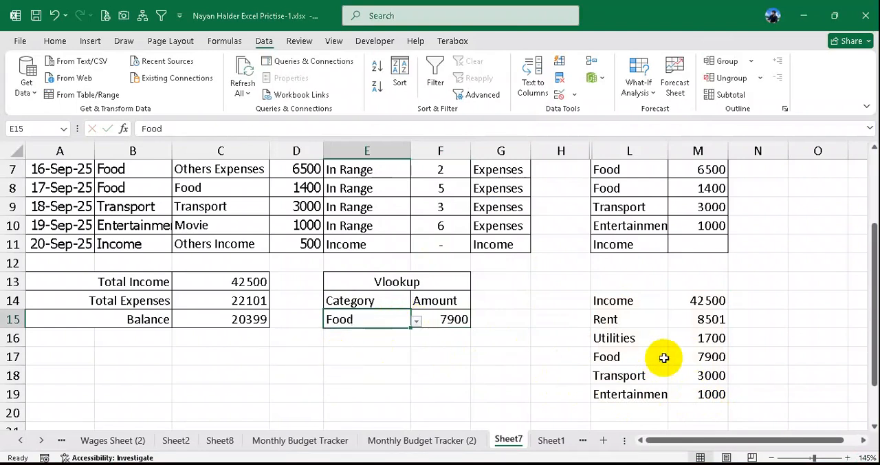
- Change the category of the Electricity Bill entry in B5 to Income
click(663, 357)
click(711, 337)
click(707, 299)
scroll(417, 336, up, 2)
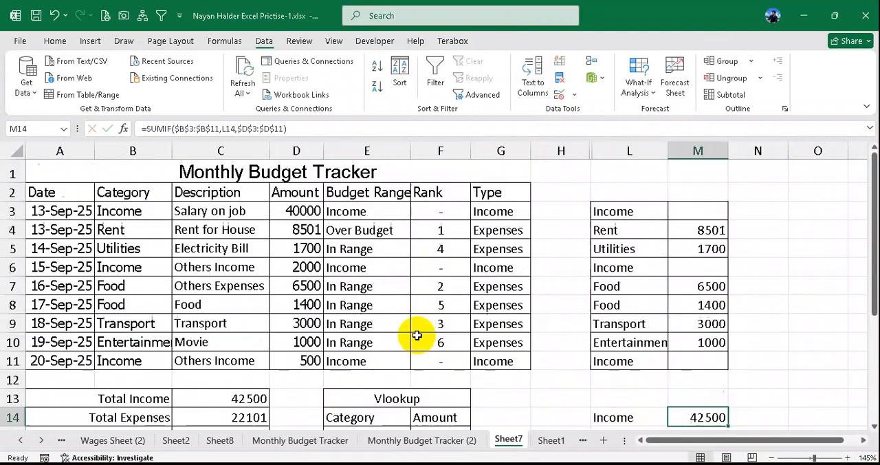
click(135, 251)
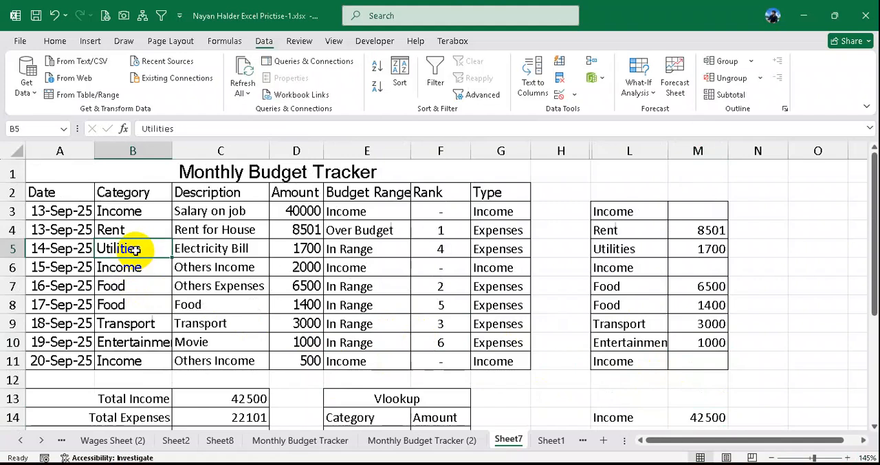
text(Income)
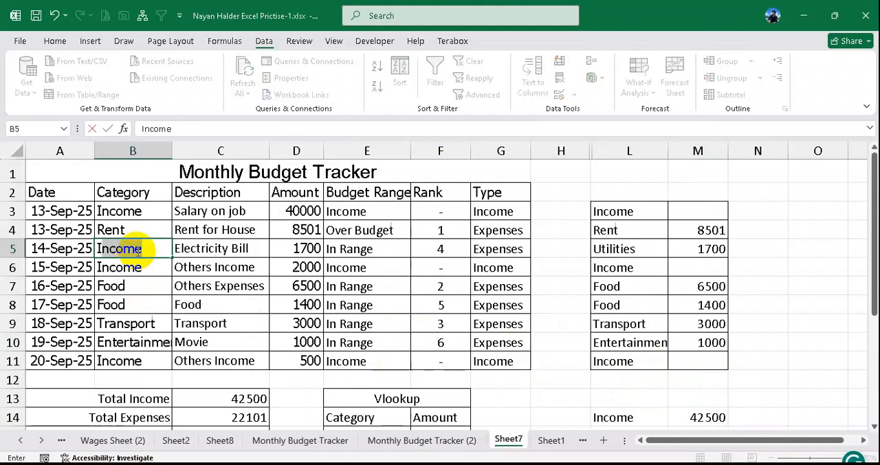
key(Return)
- Check the unique category list and its totals from L14 downward, and undo the category change in B5
scroll(305, 275, down, 2)
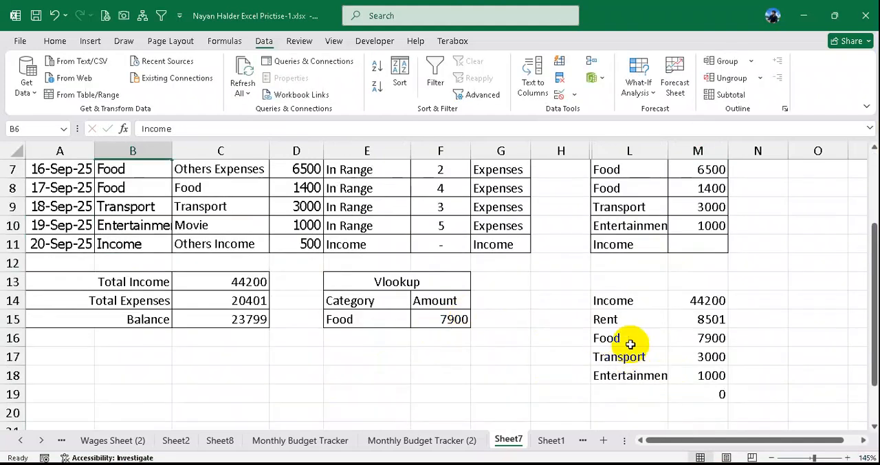
drag(638, 300, 689, 303)
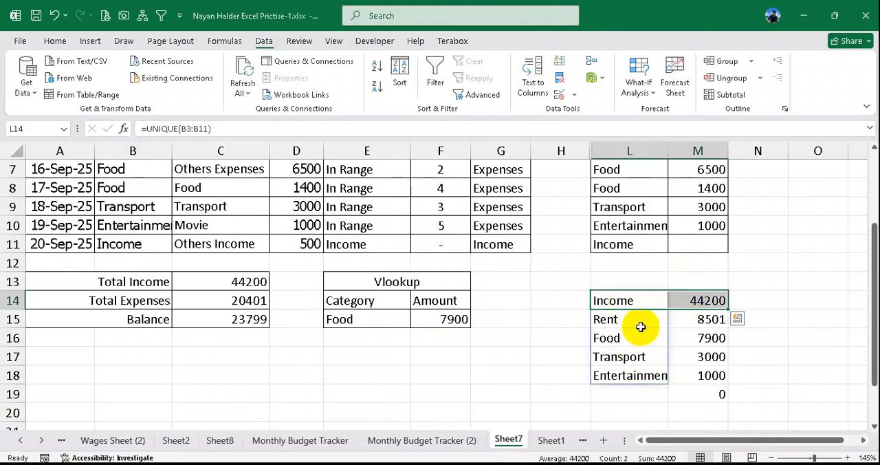
mouse_move(618, 321)
mouse_down()
mouse_move(612, 378)
mouse_move(609, 330)
mouse_move(622, 319)
mouse_up()
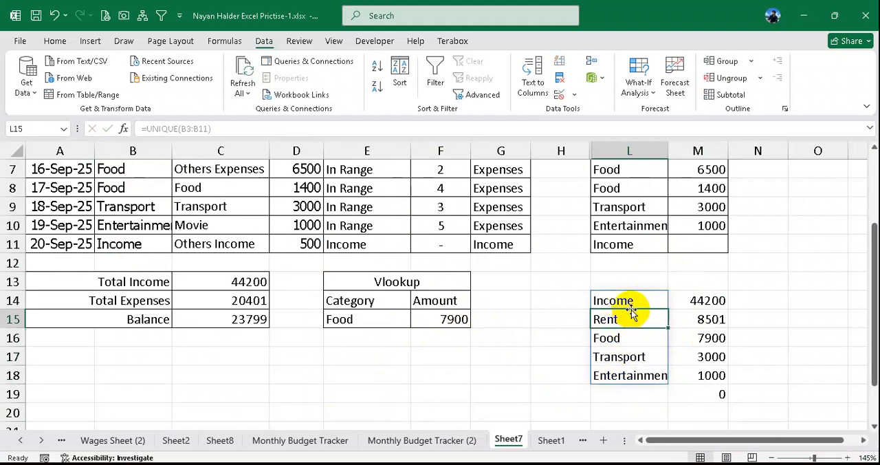
click(634, 340)
scroll(353, 305, up, 2)
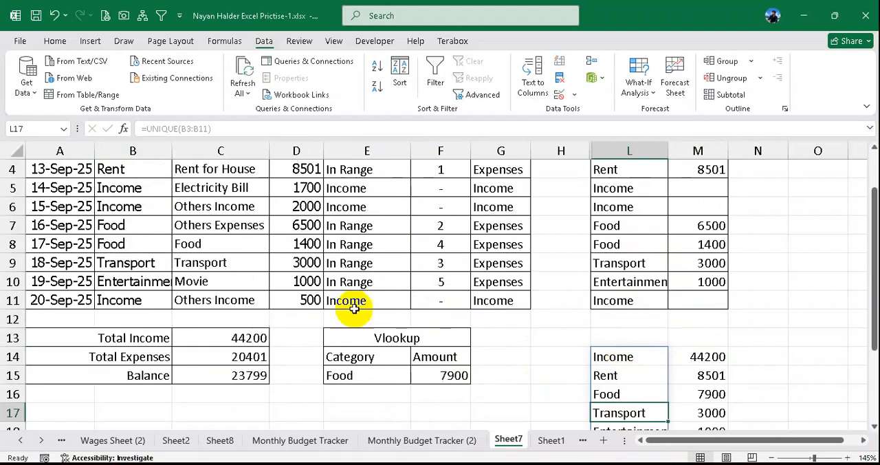
key(ctrl+z)
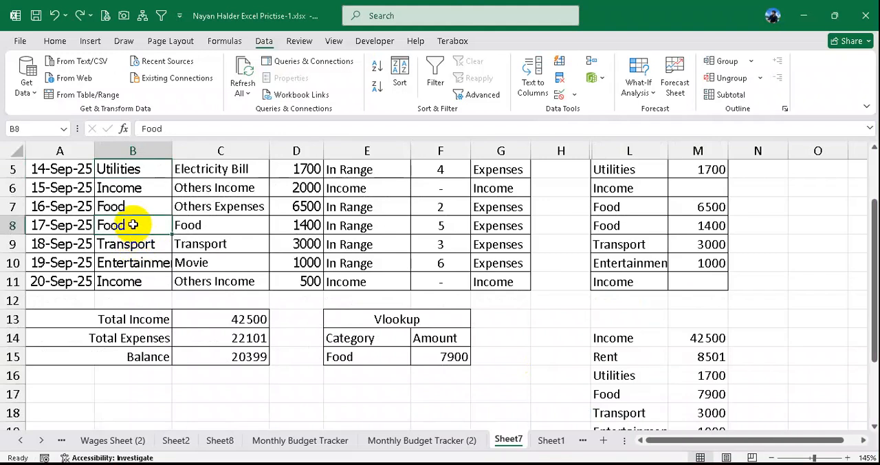
- Change the category of the 17-Sep-25 entry in B8 to Income
text(Inco)
key(Return)
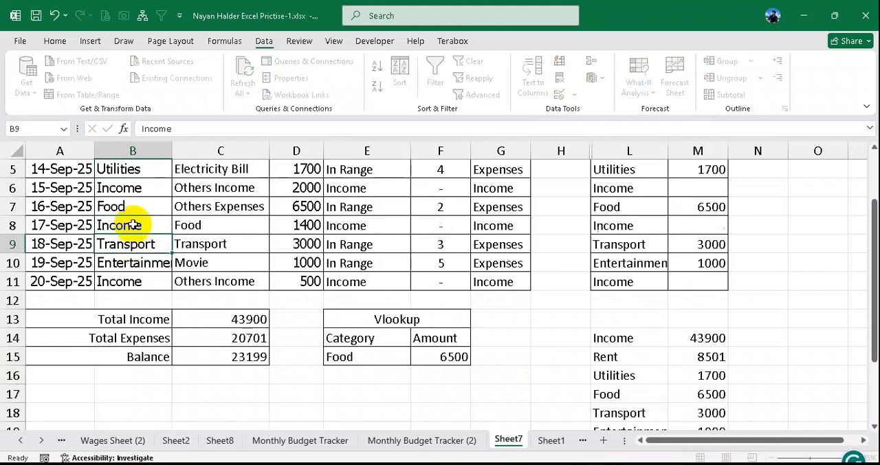
- Compare the looked-up amount in F15 with Food's total in M17, and check the Income total in M14 against the tracker entries
scroll(444, 308, down, 1)
click(444, 303)
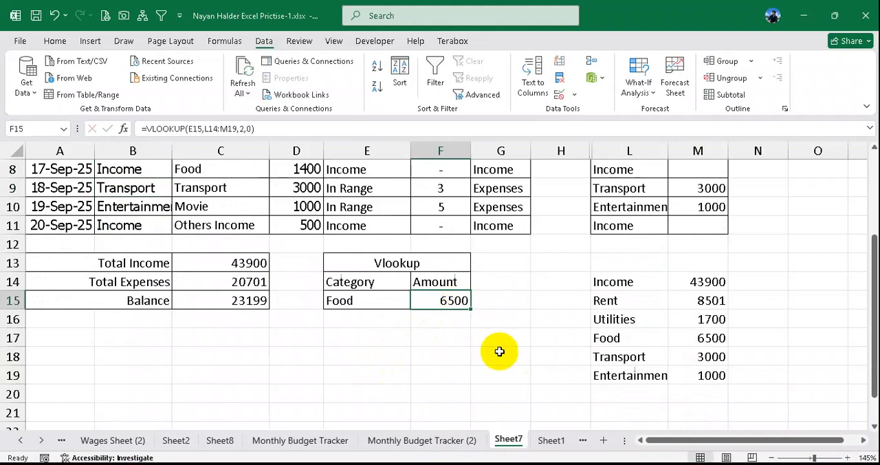
drag(622, 341, 699, 346)
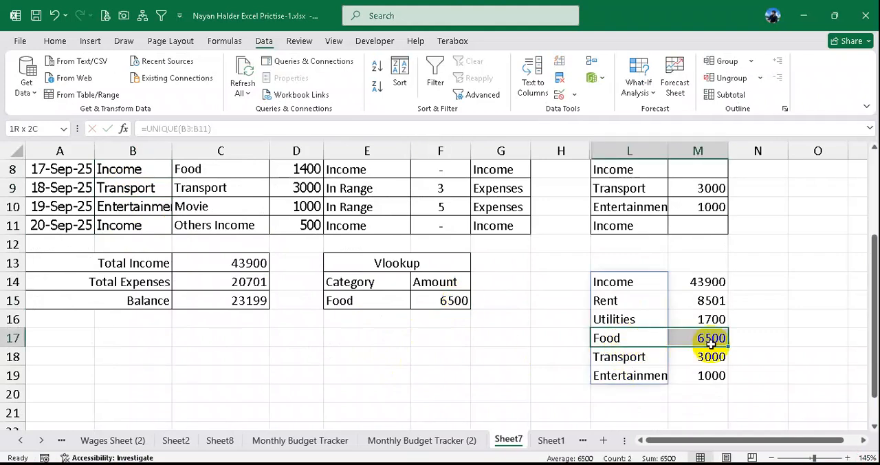
click(639, 284)
click(677, 284)
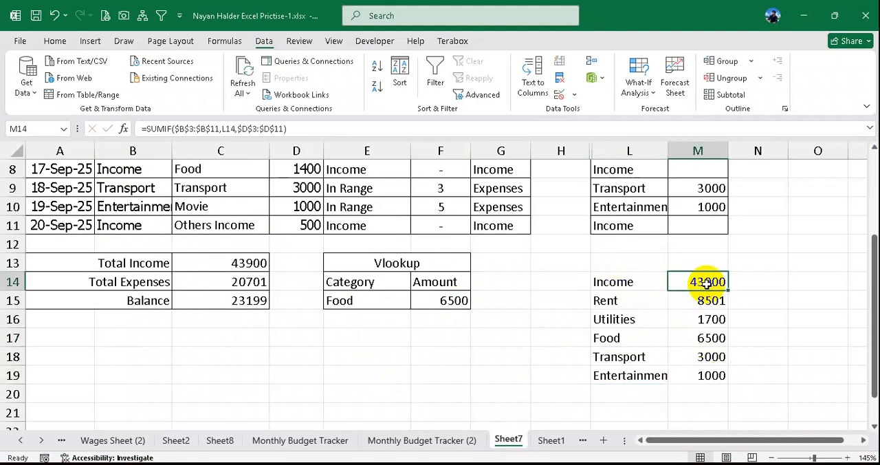
scroll(673, 294, up, 1)
scroll(673, 294, up, 2)
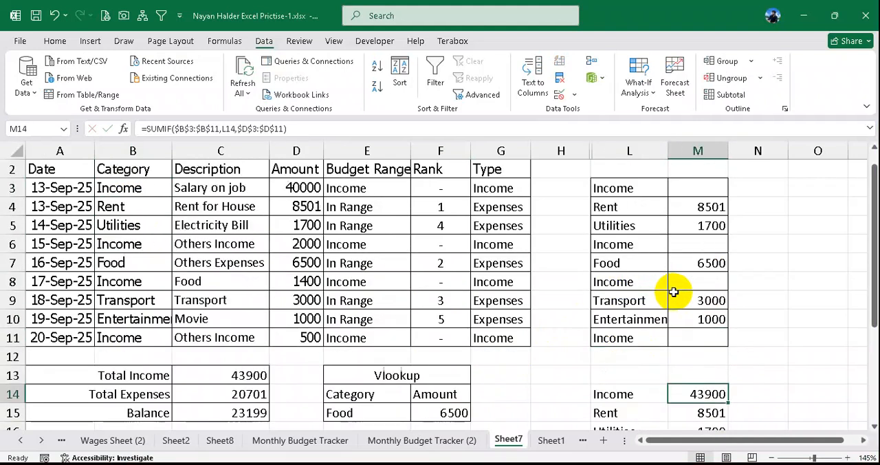
scroll(673, 293, down, 3)
click(621, 284)
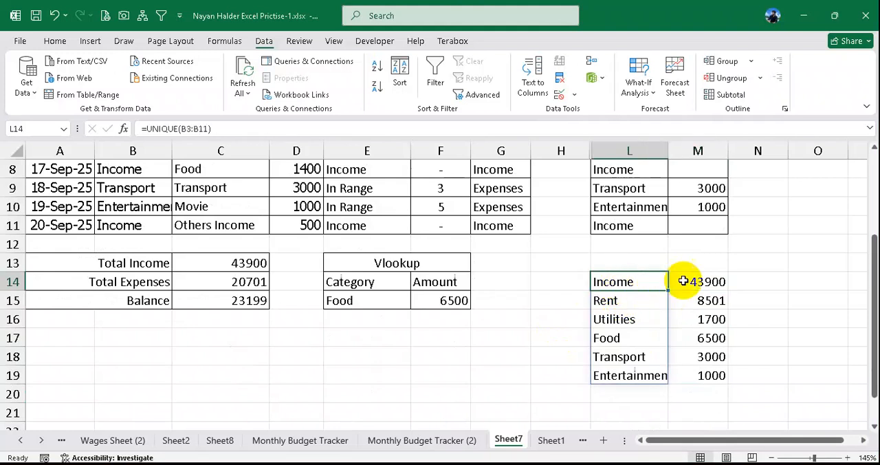
click(701, 282)
- Apply all borders to the category and totals range L14:M19
drag(624, 282, 701, 375)
click(55, 40)
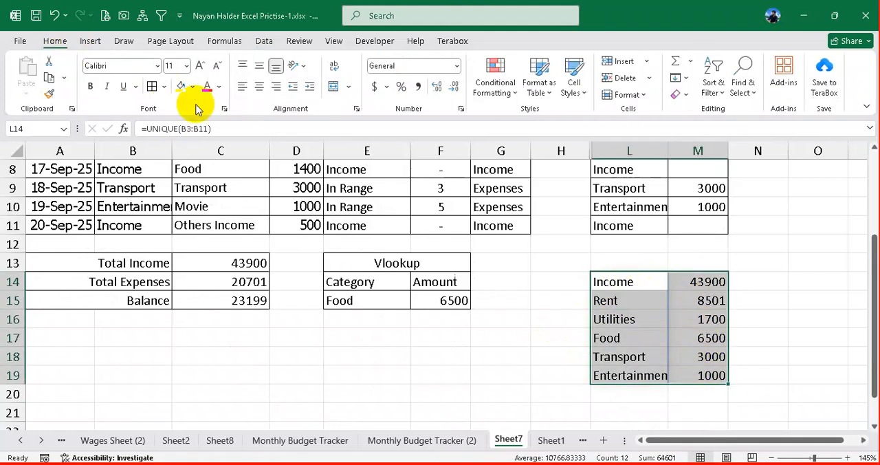
click(152, 86)
click(553, 286)
- Merge and center L13:M13 above the category totals
drag(633, 261, 688, 262)
right_click(690, 264)
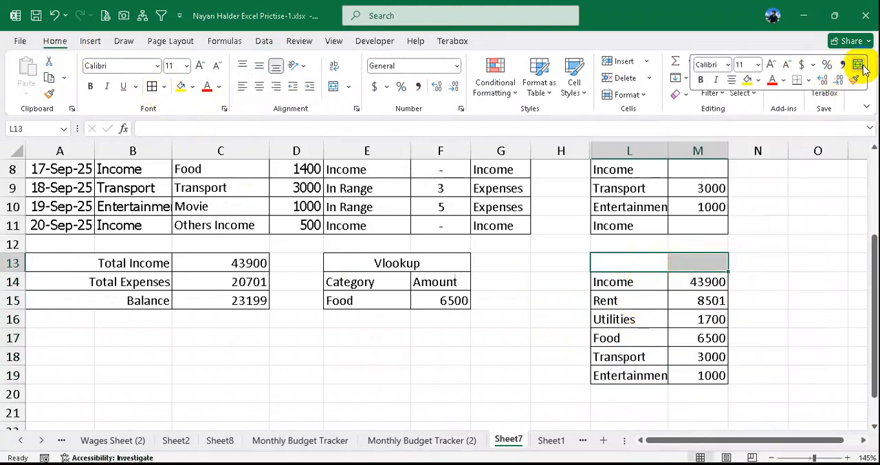
click(858, 65)
click(652, 299)
- Enter the heading "Helper For Vlookup" in the merged cell L13
click(660, 262)
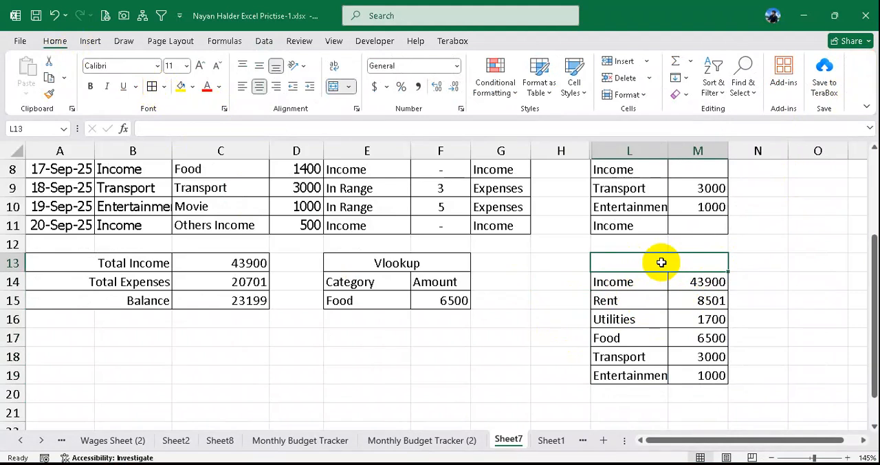
text(Helper)
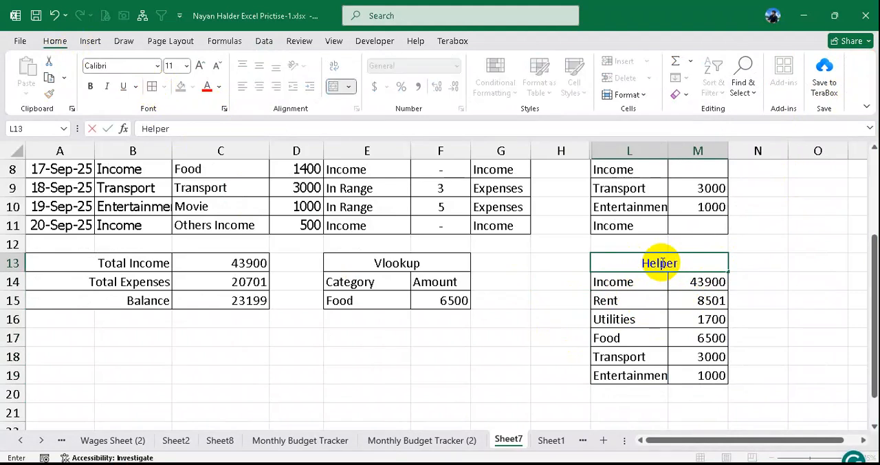
text( For Vl)
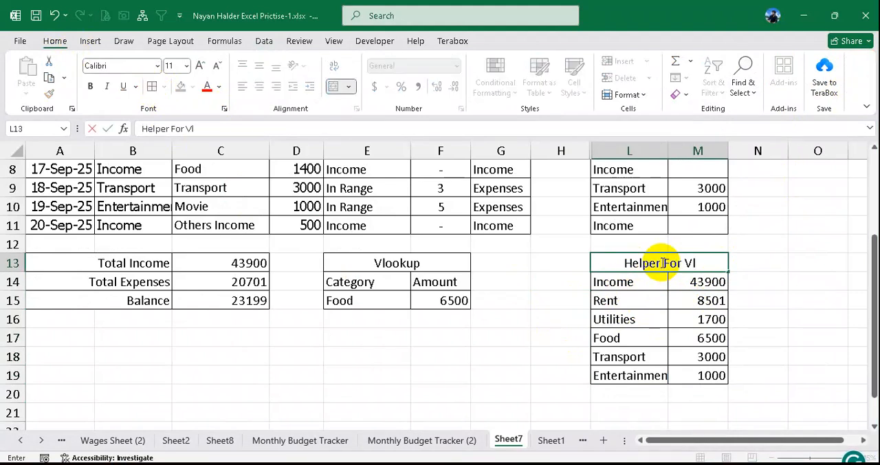
text(ookup)
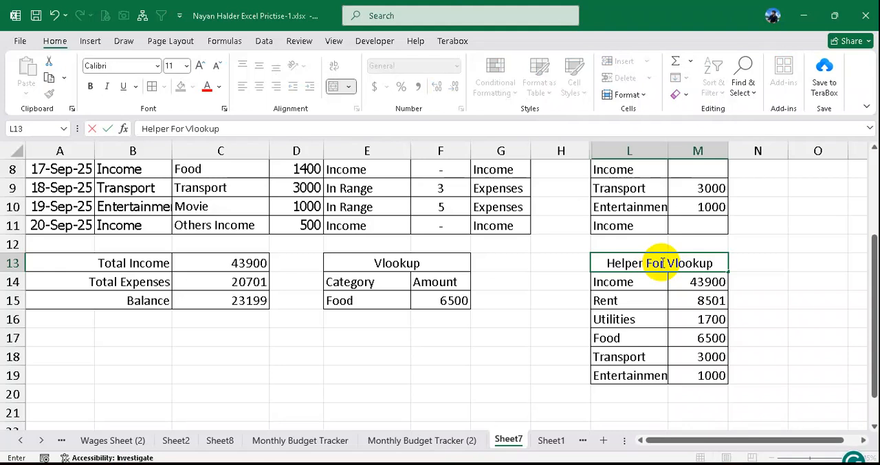
click(570, 282)
click(633, 264)
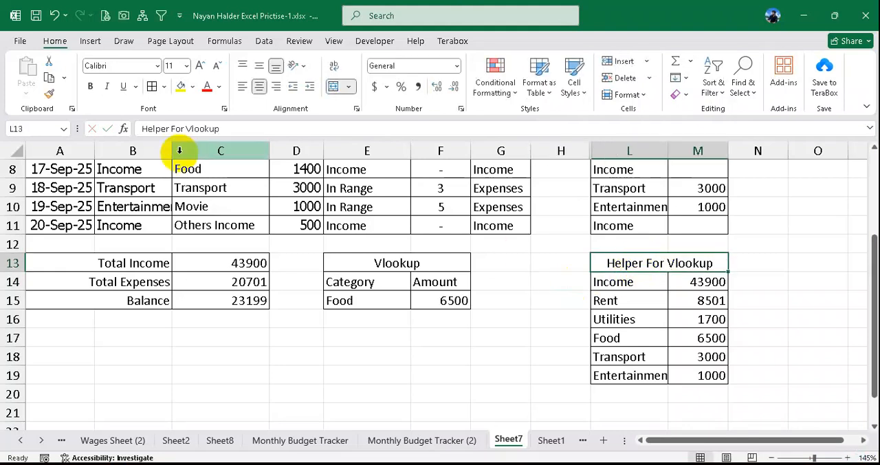
click(399, 263)
click(230, 262)
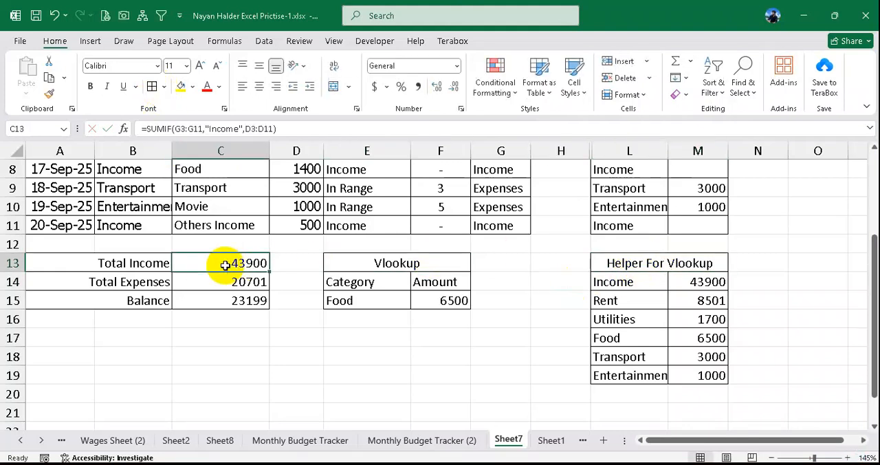
scroll(322, 257, down, 2)
scroll(456, 257, up, 5)
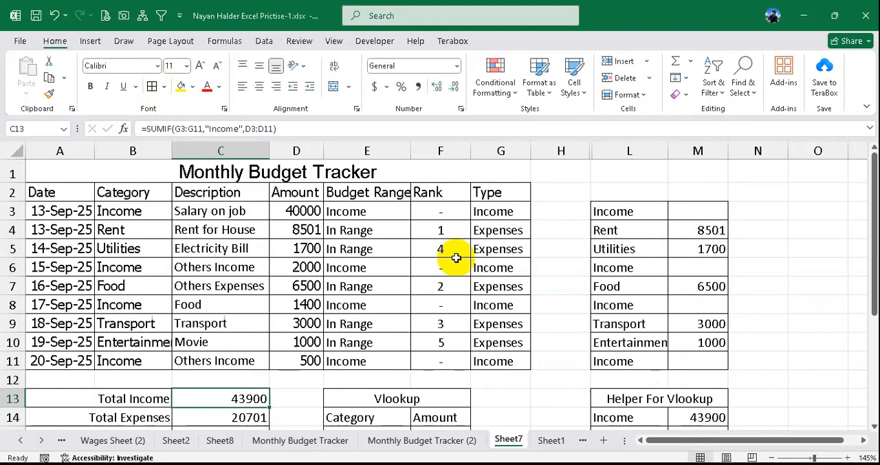
- Switch to the practice PDF in the browser and read the Make Chart task and its sample income and expenses chart
key(alt+Tab)
scroll(418, 324, down, 4)
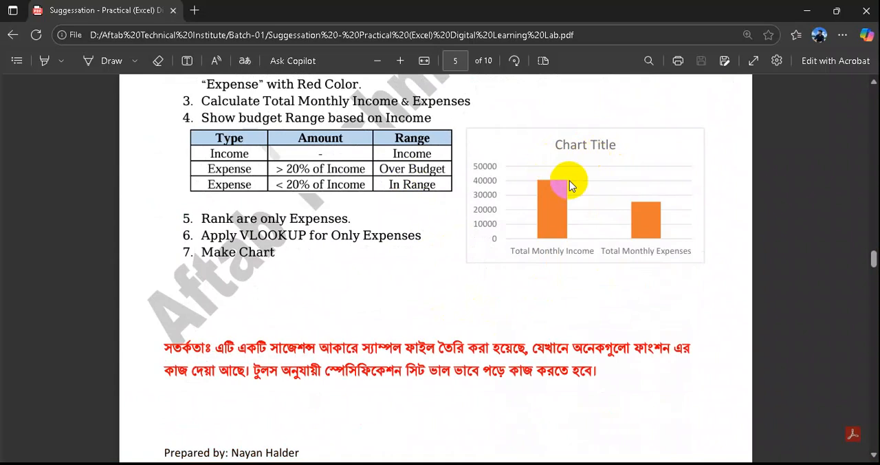
- Switch back to Excel and insert a 2-D clustered column chart from the Total Income and Total Expenses rows, A13:C14
scroll(567, 180, up, 1)
key(alt+Tab)
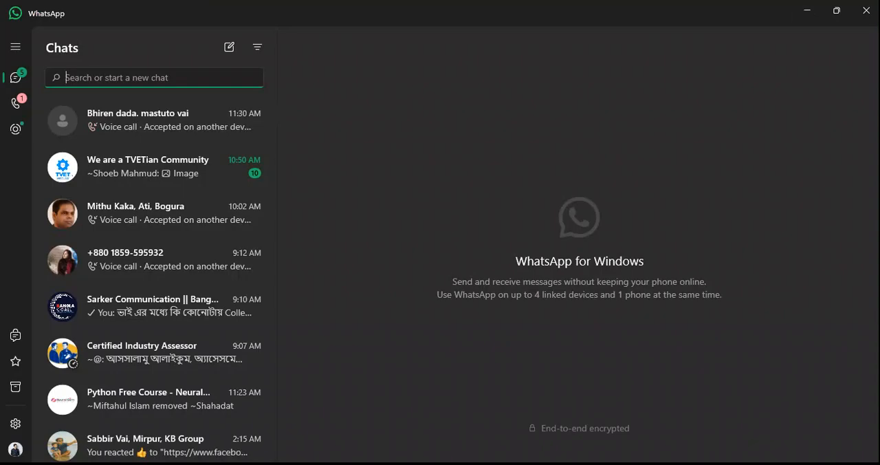
key(alt+Tab)
key(alt+Tab)
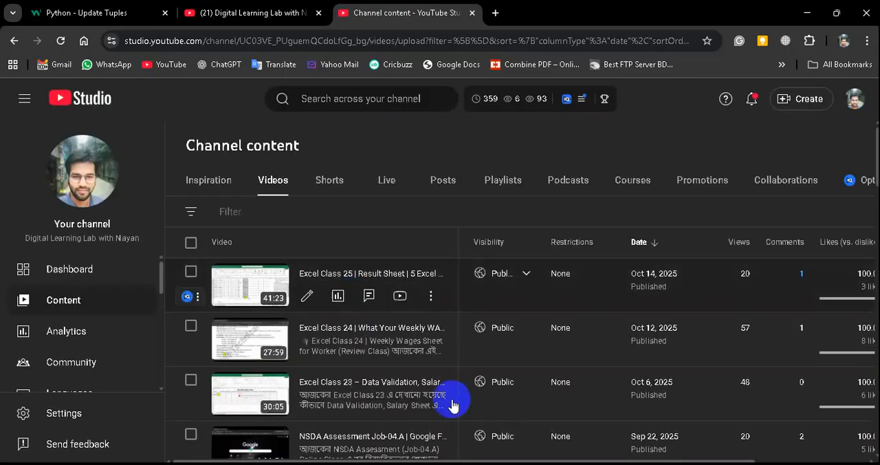
key(alt+Tab)
scroll(303, 287, down, 1)
scroll(301, 286, down, 1)
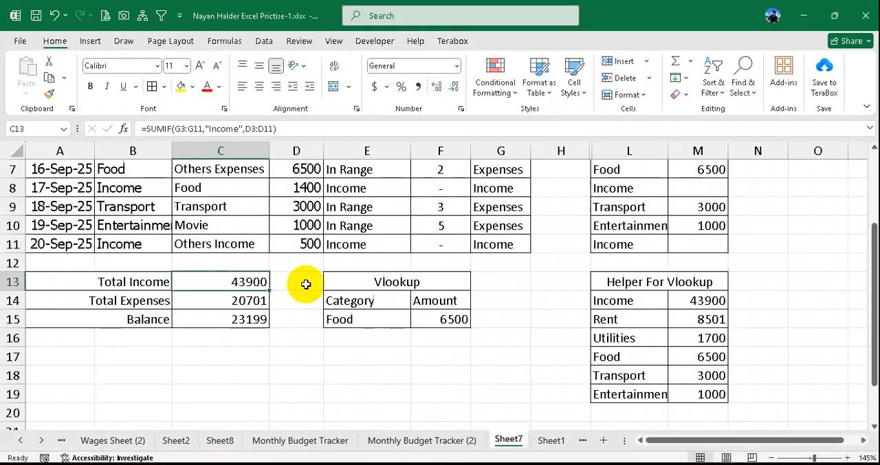
drag(139, 283, 207, 296)
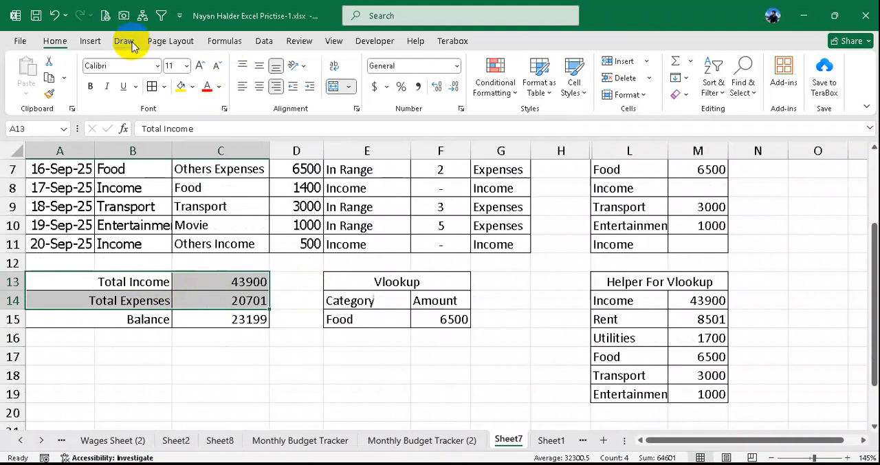
click(92, 40)
click(393, 63)
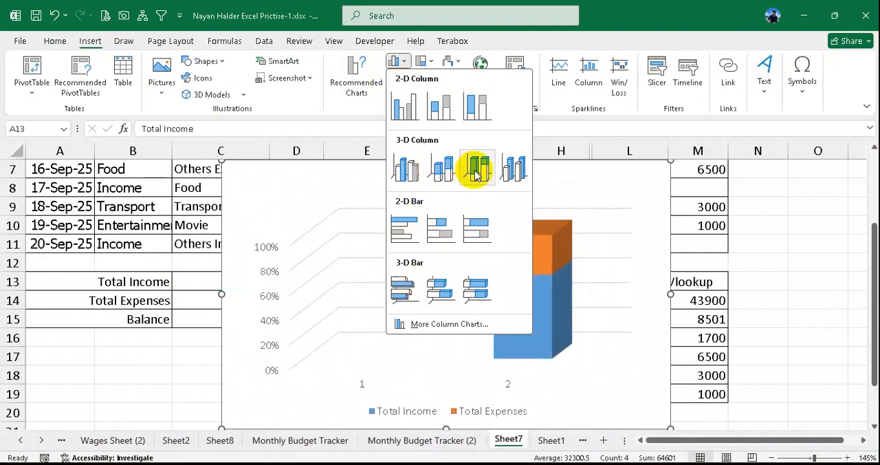
click(399, 112)
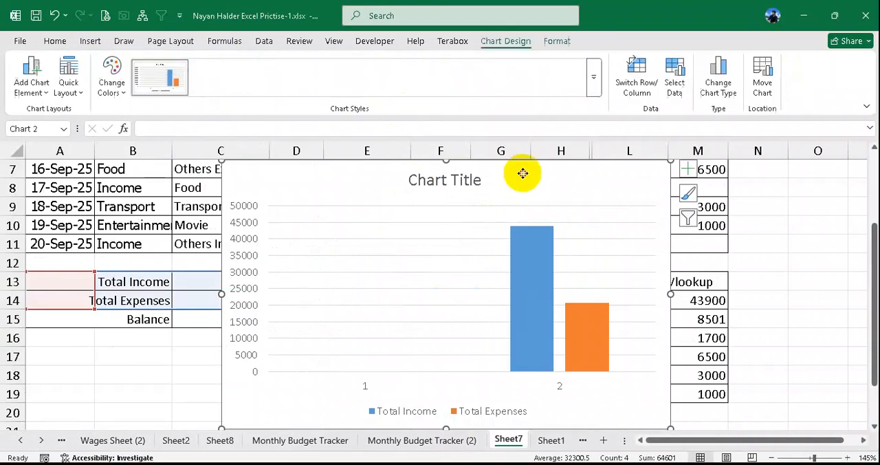
- Shrink the chart to about 3.19" wide by 1.7" high and place it below the Vlookup table
drag(523, 172, 409, 300)
scroll(412, 296, down, 3)
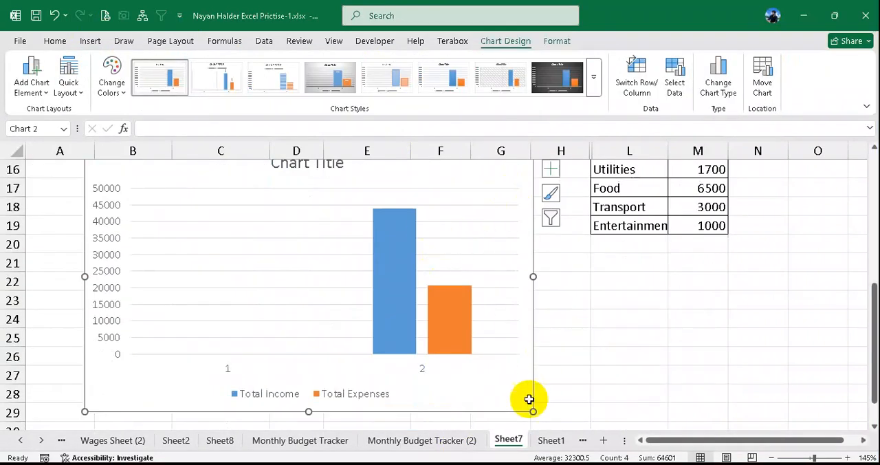
drag(533, 412, 374, 295)
scroll(343, 302, up, 2)
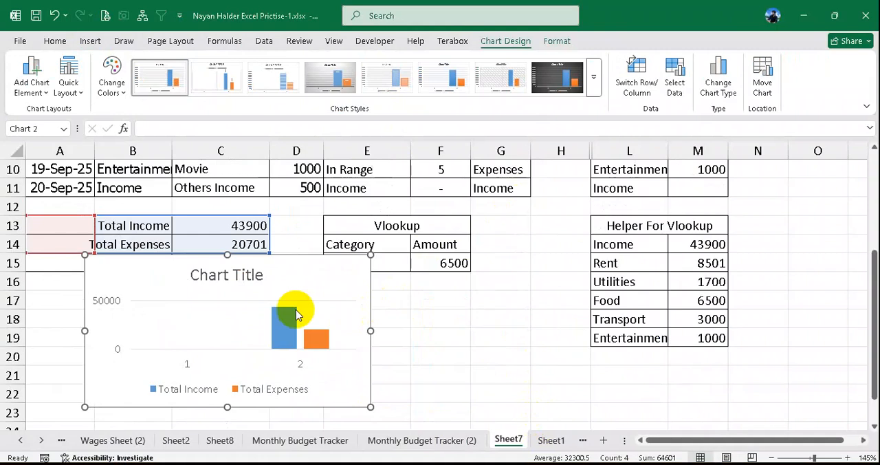
drag(180, 260, 403, 284)
scroll(440, 275, down, 1)
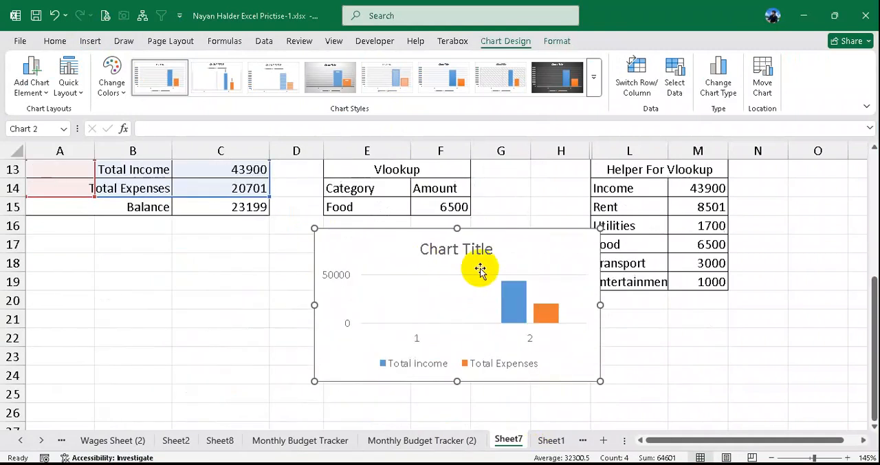
- Change the chart title to "Monthly Budget Tracker"
click(467, 246)
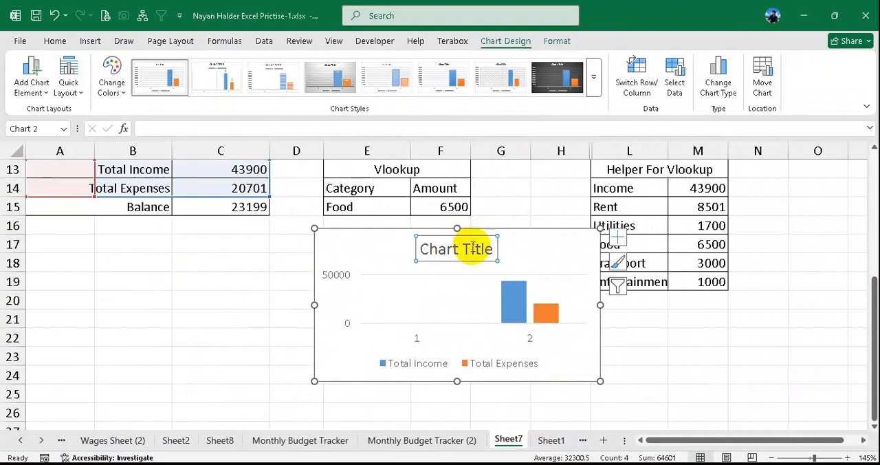
click(472, 248)
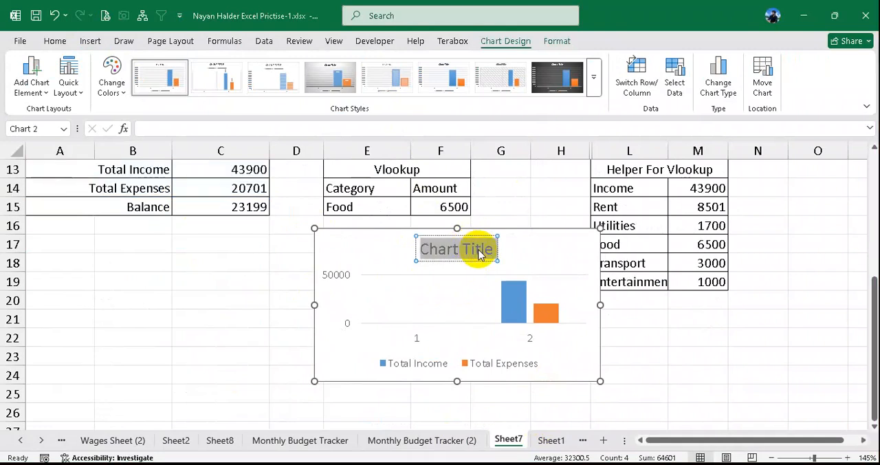
text(Mont)
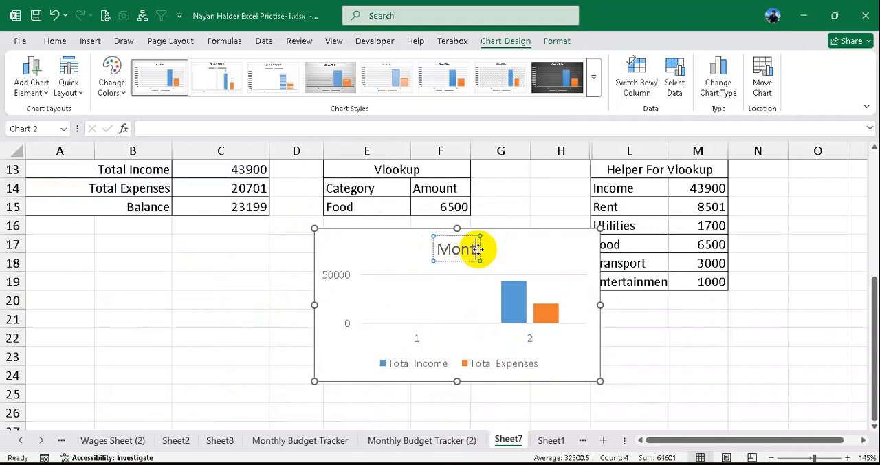
text(hly B)
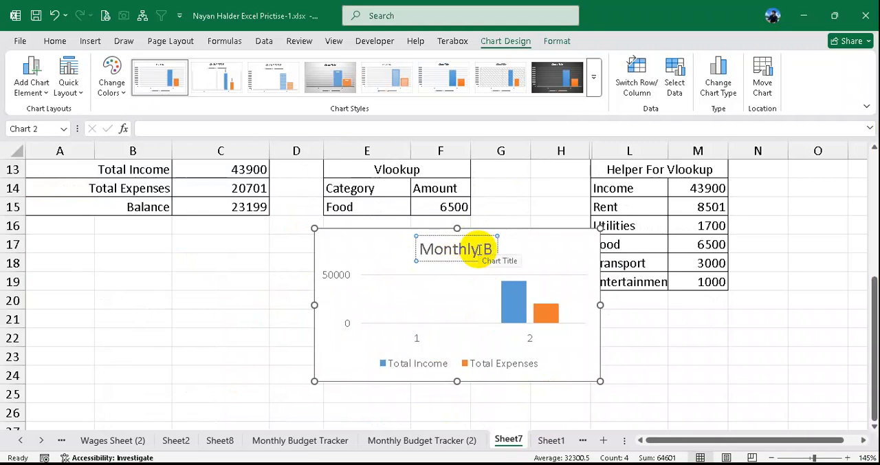
text(udget Tr)
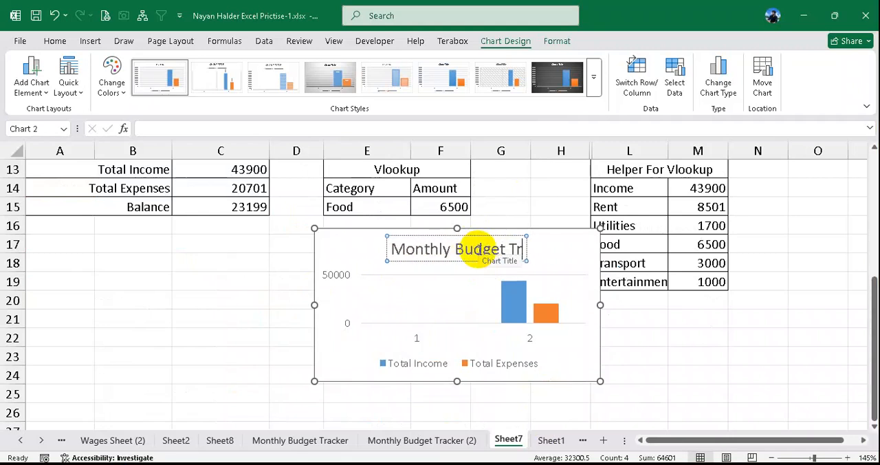
text(acker)
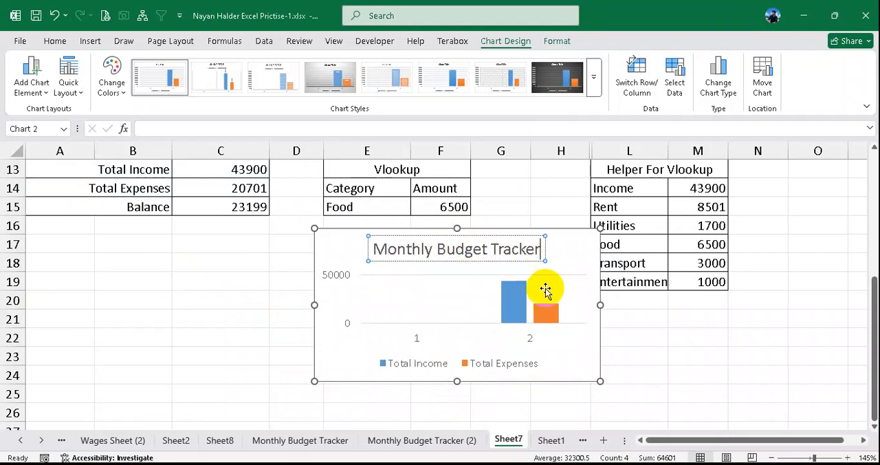
click(454, 295)
- Fill the Total Income column in the chart with standard green
click(527, 343)
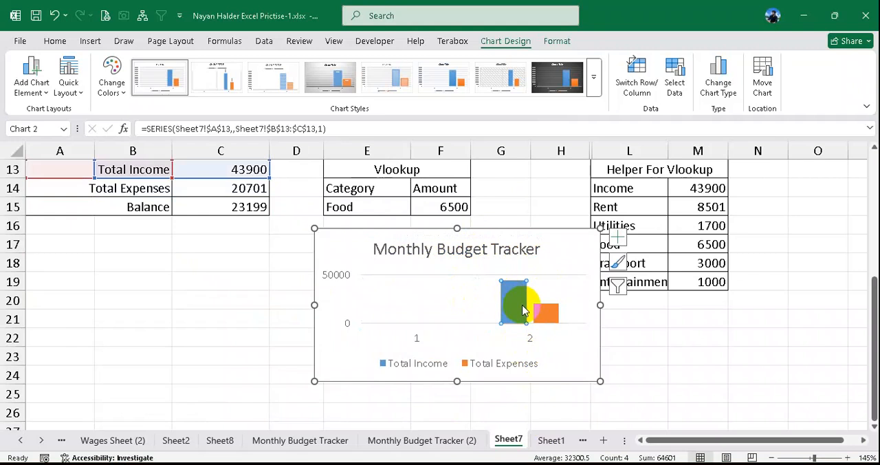
click(558, 42)
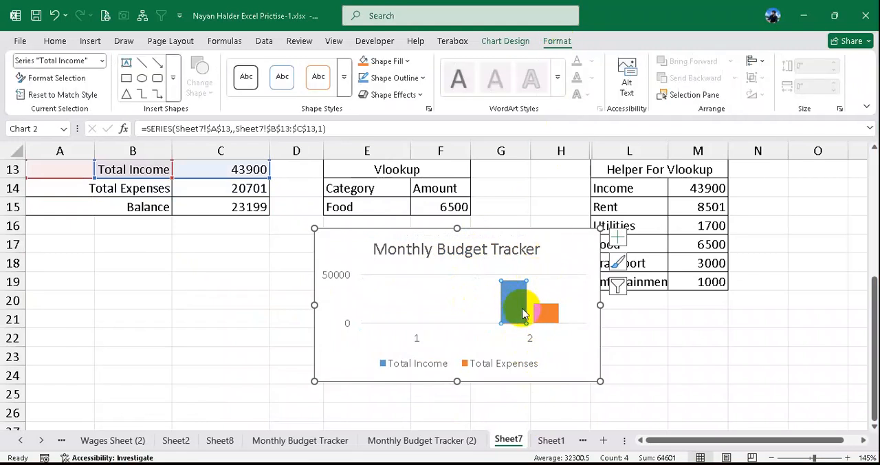
click(402, 62)
click(455, 277)
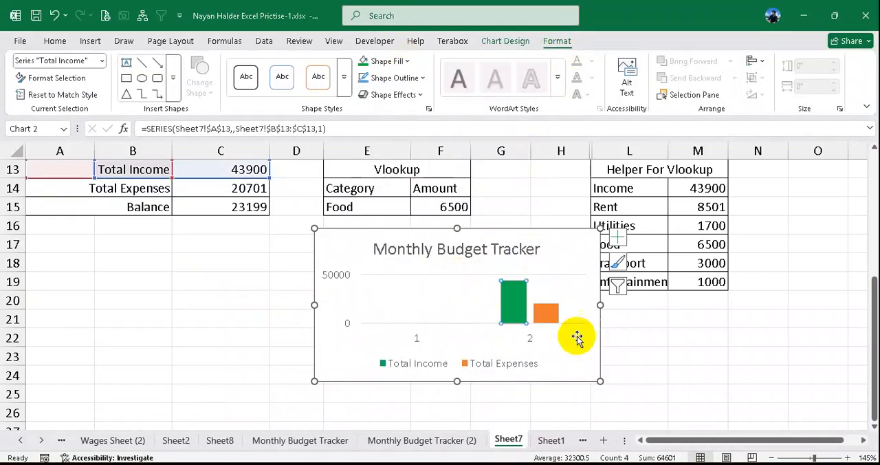
- Fill the Total Expenses column in the chart with standard yellow
click(556, 320)
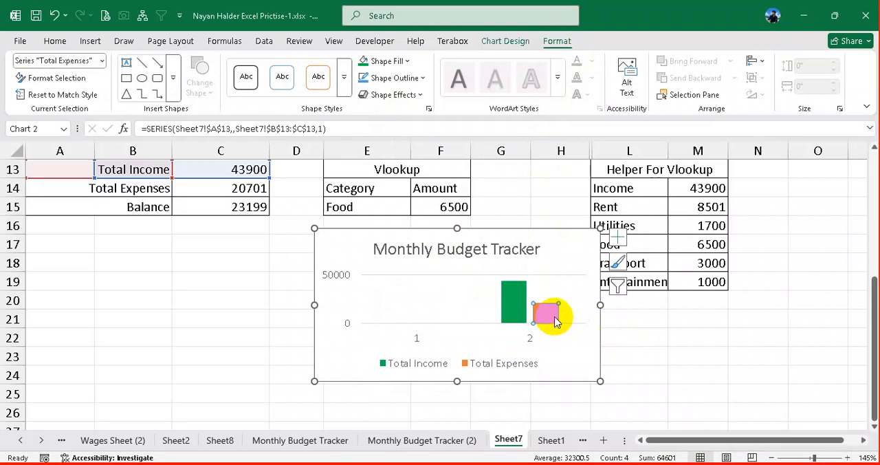
click(406, 62)
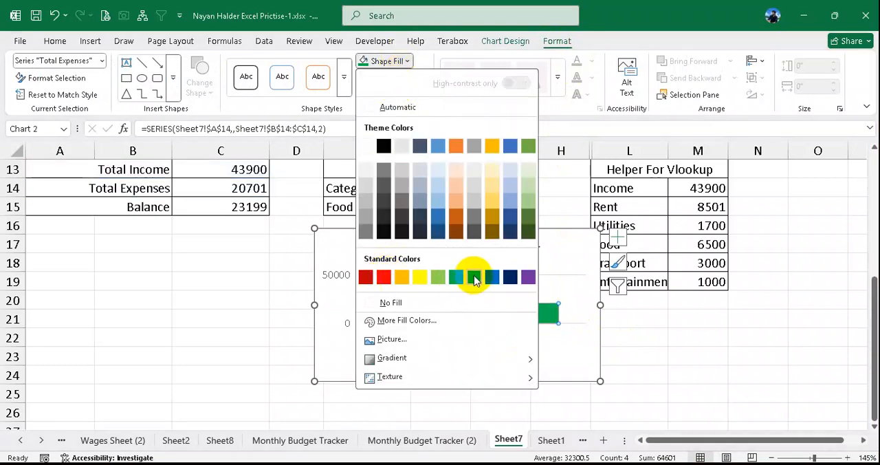
click(419, 277)
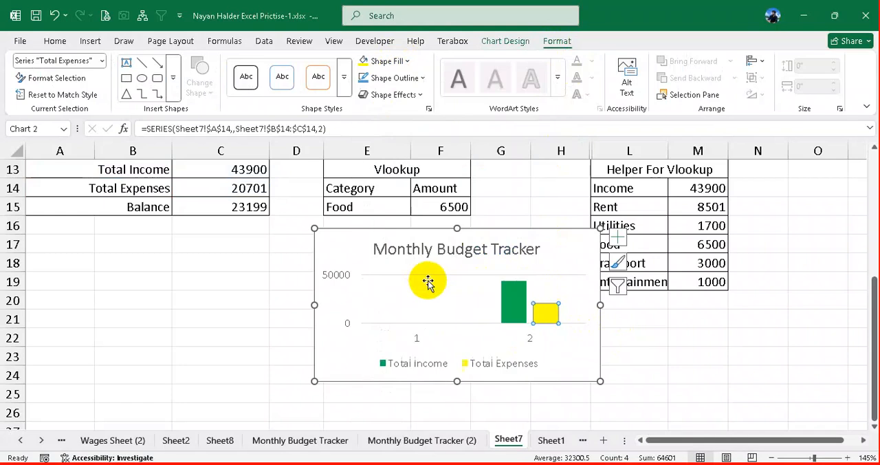
click(574, 359)
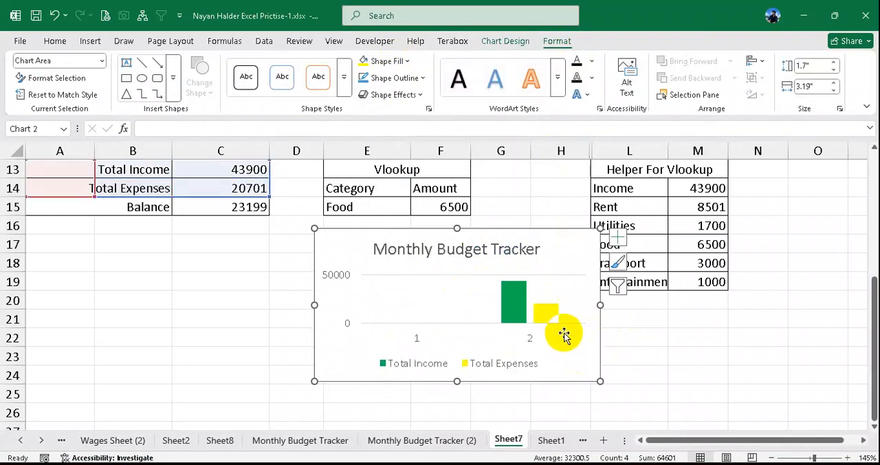
scroll(566, 334, up, 1)
click(598, 271)
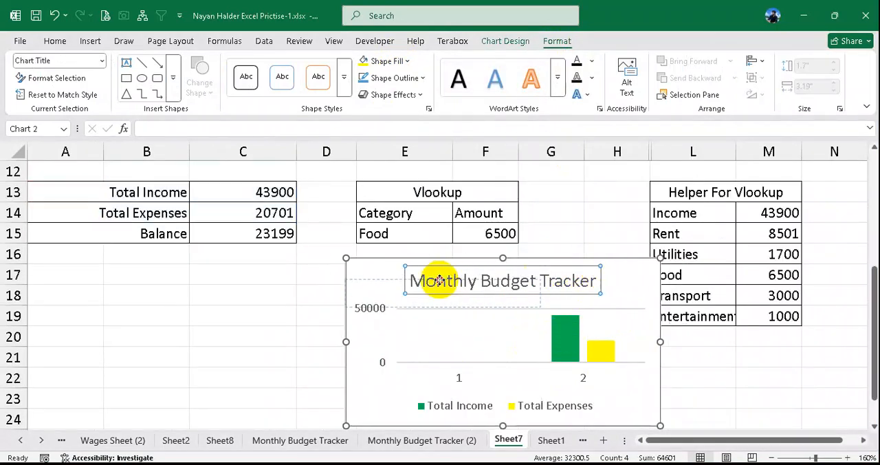
click(286, 289)
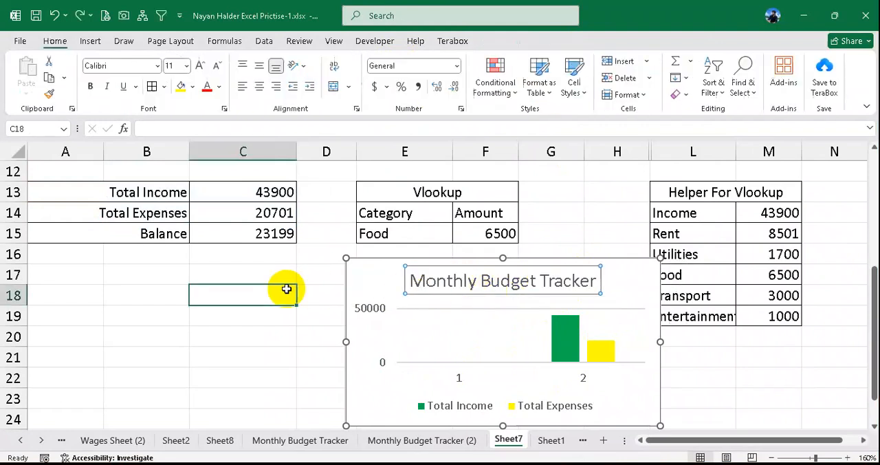
scroll(320, 289, down, 3)
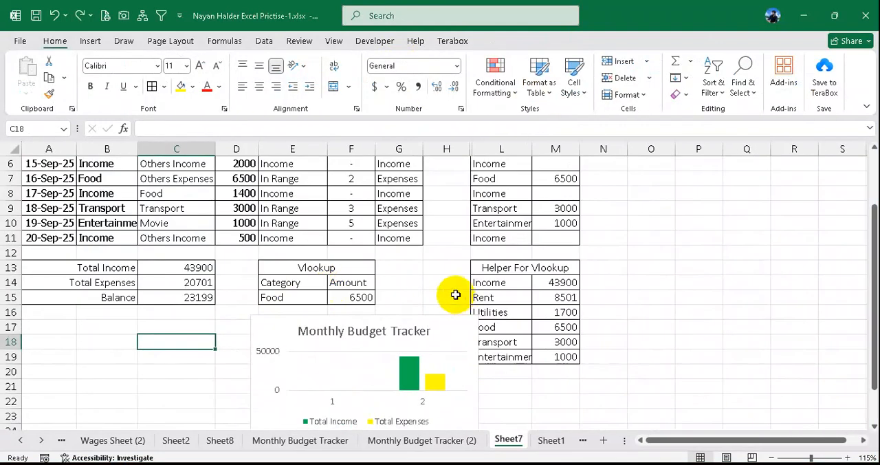